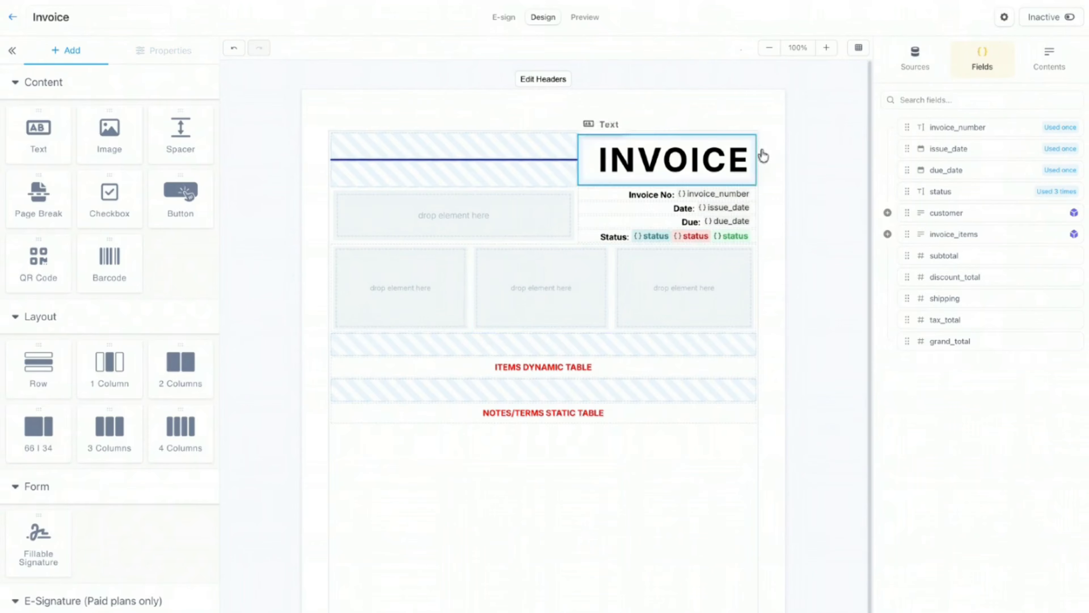
Step: Narrow the middle column and set the left column's width to 44%
{"action": "left_click", "coordinate": [393, 297]}
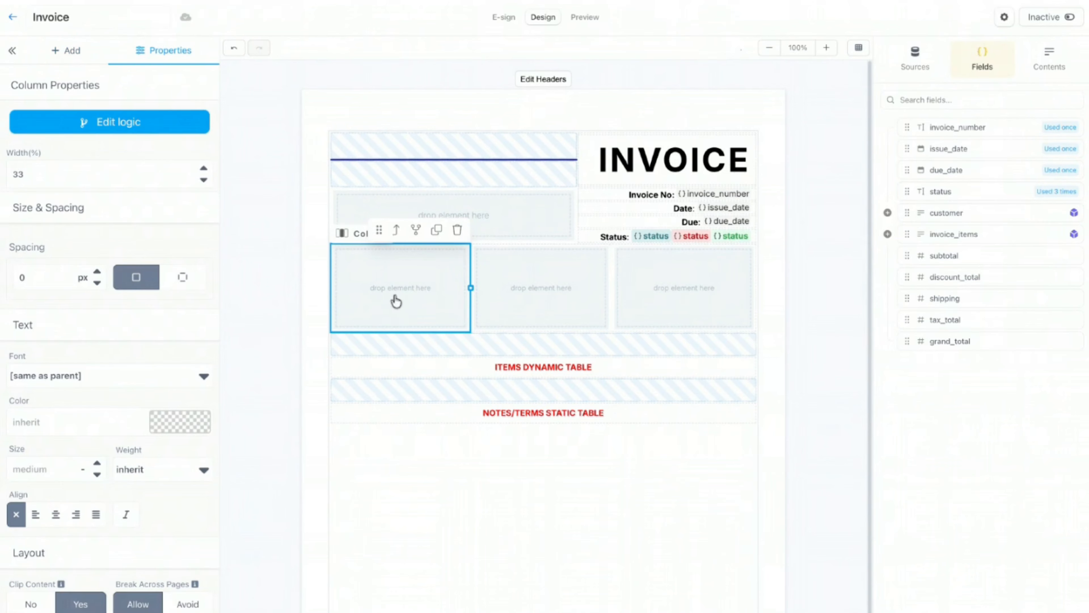
{"action": "left_click", "coordinate": [681, 290]}
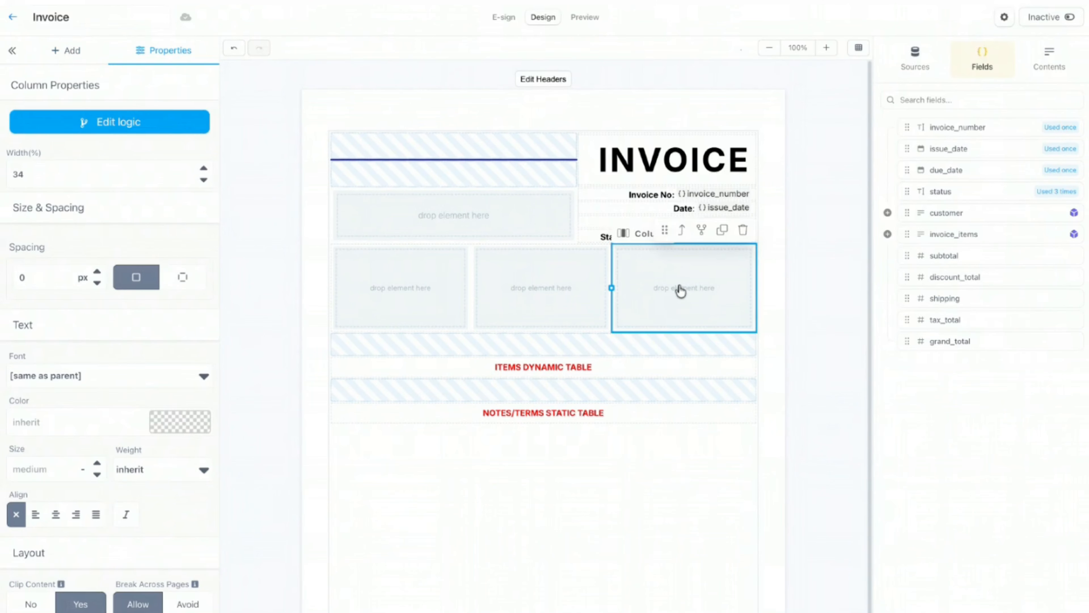
{"action": "left_click", "coordinate": [562, 298]}
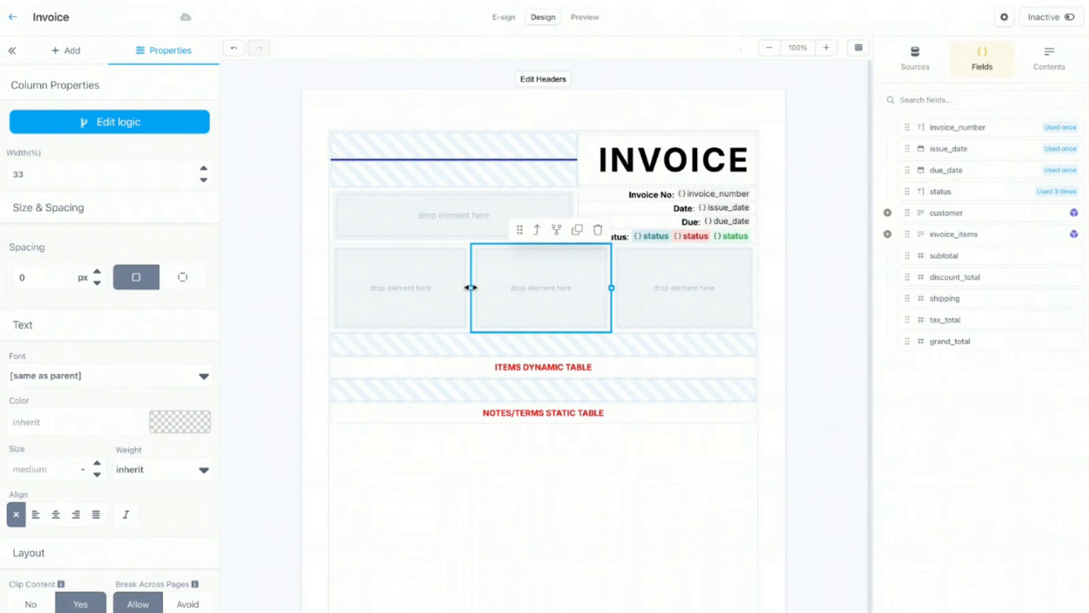
{"action": "left_click_drag", "start_coordinate": [471, 288], "coordinate": [514, 288]}
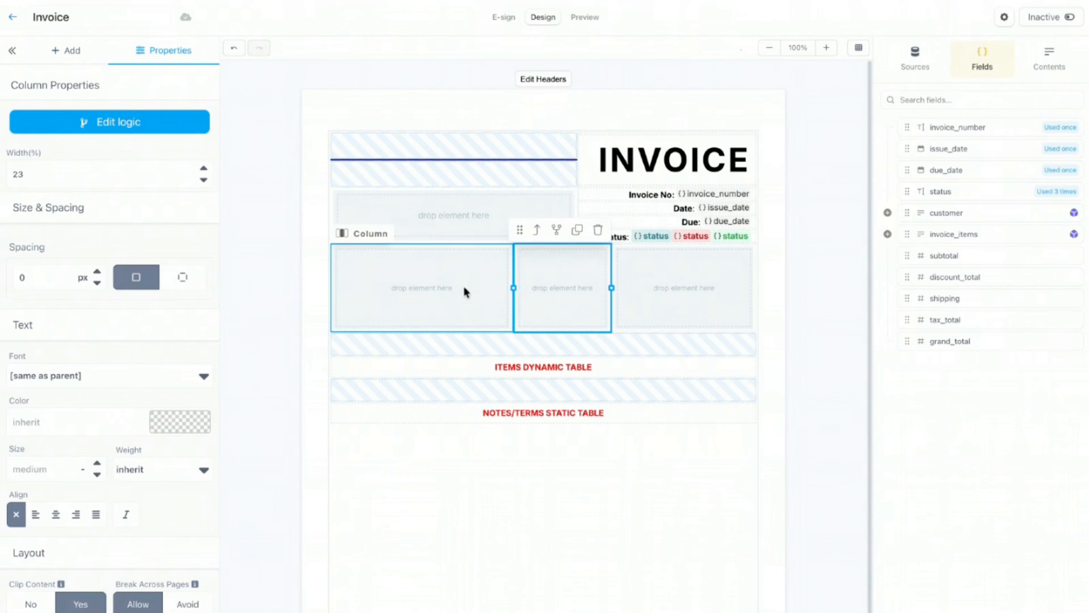
{"action": "left_click", "coordinate": [474, 312]}
{"action": "left_click", "coordinate": [204, 180]}
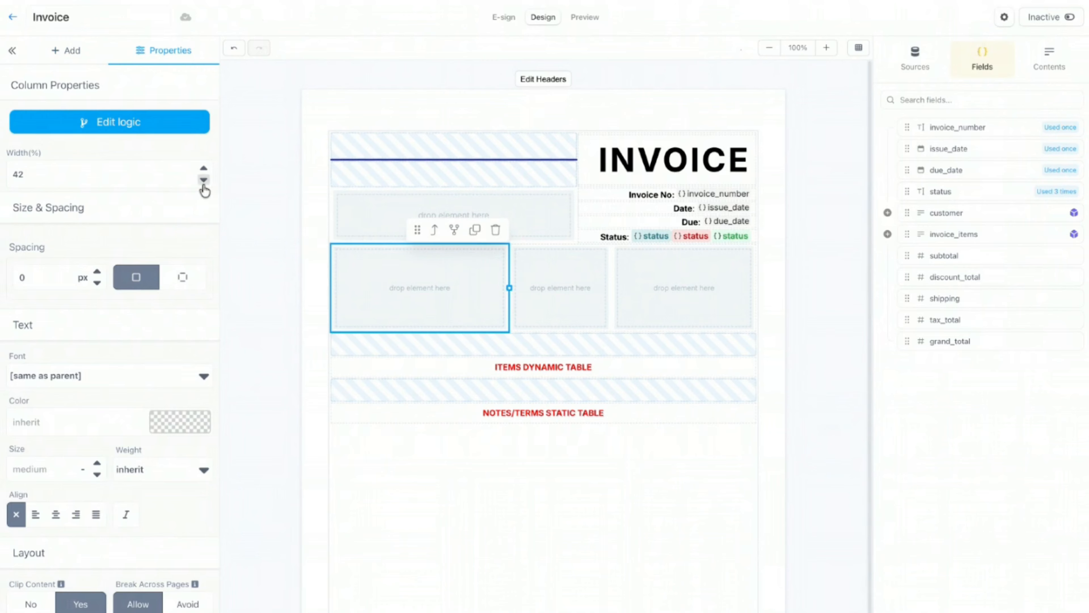
{"action": "left_click", "coordinate": [203, 180]}
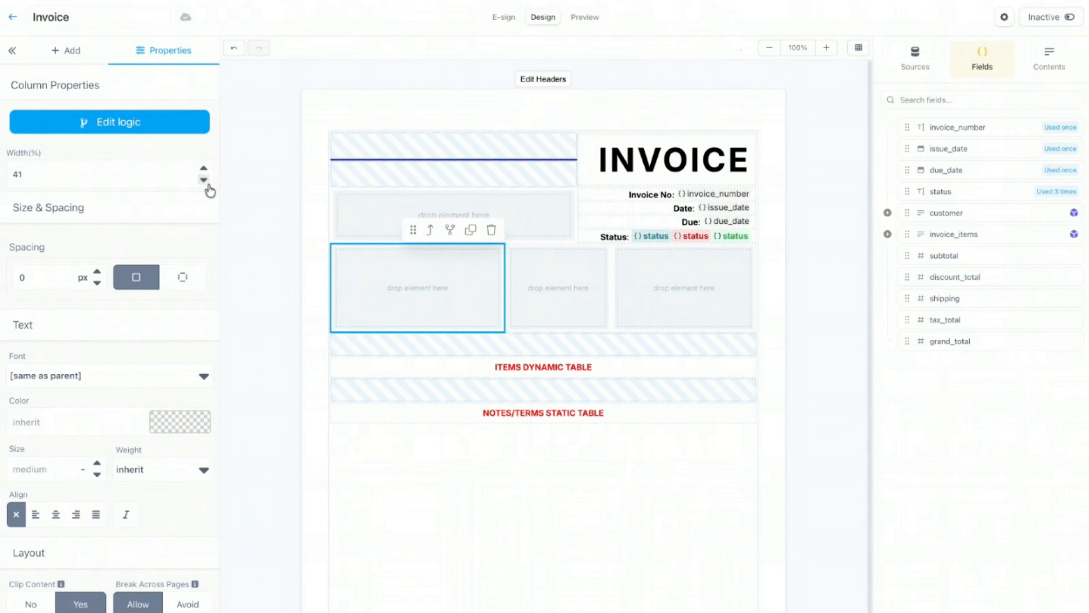
{"action": "left_click", "coordinate": [207, 183]}
{"action": "left_click", "coordinate": [204, 170]}
{"action": "left_click", "coordinate": [204, 171]}
{"action": "left_click", "coordinate": [203, 171]}
{"action": "left_click", "coordinate": [203, 171]}
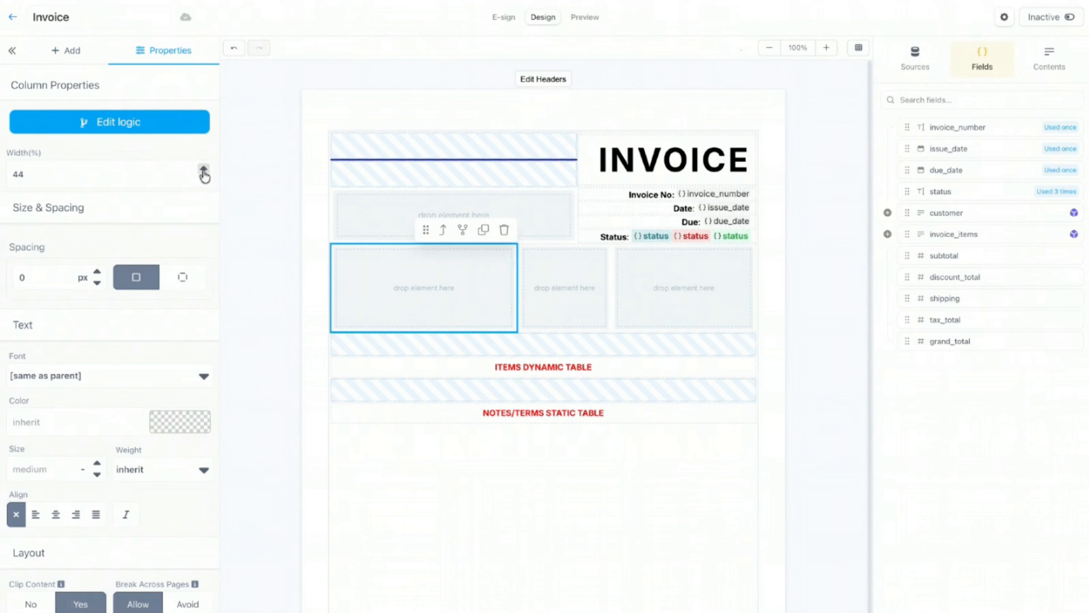
Step: Step the right column's width up to 45%
{"action": "left_click", "coordinate": [644, 273]}
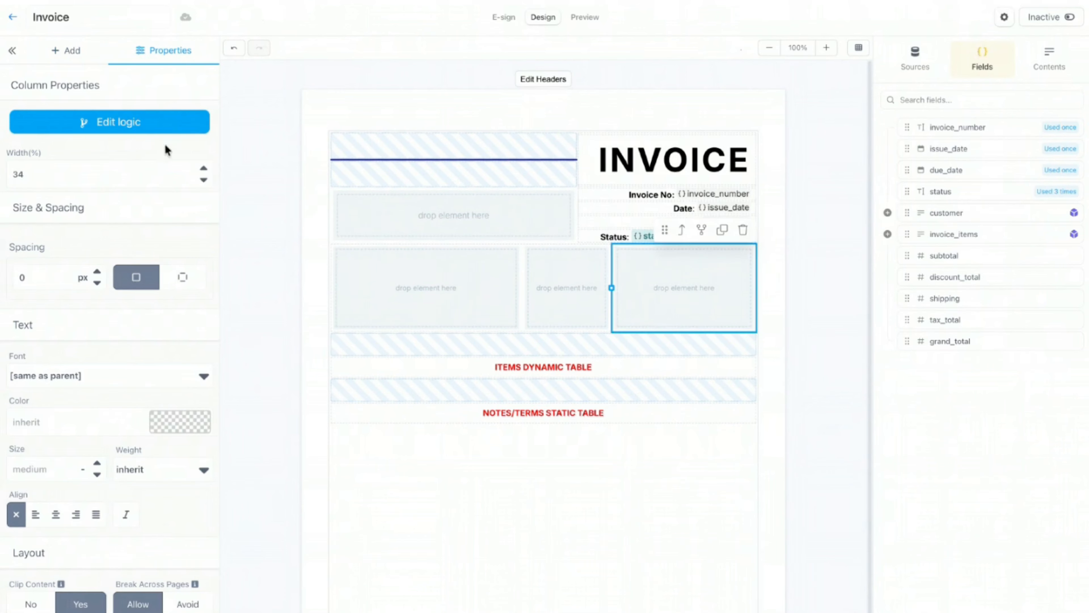
{"action": "left_click", "coordinate": [205, 169]}
{"action": "left_click", "coordinate": [205, 169]}
{"action": "double_click", "coordinate": [204, 169]}
{"action": "left_click", "coordinate": [204, 169]}
{"action": "left_click", "coordinate": [205, 169]}
{"action": "left_click", "coordinate": [205, 169]}
{"action": "left_click", "coordinate": [204, 170]}
{"action": "left_click", "coordinate": [205, 169]}
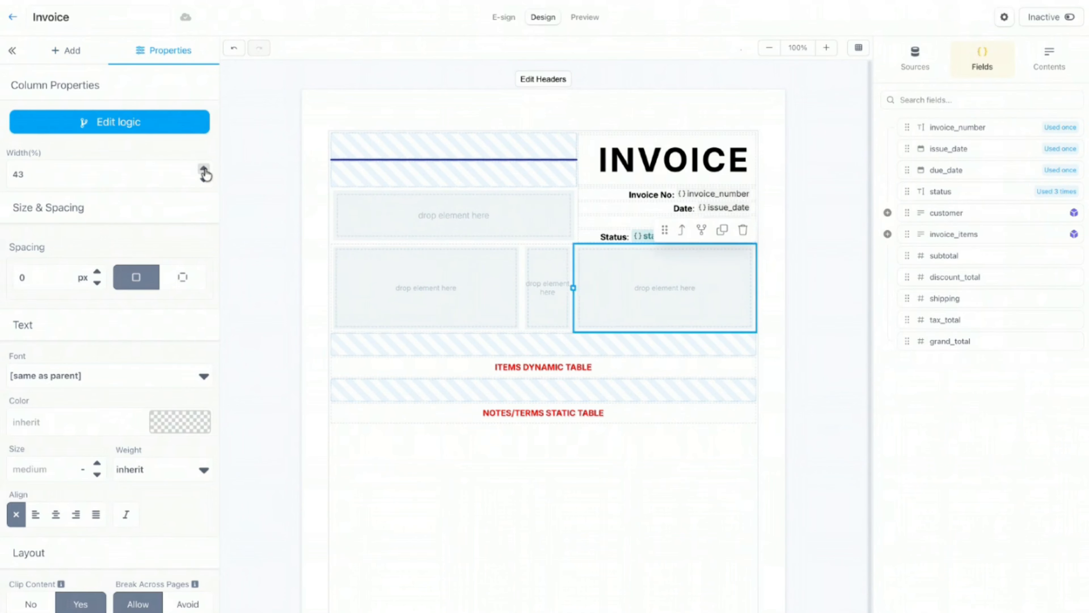
{"action": "left_click", "coordinate": [205, 170]}
{"action": "left_click", "coordinate": [204, 170]}
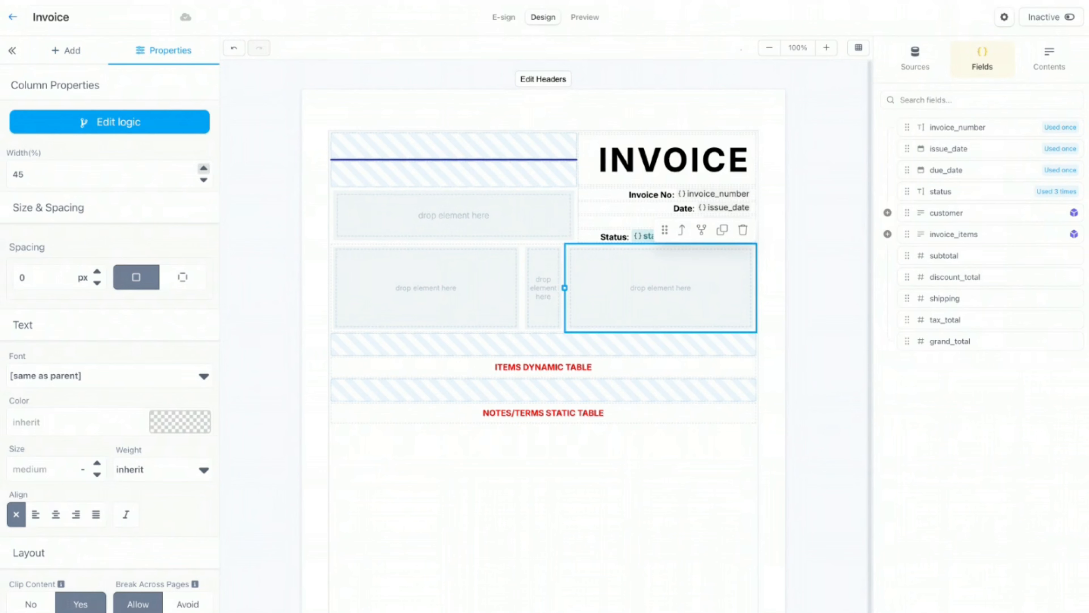
{"action": "left_click", "coordinate": [463, 109]}
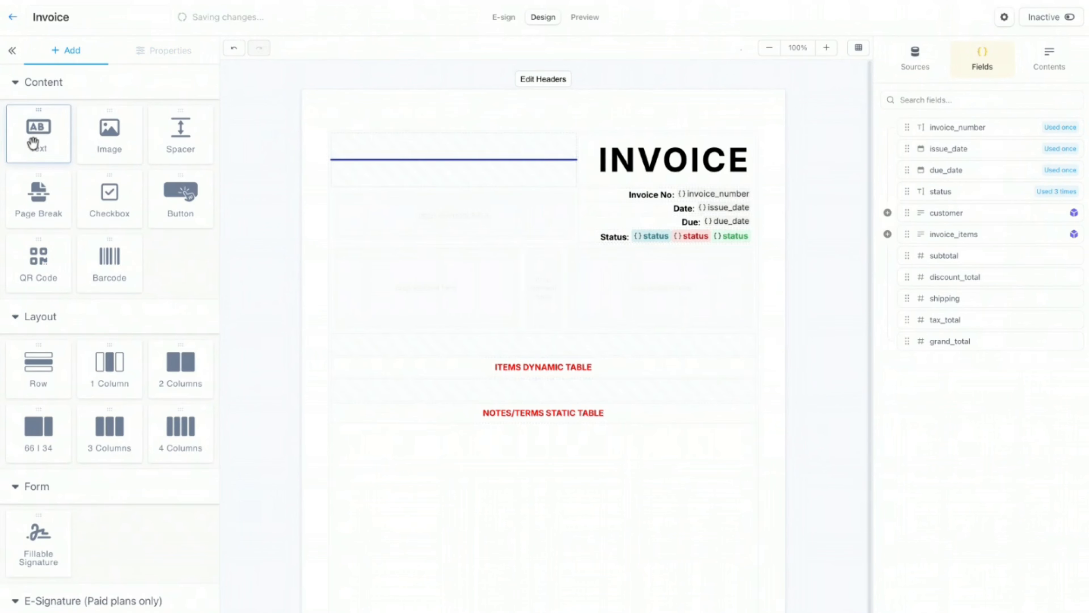
{"action": "left_click_drag", "start_coordinate": [38, 133], "coordinate": [407, 265]}
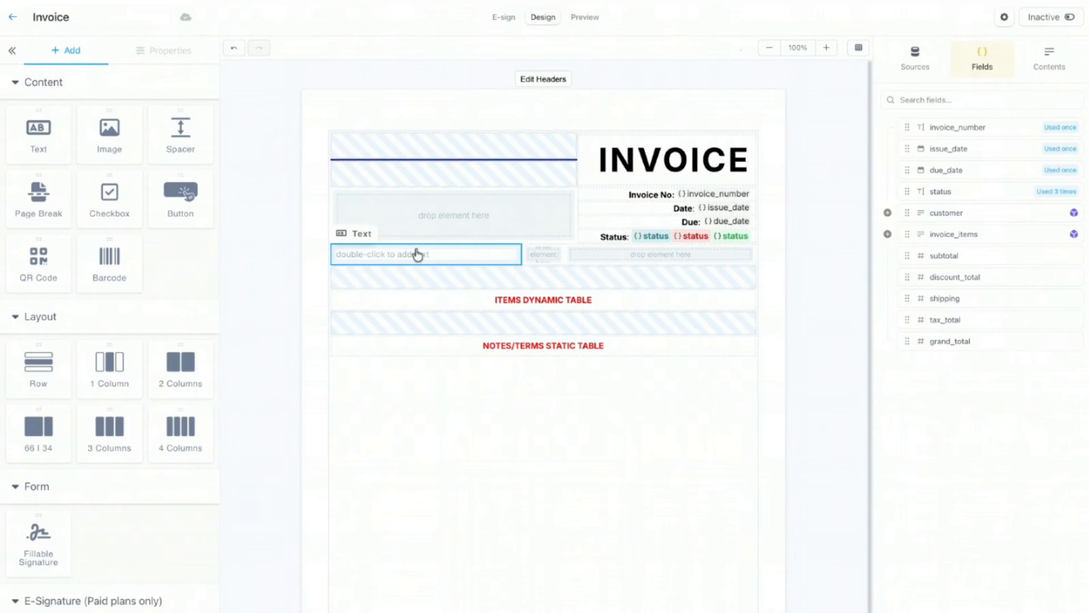
{"action": "left_click", "coordinate": [416, 254]}
{"action": "left_click", "coordinate": [182, 229]}
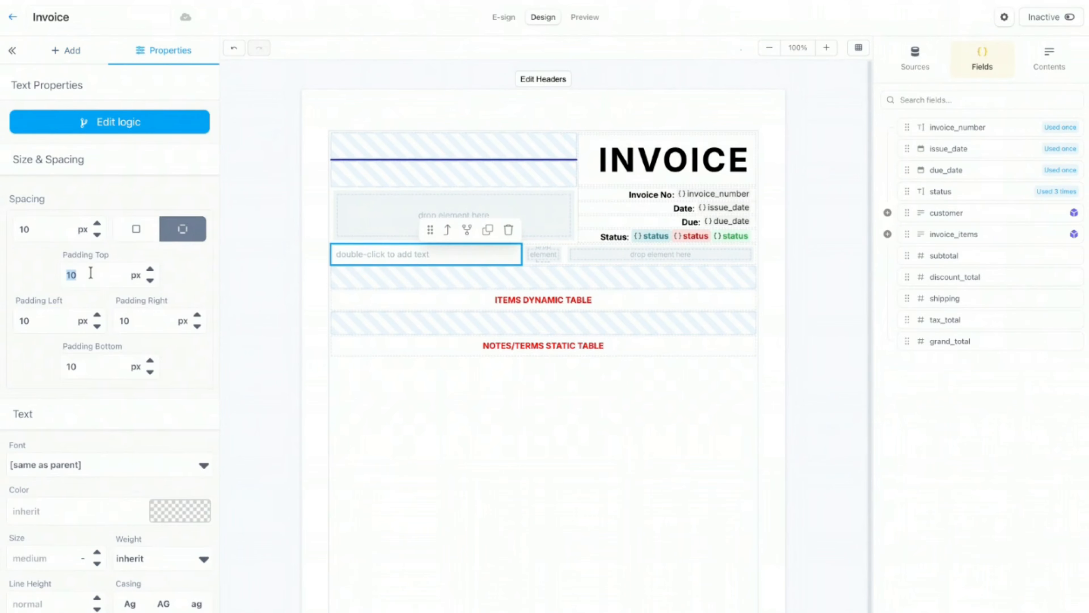
{"action": "type", "text": "2"}
{"action": "double_click", "coordinate": [88, 369]}
{"action": "type", "text": "2"}
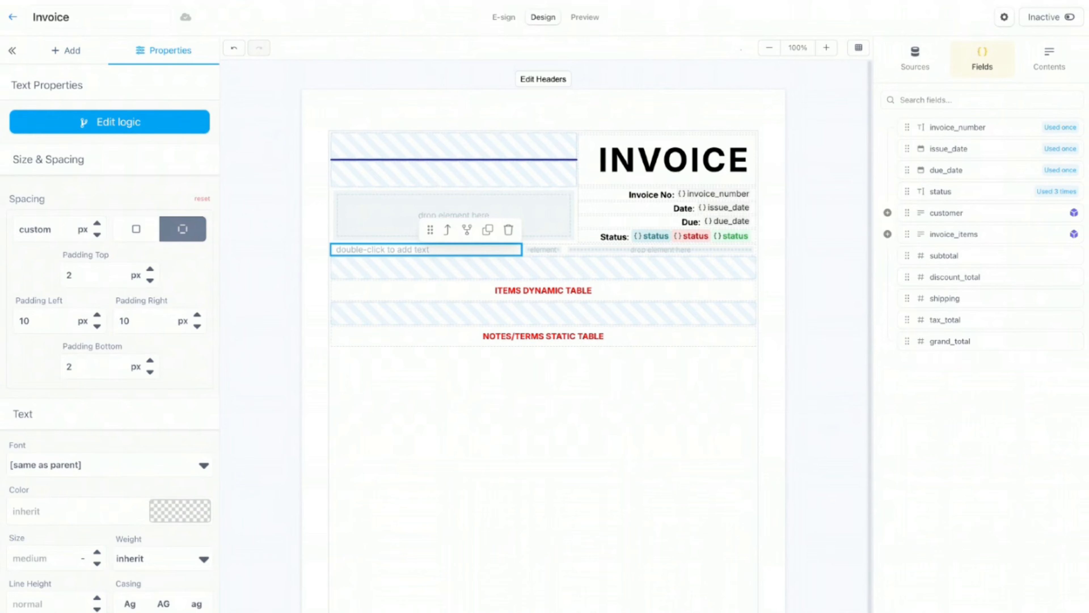
{"action": "double_click", "coordinate": [379, 250]}
{"action": "type", "text": "BrightPeak Solutions Ltd."}
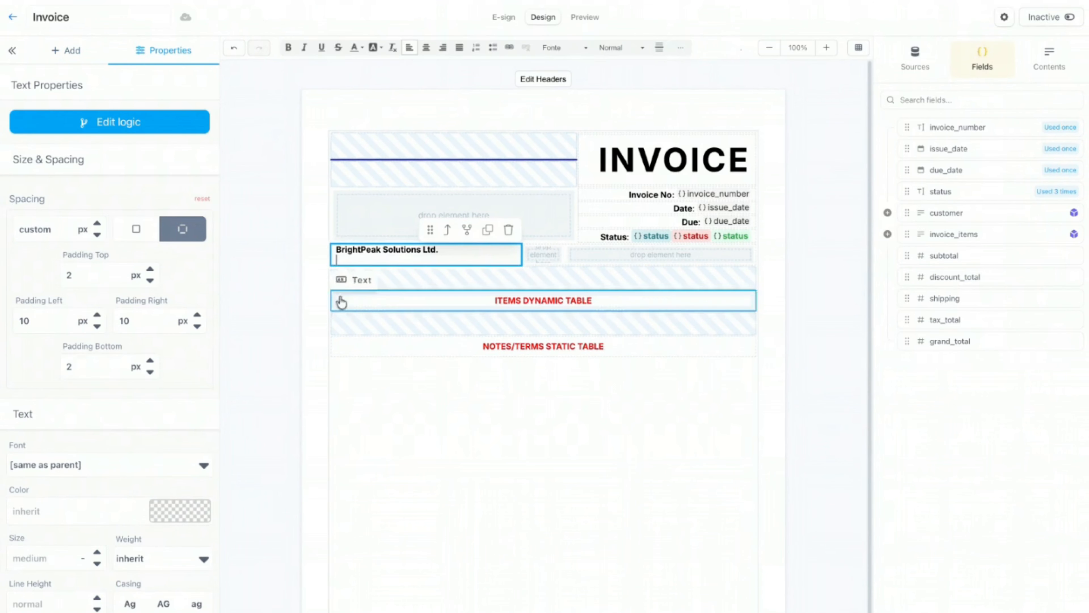
{"action": "key", "text": "BackSpace"}
{"action": "left_click", "coordinate": [555, 403]}
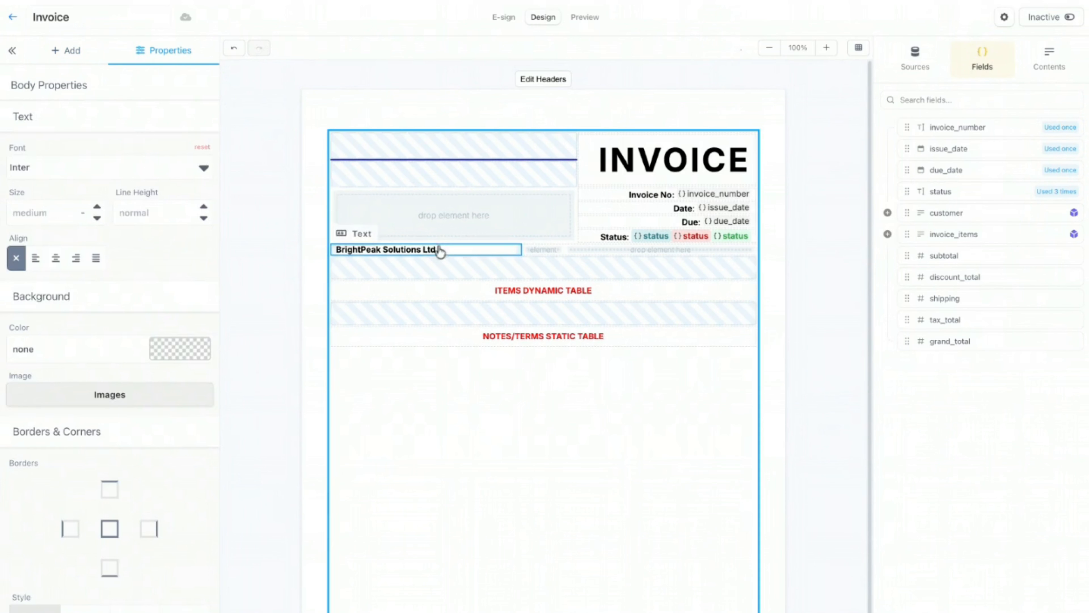
{"action": "left_click", "coordinate": [437, 254]}
{"action": "scroll", "coordinate": [95, 386], "scroll_direction": "down", "scroll_amount": 3}
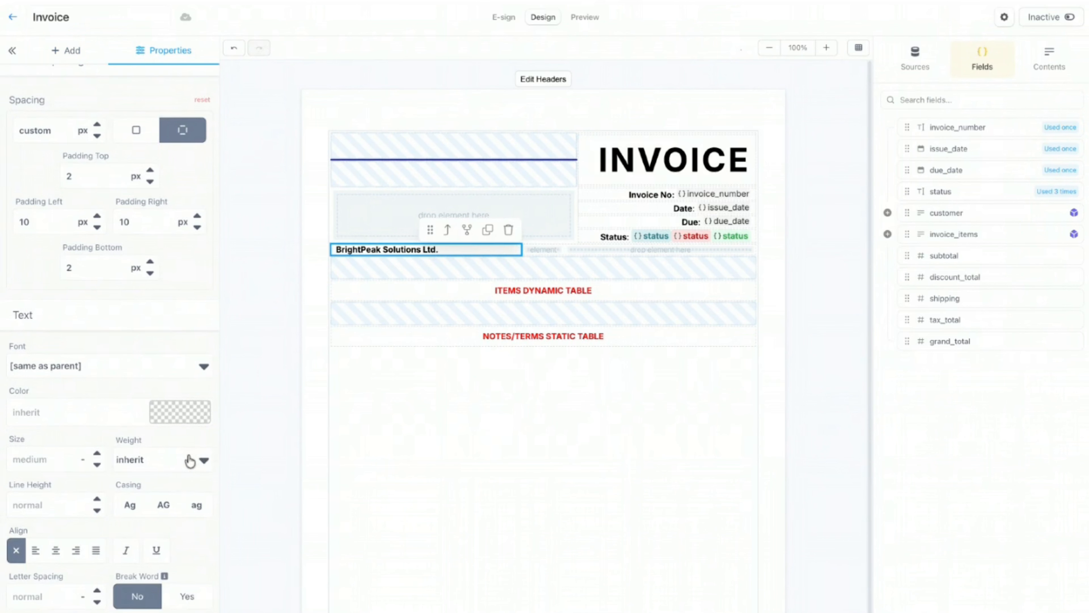
{"action": "left_click", "coordinate": [190, 462]}
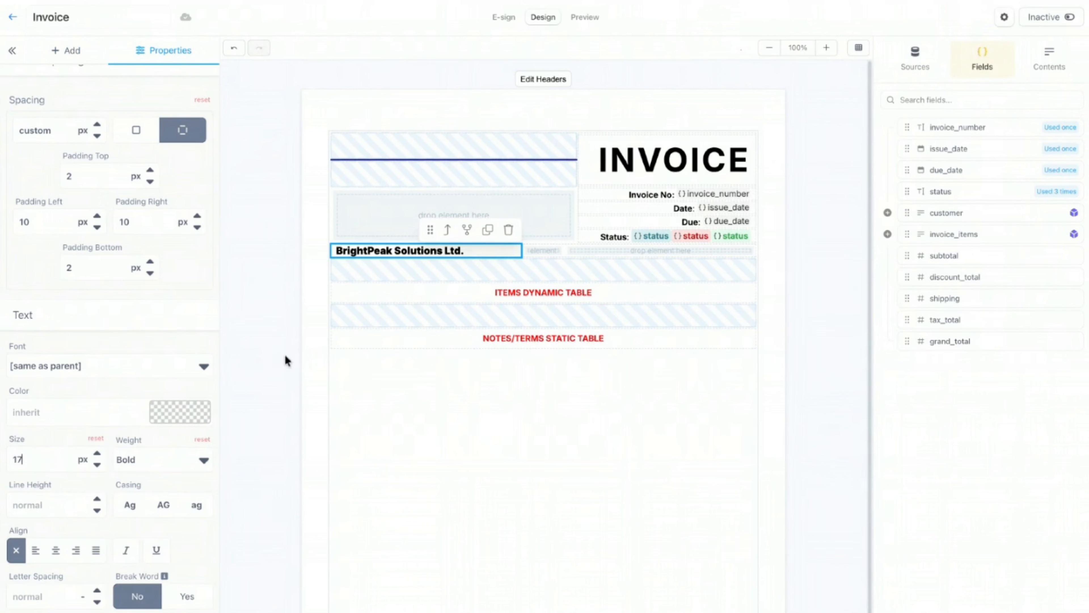
{"action": "left_click", "coordinate": [202, 439]}
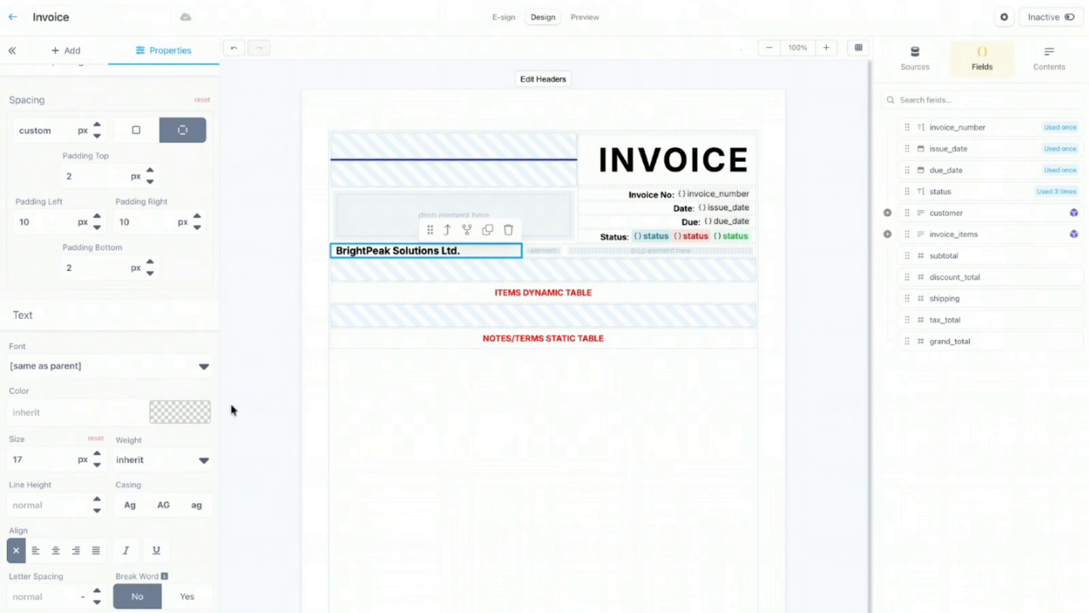
{"action": "left_click", "coordinate": [488, 256]}
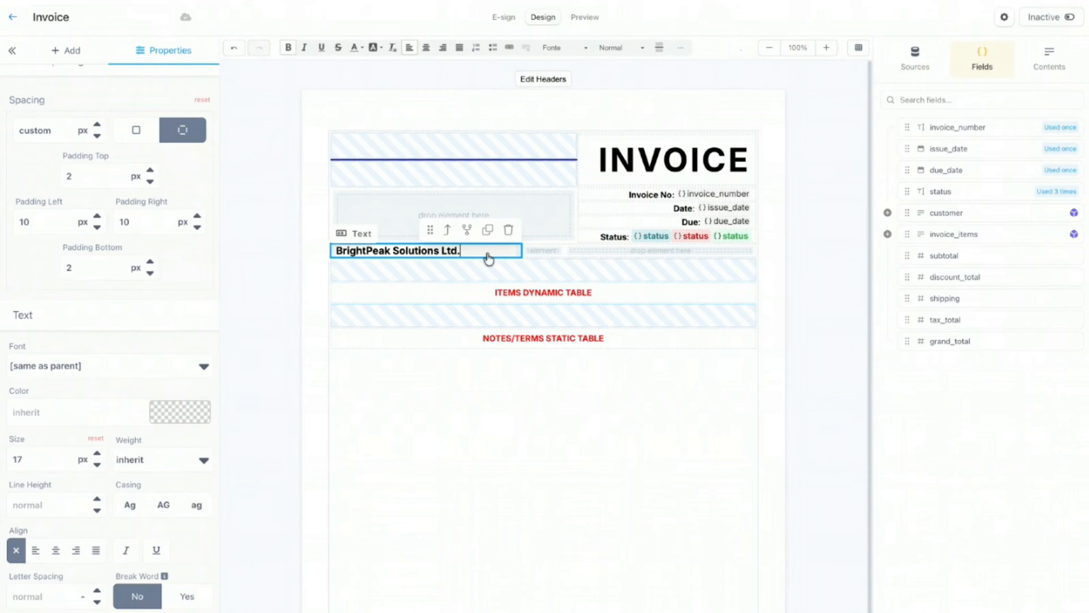
{"action": "left_click", "coordinate": [508, 230]}
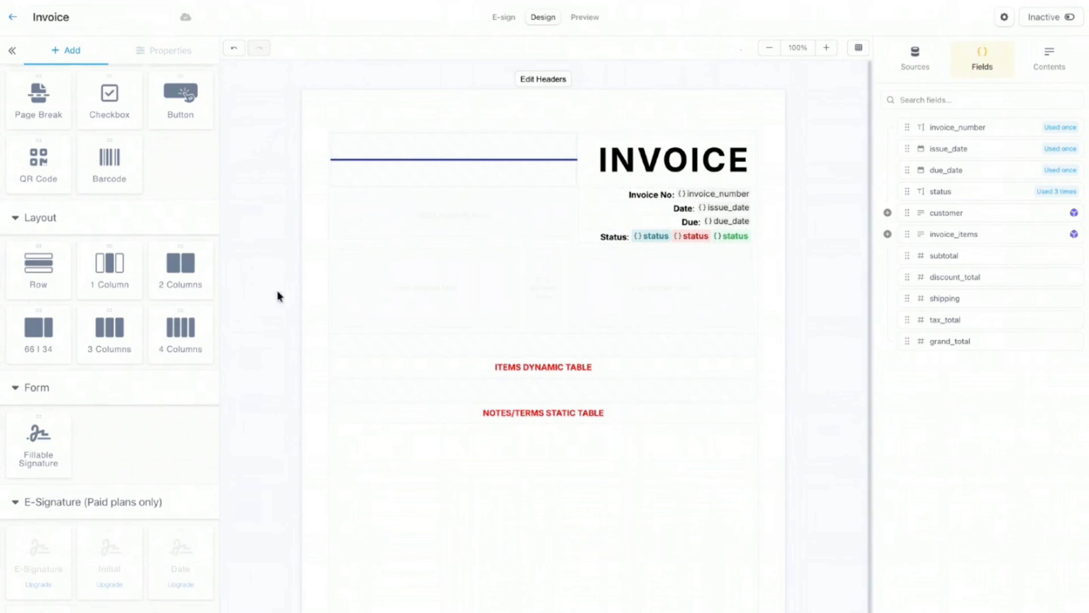
Step: Drop a text element into the left column reading 'BrightPeak Solutions Ltd.'
{"action": "scroll", "coordinate": [81, 179], "scroll_direction": "up", "scroll_amount": 3}
{"action": "left_click_drag", "start_coordinate": [36, 144], "coordinate": [447, 260]}
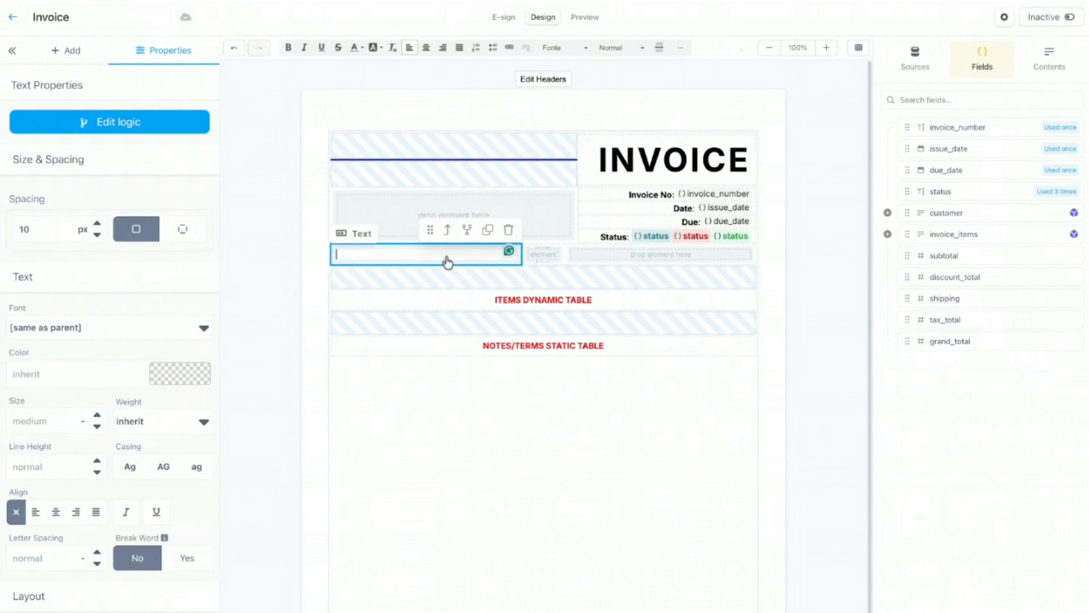
{"action": "type", "text": "BrightPeak Solutions"}
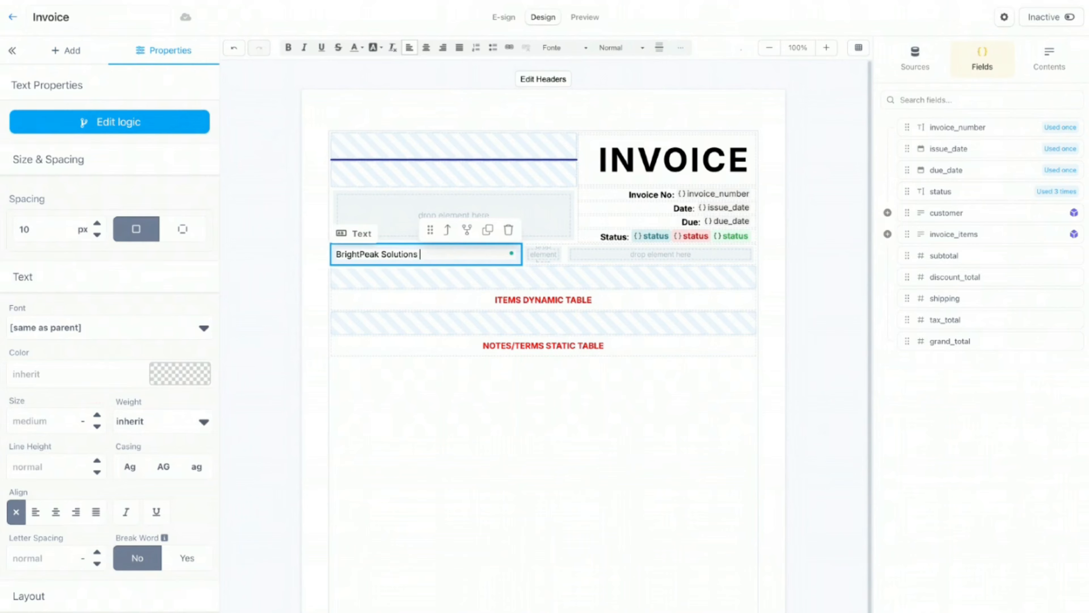
{"action": "type", "text": " Ltd."}
{"action": "left_click", "coordinate": [522, 371]}
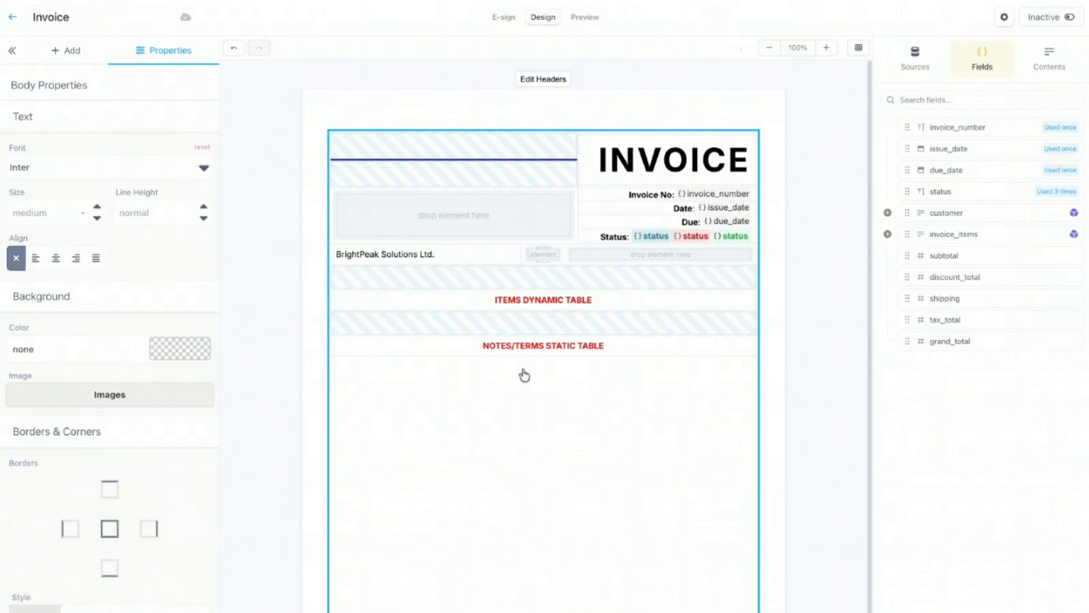
{"action": "left_click", "coordinate": [409, 253]}
Step: Give the company name 2 px top and bottom padding and bold weight, then duplicate it
{"action": "left_click", "coordinate": [205, 239]}
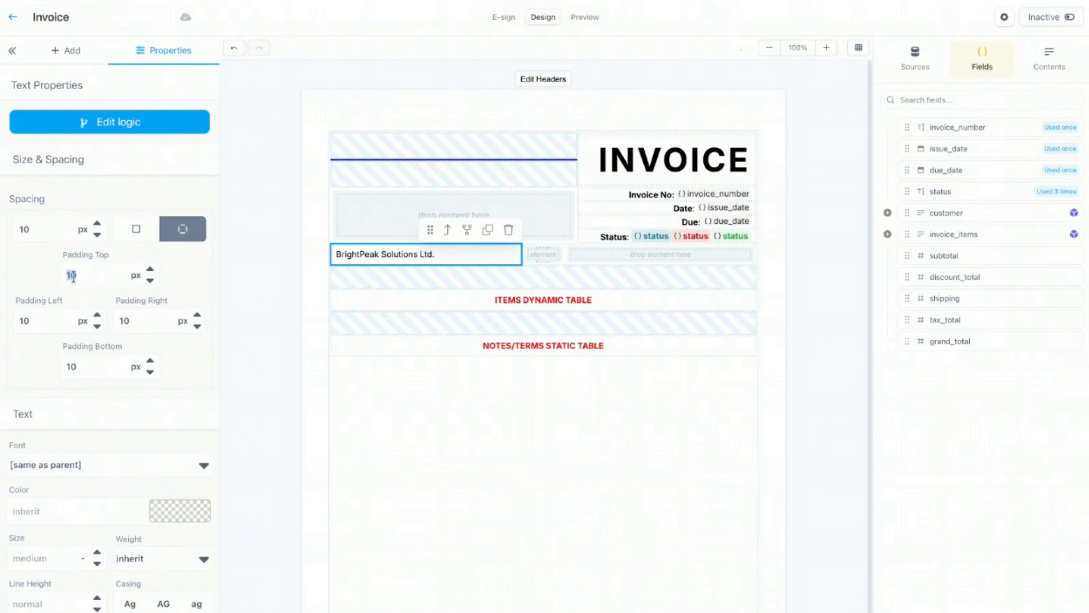
{"action": "type", "text": "2"}
{"action": "double_click", "coordinate": [74, 366]}
{"action": "type", "text": "2"}
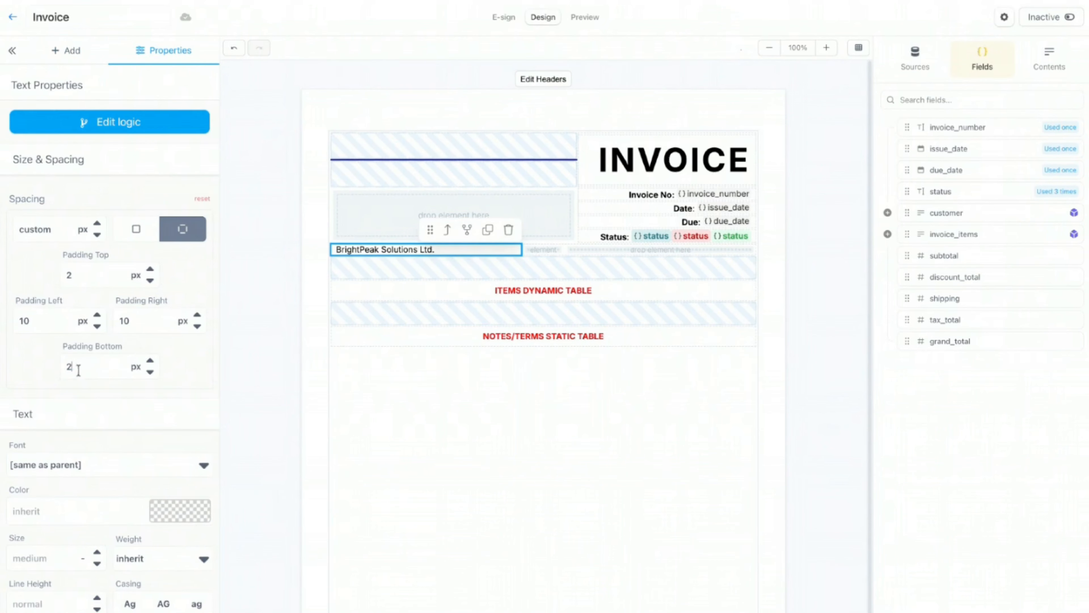
{"action": "scroll", "coordinate": [107, 457], "scroll_direction": "down", "scroll_amount": 1}
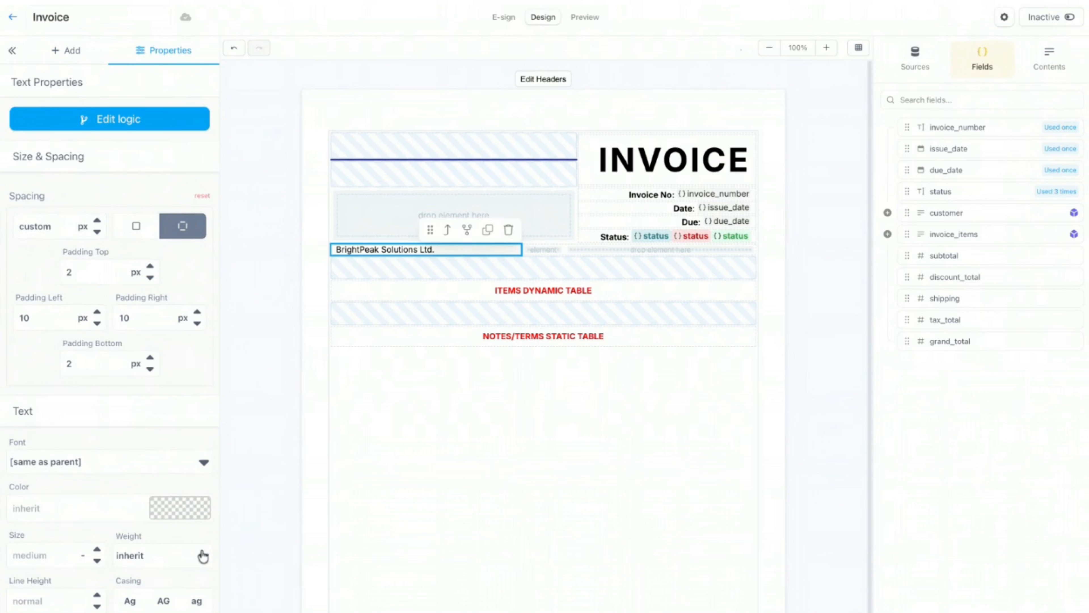
{"action": "left_click", "coordinate": [52, 549]}
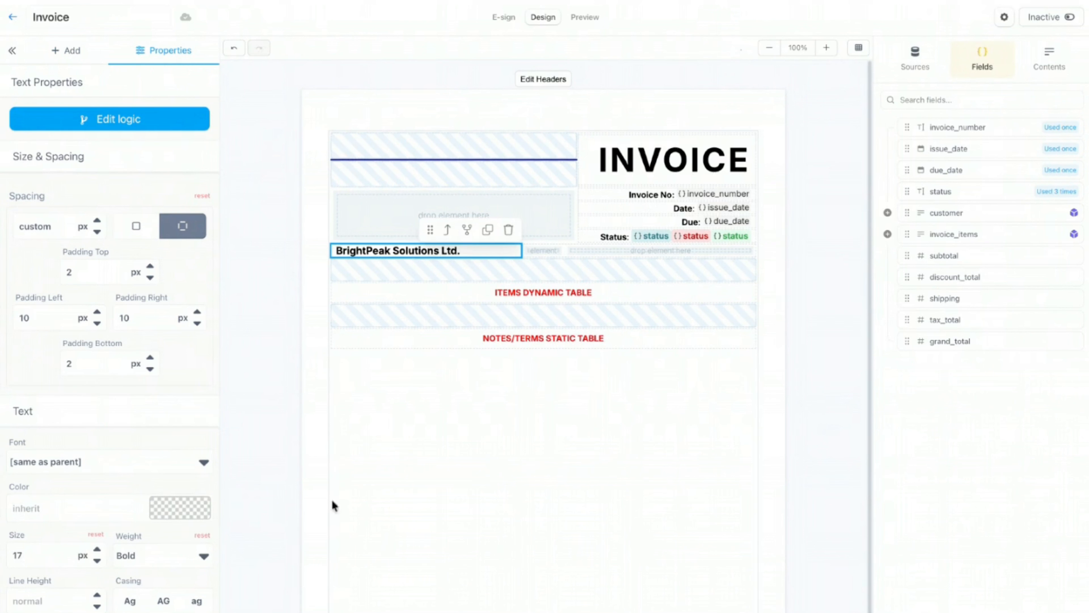
{"action": "left_click", "coordinate": [489, 232]}
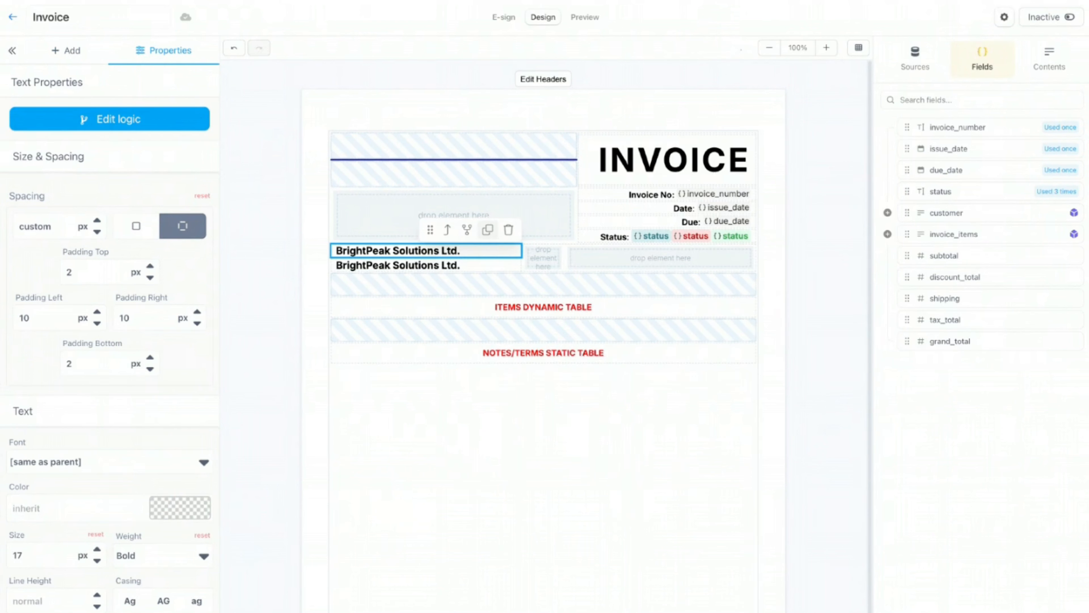
Step: Reset the duplicate to normal weight and size, and fill it with the three-line postal address
{"action": "left_click", "coordinate": [467, 267]}
{"action": "left_click", "coordinate": [202, 535]}
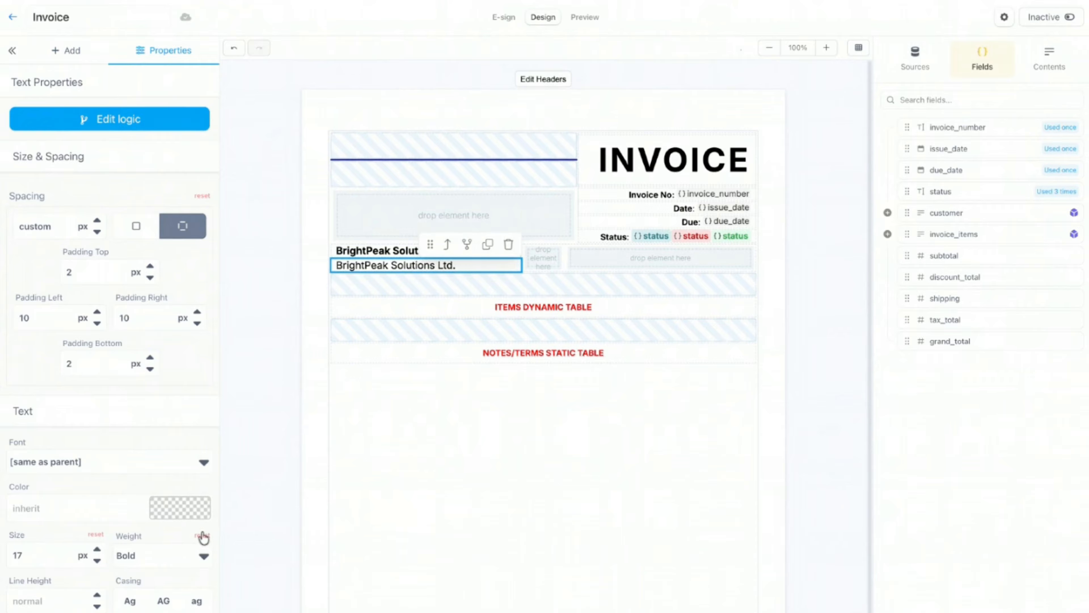
{"action": "left_click", "coordinate": [95, 534]}
{"action": "triple_click", "coordinate": [426, 264]}
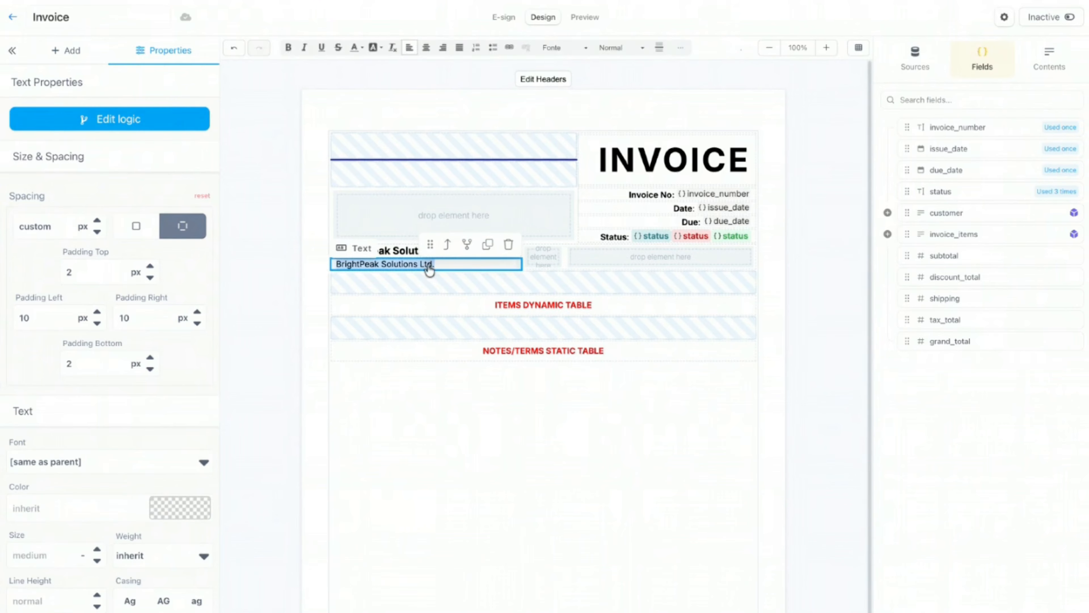
{"action": "key", "text": "ctrl+v"}
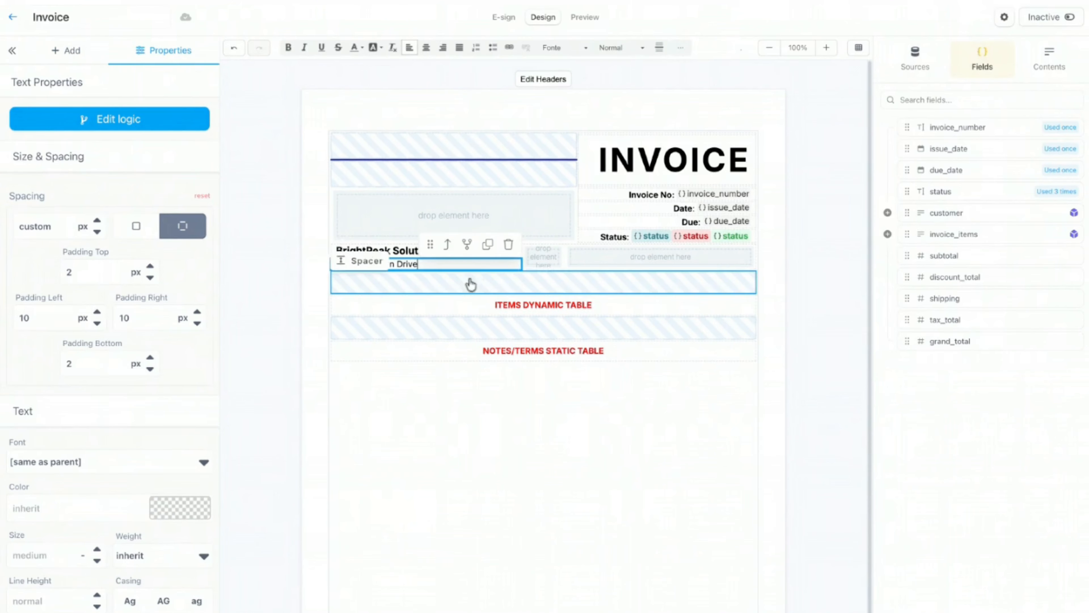
{"action": "key", "text": "Return"}
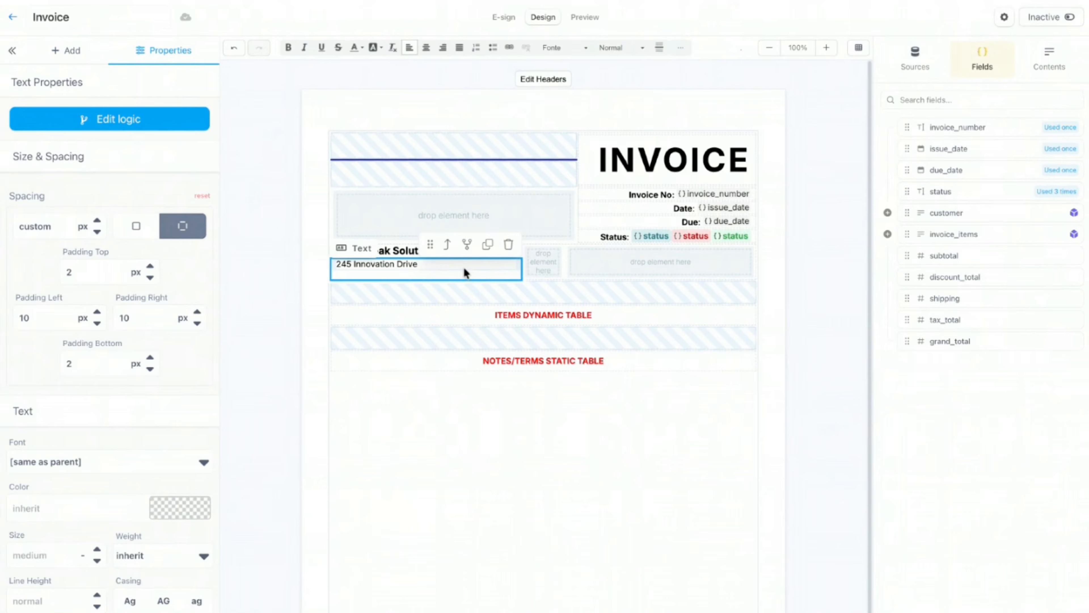
{"action": "type", "text": "Austin, TX 78701"}
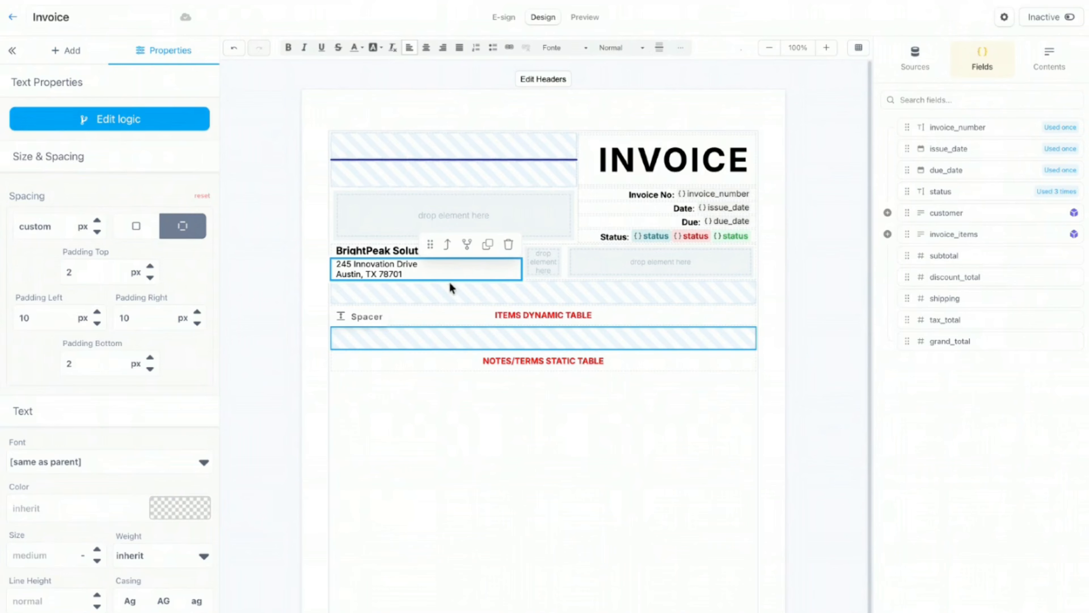
{"action": "key", "text": "Return"}
{"action": "type", "text": "United States"}
{"action": "key", "text": "Return"}
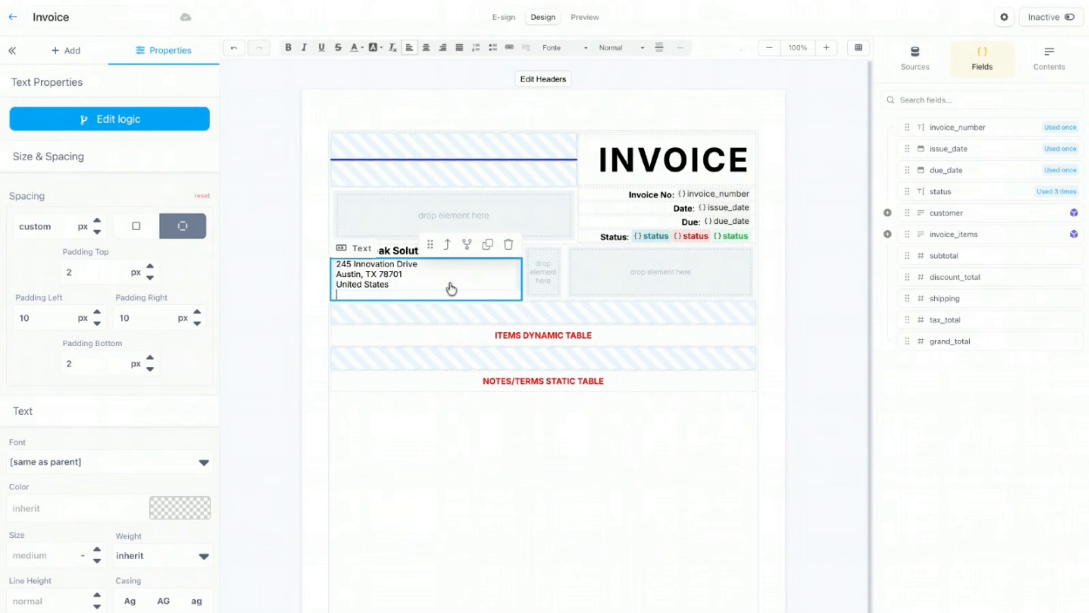
{"action": "key", "text": "BackSpace"}
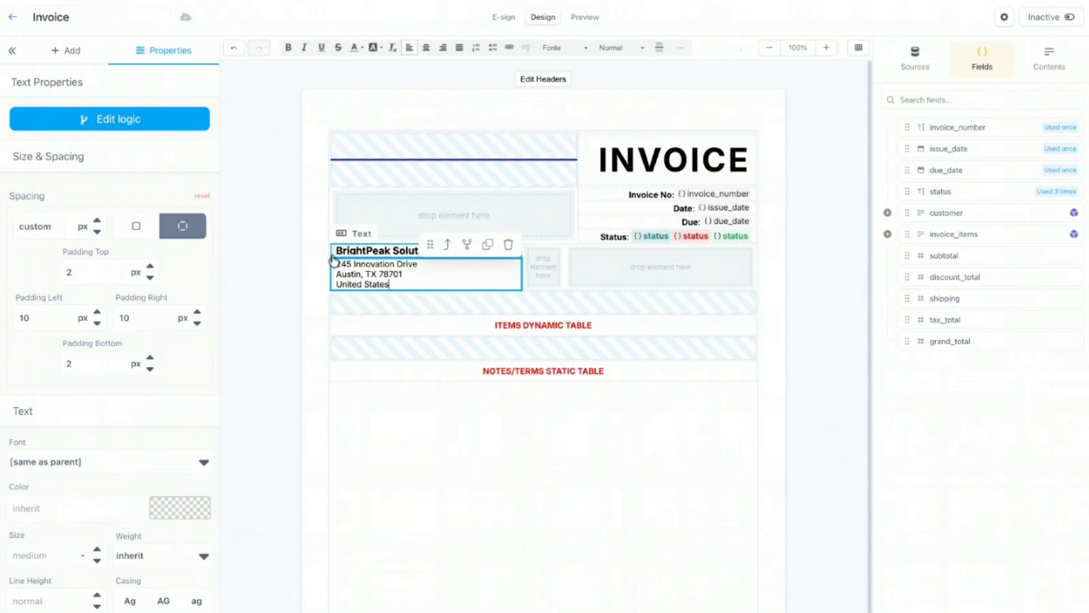
{"action": "left_click", "coordinate": [320, 257]}
Step: Duplicate the address box and replace its text with phone, e-mail and website lines
{"action": "left_click", "coordinate": [396, 280]}
{"action": "left_click", "coordinate": [486, 244]}
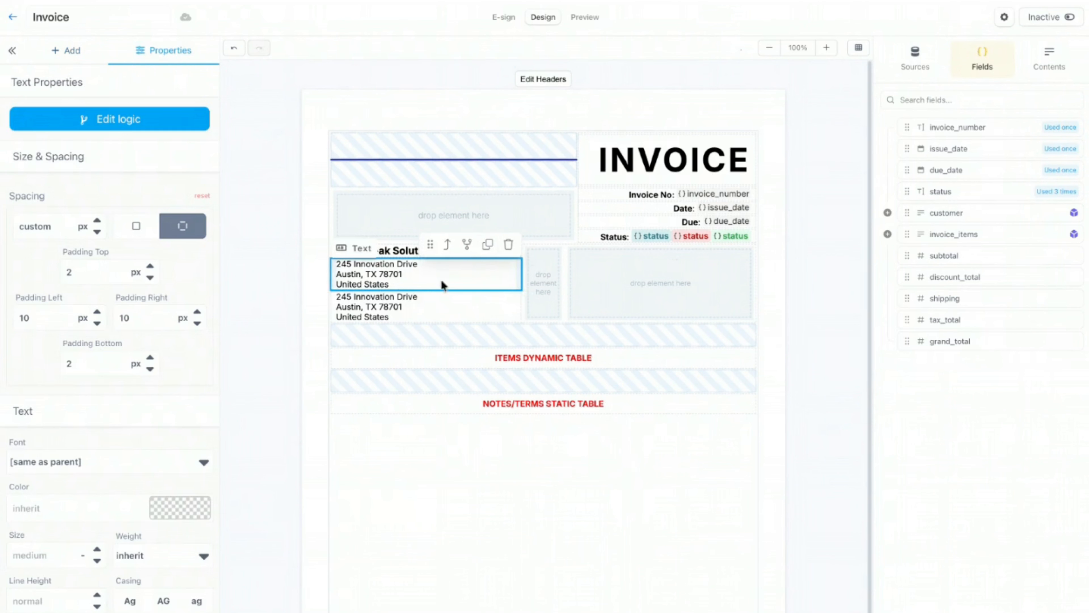
{"action": "left_click", "coordinate": [413, 309]}
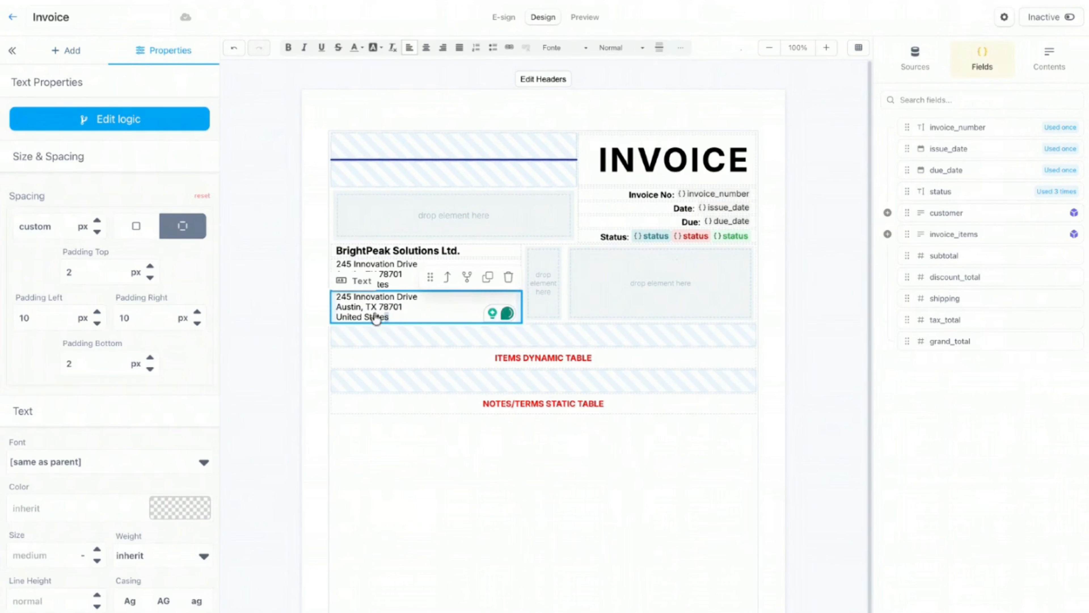
{"action": "left_click_drag", "start_coordinate": [389, 318], "coordinate": [339, 301]}
{"action": "key", "text": "BackSpace"}
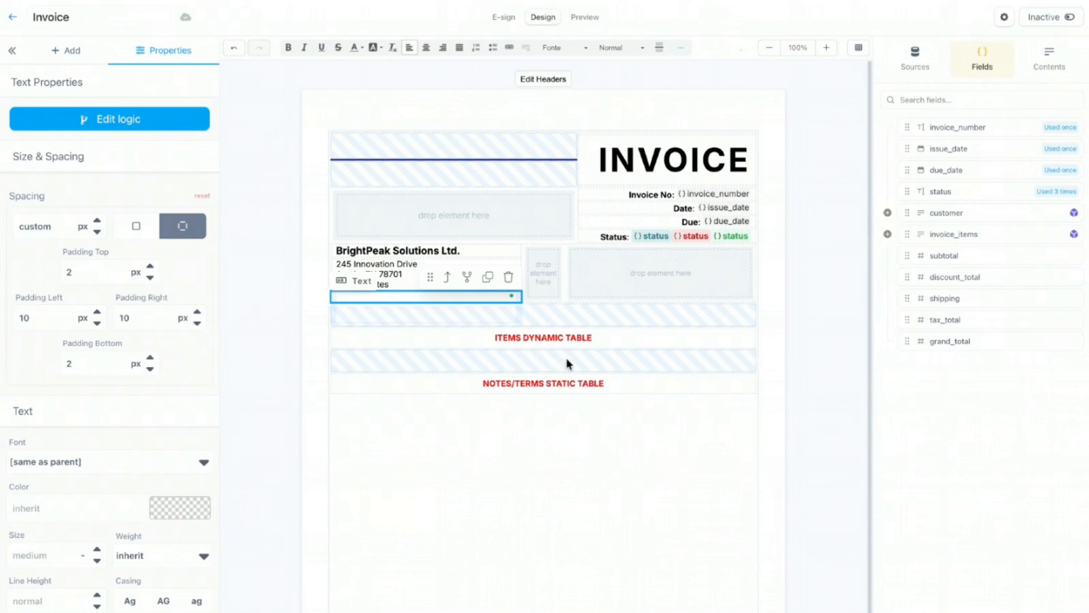
{"action": "key", "text": "ctrl+v"}
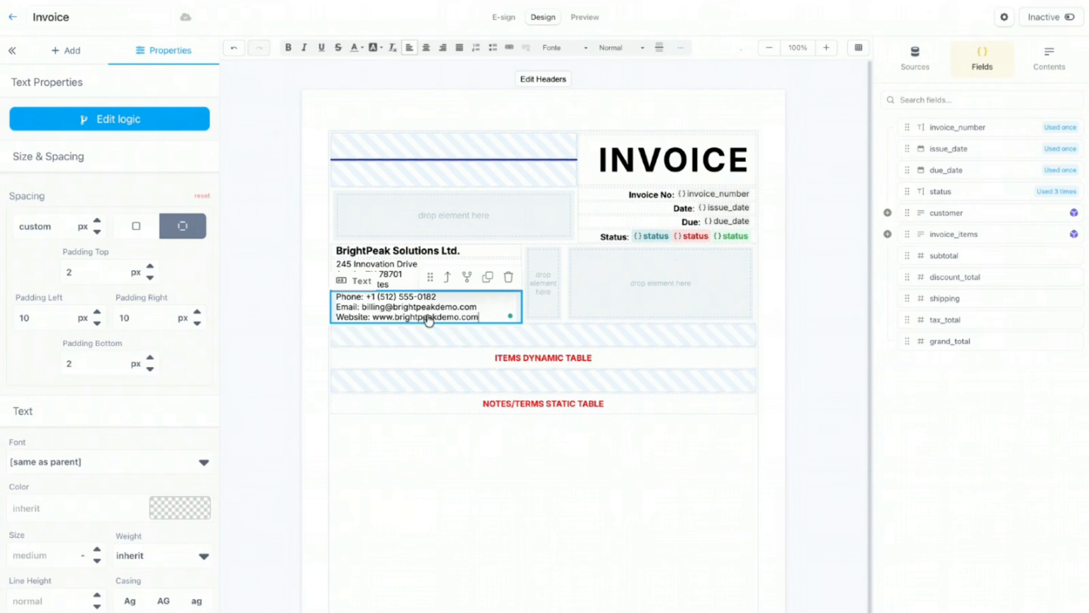
{"action": "left_click", "coordinate": [303, 323]}
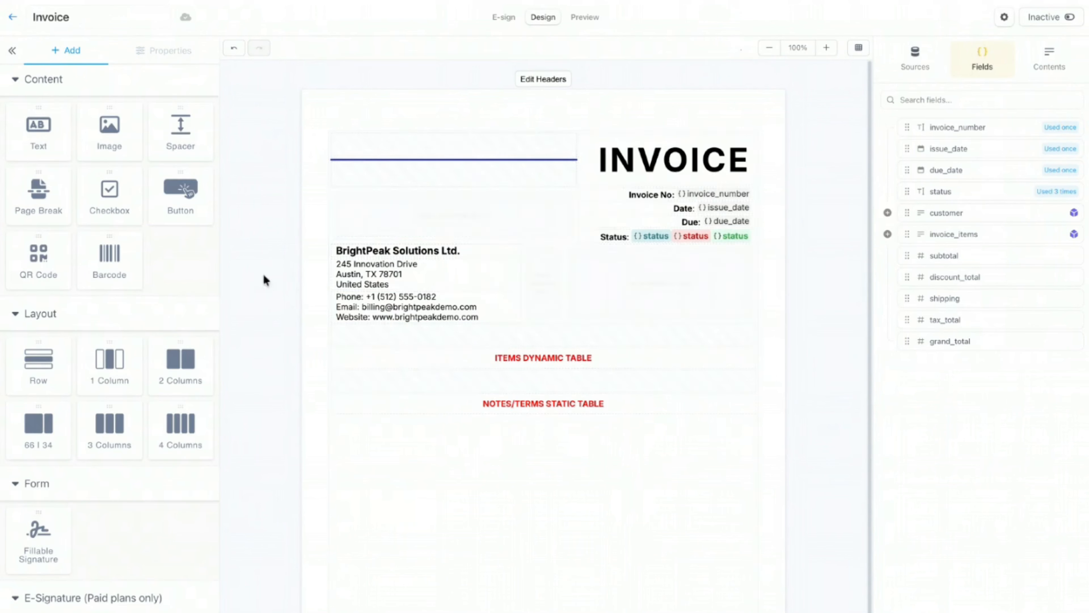
Step: Copy the company name into the right column and replace it with the customer.company field
{"action": "left_click", "coordinate": [429, 251]}
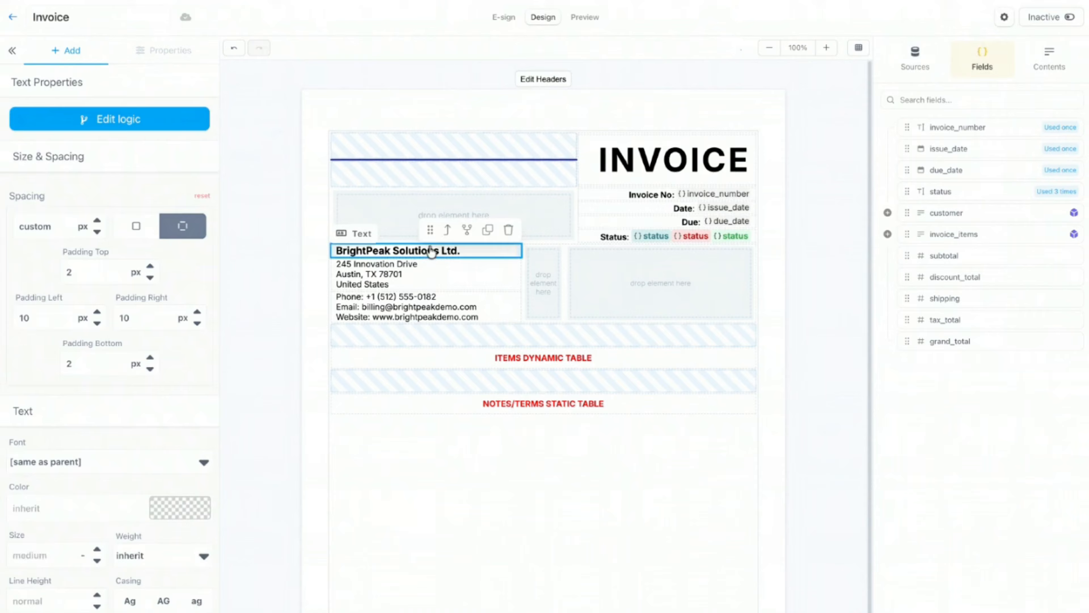
{"action": "left_click", "coordinate": [488, 231]}
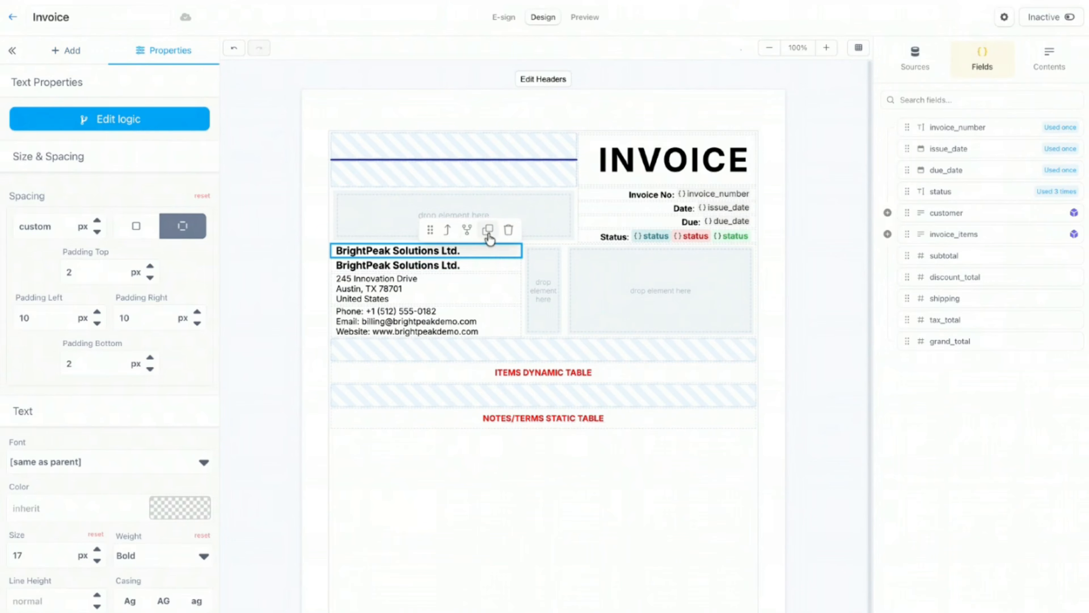
{"action": "left_click_drag", "start_coordinate": [425, 226], "coordinate": [617, 270]}
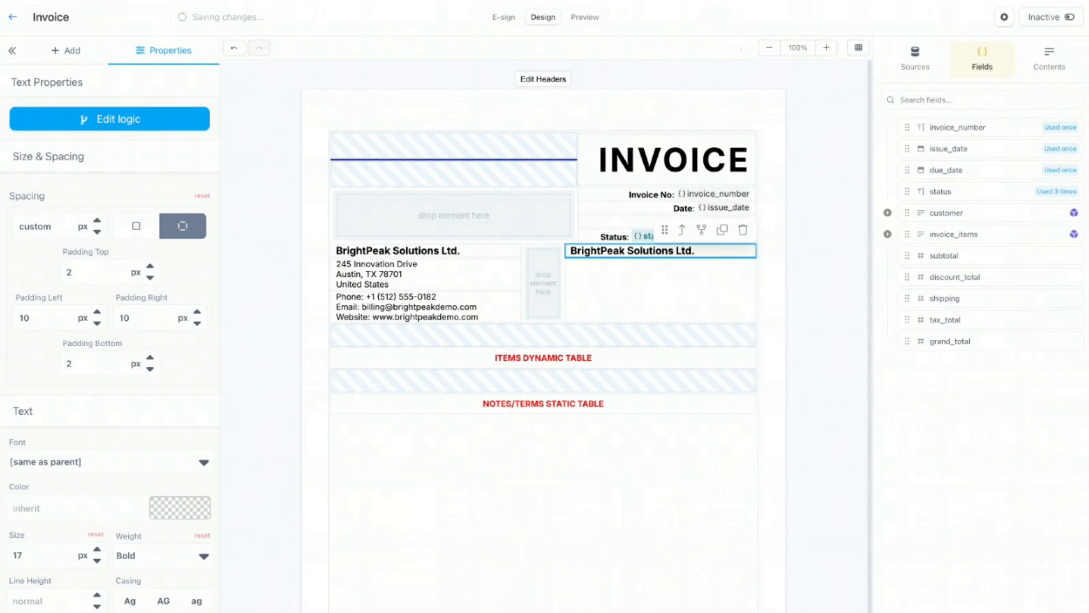
{"action": "left_click", "coordinate": [887, 213]}
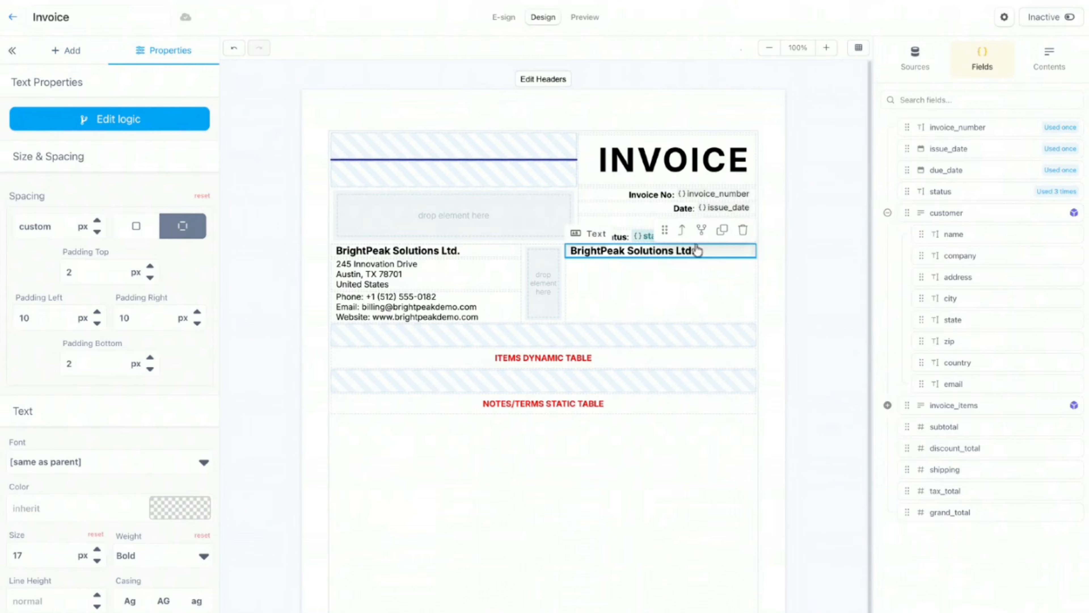
{"action": "double_click", "coordinate": [699, 258]}
{"action": "key", "text": "BackSpace"}
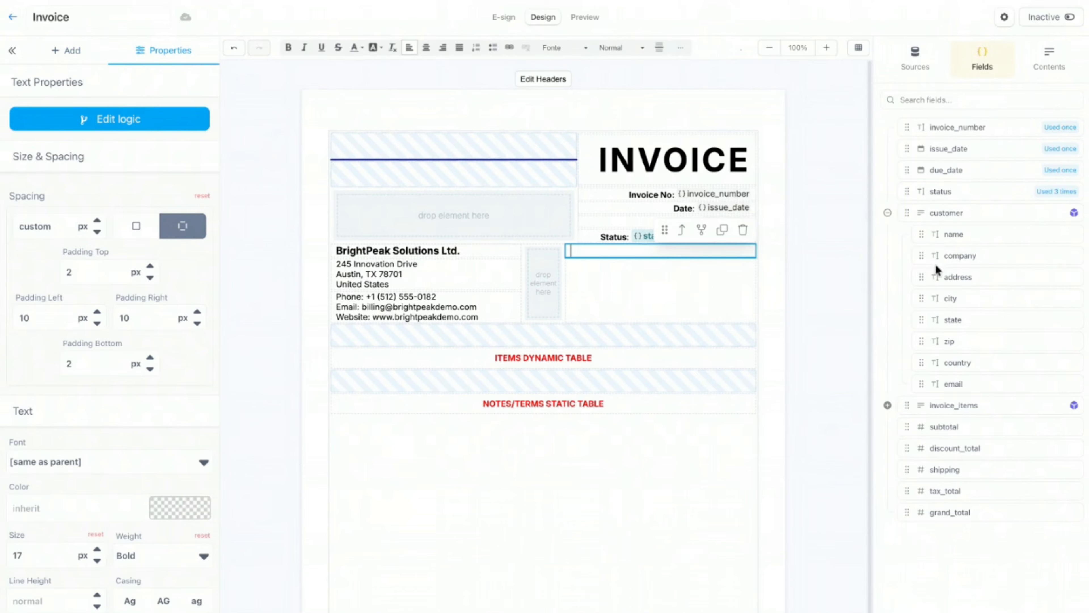
{"action": "left_click", "coordinate": [916, 258]}
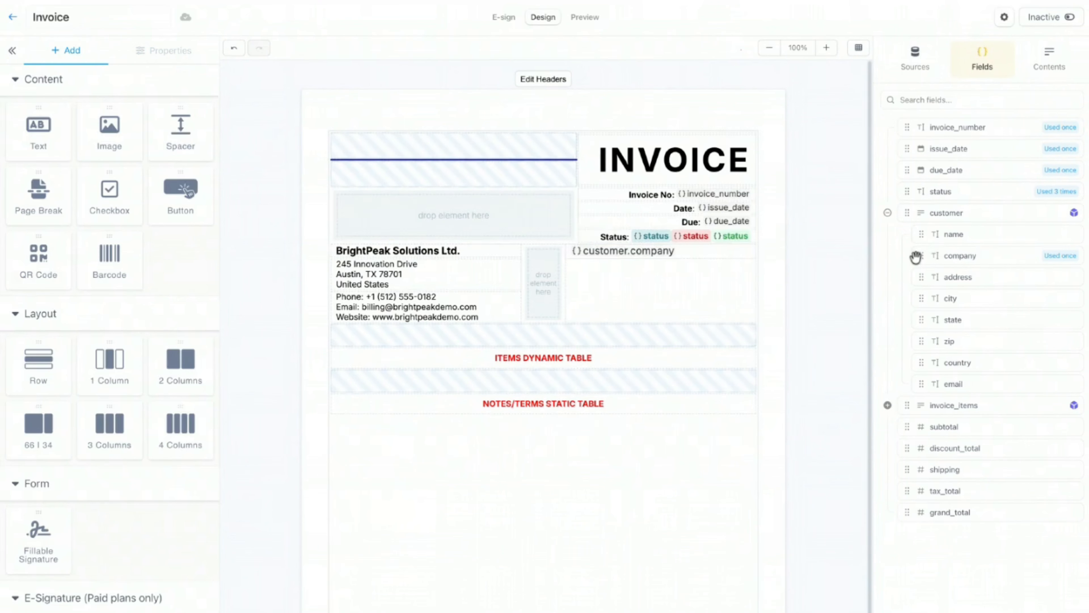
{"action": "left_click", "coordinate": [418, 275]}
Step: Add an 'Attn:' customer.name line beneath customer.company from a copied address block
{"action": "left_click", "coordinate": [488, 244]}
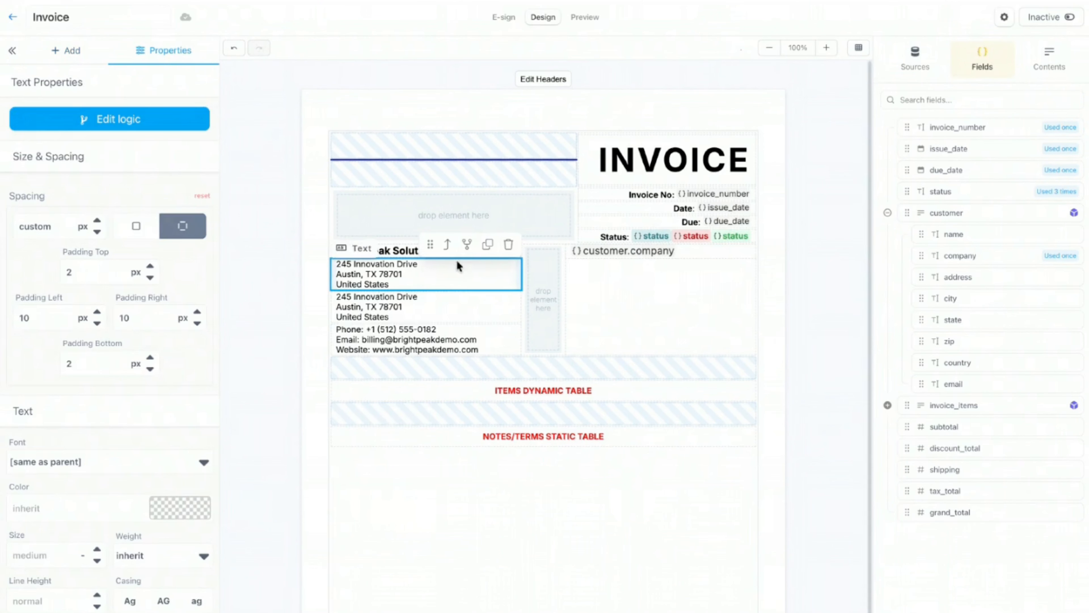
{"action": "left_click_drag", "start_coordinate": [429, 245], "coordinate": [571, 266]}
{"action": "left_click", "coordinate": [633, 296]}
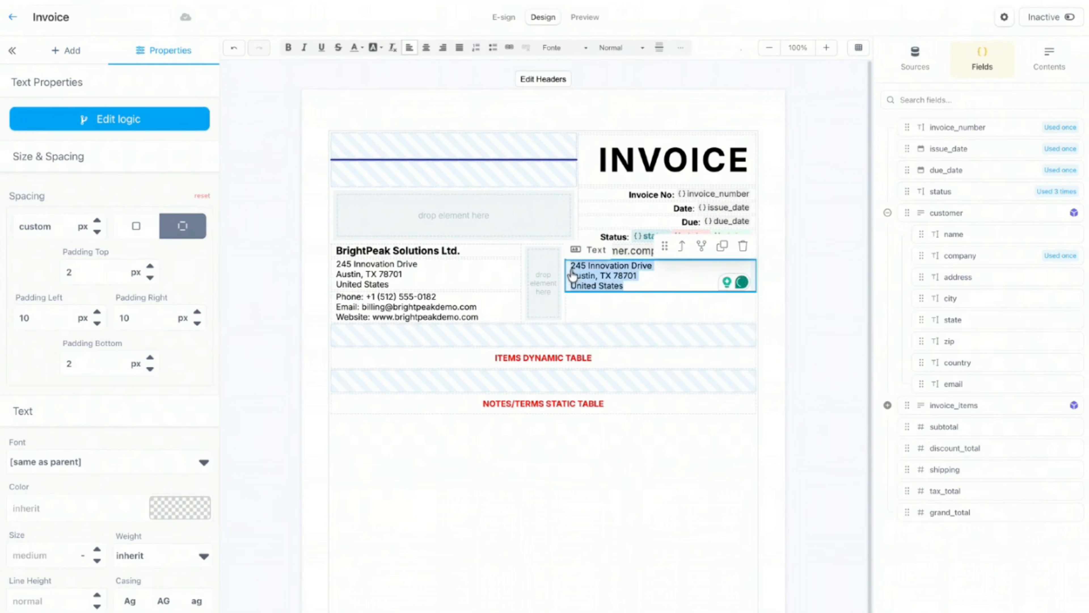
{"action": "key", "text": "BackSpace"}
{"action": "left_click_drag", "start_coordinate": [942, 235], "coordinate": [571, 276]}
{"action": "left_click", "coordinate": [573, 276]}
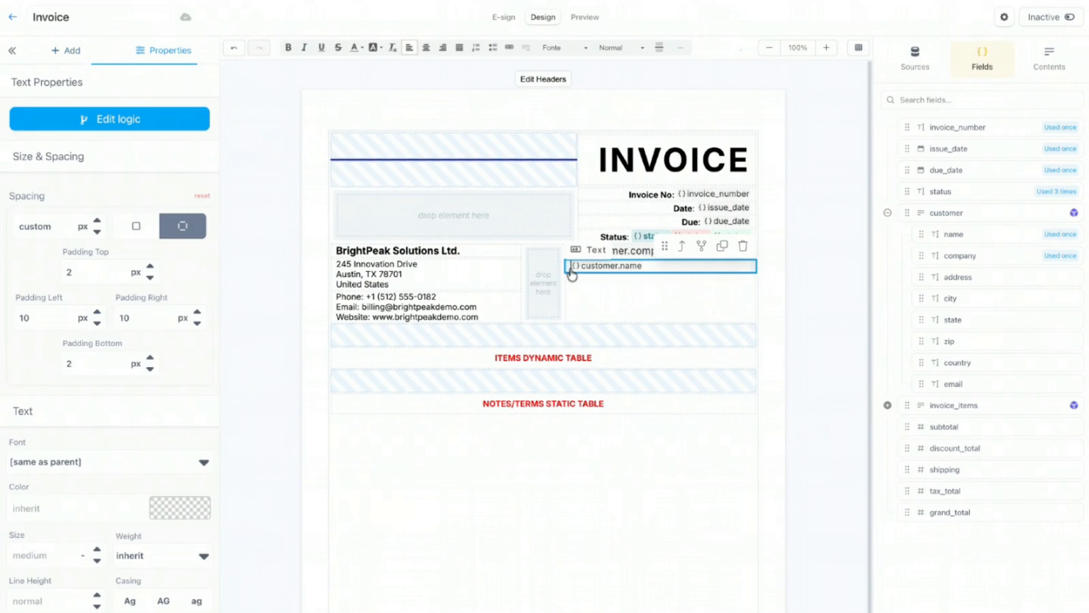
{"action": "type", "text": "Attn:"}
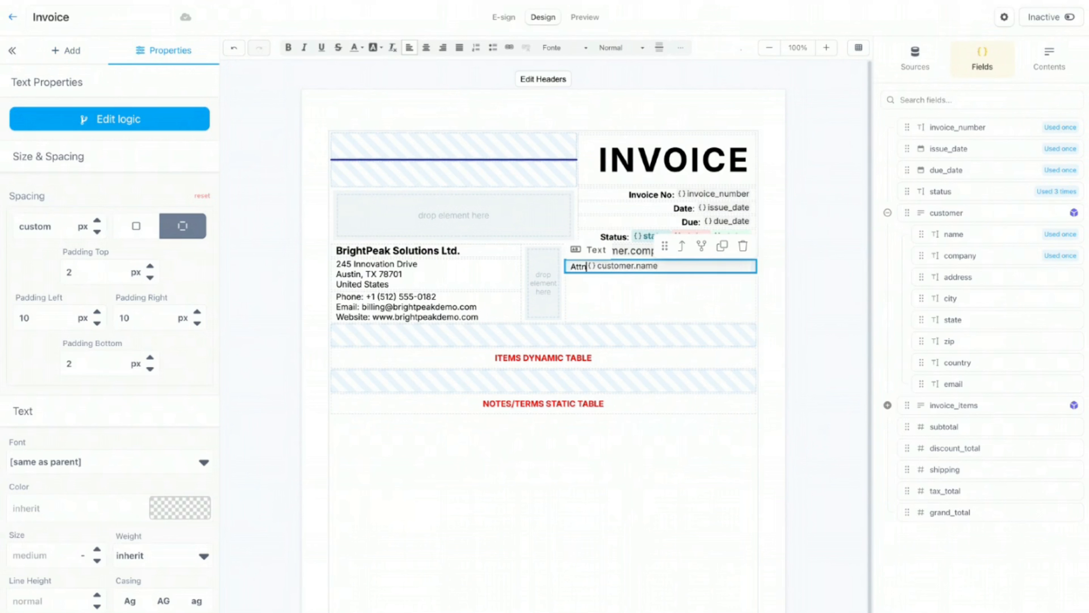
{"action": "left_click", "coordinate": [776, 270]}
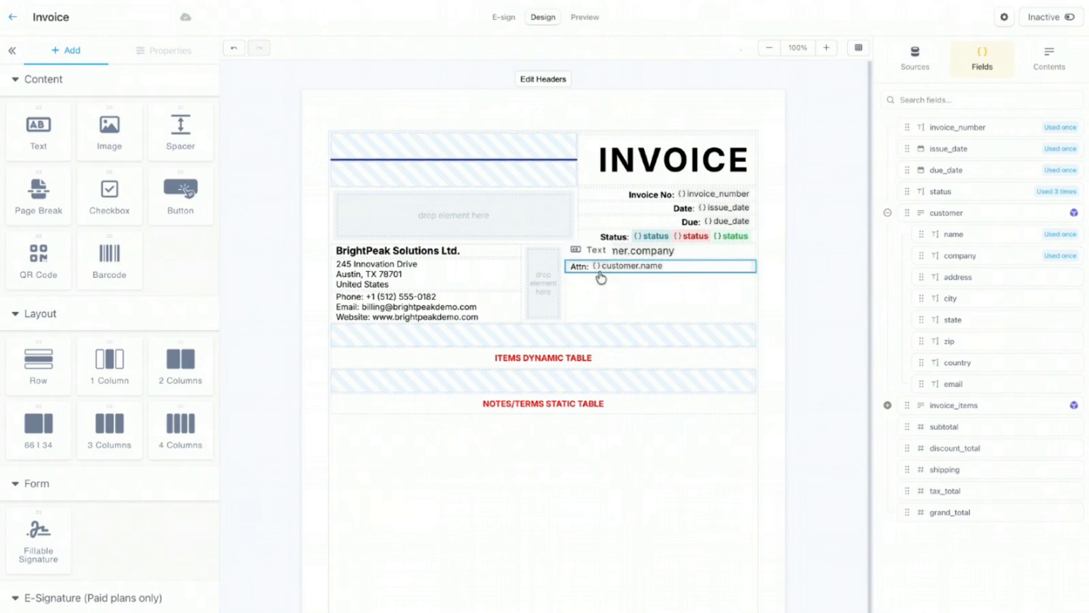
Step: Place another address-block copy under the Attn line and clear it to an empty text box
{"action": "left_click", "coordinate": [453, 283]}
{"action": "left_click", "coordinate": [488, 244]}
{"action": "left_click_drag", "start_coordinate": [430, 244], "coordinate": [608, 312]}
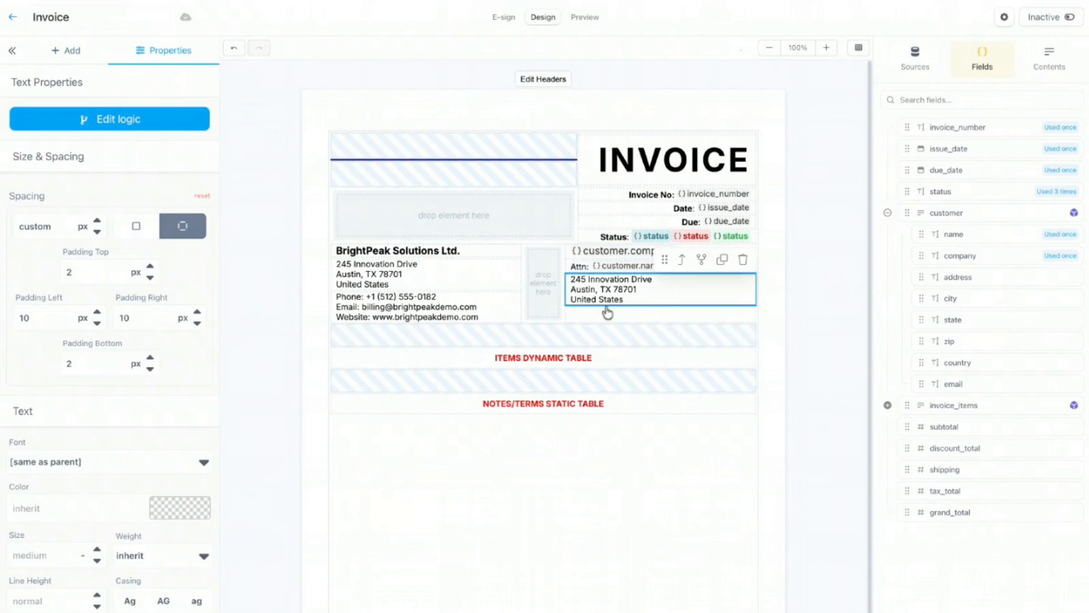
{"action": "triple_click", "coordinate": [614, 284]}
{"action": "left_click", "coordinate": [625, 309]}
{"action": "left_click", "coordinate": [626, 303]}
{"action": "left_click", "coordinate": [627, 303]}
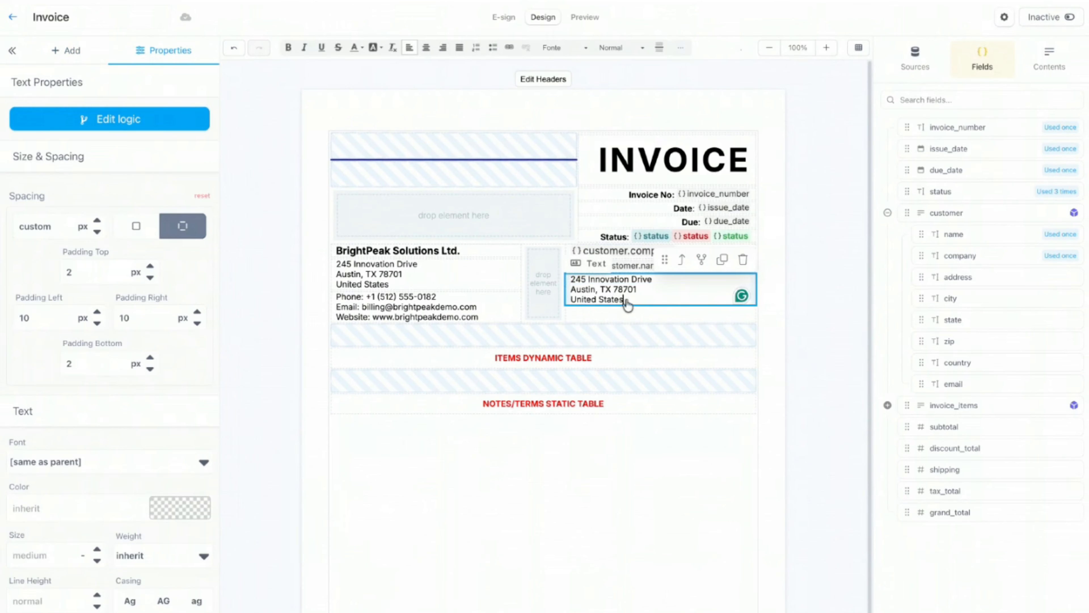
{"action": "left_click_drag", "start_coordinate": [626, 303], "coordinate": [571, 279]}
{"action": "key", "text": "BackSpace"}
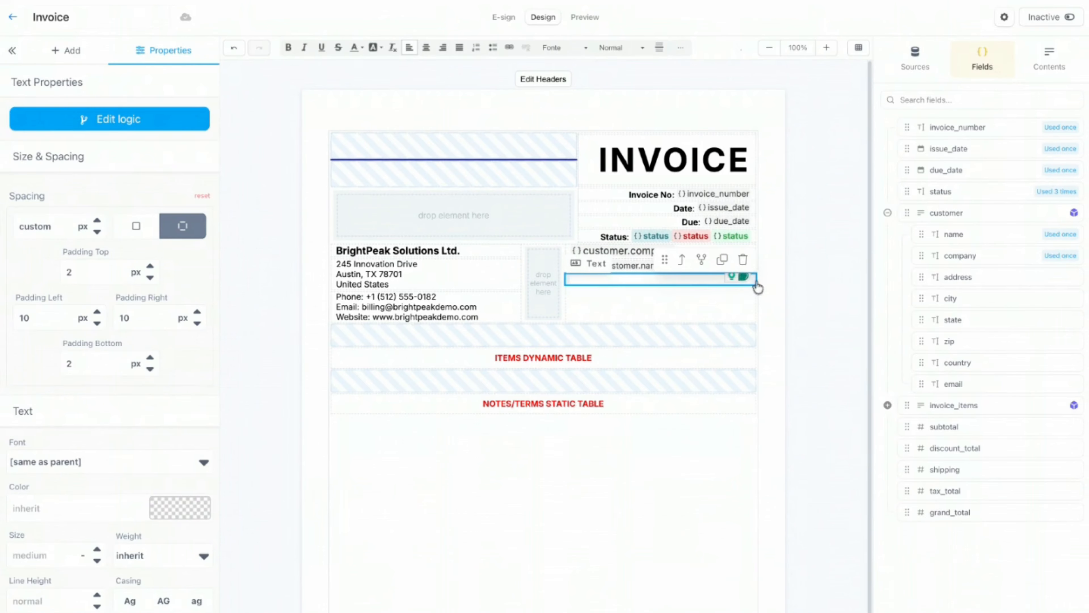
{"action": "left_click", "coordinate": [769, 278]}
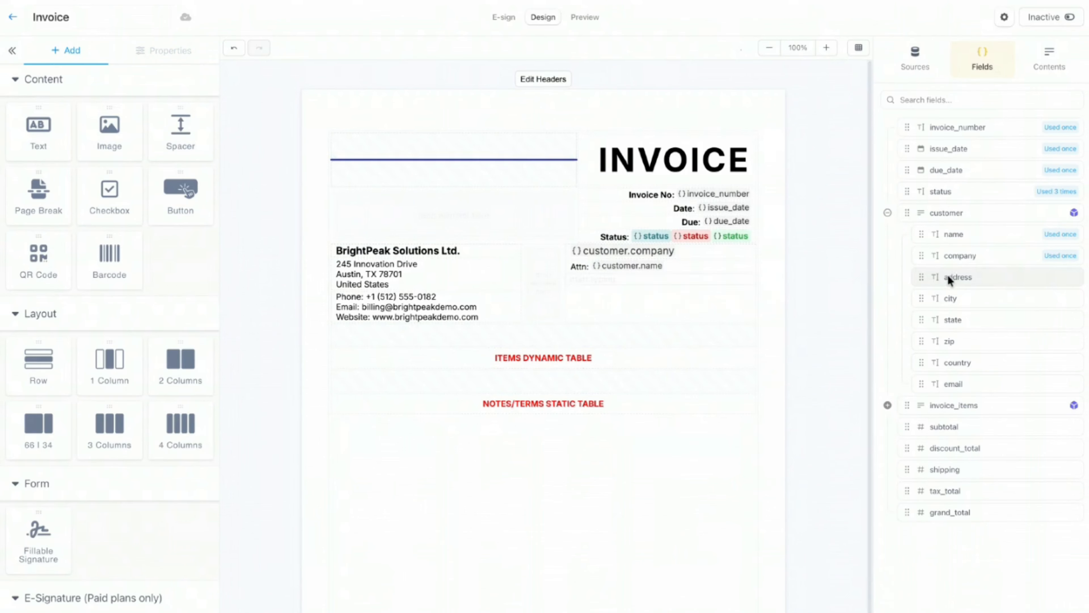
Step: Fill the empty box with customer.address, then customer.city, customer.state and customer.zip on the next line
{"action": "left_click_drag", "start_coordinate": [949, 280], "coordinate": [700, 287]}
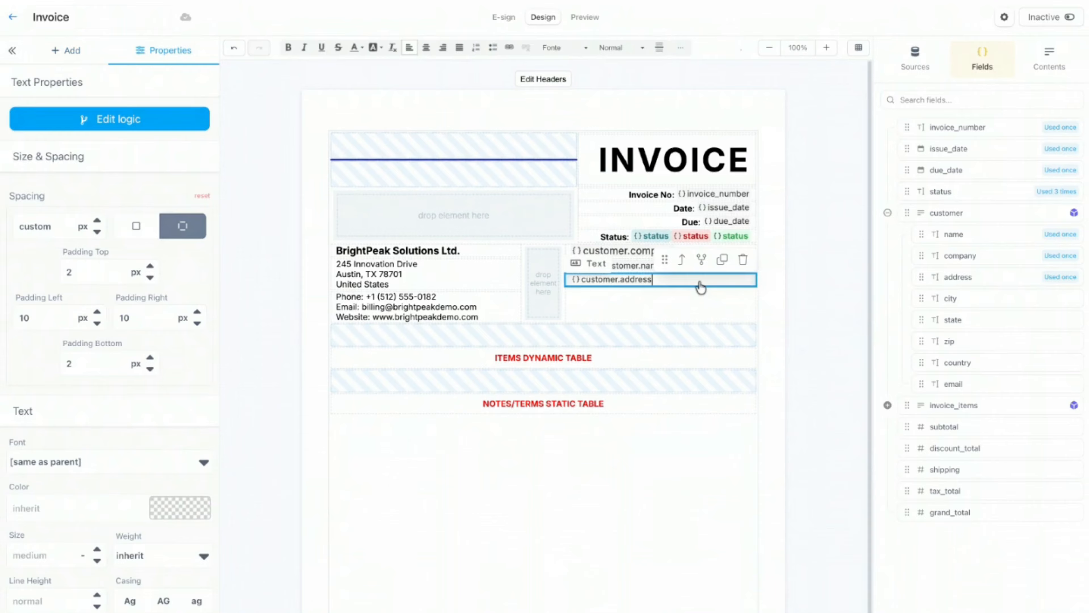
{"action": "key", "text": "Return"}
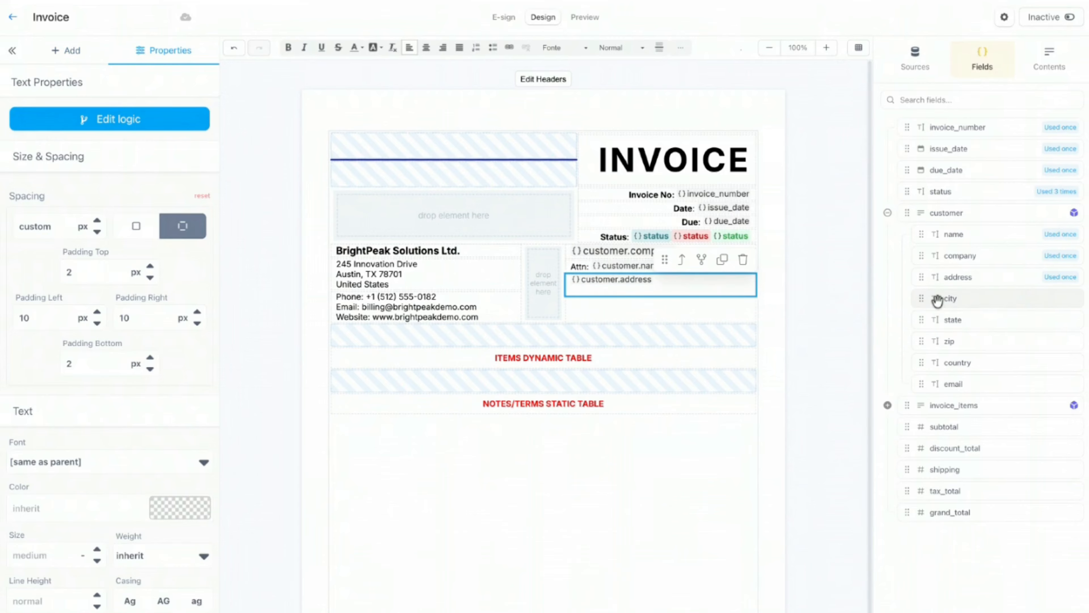
{"action": "left_click_drag", "start_coordinate": [926, 300], "coordinate": [670, 301]}
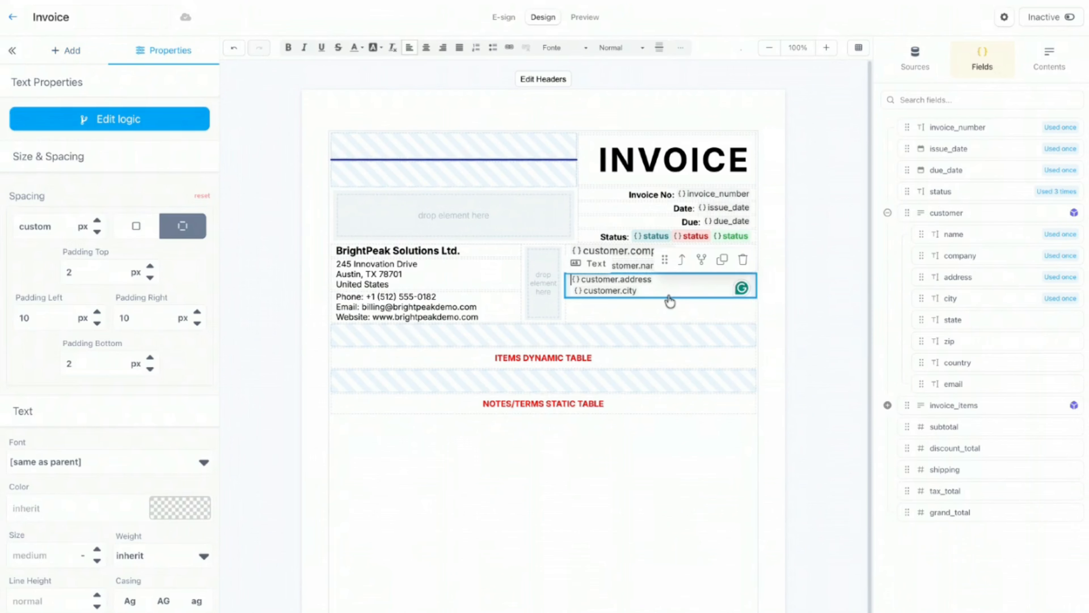
{"action": "type", "text": ","}
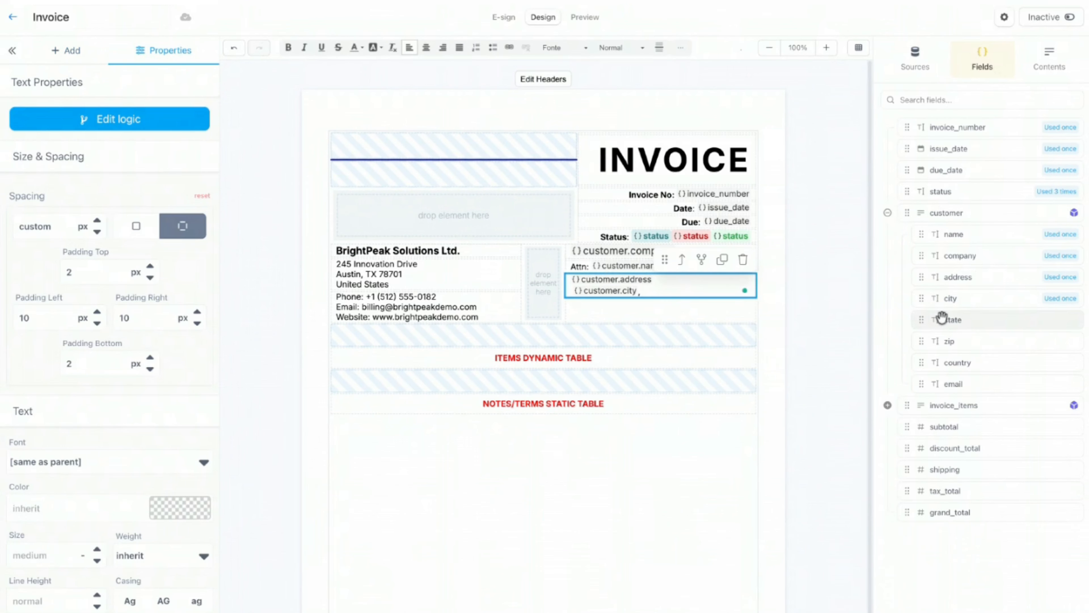
{"action": "left_click_drag", "start_coordinate": [908, 320], "coordinate": [642, 292]}
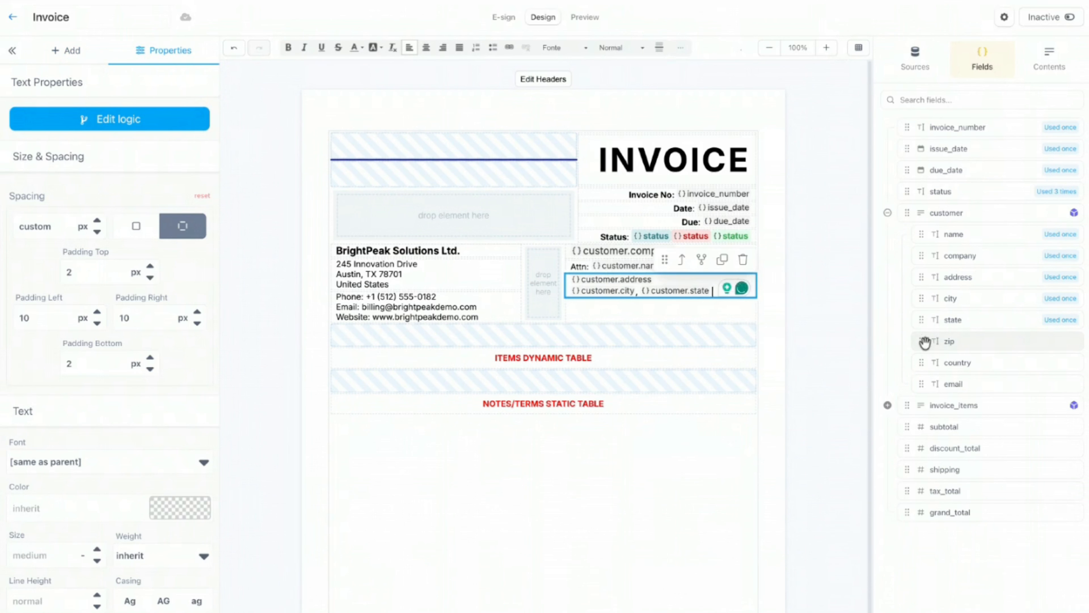
{"action": "left_click_drag", "start_coordinate": [926, 341], "coordinate": [694, 311]}
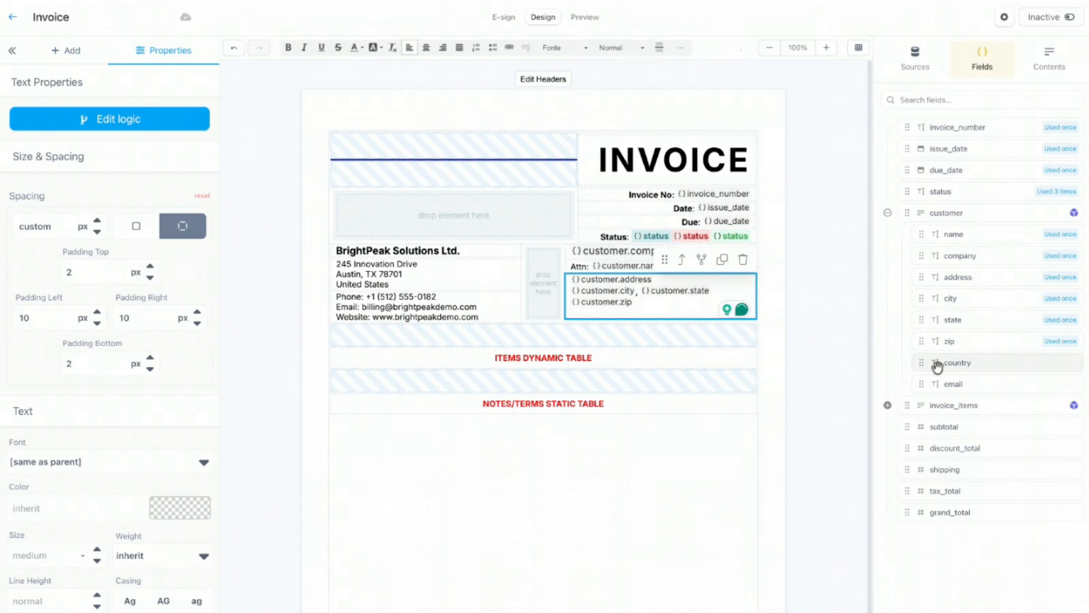
Step: Add customer.country below the zip without a leading space, and customer.email on its own line
{"action": "left_click_drag", "start_coordinate": [937, 367], "coordinate": [935, 365]}
{"action": "left_click_drag", "start_coordinate": [935, 366], "coordinate": [703, 316]}
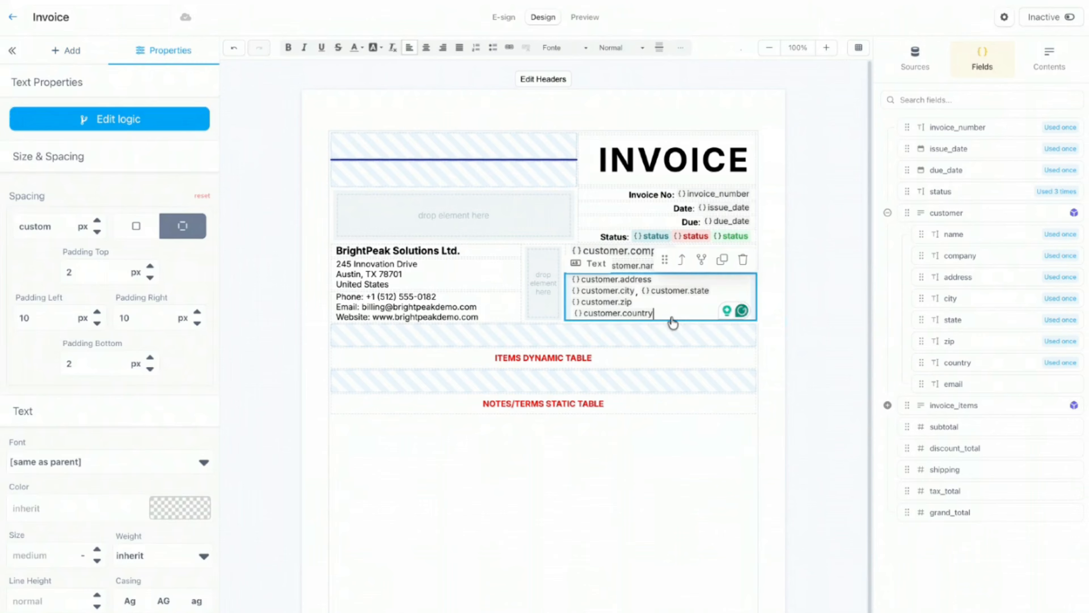
{"action": "key", "text": "Left"}
{"action": "key", "text": "BackSpace"}
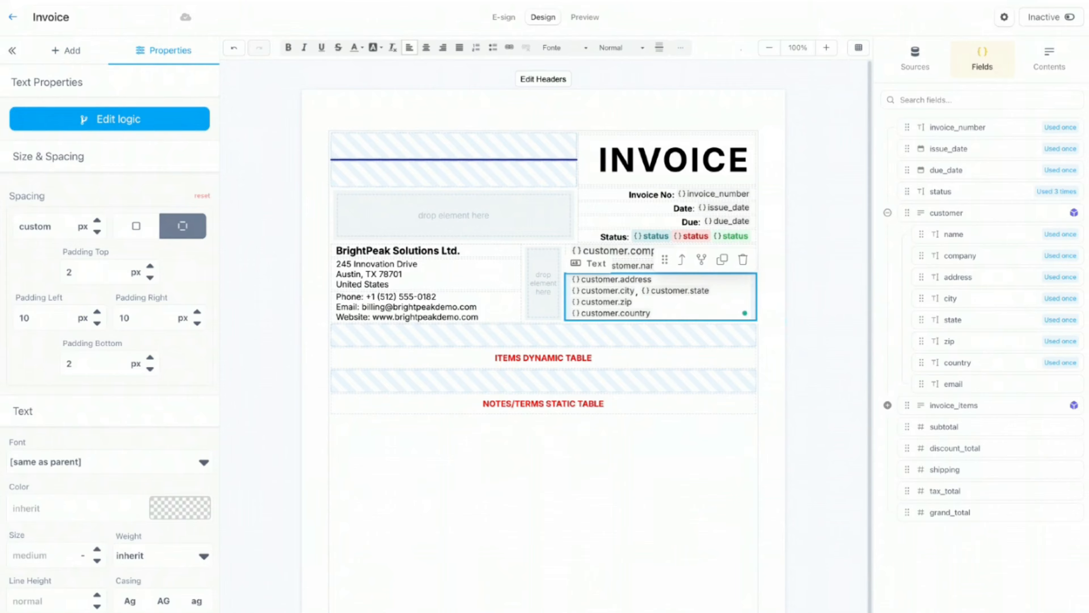
{"action": "left_click", "coordinate": [778, 289]}
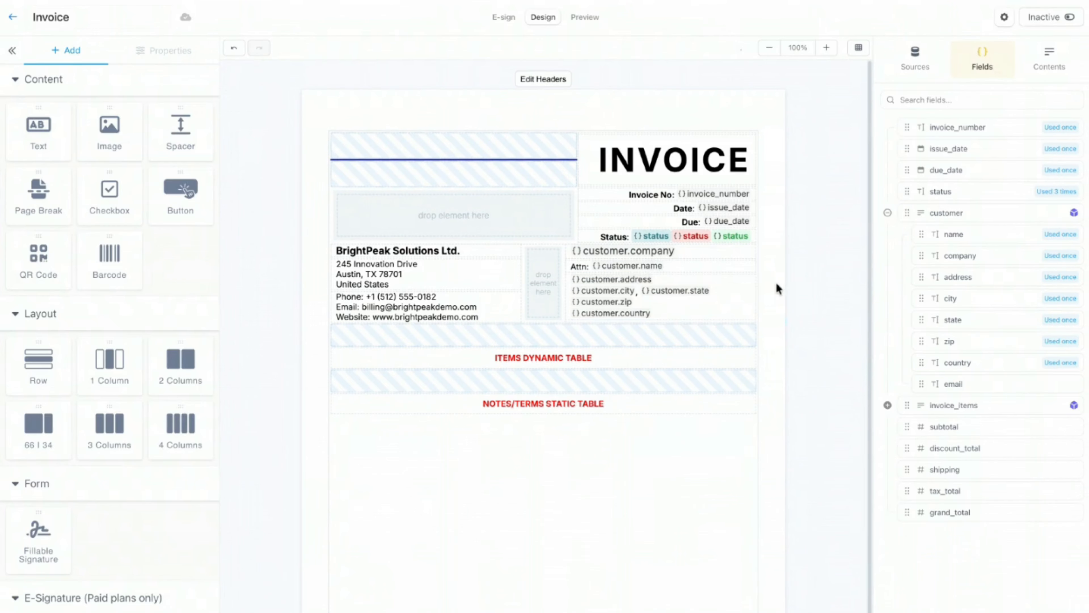
{"action": "left_click", "coordinate": [689, 316]}
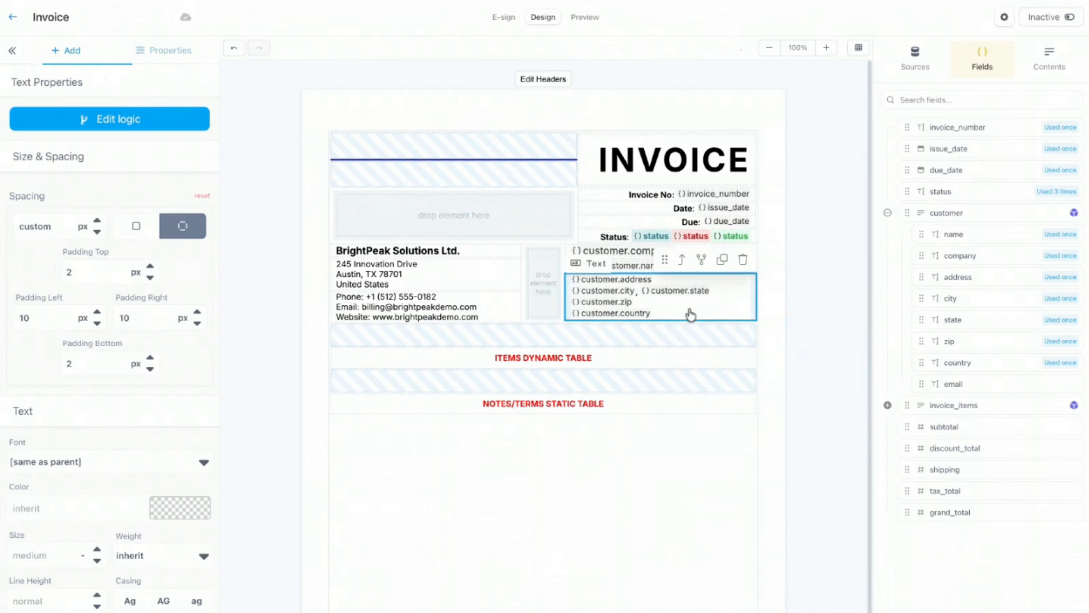
{"action": "key", "text": "Return"}
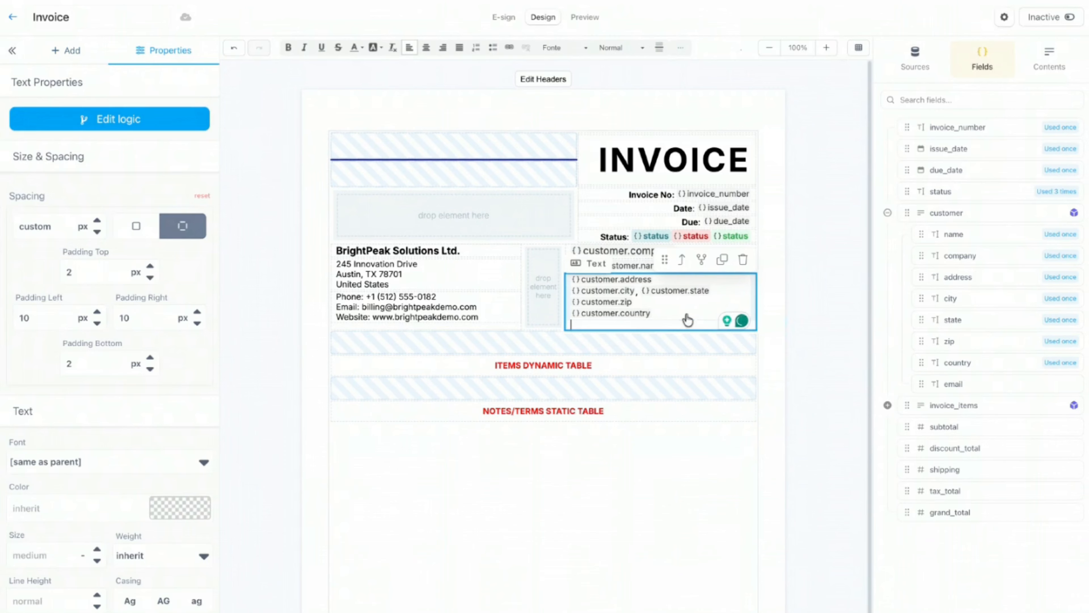
{"action": "left_click_drag", "start_coordinate": [927, 386], "coordinate": [786, 278]}
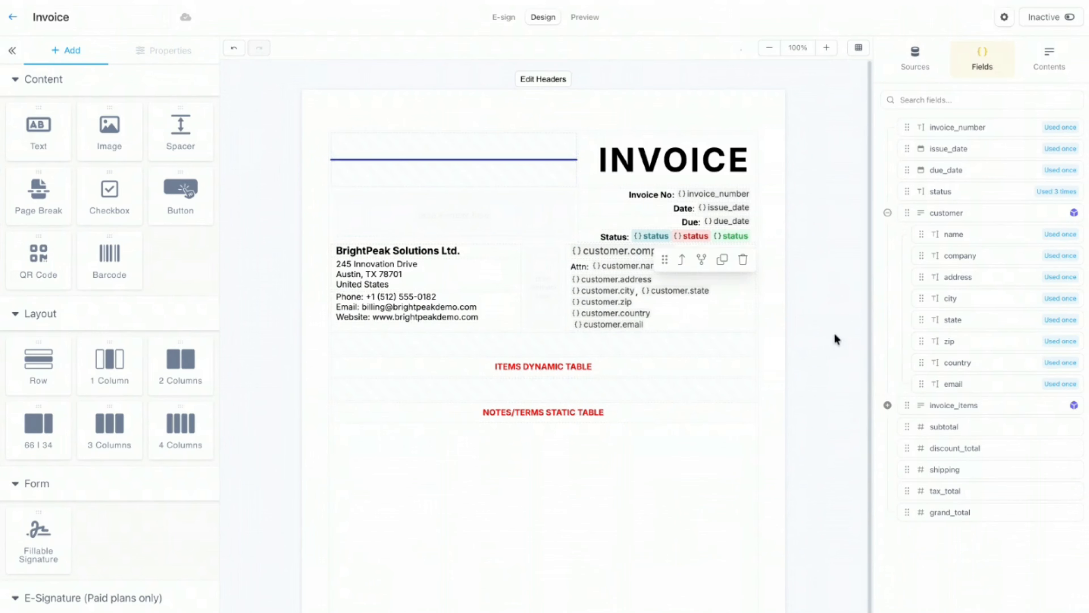
{"action": "left_click", "coordinate": [584, 18]}
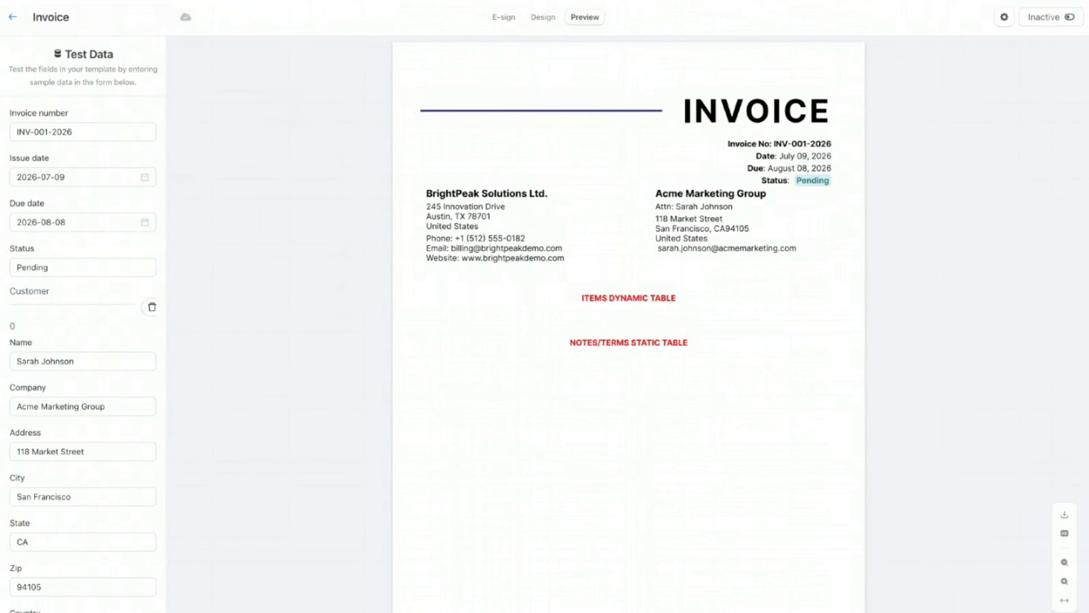
{"action": "left_click", "coordinate": [543, 17]}
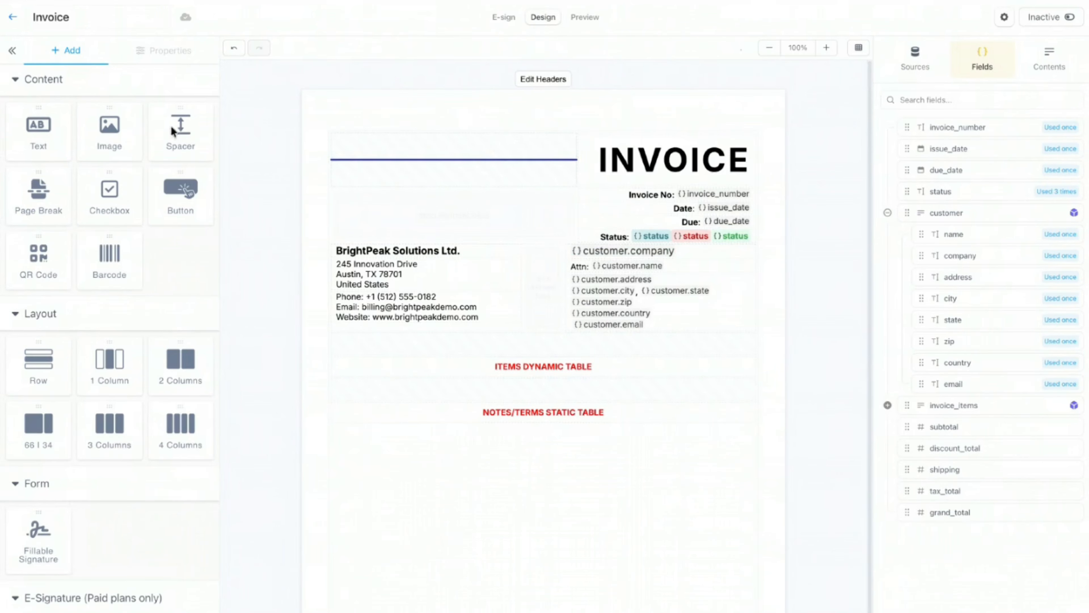
Step: Drop a Spacer above the company and customer details row, keeping its 20 px height
{"action": "left_click_drag", "start_coordinate": [193, 144], "coordinate": [545, 256]}
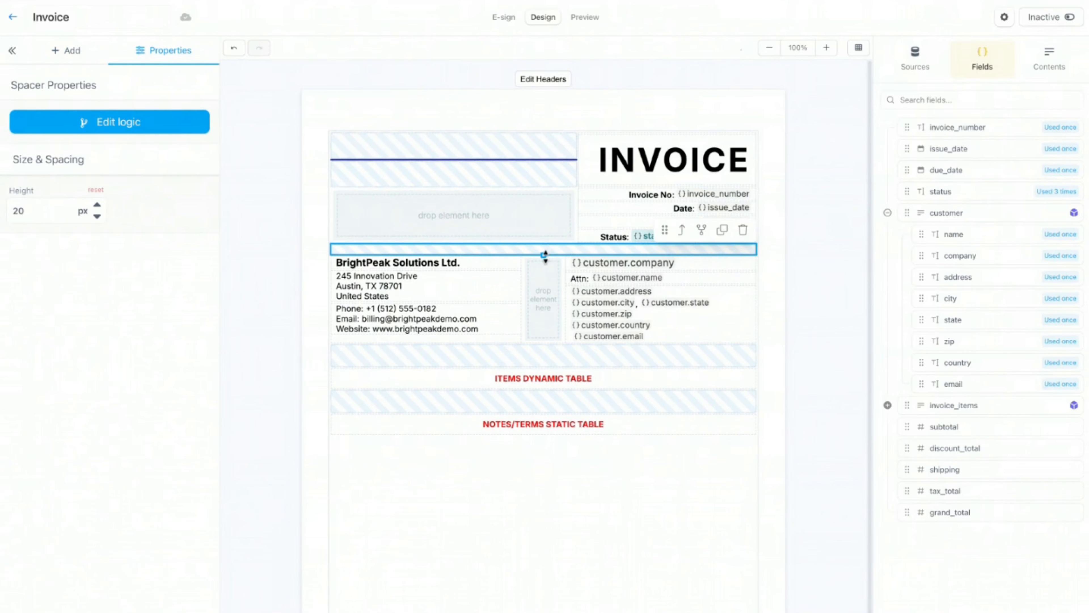
{"action": "left_click", "coordinate": [766, 184]}
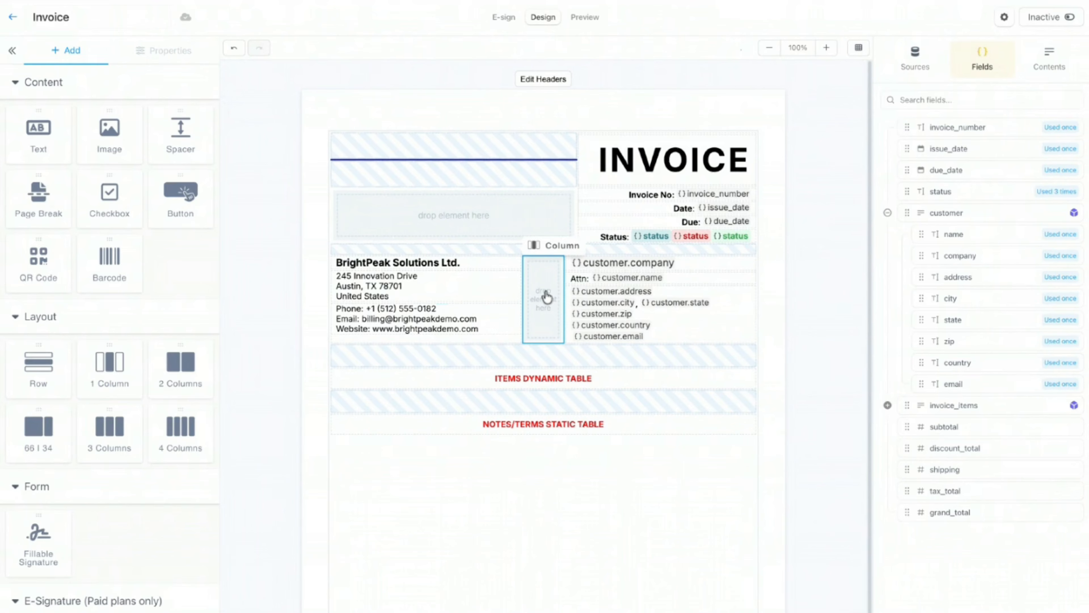
Step: Delete the narrow empty middle column between the company and customer details
{"action": "left_click", "coordinate": [543, 300]}
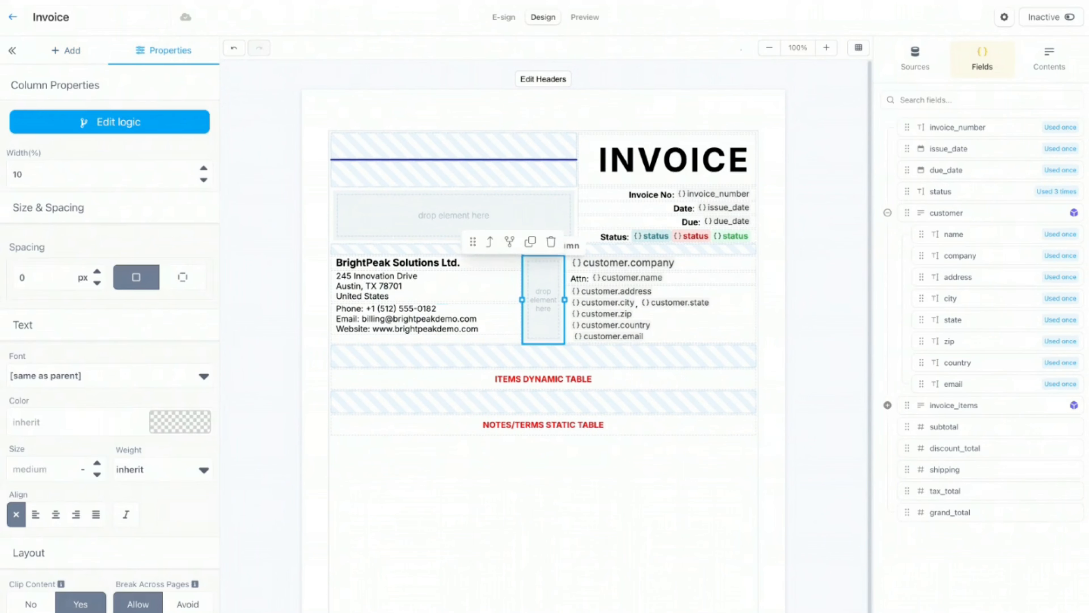
{"action": "left_click", "coordinate": [551, 241]}
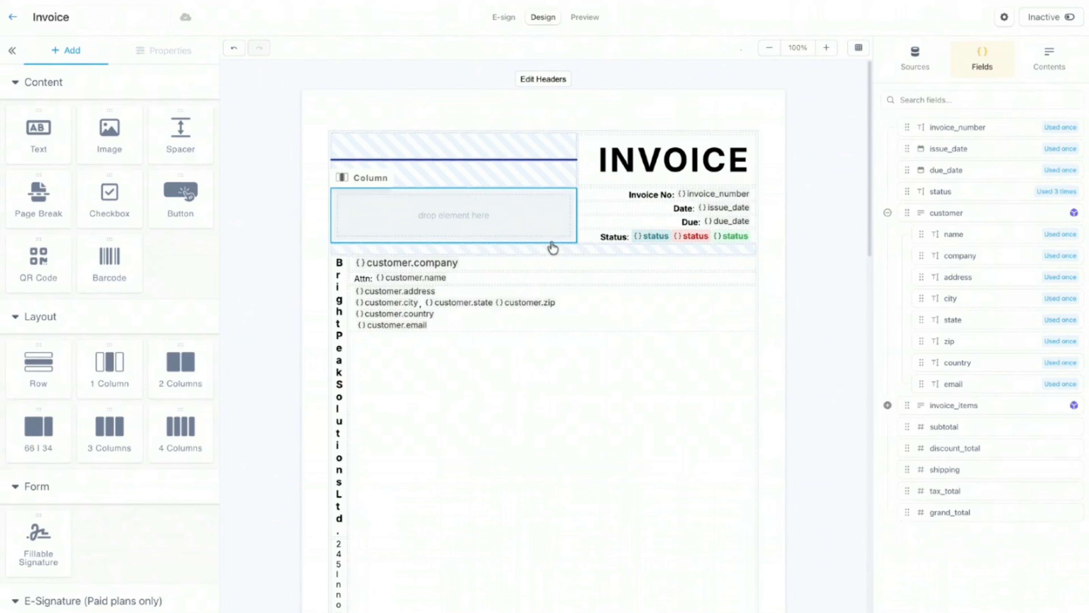
{"action": "left_click", "coordinate": [481, 438]}
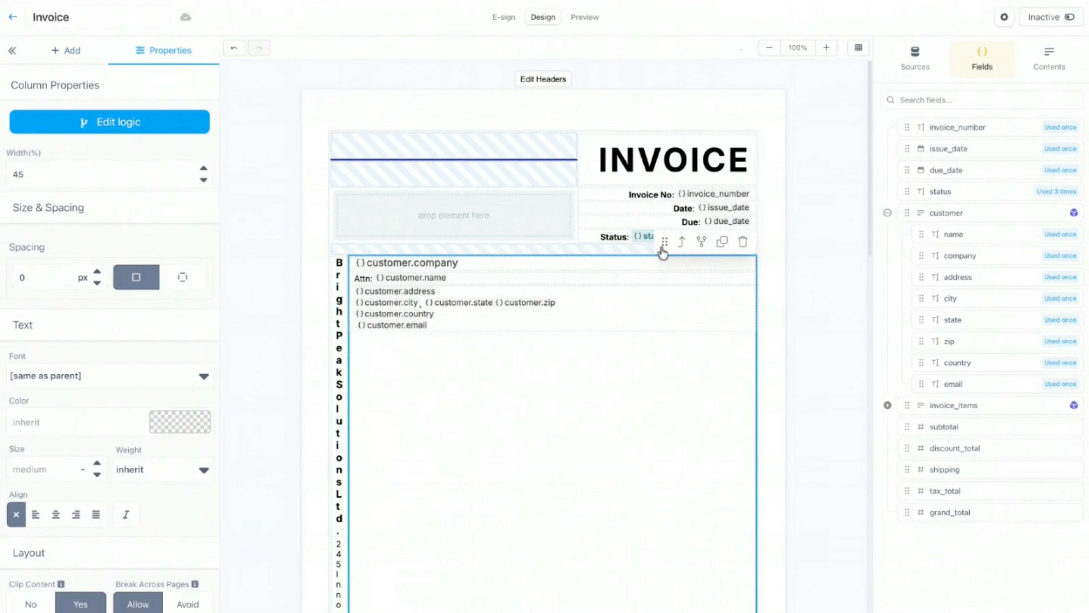
{"action": "left_click", "coordinate": [682, 242]}
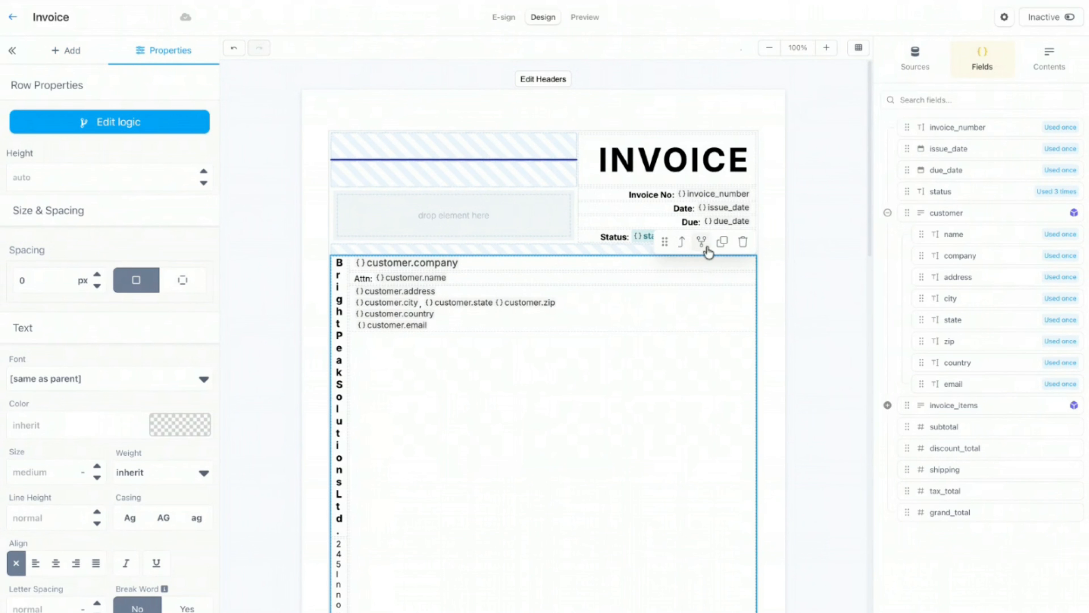
{"action": "left_click", "coordinate": [722, 242]}
{"action": "scroll", "coordinate": [708, 306], "scroll_direction": "down", "scroll_amount": 5}
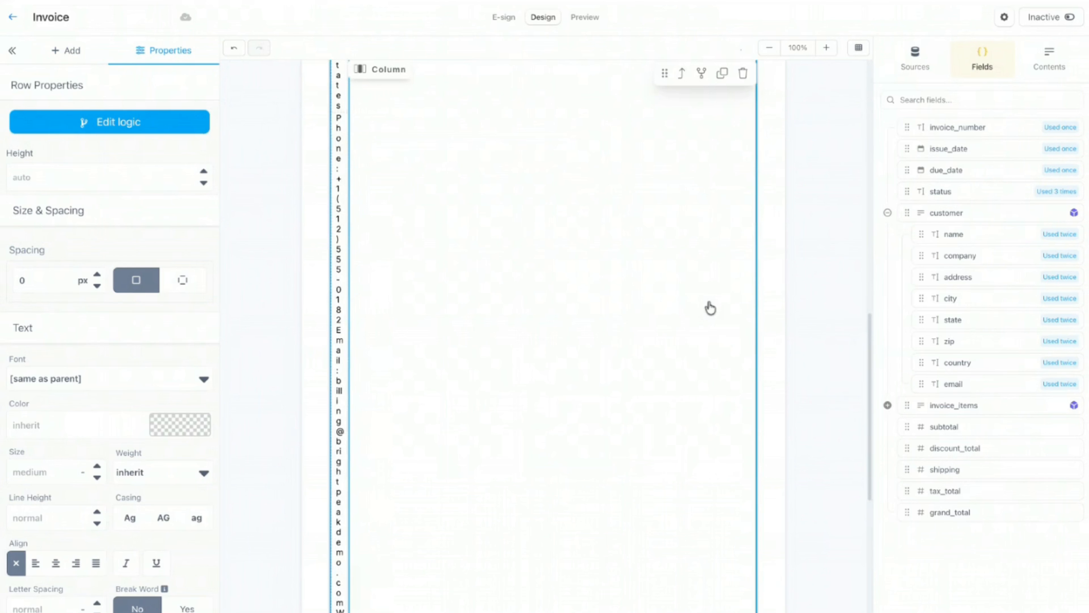
{"action": "scroll", "coordinate": [710, 308], "scroll_direction": "up", "scroll_amount": 5}
{"action": "left_click", "coordinate": [742, 239]}
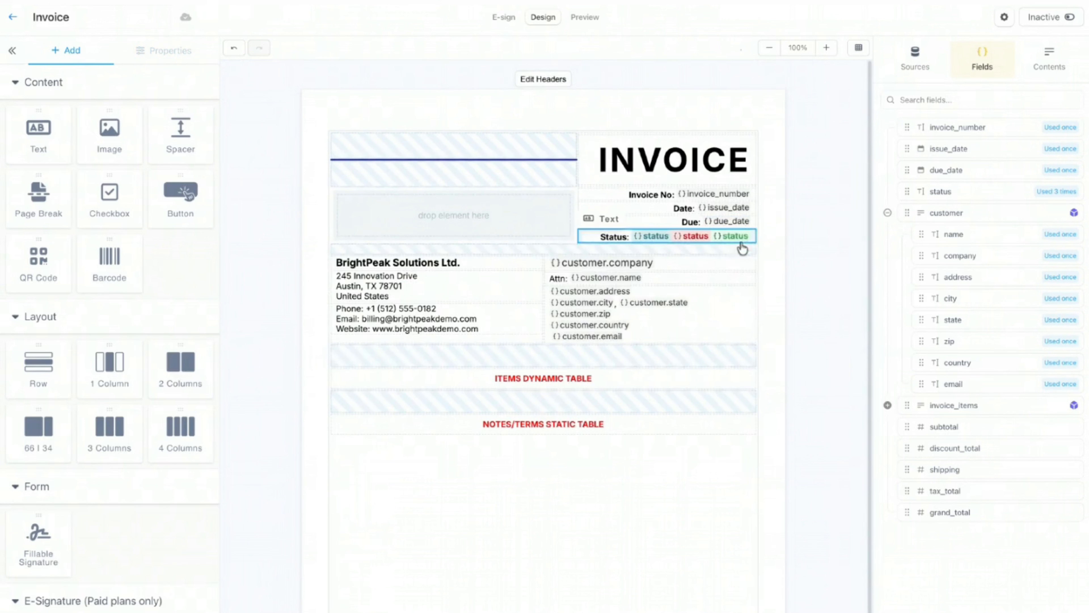
Step: Show the Contents element outline and select the company details column there
{"action": "left_click", "coordinate": [535, 342]}
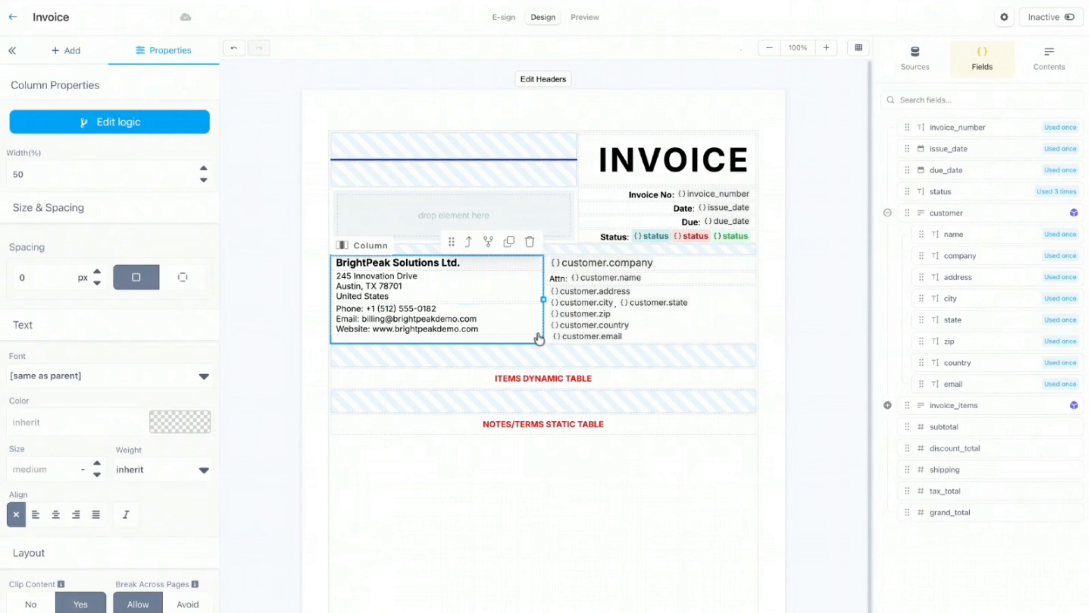
{"action": "left_click", "coordinate": [1049, 60]}
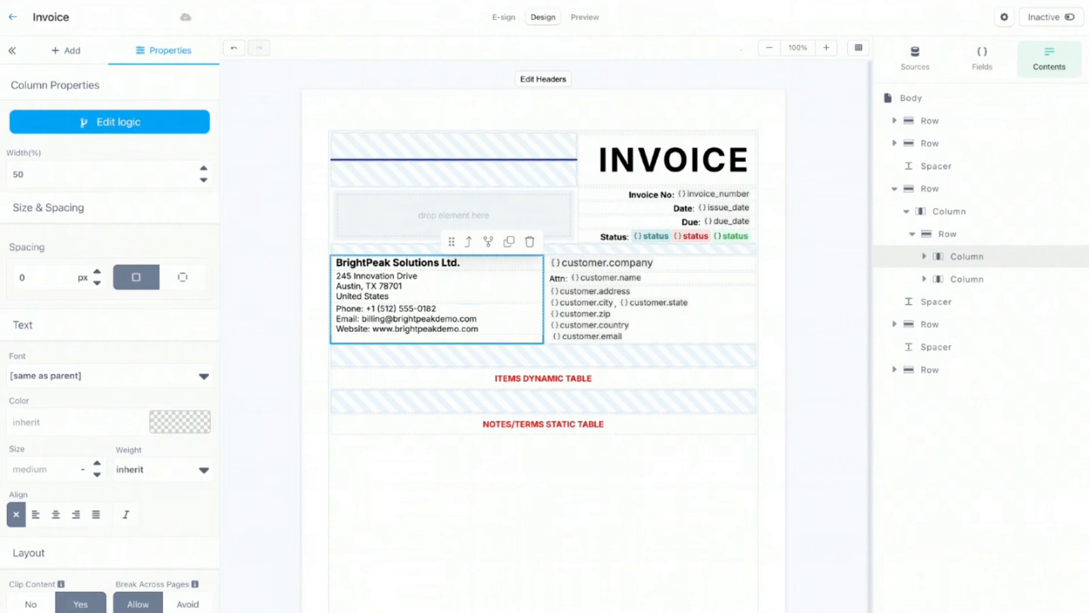
{"action": "left_click", "coordinate": [923, 188]}
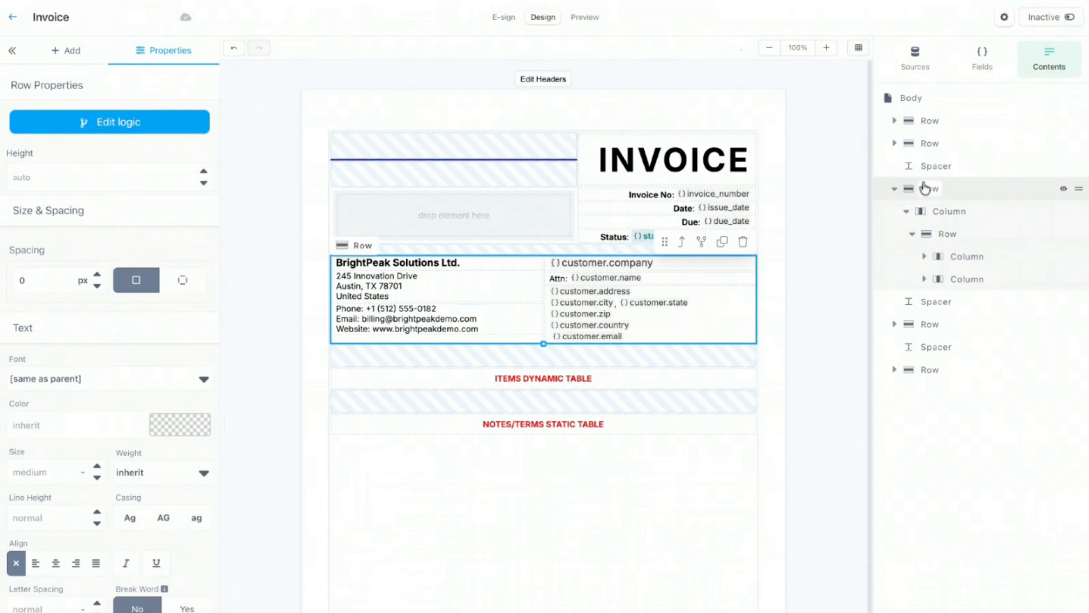
{"action": "left_click", "coordinate": [948, 233]}
{"action": "left_click", "coordinate": [969, 259]}
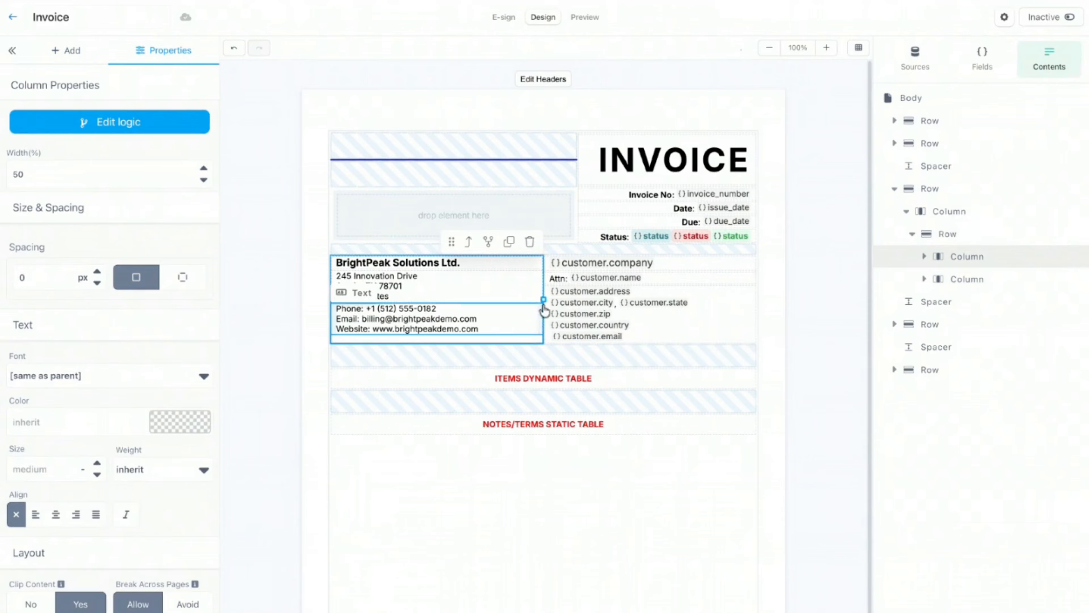
Step: Add a right border to the company details column and set its width to 0.5 px
{"action": "scroll", "coordinate": [128, 356], "scroll_direction": "down", "scroll_amount": 8}
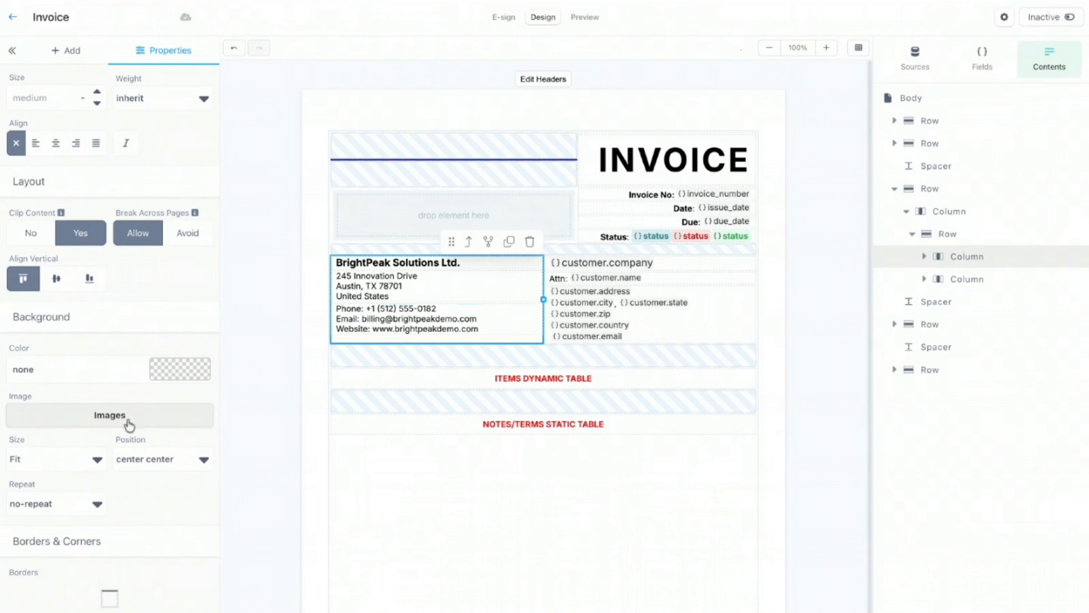
{"action": "scroll", "coordinate": [111, 419], "scroll_direction": "down", "scroll_amount": 5}
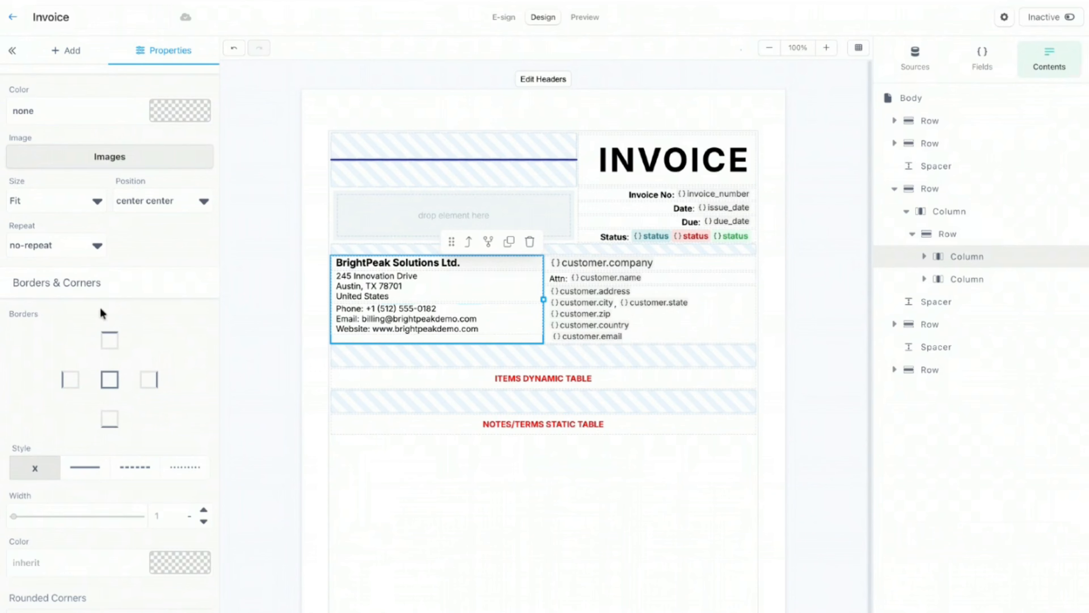
{"action": "left_click", "coordinate": [149, 379]}
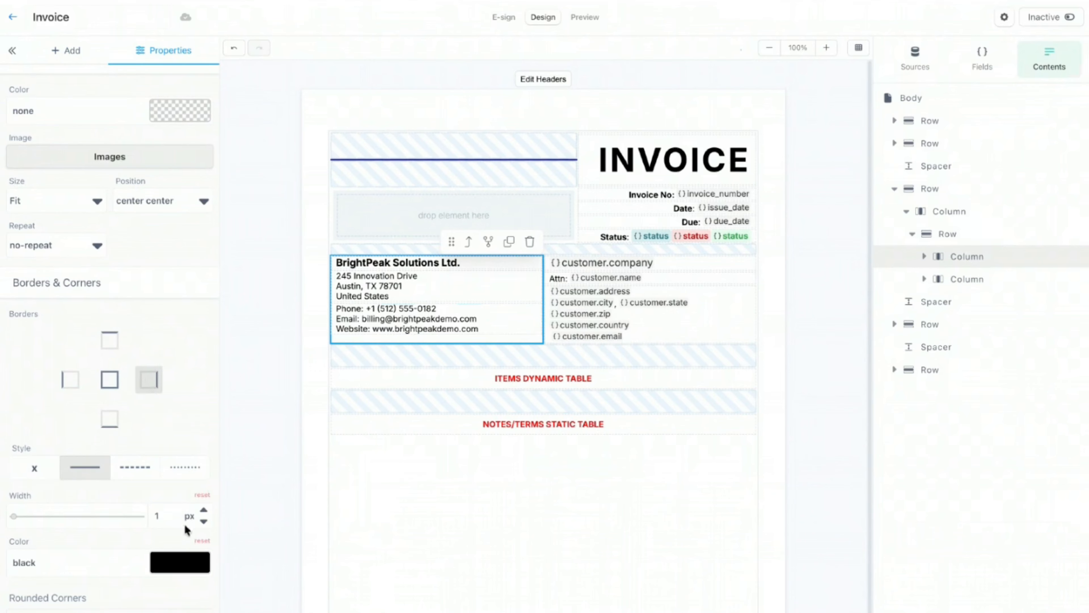
{"action": "left_click", "coordinate": [204, 511]}
{"action": "left_click", "coordinate": [205, 511]}
{"action": "left_click", "coordinate": [204, 511]}
{"action": "left_click", "coordinate": [510, 515]}
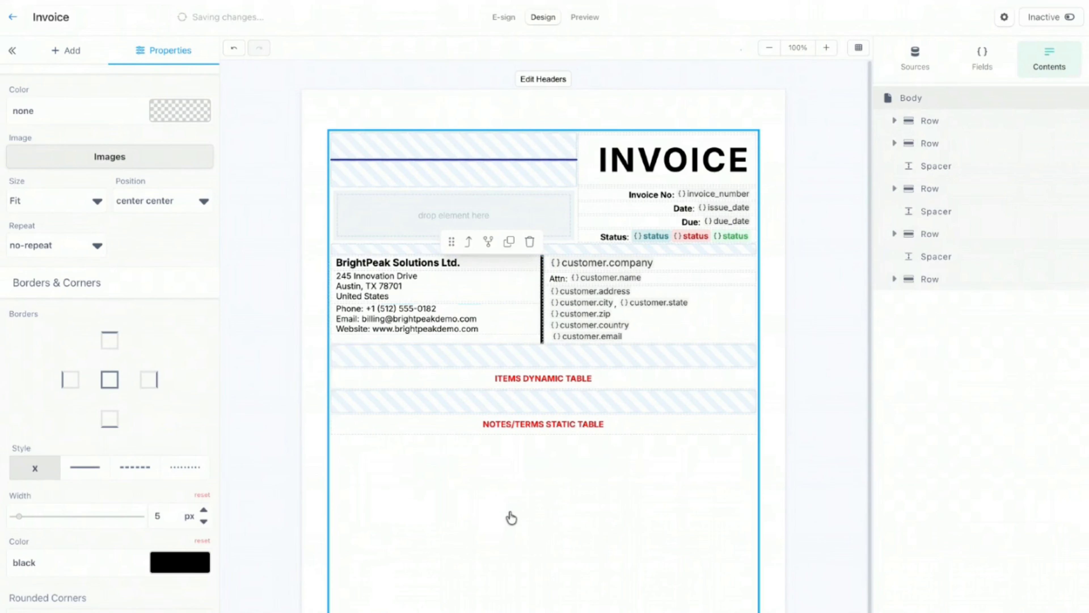
{"action": "left_click", "coordinate": [531, 339]}
{"action": "left_click", "coordinate": [204, 522]}
{"action": "left_click", "coordinate": [204, 521]}
{"action": "left_click", "coordinate": [204, 521]}
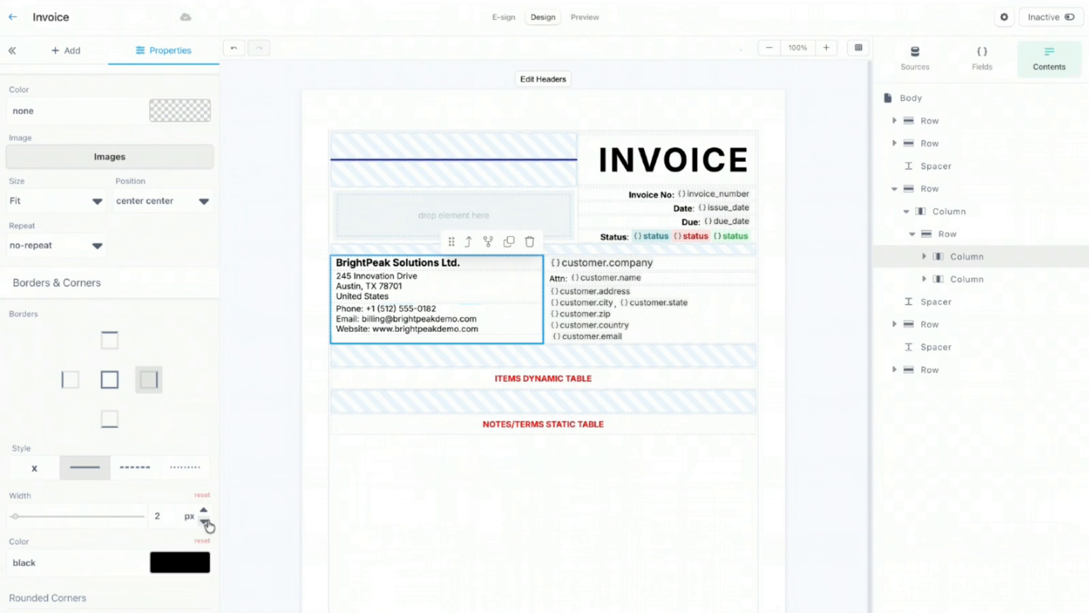
{"action": "left_click", "coordinate": [205, 521]}
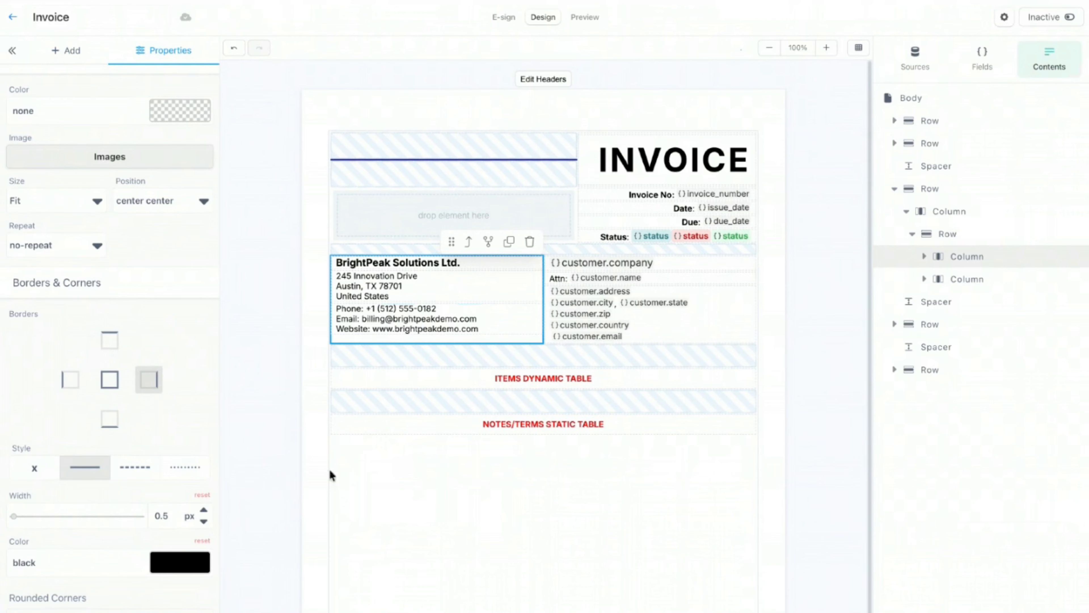
{"action": "left_click", "coordinate": [391, 475]}
{"action": "left_click", "coordinate": [447, 341]}
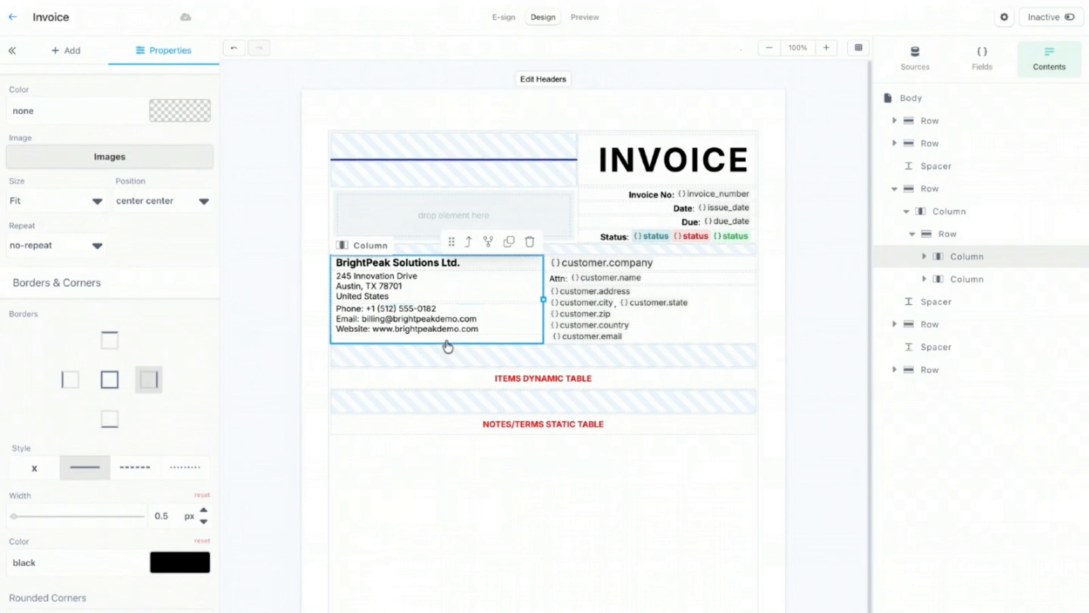
Step: Colour the right border light grey #d1d1d1 and make it dotted
{"action": "left_click", "coordinate": [168, 567]}
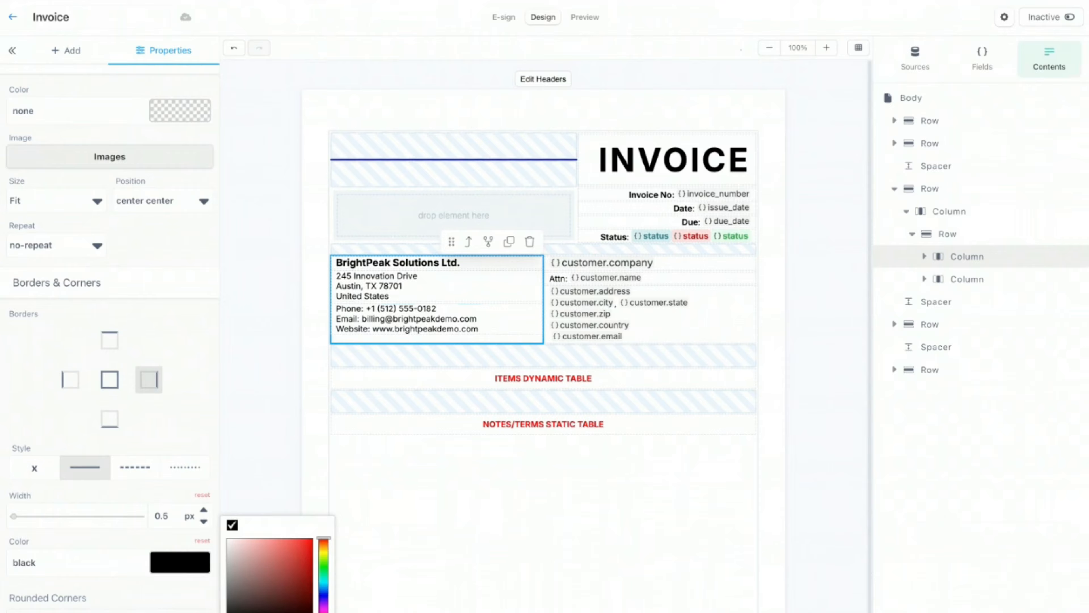
{"action": "left_click_drag", "start_coordinate": [219, 561], "coordinate": [216, 551]}
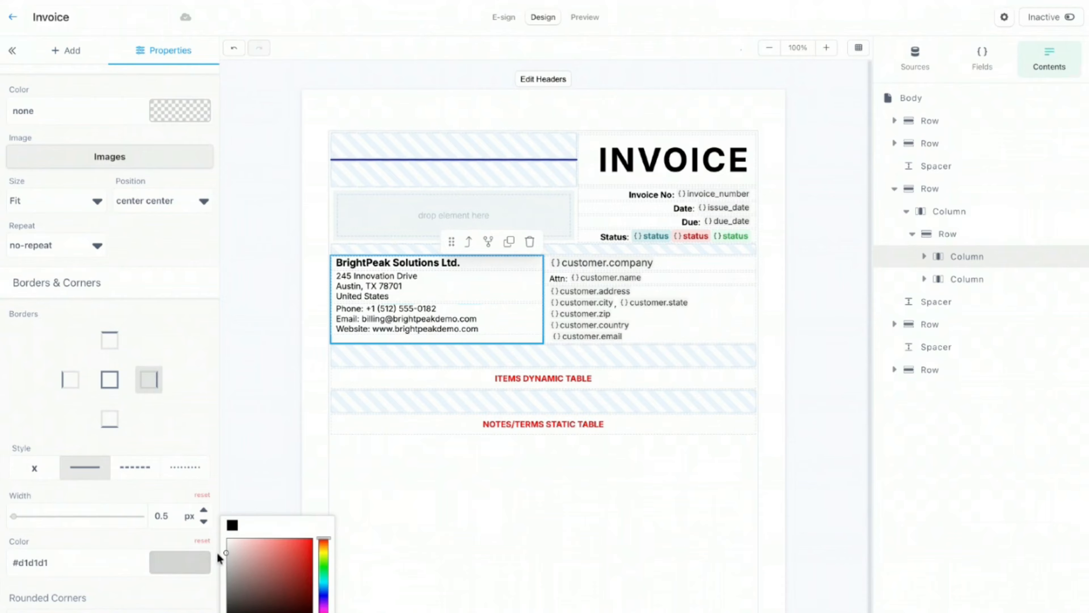
{"action": "left_click", "coordinate": [175, 472]}
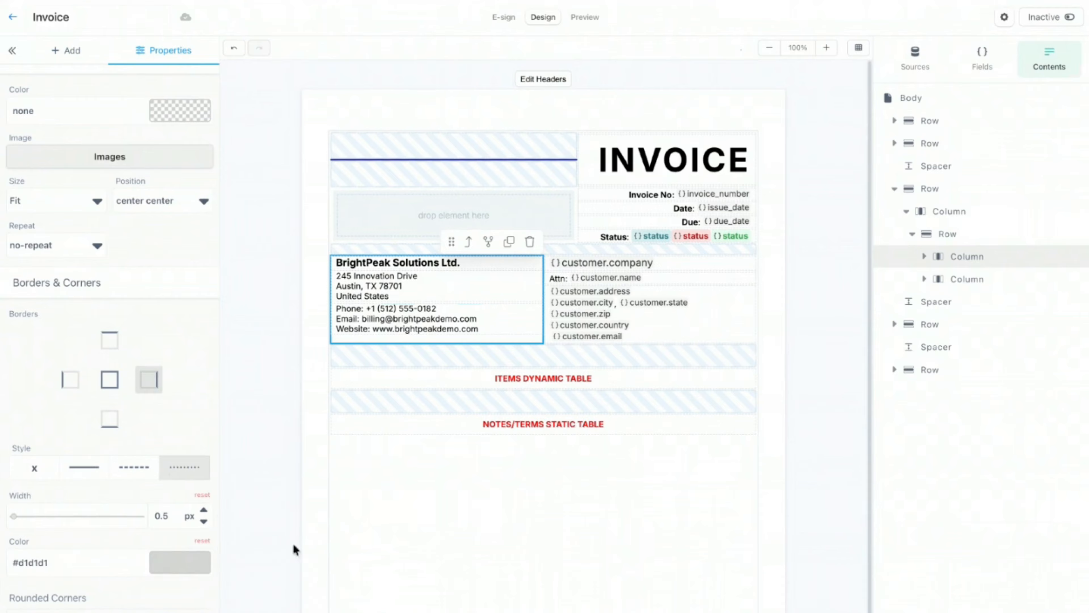
{"action": "left_click", "coordinate": [456, 542]}
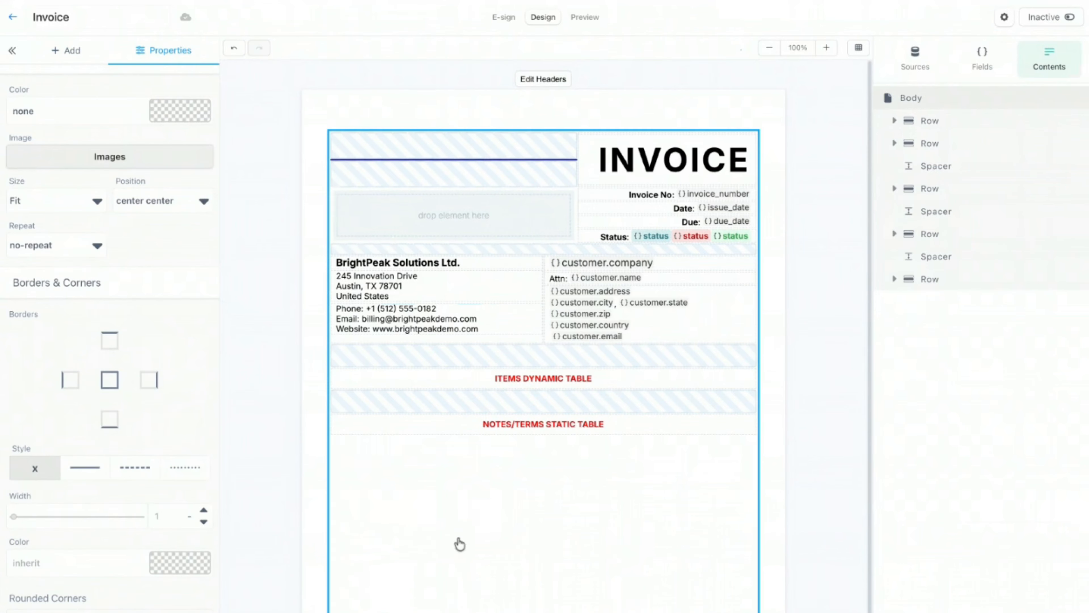
Step: Preview the invoice with sample data, then return to Design
{"action": "left_click", "coordinate": [582, 18]}
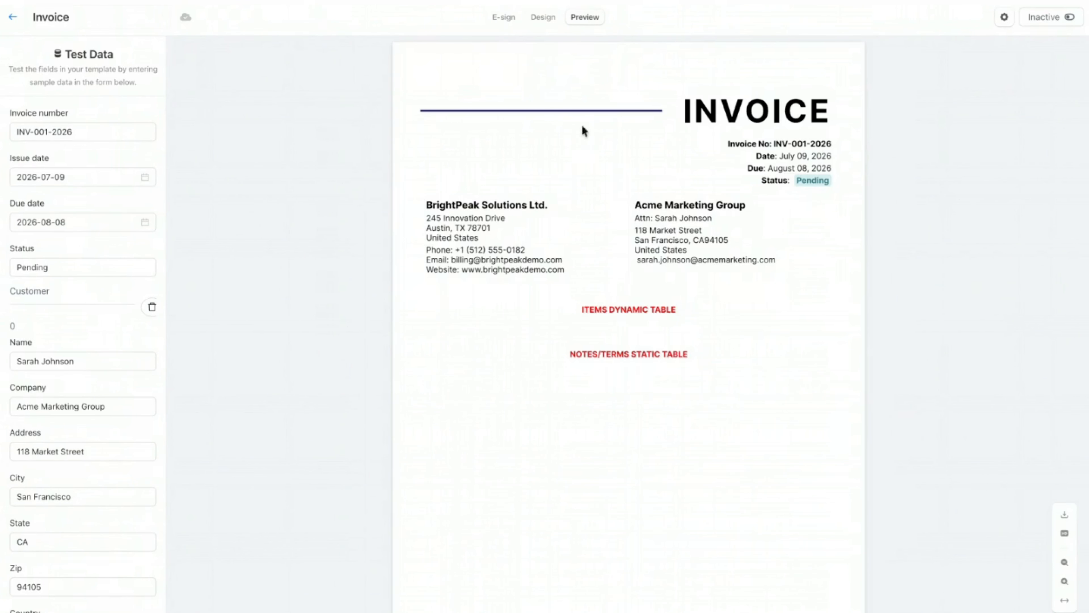
{"action": "left_click", "coordinate": [542, 18]}
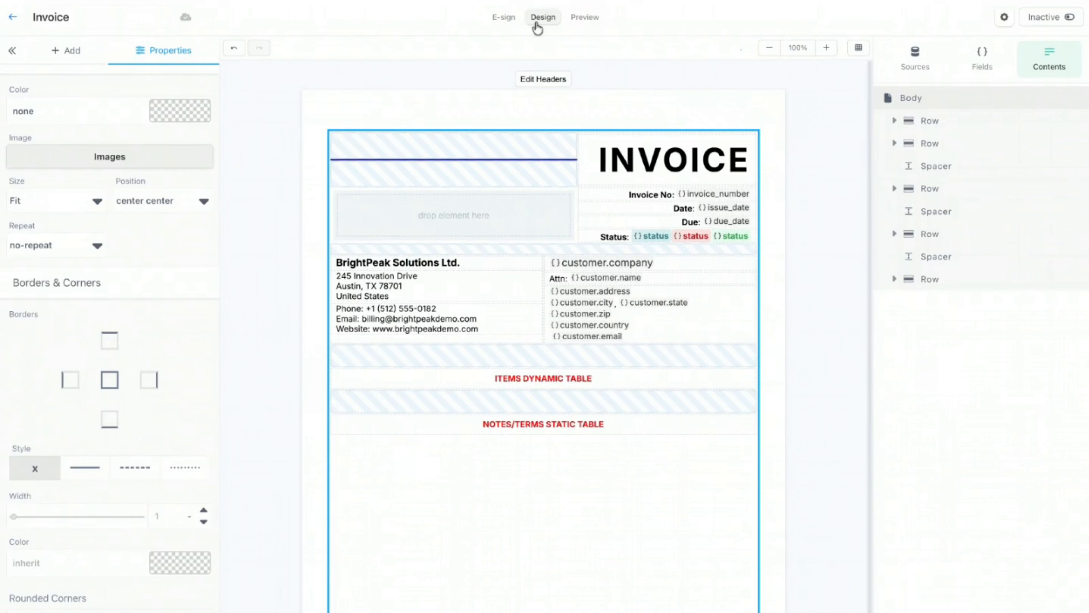
{"action": "scroll", "coordinate": [160, 393], "scroll_direction": "up", "scroll_amount": 5}
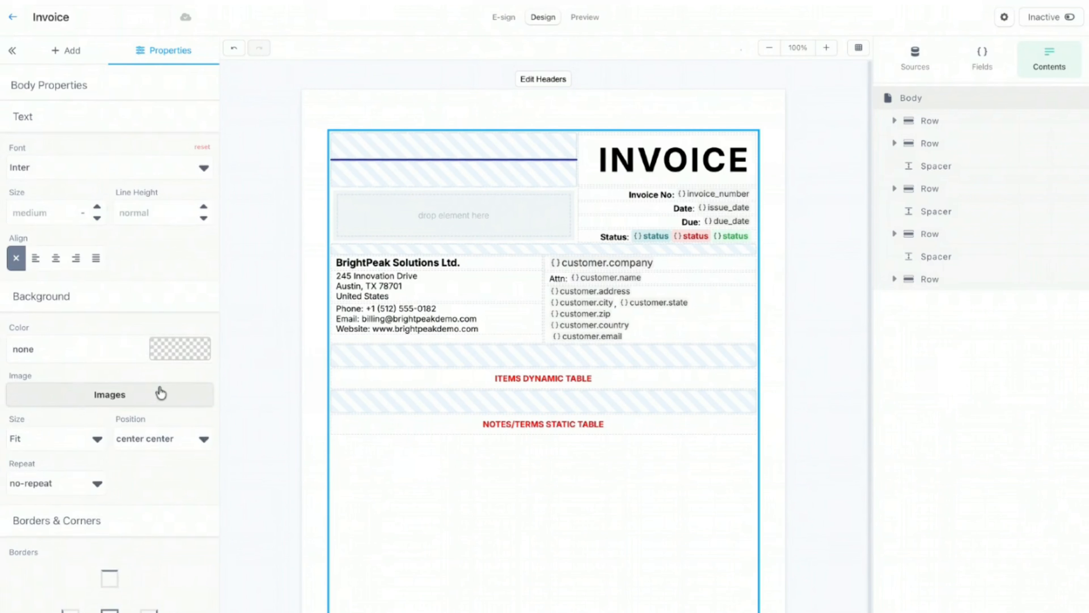
{"action": "scroll", "coordinate": [161, 392], "scroll_direction": "down", "scroll_amount": 5}
Step: Darken the BrightPeak column's divider to #9c9c9c at 1.5 px and verify it in Preview
{"action": "left_click", "coordinate": [479, 341]}
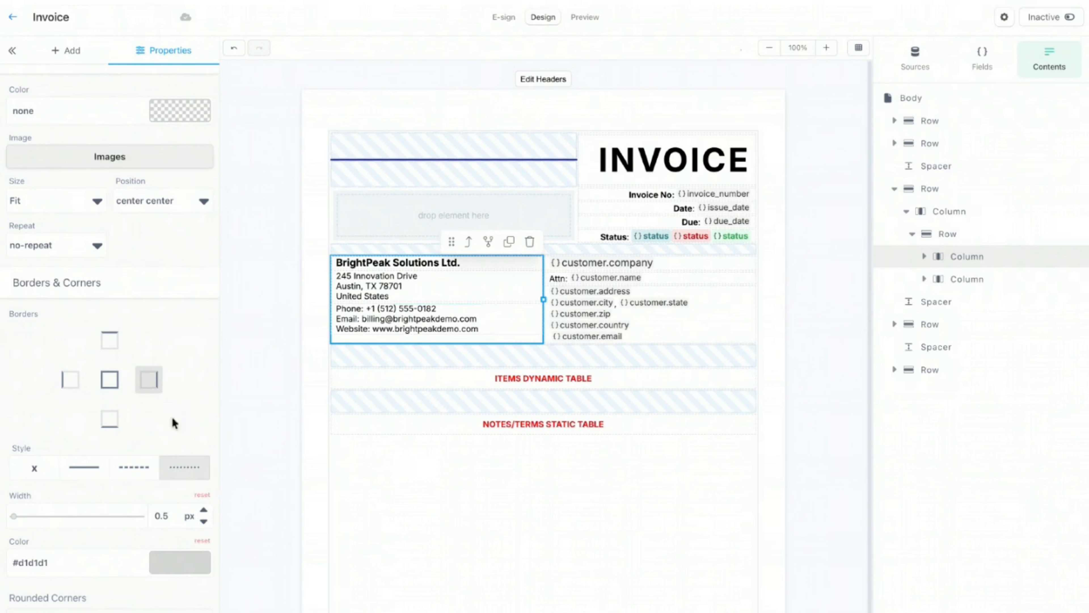
{"action": "scroll", "coordinate": [122, 397], "scroll_direction": "up", "scroll_amount": 1}
{"action": "left_click", "coordinate": [195, 564]}
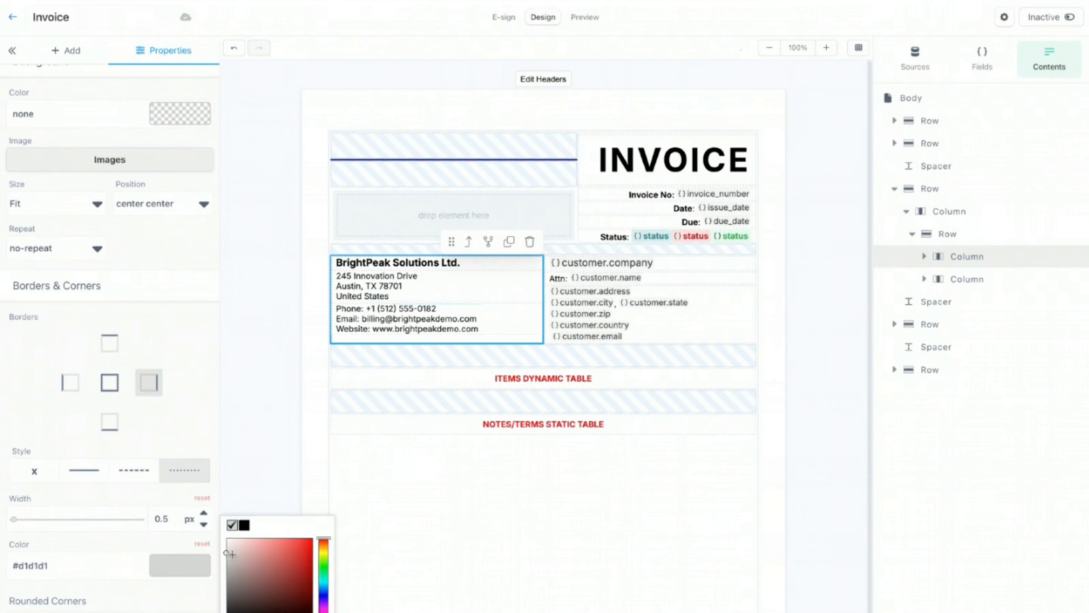
{"action": "left_click_drag", "start_coordinate": [228, 553], "coordinate": [224, 572]}
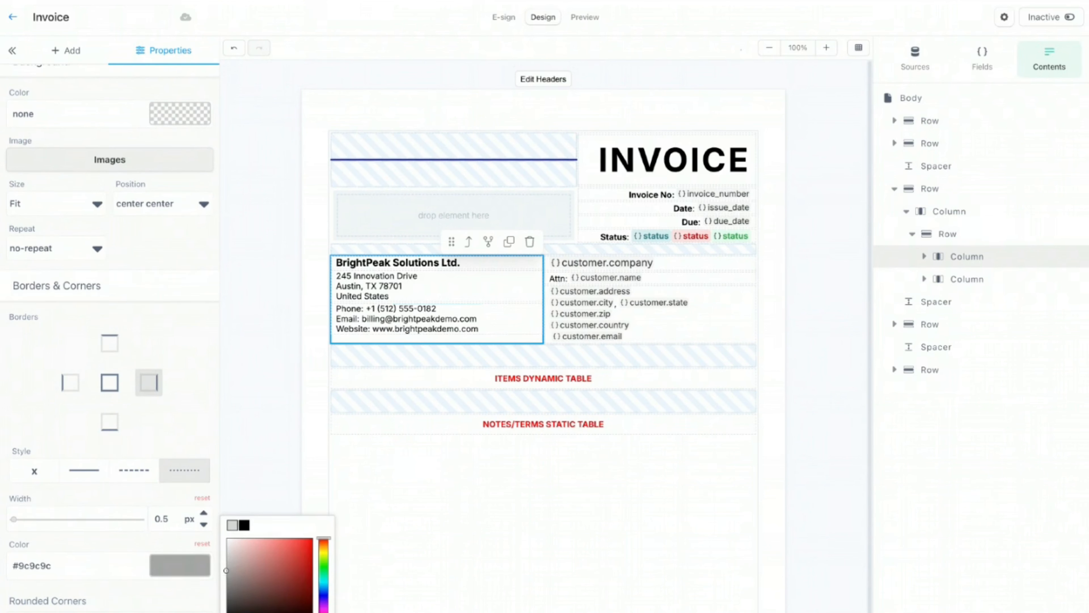
{"action": "left_click", "coordinate": [576, 24]}
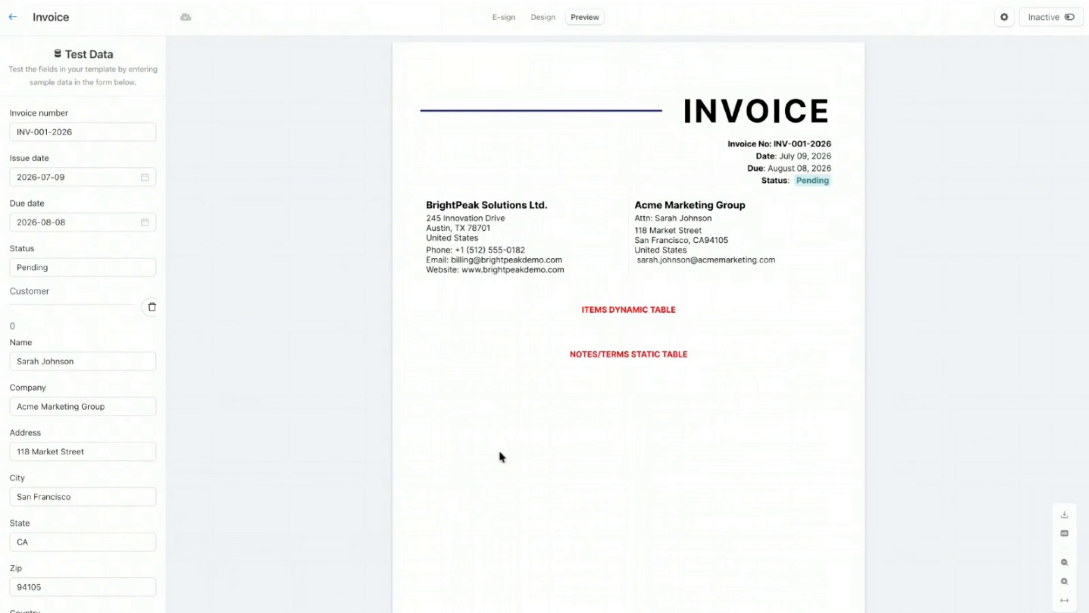
{"action": "left_click", "coordinate": [543, 18]}
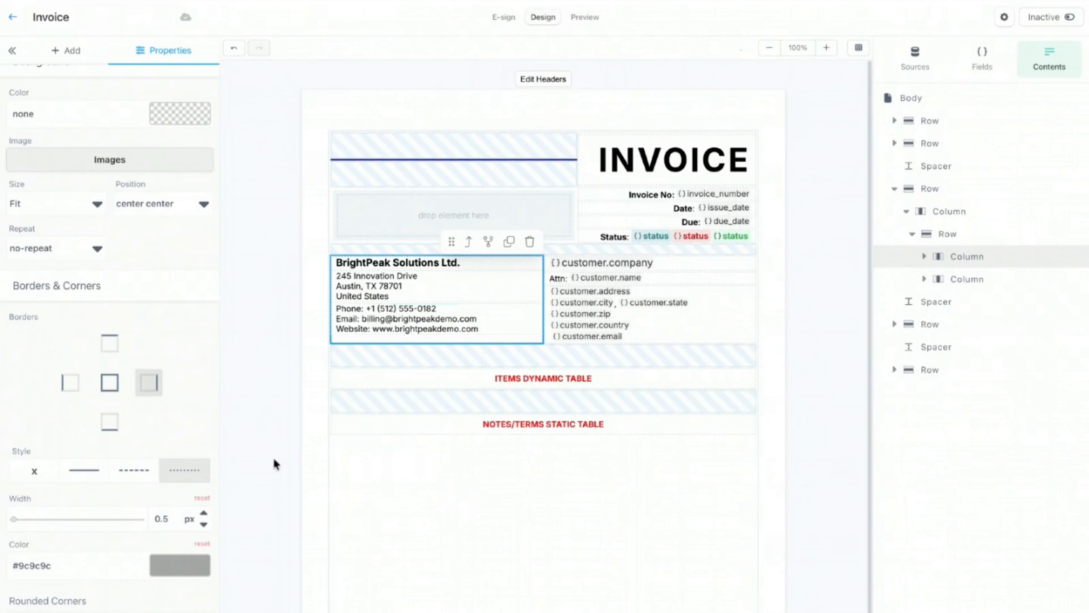
{"action": "left_click", "coordinate": [593, 21]}
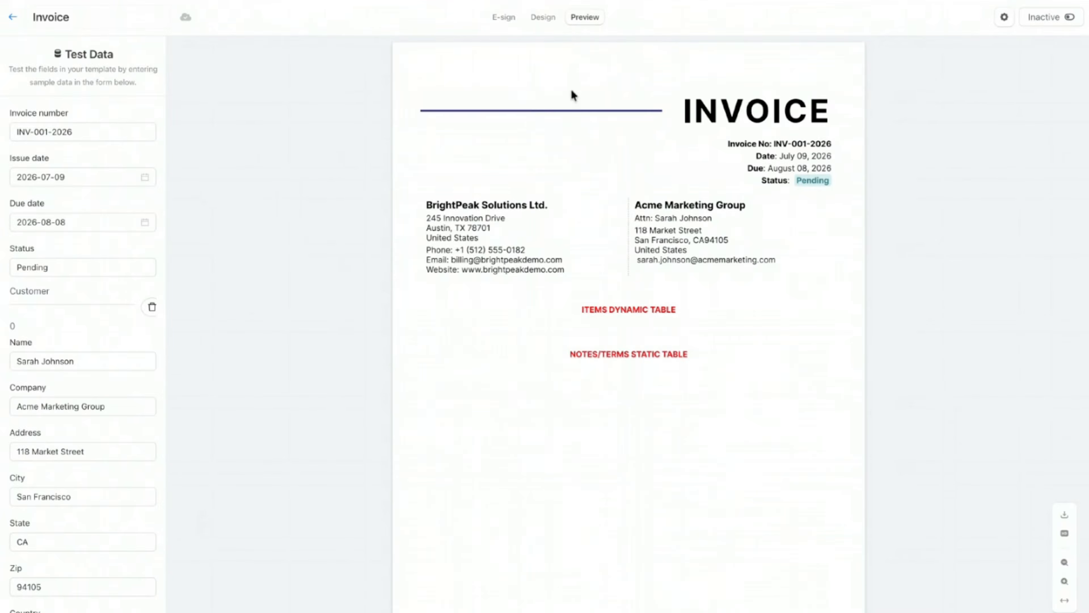
{"action": "left_click", "coordinate": [541, 22]}
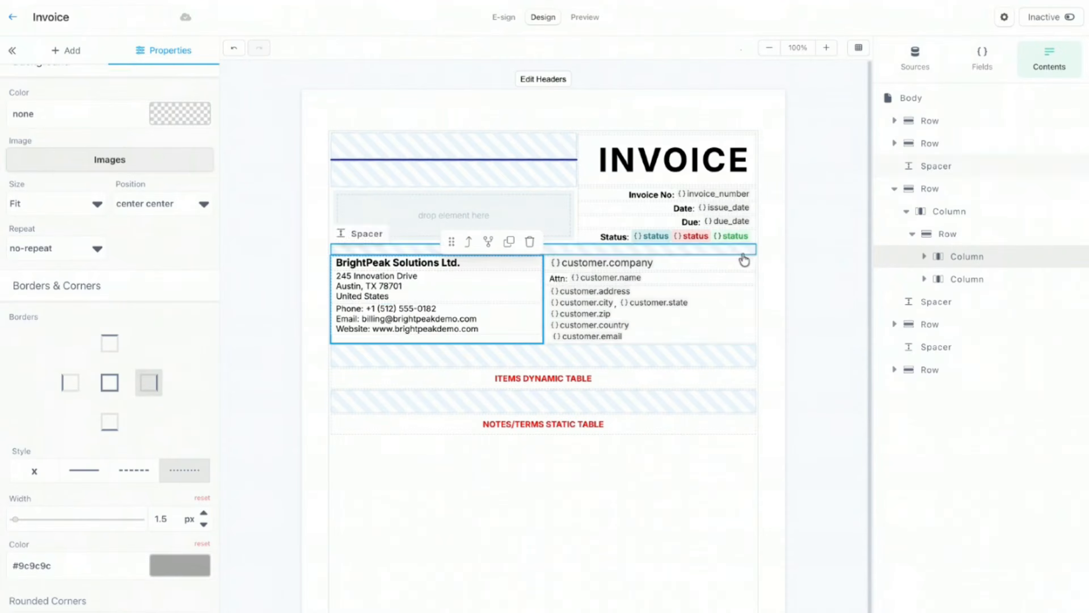
Step: Give the customer details column 10 px of left padding using per-side spacing
{"action": "left_click", "coordinate": [735, 333]}
{"action": "left_click", "coordinate": [682, 272]}
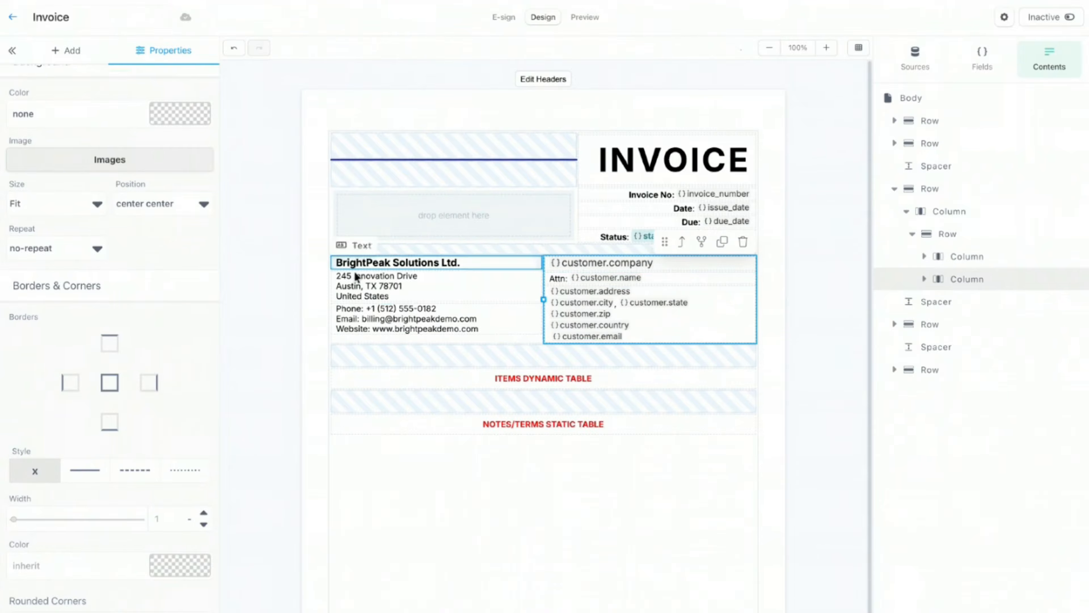
{"action": "scroll", "coordinate": [89, 219], "scroll_direction": "up", "scroll_amount": 10}
{"action": "left_click", "coordinate": [183, 277]}
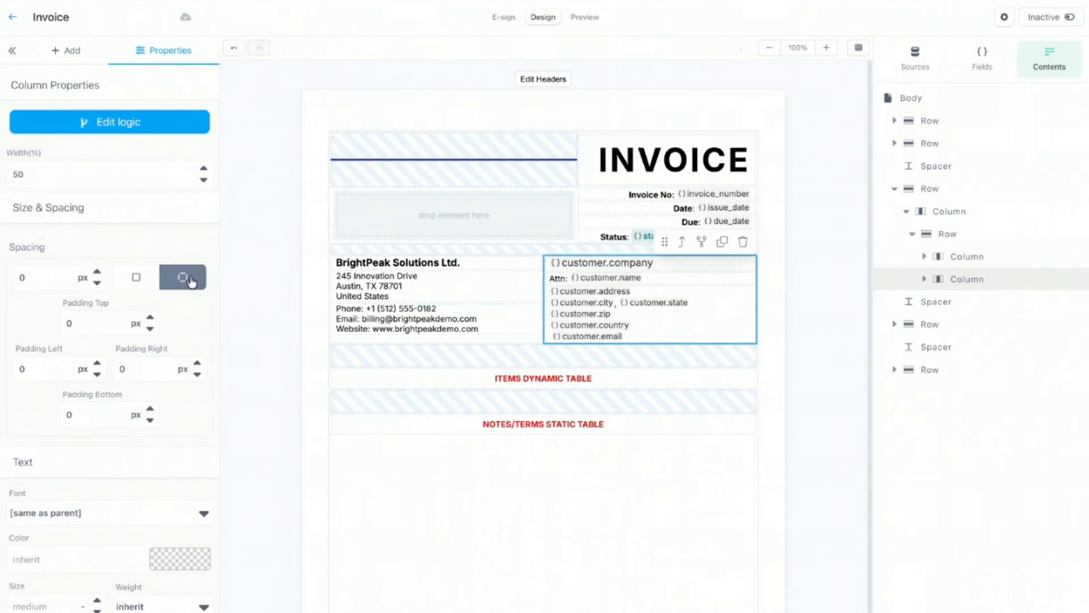
{"action": "left_click", "coordinate": [36, 371]}
{"action": "type", "text": "10"}
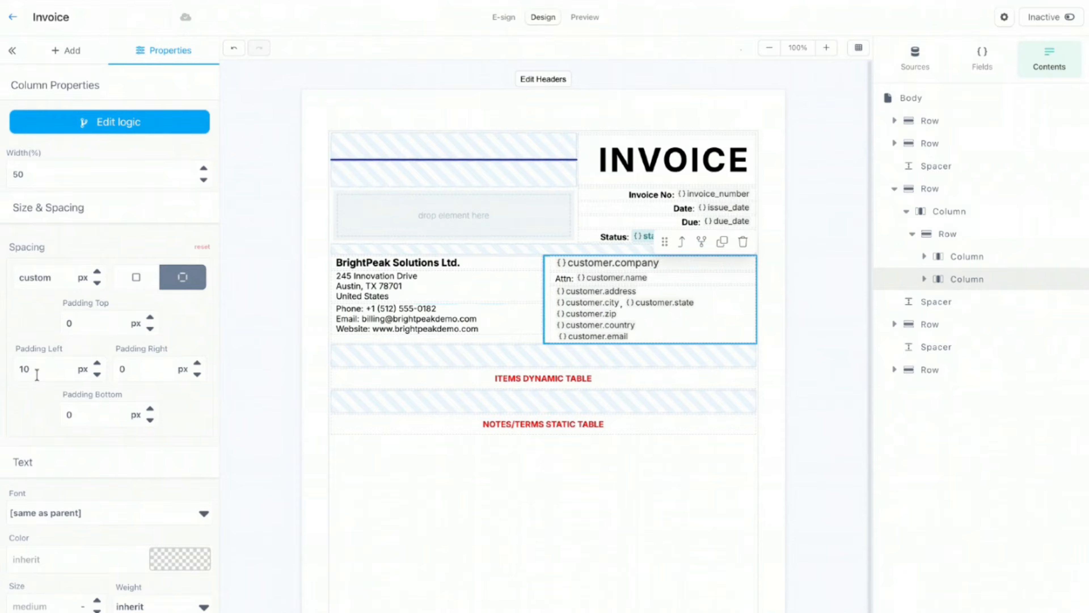
{"action": "left_click", "coordinate": [478, 118]}
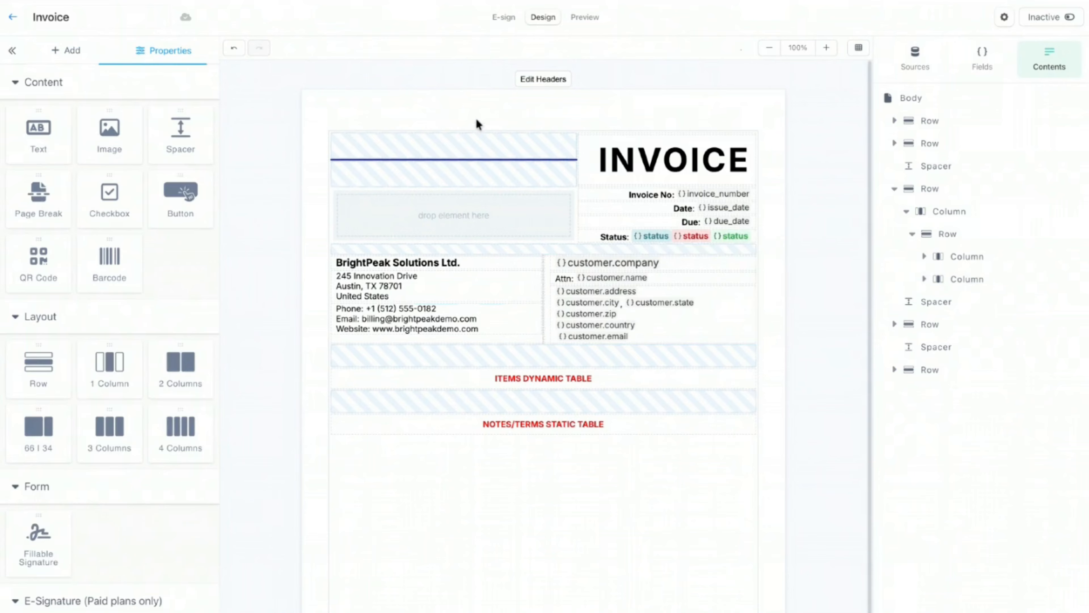
Step: Check the padded customer details in Preview, then return to the design view
{"action": "left_click", "coordinate": [592, 19]}
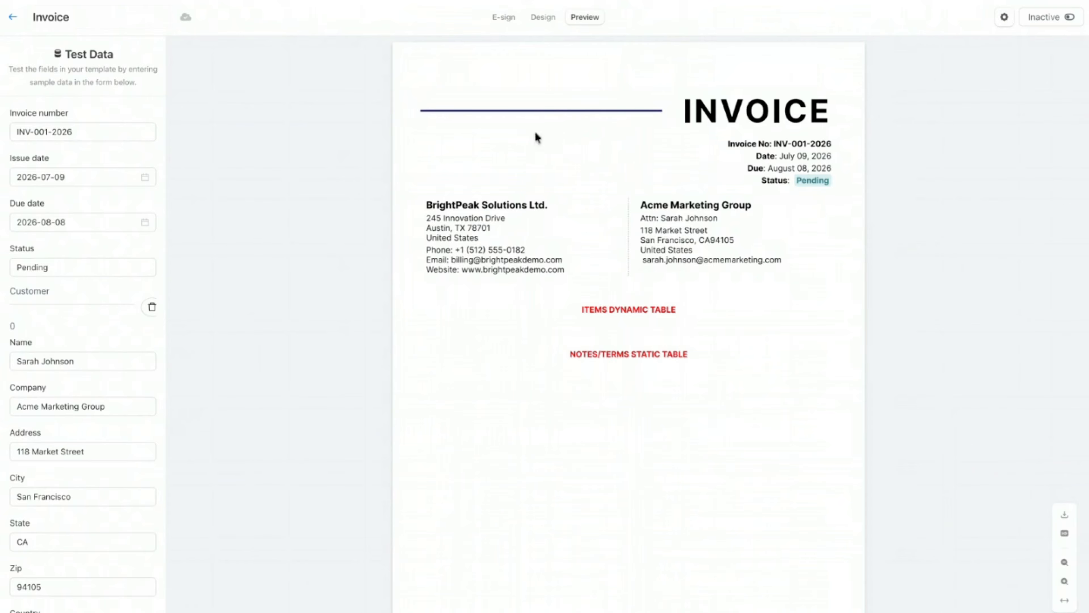
{"action": "left_click", "coordinate": [543, 17]}
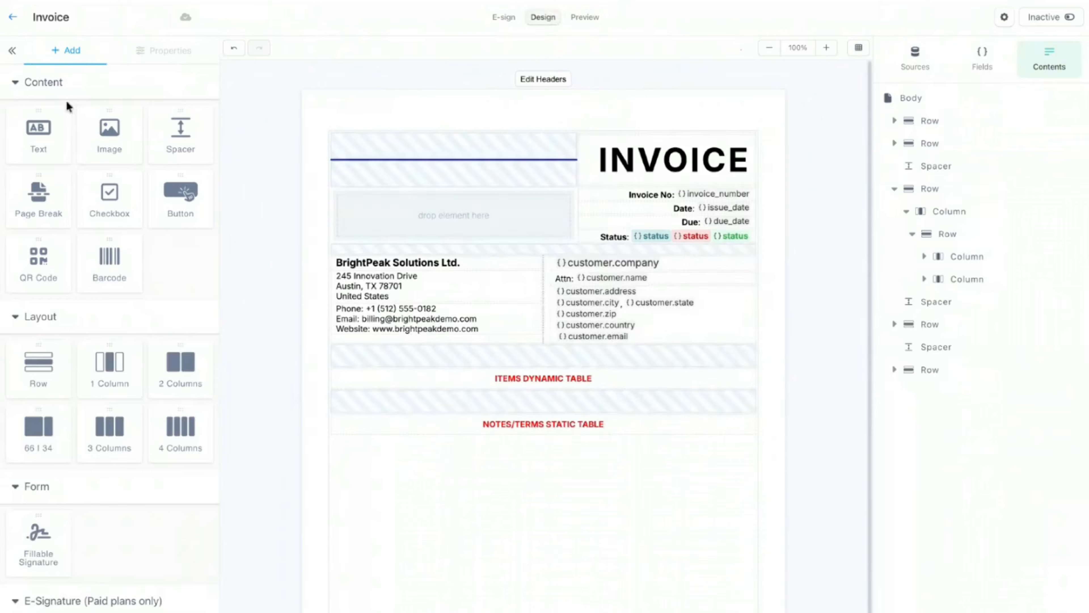
{"action": "left_click", "coordinate": [644, 339]}
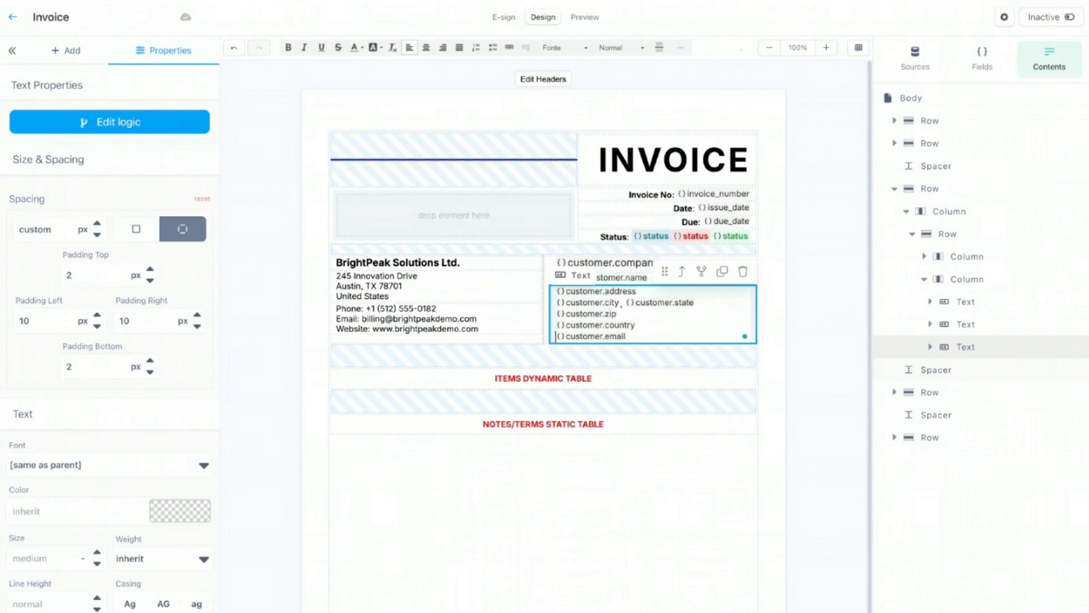
{"action": "left_click", "coordinate": [774, 306]}
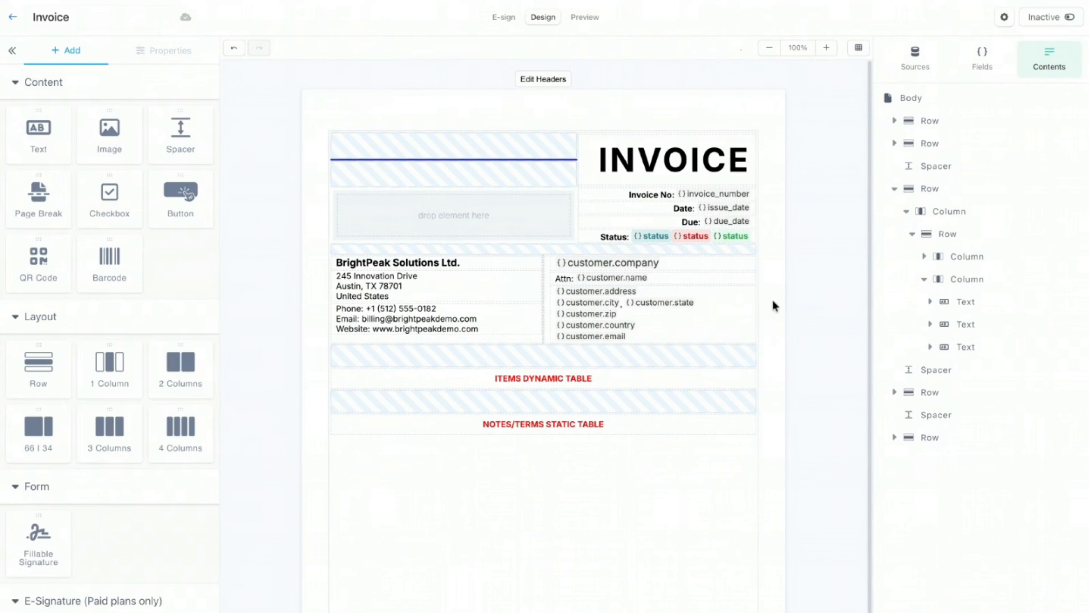
{"action": "scroll", "coordinate": [774, 306], "scroll_direction": "down", "scroll_amount": 2}
{"action": "scroll", "coordinate": [772, 299], "scroll_direction": "down", "scroll_amount": 2}
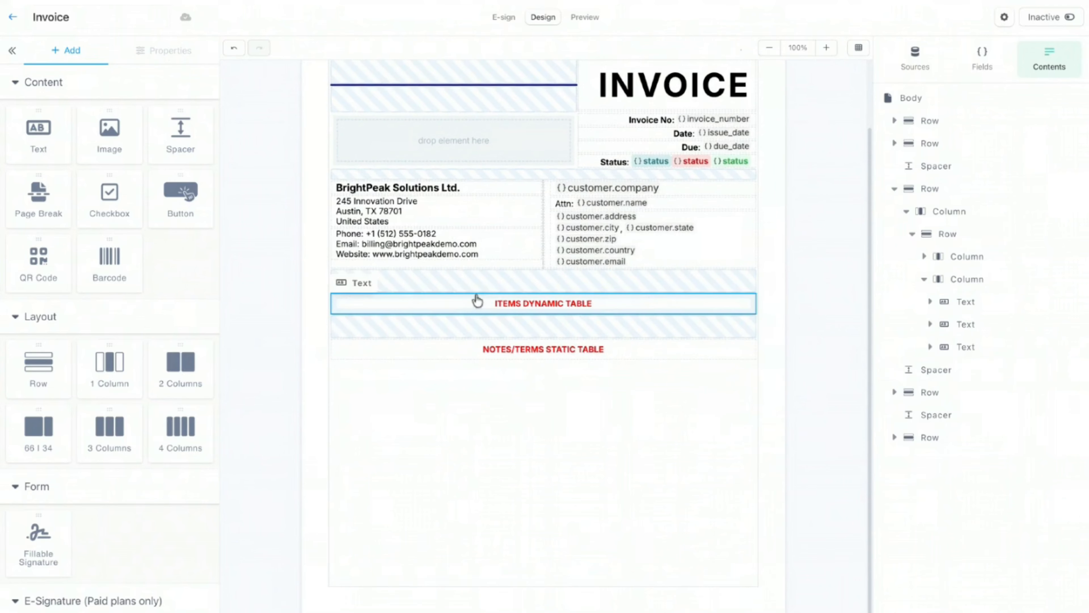
Step: Review the invoice_items fields, then drop an empty Row above the ITEMS DYNAMIC TABLE placeholder
{"action": "left_click", "coordinate": [969, 68]}
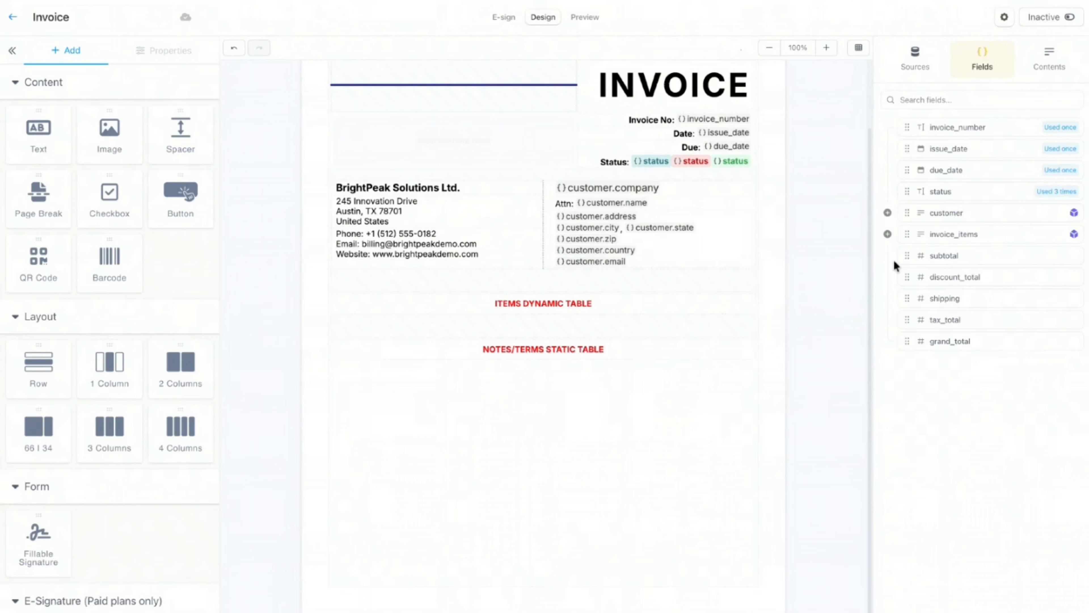
{"action": "left_click", "coordinate": [887, 234]}
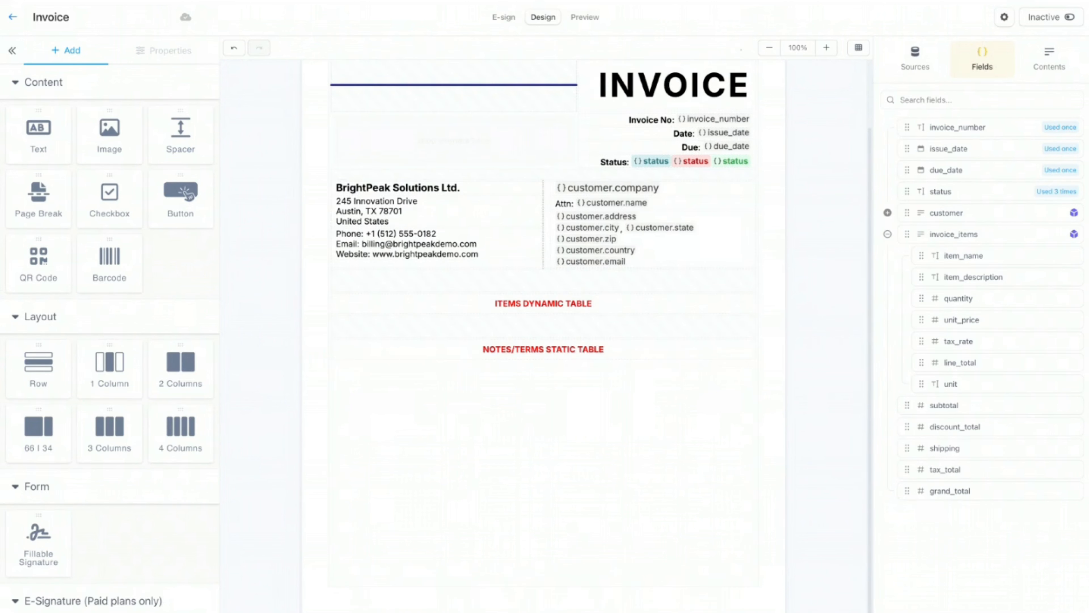
{"action": "left_click_drag", "start_coordinate": [43, 367], "coordinate": [620, 316]}
{"action": "left_click", "coordinate": [630, 348]}
{"action": "left_click", "coordinate": [1055, 60]}
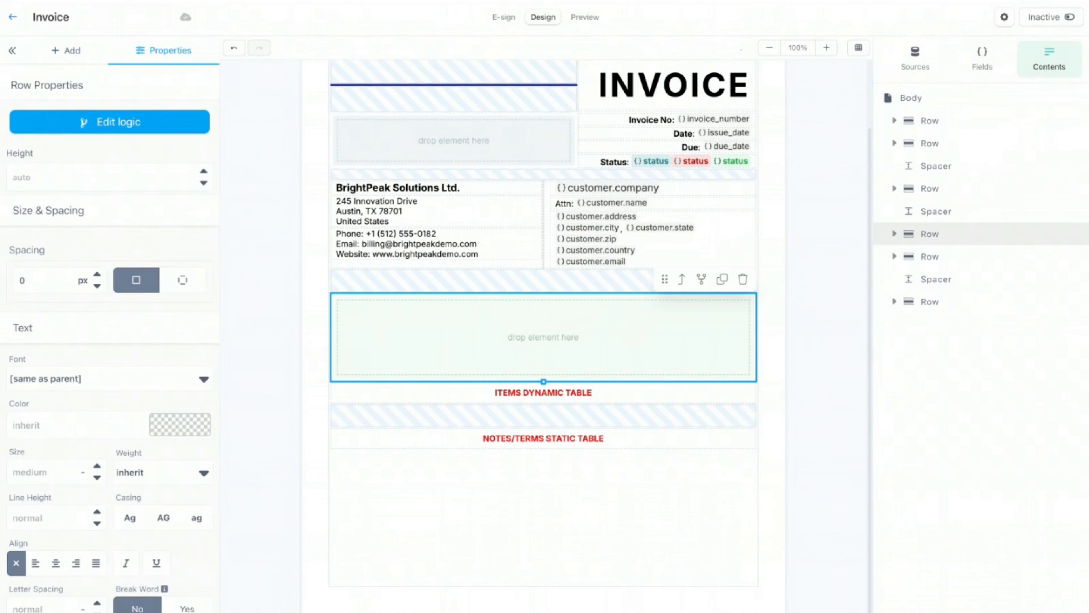
Step: Place a single column in the new row and duplicate it into six columns
{"action": "left_click", "coordinate": [67, 51]}
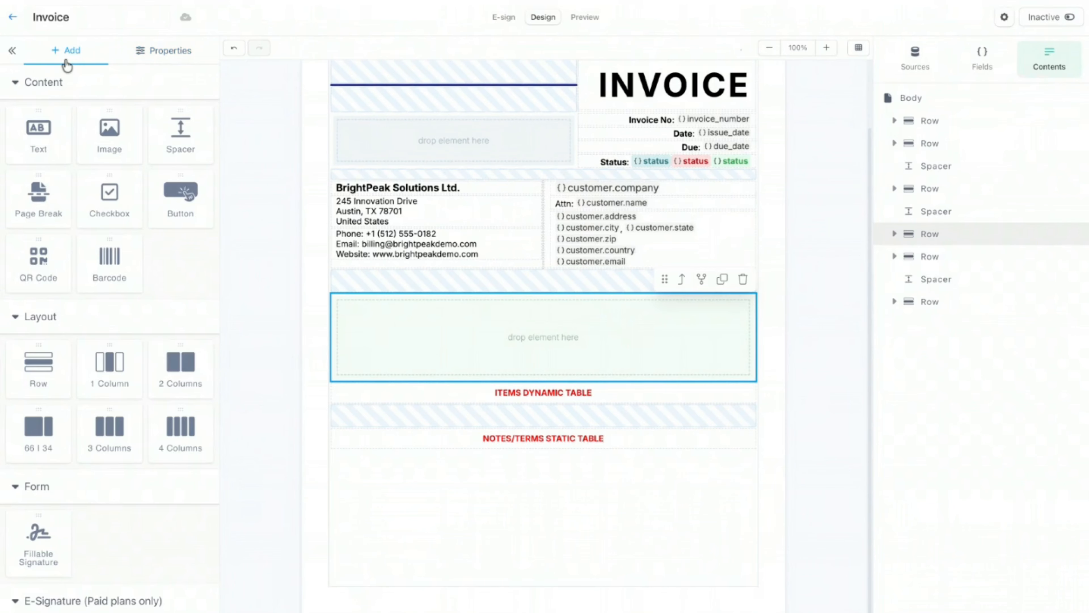
{"action": "left_click", "coordinate": [110, 377]}
{"action": "left_click_drag", "start_coordinate": [111, 377], "coordinate": [571, 345]}
{"action": "left_click", "coordinate": [571, 345]}
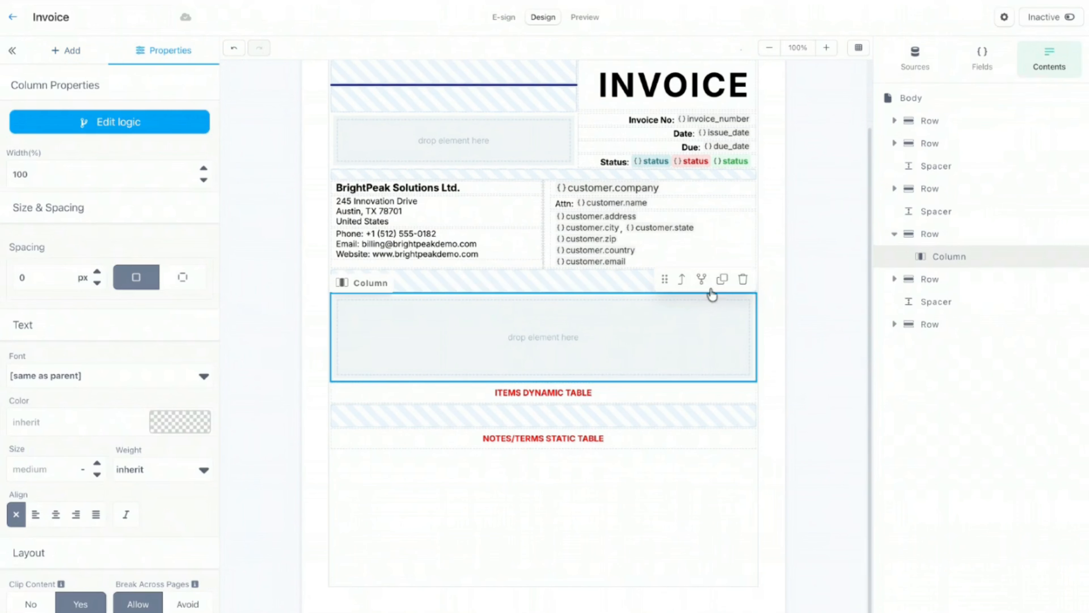
{"action": "left_click", "coordinate": [723, 286]}
{"action": "left_click", "coordinate": [509, 279]}
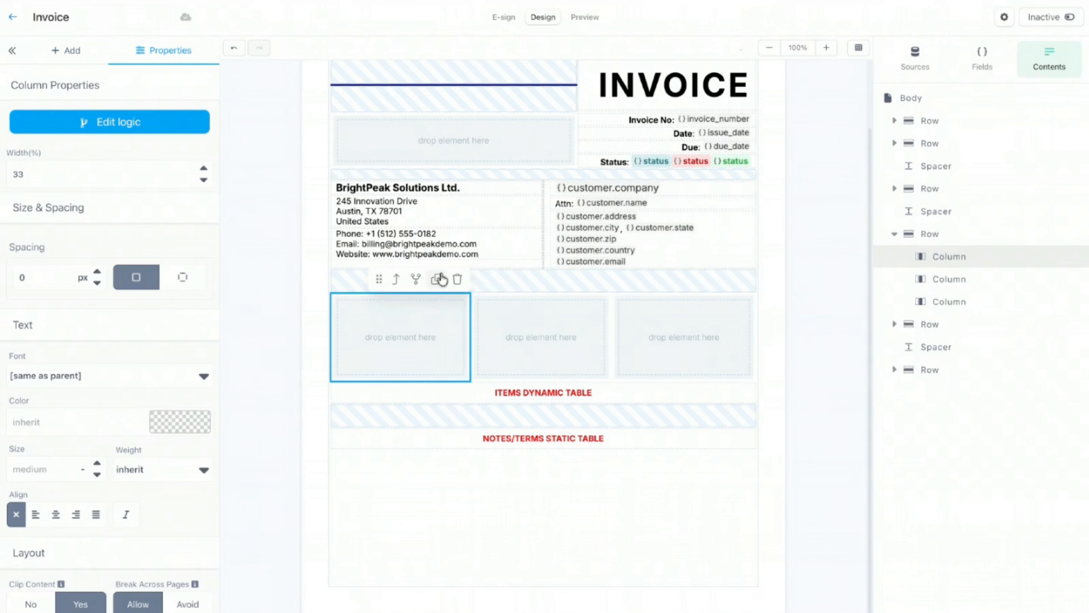
{"action": "left_click", "coordinate": [436, 279]}
{"action": "left_click", "coordinate": [397, 279]}
{"action": "left_click", "coordinate": [378, 280]}
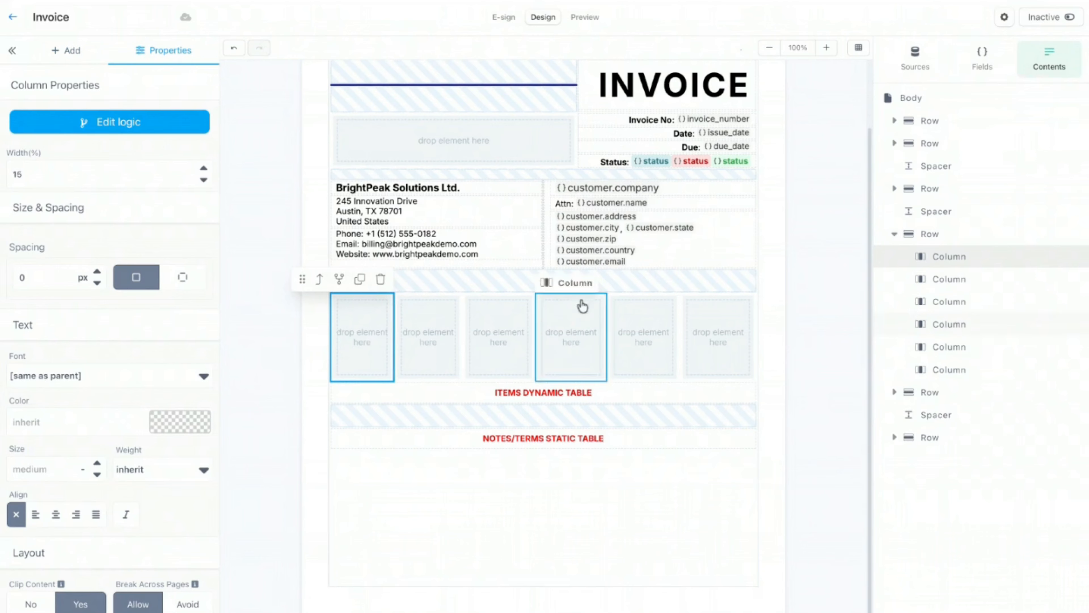
{"action": "left_click", "coordinate": [776, 267]}
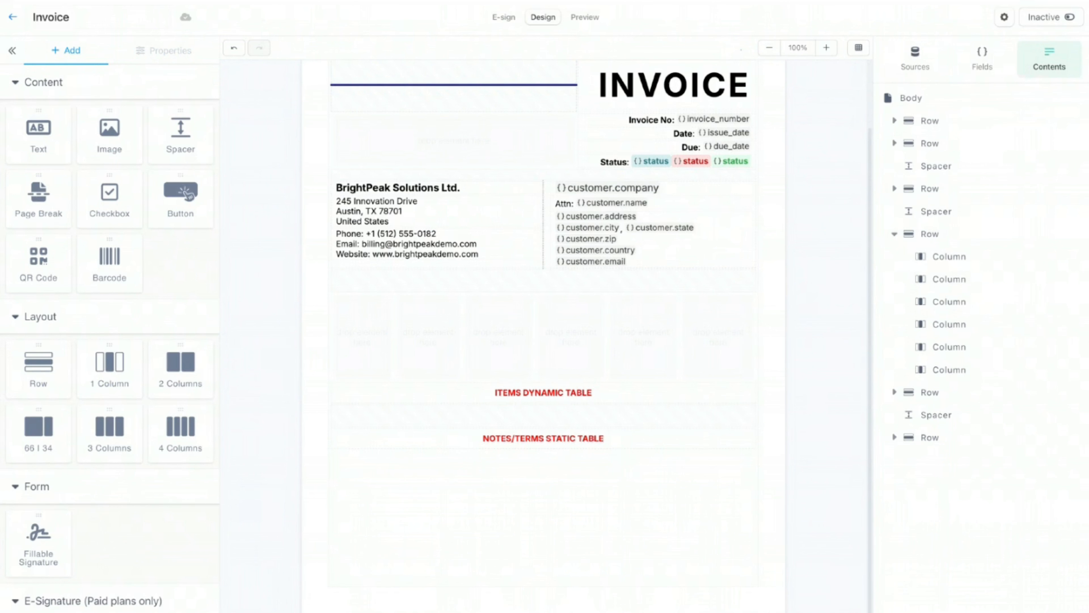
Step: Drop a text element into the first column and start editing it
{"action": "left_click", "coordinate": [978, 65]}
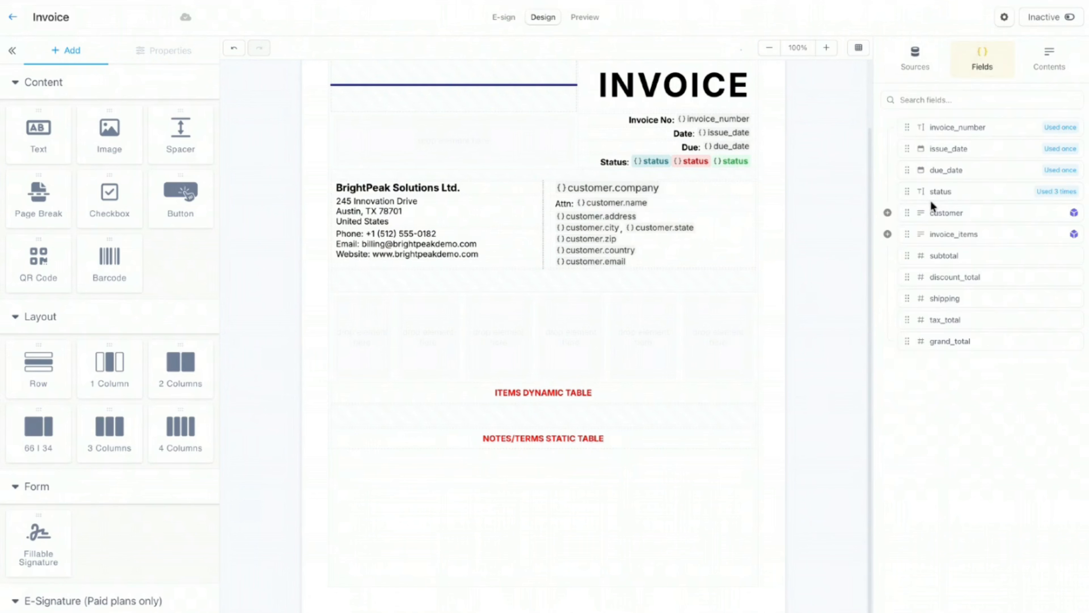
{"action": "left_click_drag", "start_coordinate": [39, 133], "coordinate": [365, 309]}
{"action": "double_click", "coordinate": [366, 309]}
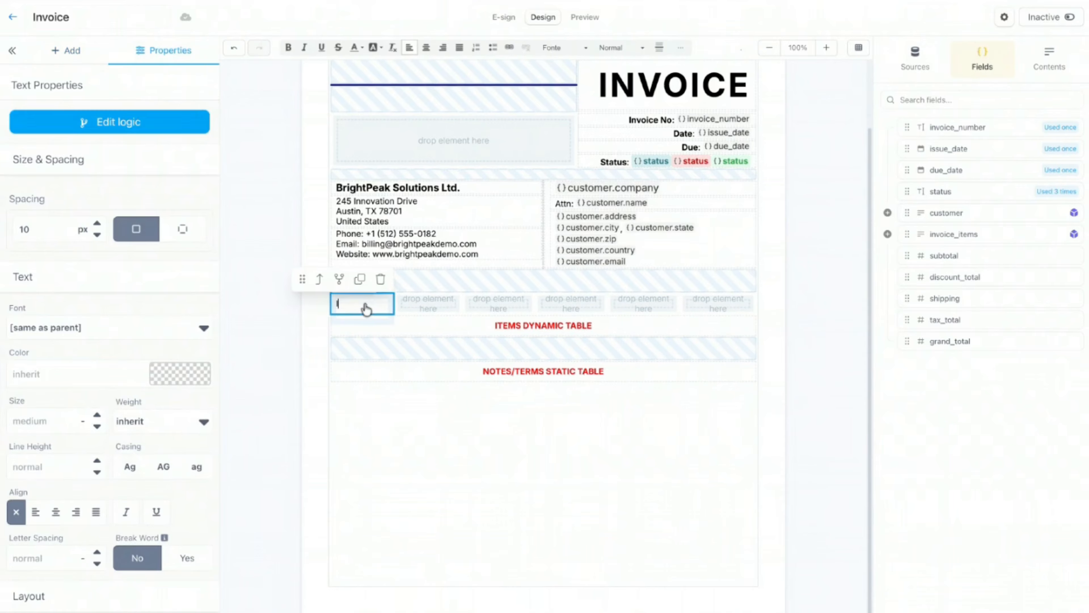
Step: Add 'Description' and 'Qty' header text in the second and third columns
{"action": "left_click", "coordinate": [316, 343]}
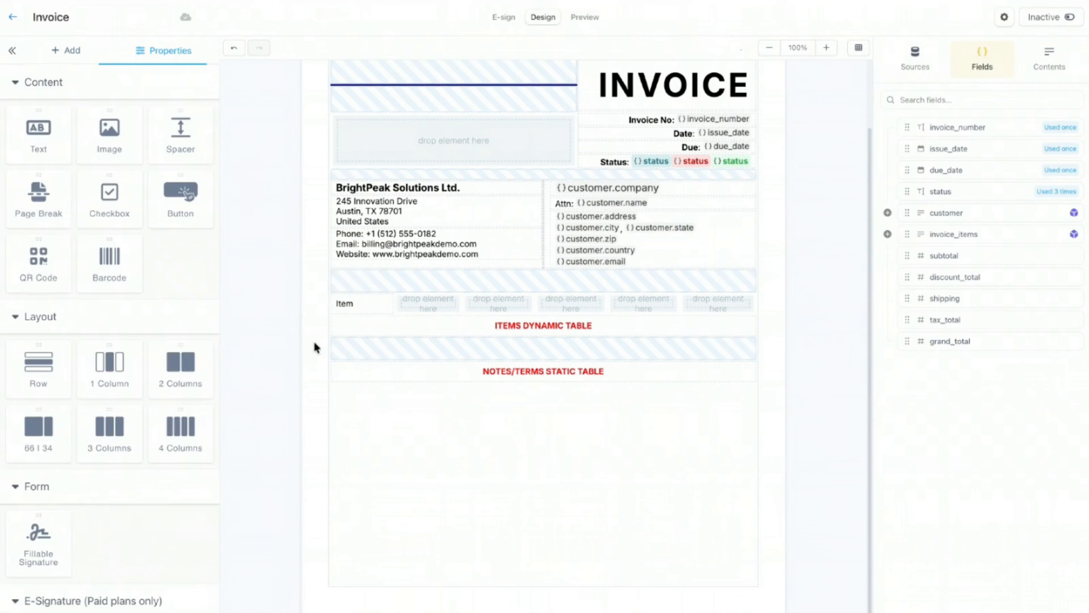
{"action": "left_click_drag", "start_coordinate": [32, 134], "coordinate": [428, 312]}
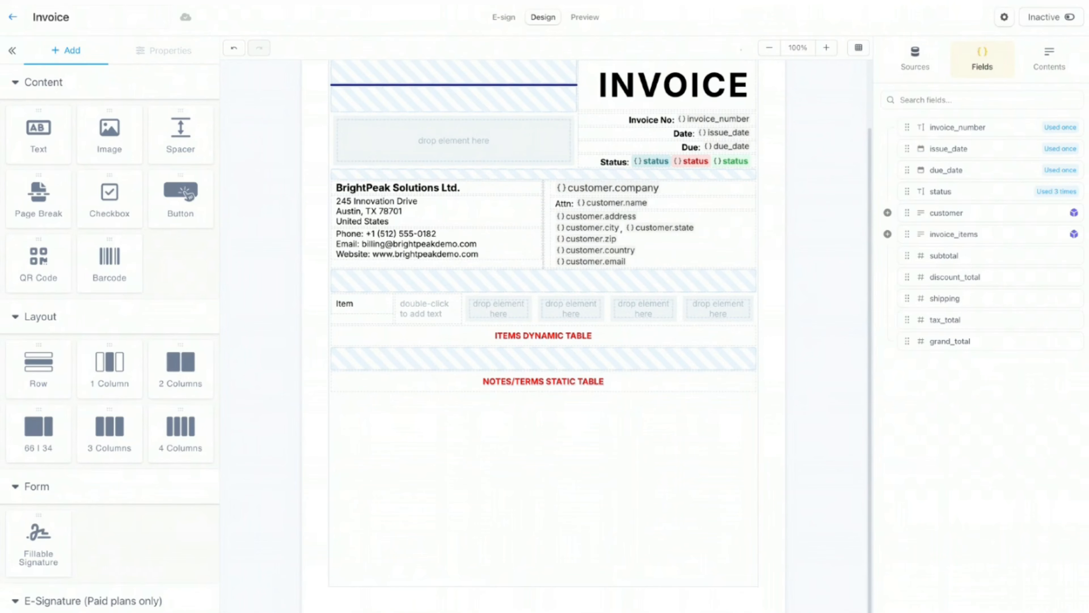
{"action": "double_click", "coordinate": [443, 318]}
{"action": "type", "text": "Description"}
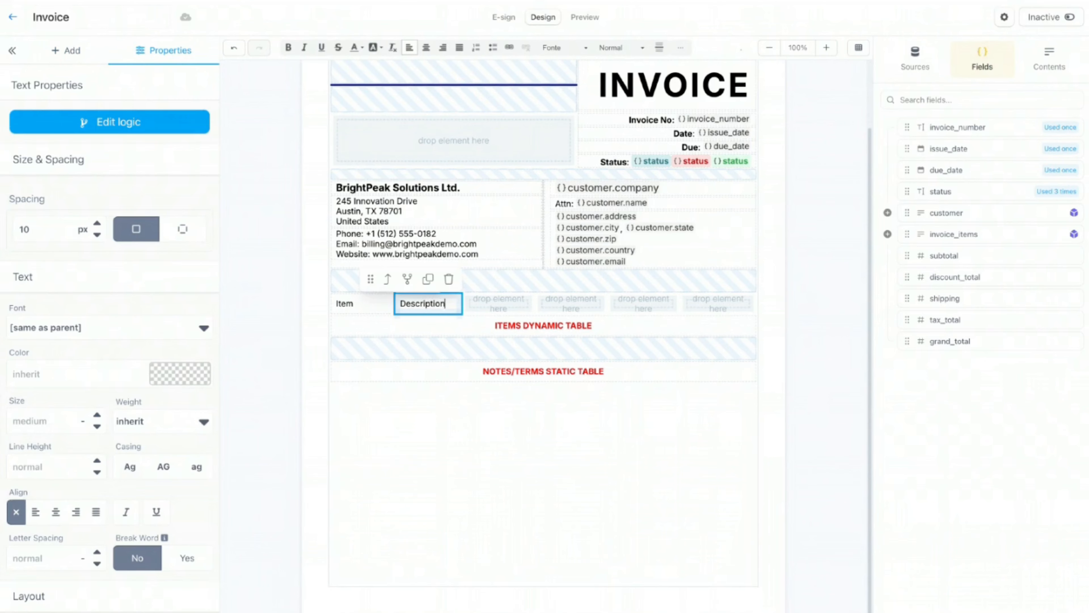
{"action": "left_click", "coordinate": [60, 49]}
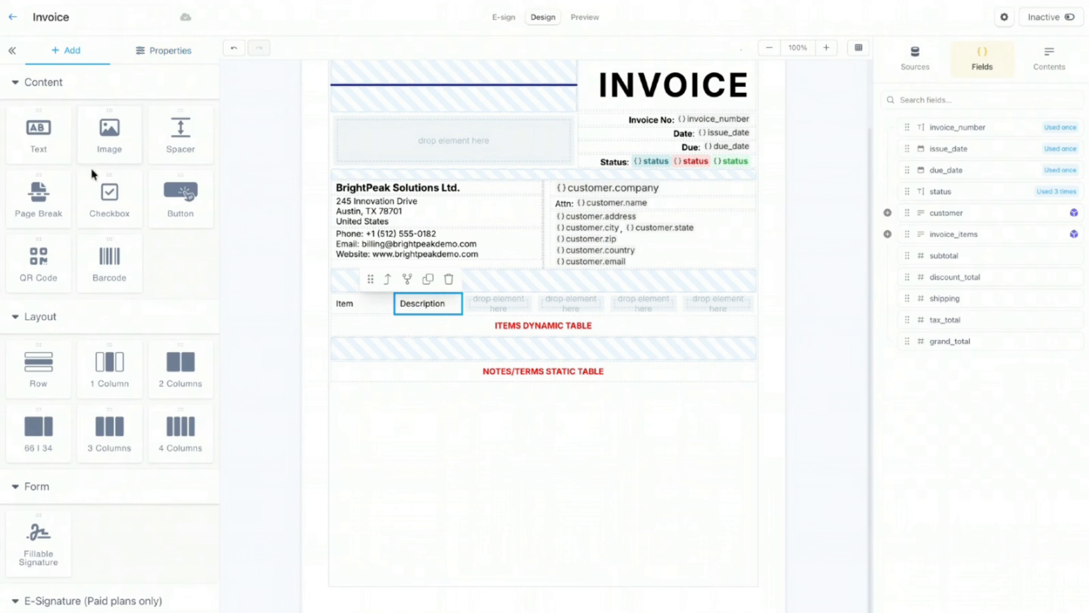
{"action": "left_click_drag", "start_coordinate": [50, 145], "coordinate": [509, 318]}
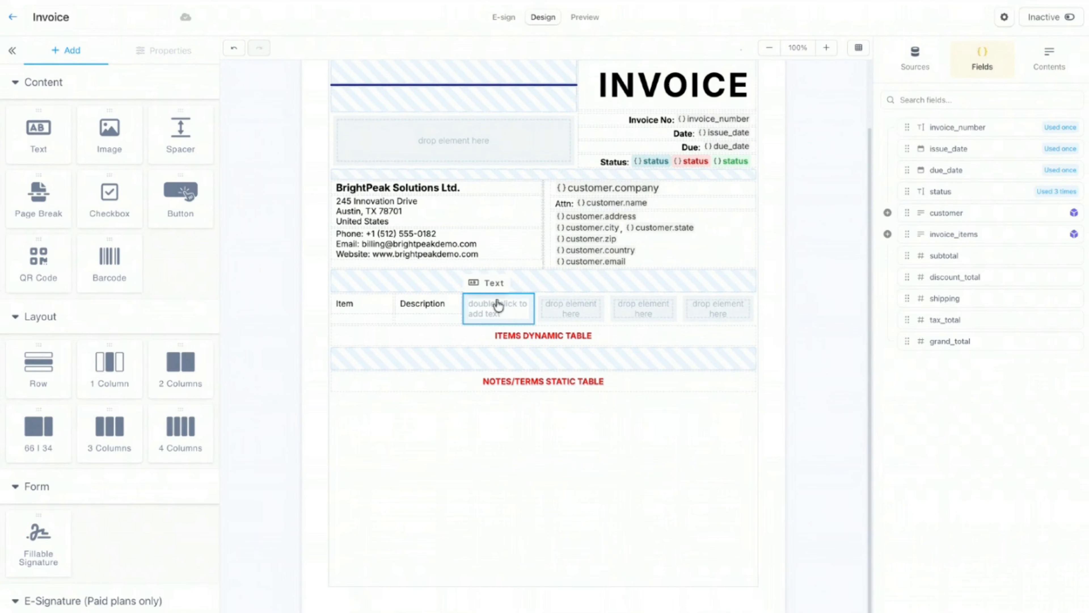
{"action": "double_click", "coordinate": [499, 314]}
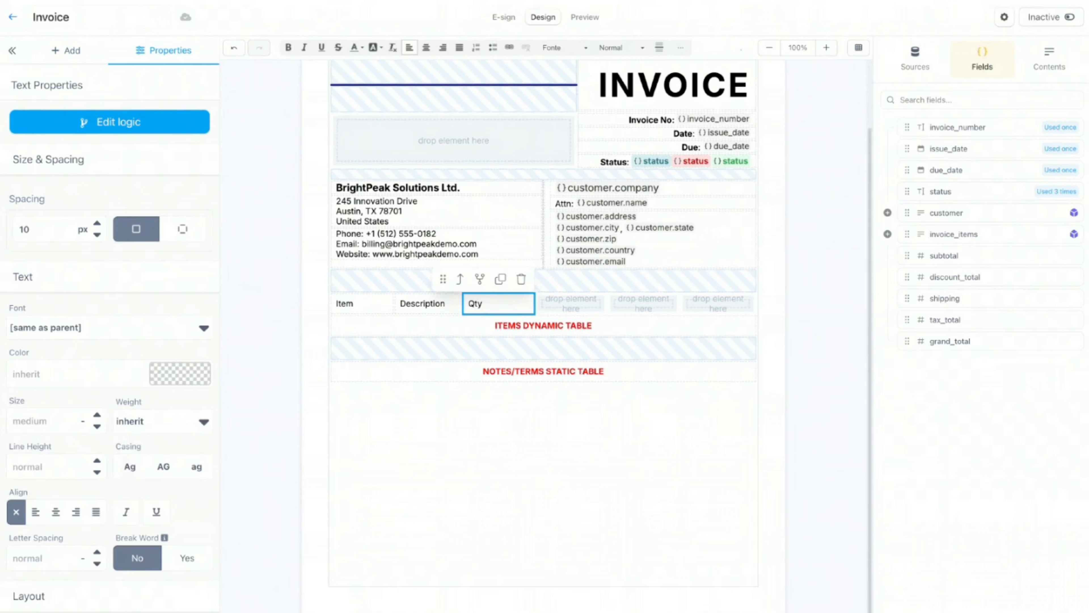
Step: Add 'Unit Price' and 'Tax' header text in the fourth and fifth columns
{"action": "left_click", "coordinate": [55, 64]}
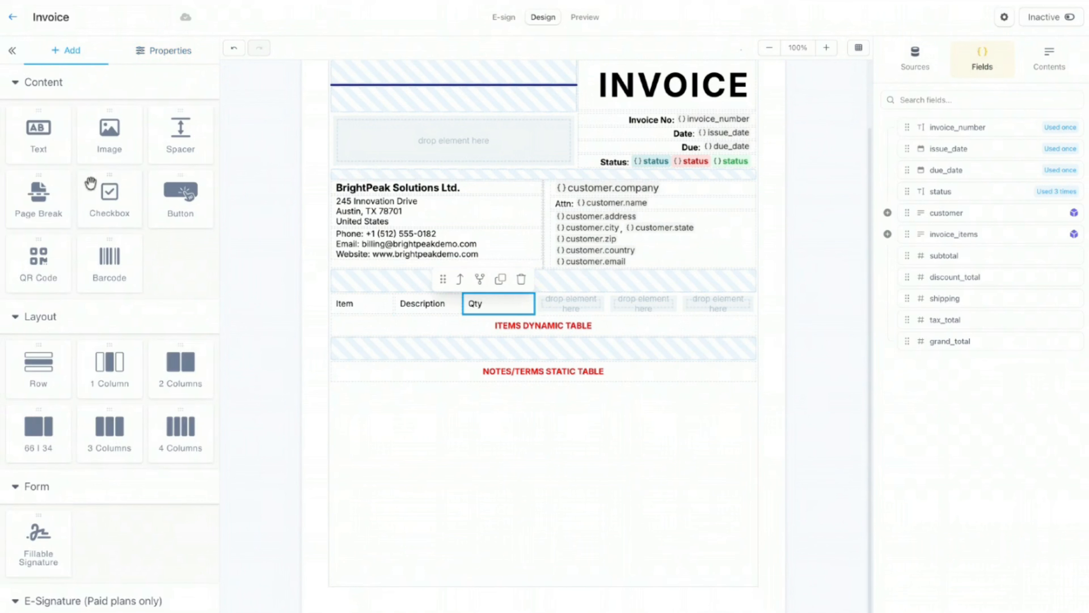
{"action": "left_click_drag", "start_coordinate": [38, 129], "coordinate": [573, 313]}
{"action": "double_click", "coordinate": [572, 314]}
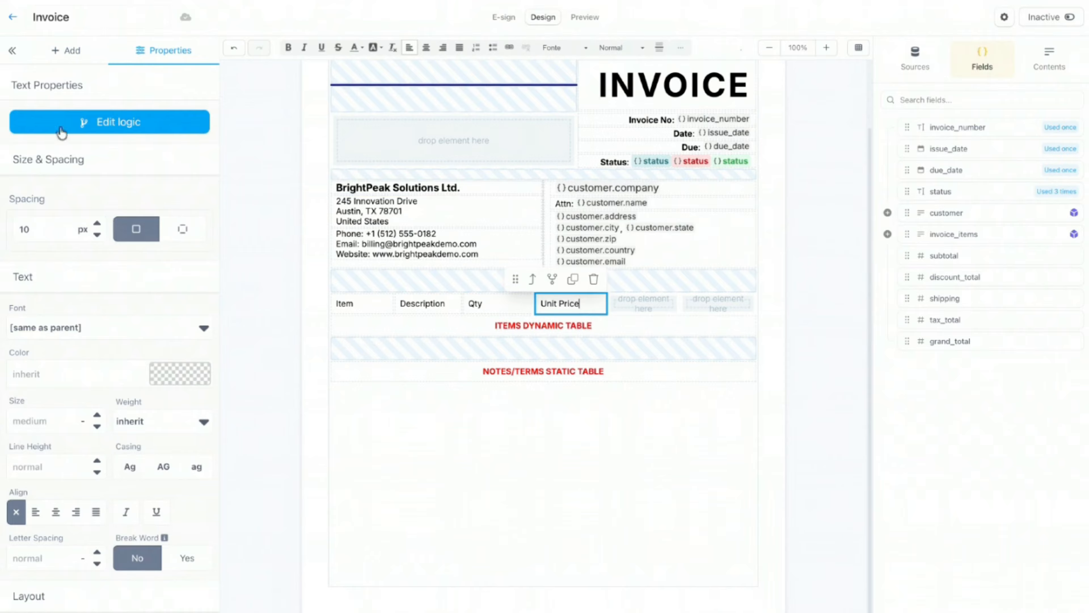
{"action": "left_click", "coordinate": [54, 51]}
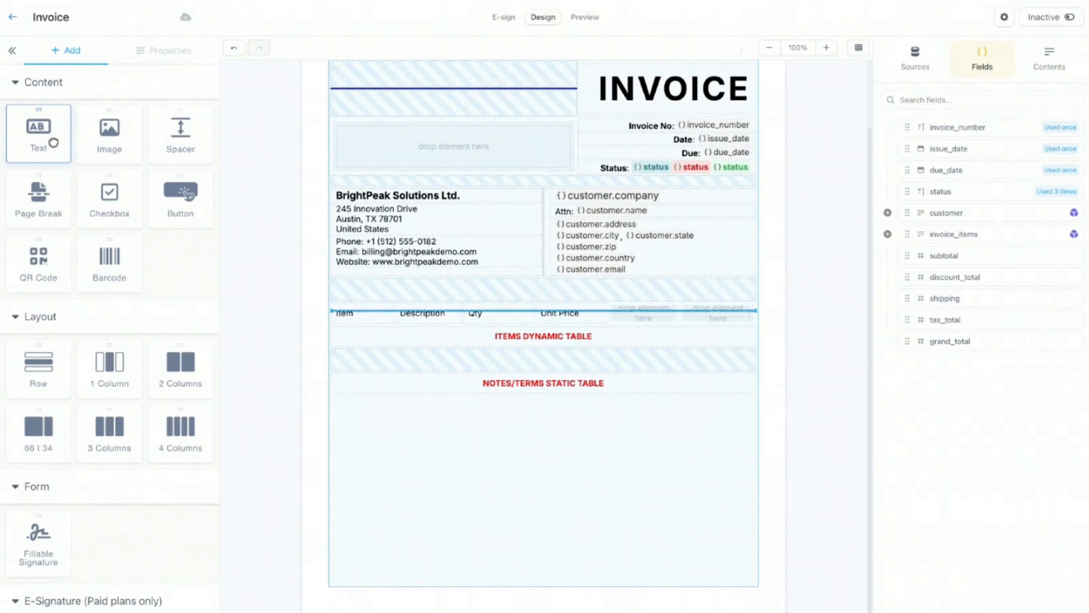
{"action": "left_click_drag", "start_coordinate": [53, 142], "coordinate": [658, 319]}
{"action": "type", "text": "T"}
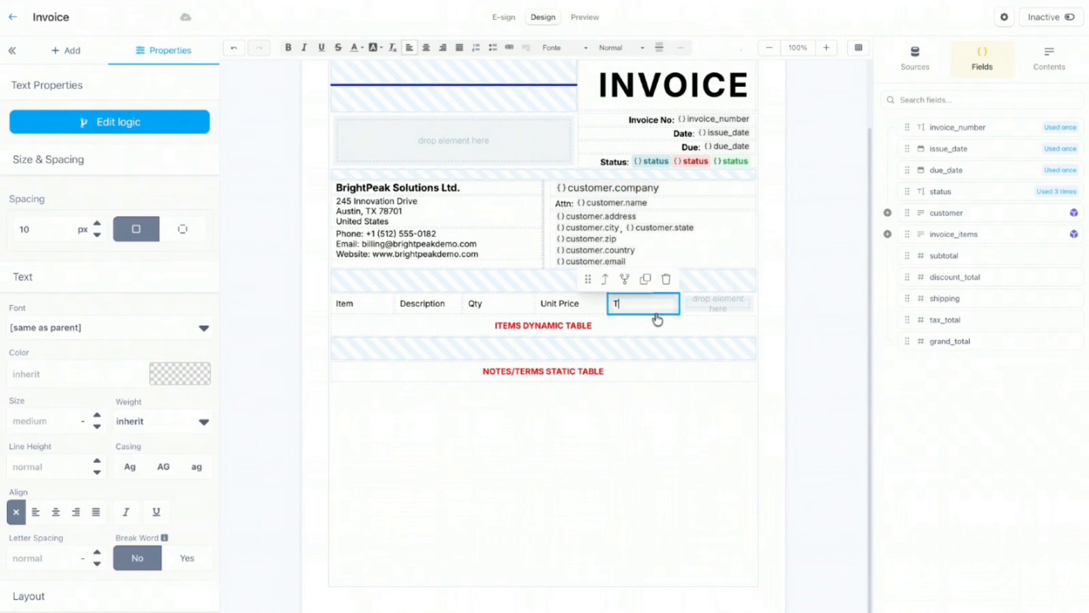
{"action": "type", "text": "ax"}
Step: Add the 'Total' header text in the sixth column
{"action": "left_click", "coordinate": [54, 51]}
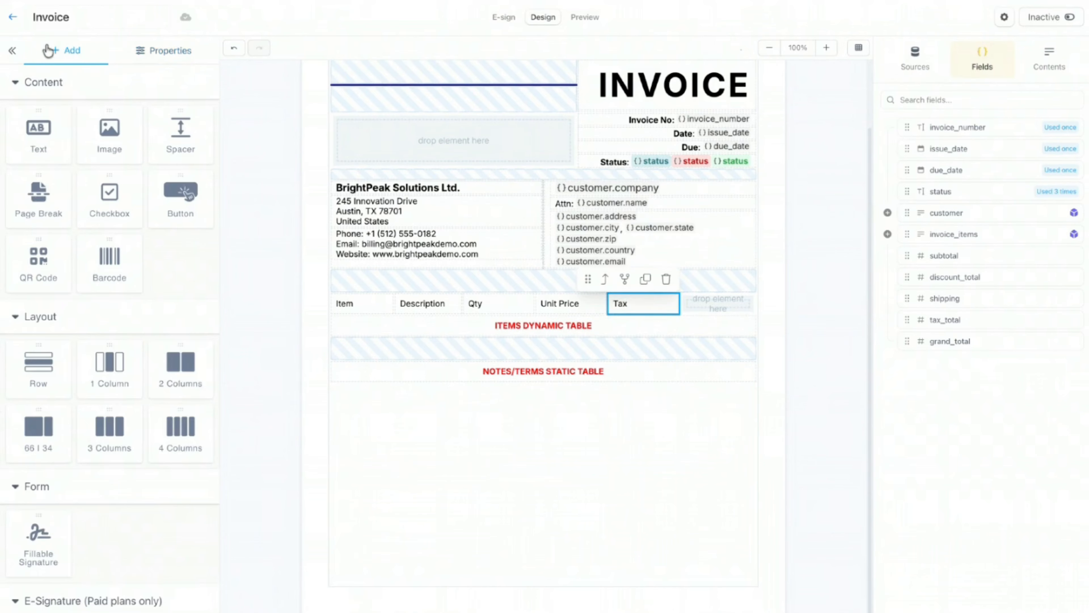
{"action": "left_click", "coordinate": [39, 145]}
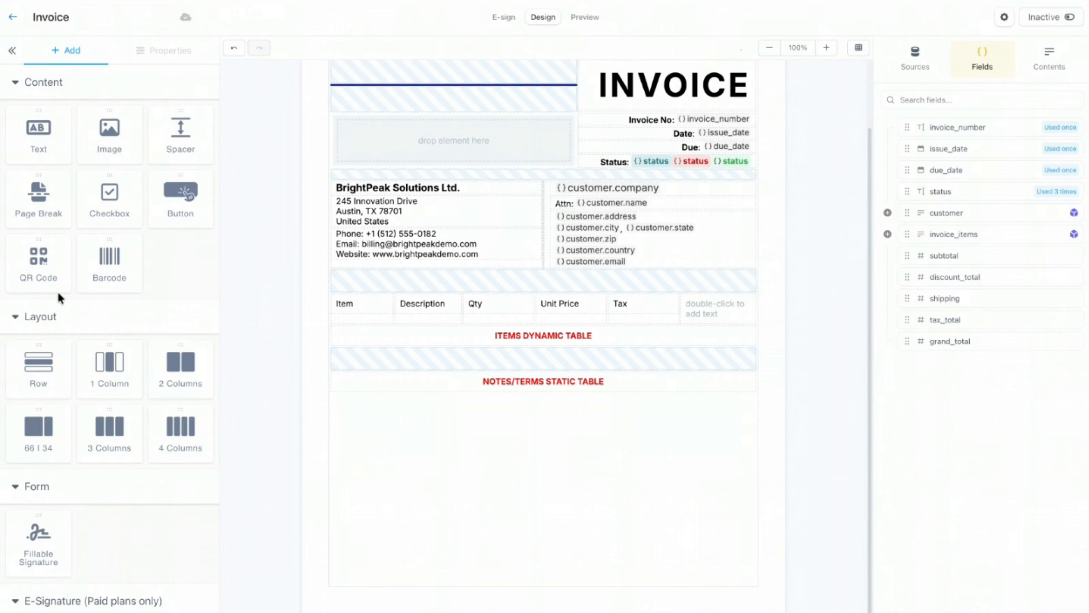
{"action": "double_click", "coordinate": [721, 315]}
{"action": "type", "text": "Total"}
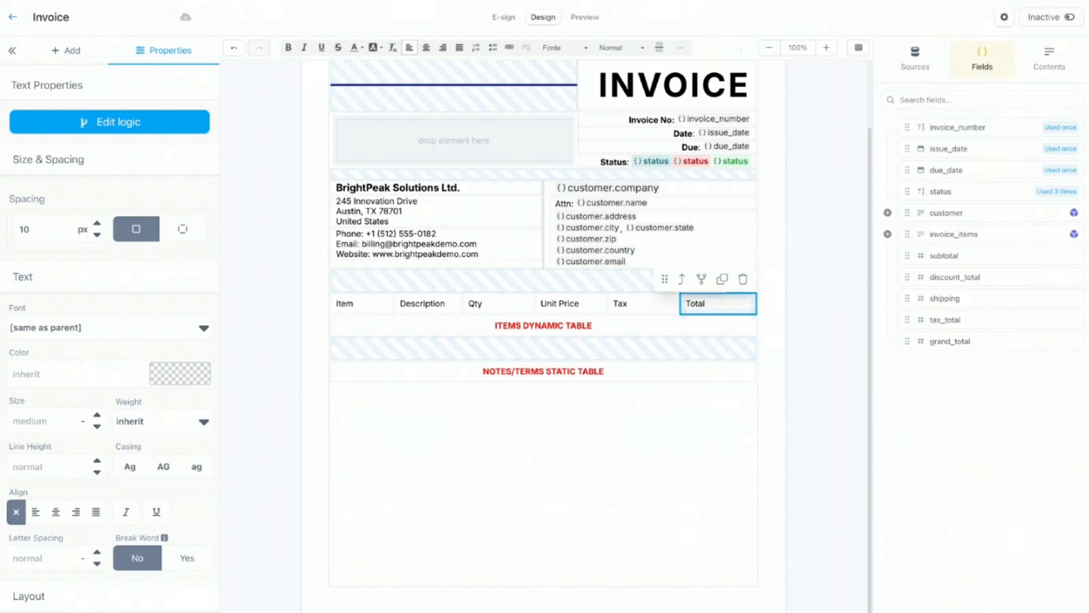
{"action": "left_click", "coordinate": [767, 292]}
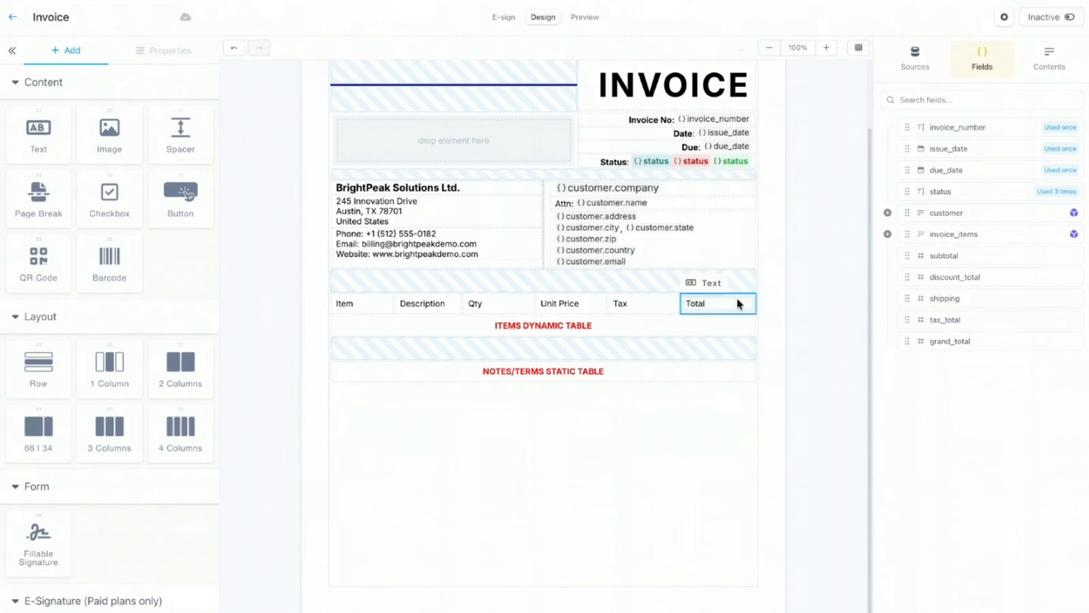
{"action": "left_click", "coordinate": [711, 310]}
Step: Widen the Description column by eight percent
{"action": "left_click", "coordinate": [709, 308]}
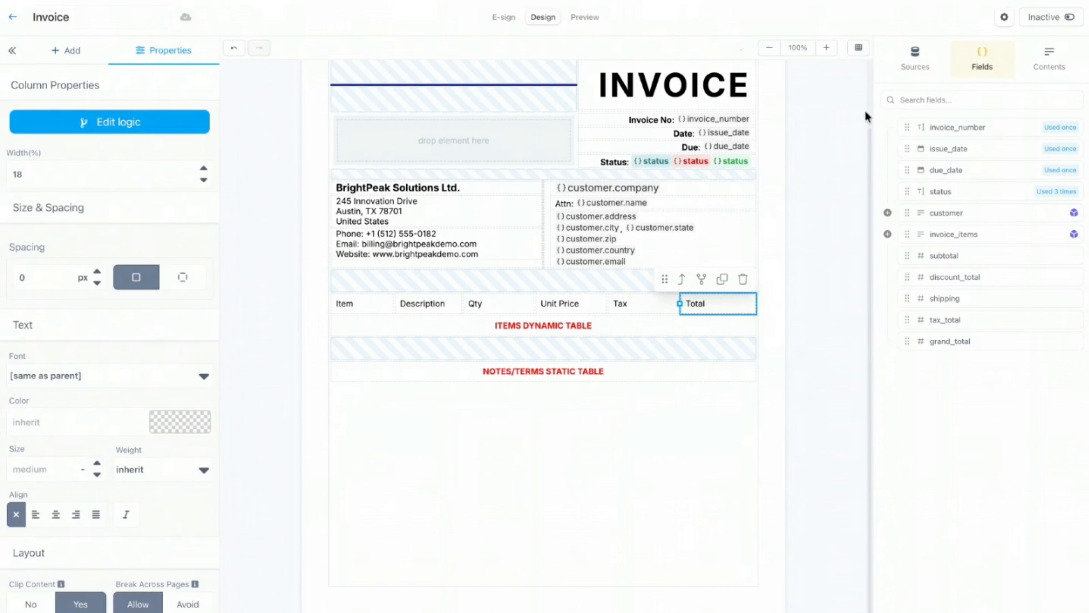
{"action": "left_click", "coordinate": [352, 310]}
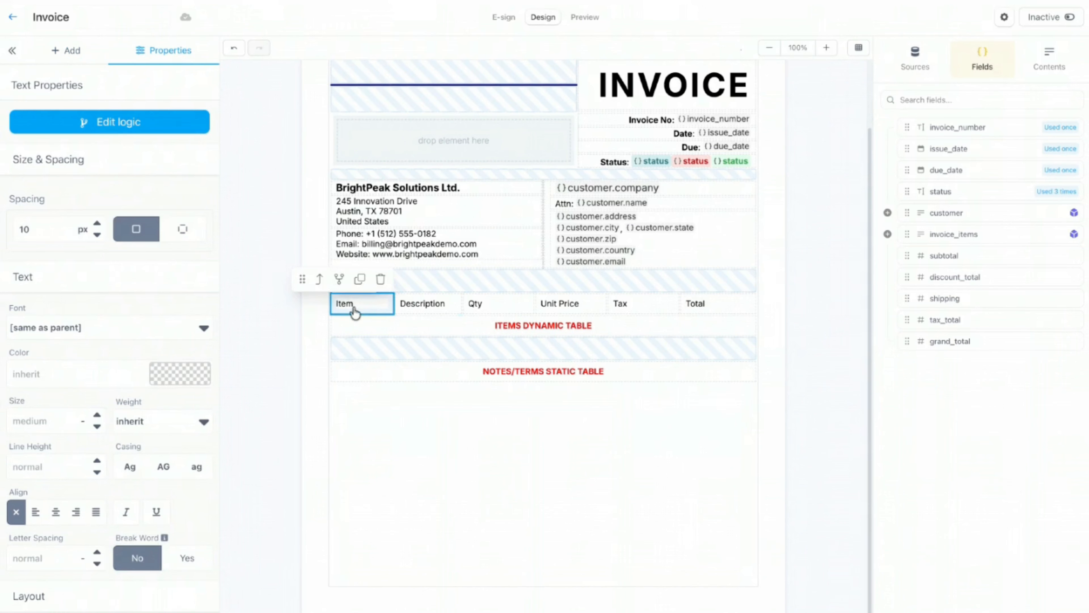
{"action": "left_click", "coordinate": [437, 310]}
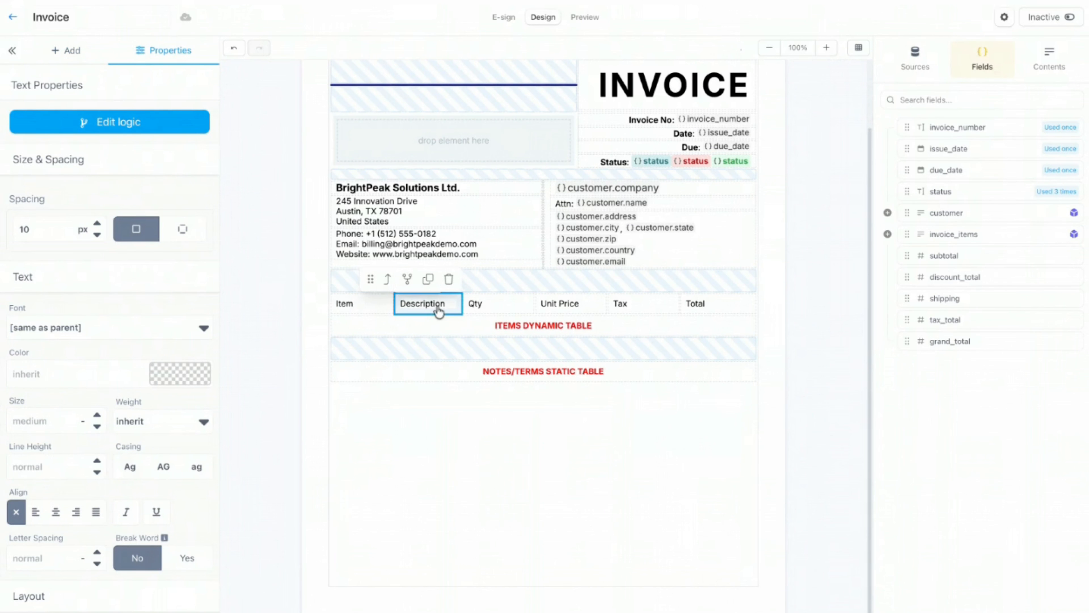
{"action": "left_click", "coordinate": [387, 281]}
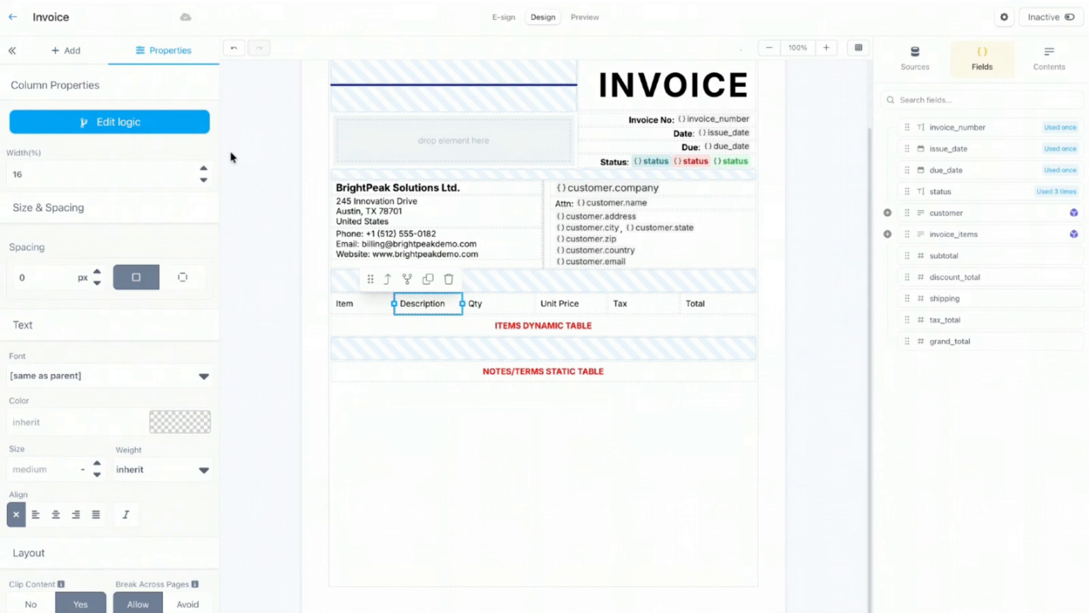
{"action": "left_click", "coordinate": [204, 168]}
{"action": "left_click", "coordinate": [204, 168]}
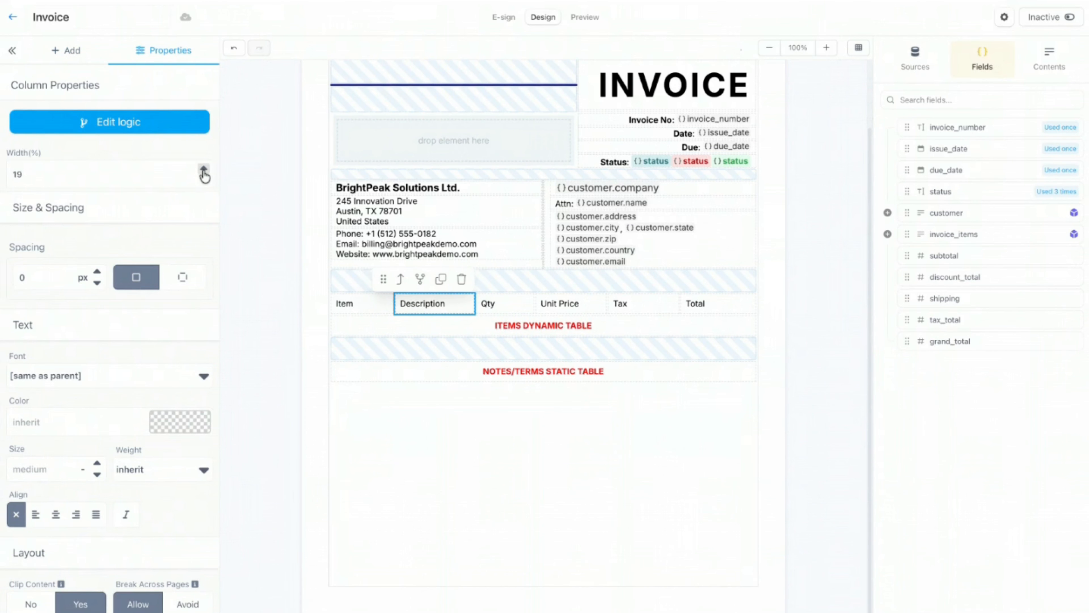
{"action": "left_click", "coordinate": [204, 169]}
{"action": "left_click", "coordinate": [204, 168]}
{"action": "left_click", "coordinate": [203, 168]}
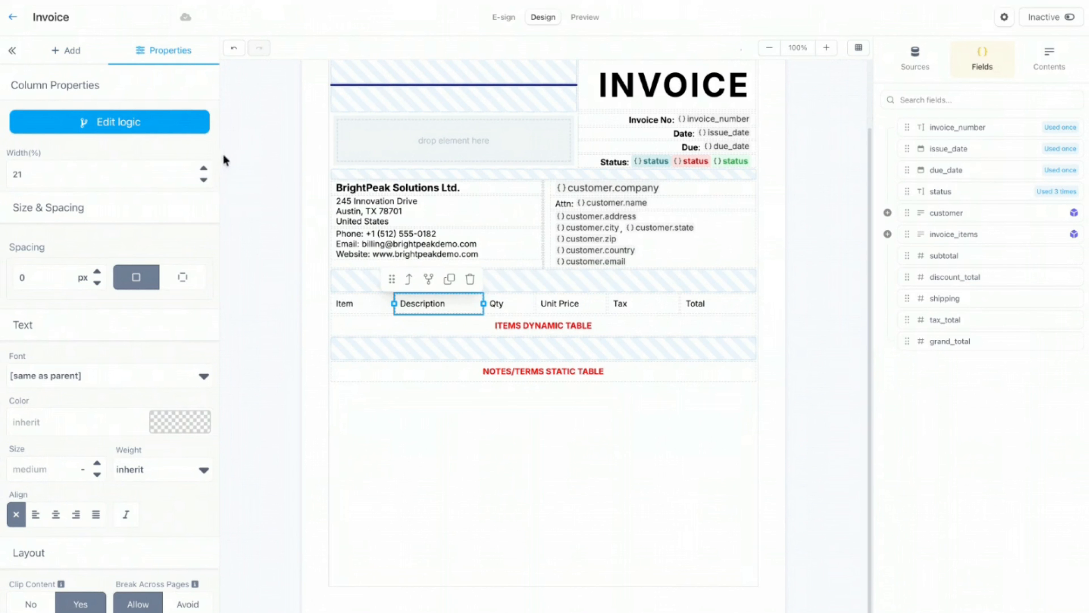
{"action": "left_click", "coordinate": [204, 169]}
{"action": "left_click", "coordinate": [203, 168]}
{"action": "left_click", "coordinate": [204, 168]}
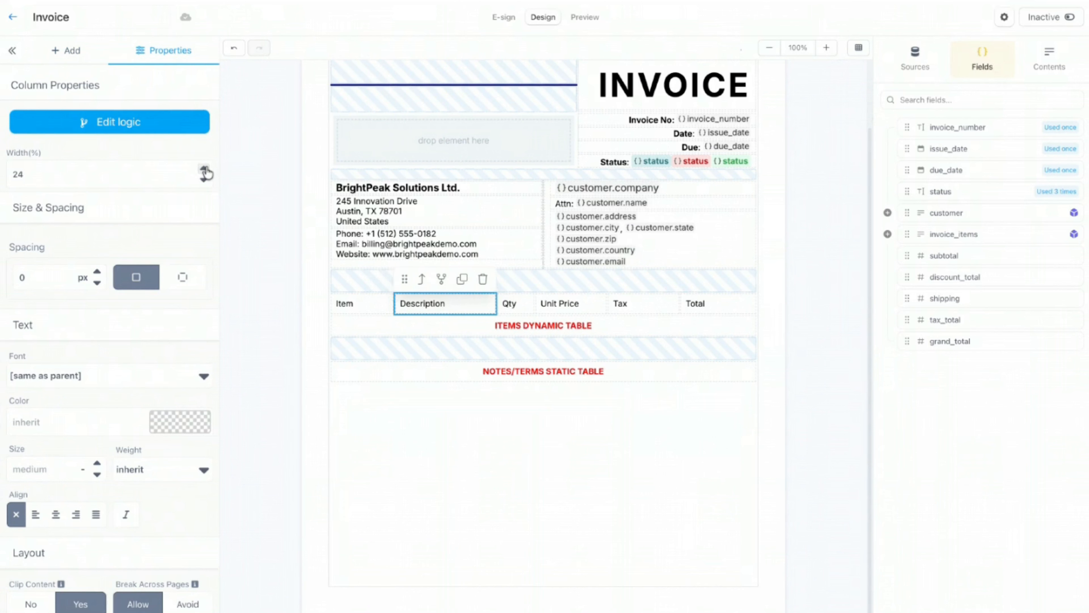
{"action": "left_click", "coordinate": [204, 169]}
{"action": "left_click", "coordinate": [204, 169]}
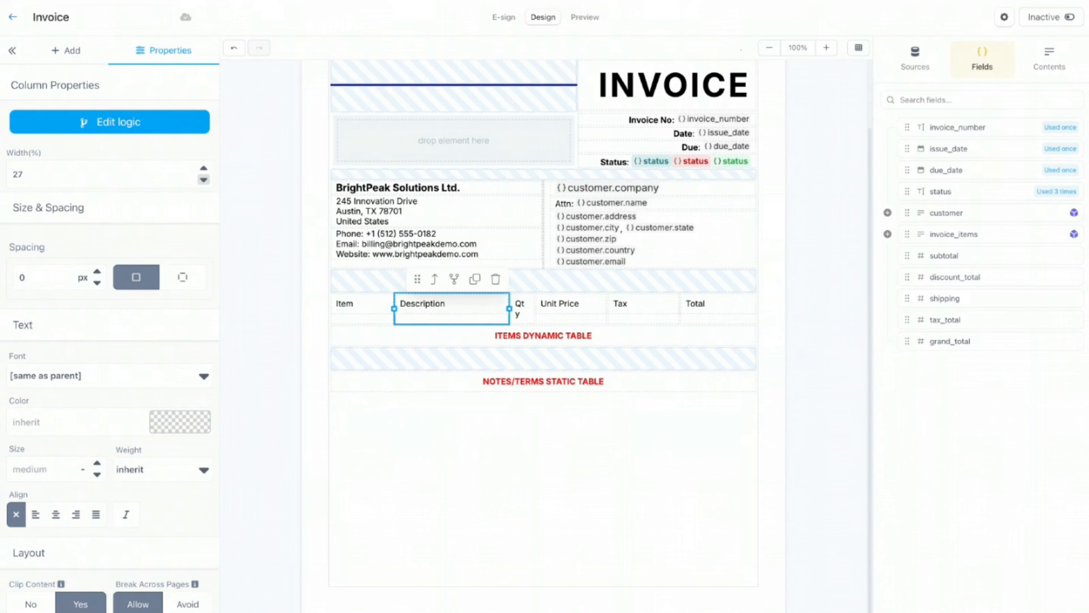
Step: Narrow the Total column by two percent and drag the Tax column narrower
{"action": "left_click", "coordinate": [565, 310]}
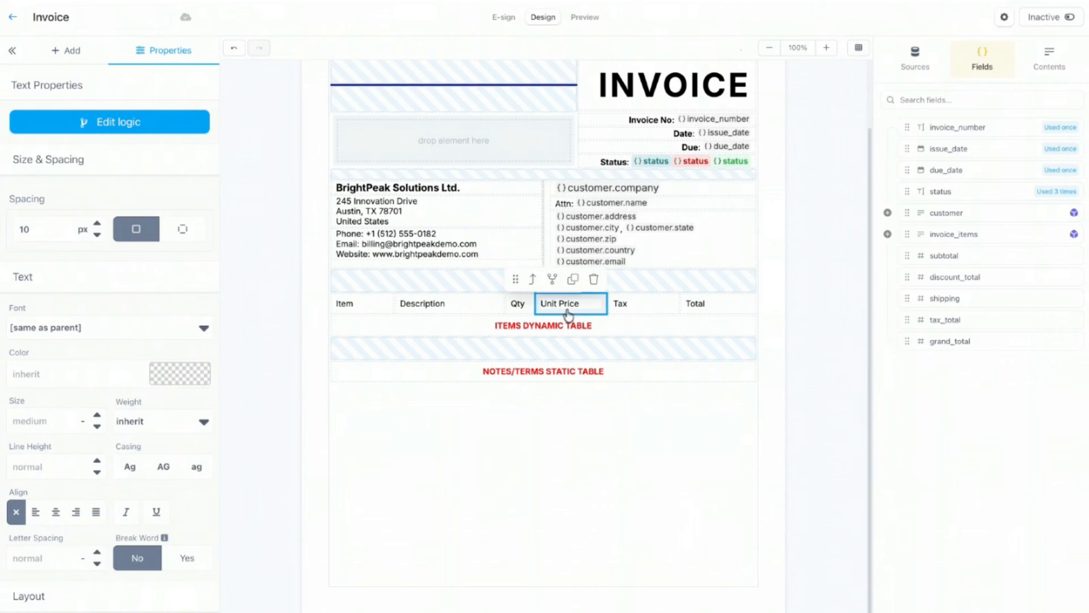
{"action": "left_click", "coordinate": [693, 307]}
{"action": "left_click", "coordinate": [683, 283]}
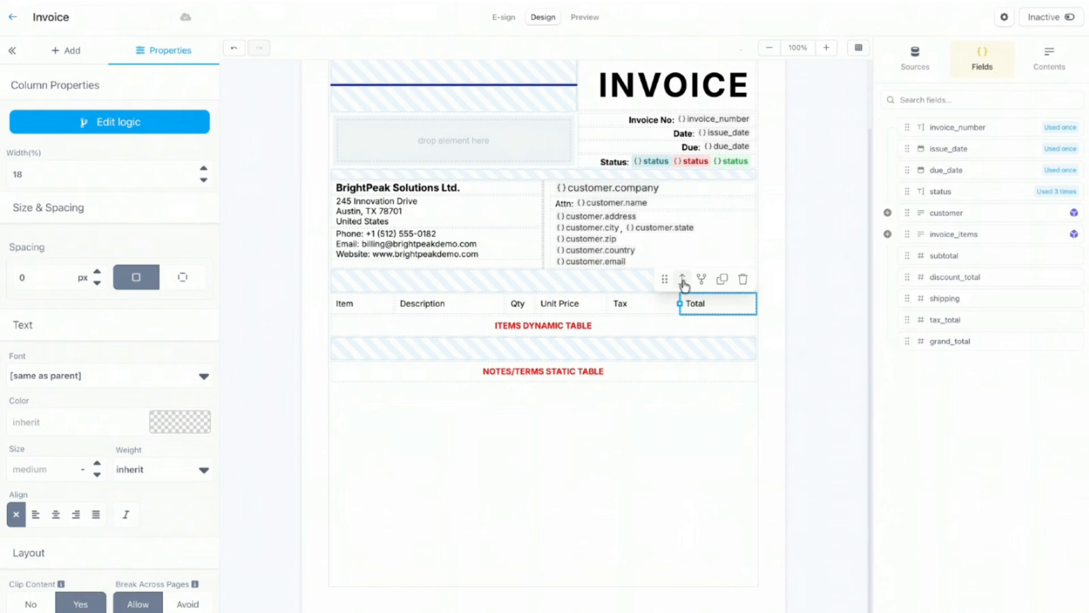
{"action": "left_click", "coordinate": [203, 180]}
{"action": "left_click", "coordinate": [204, 180]}
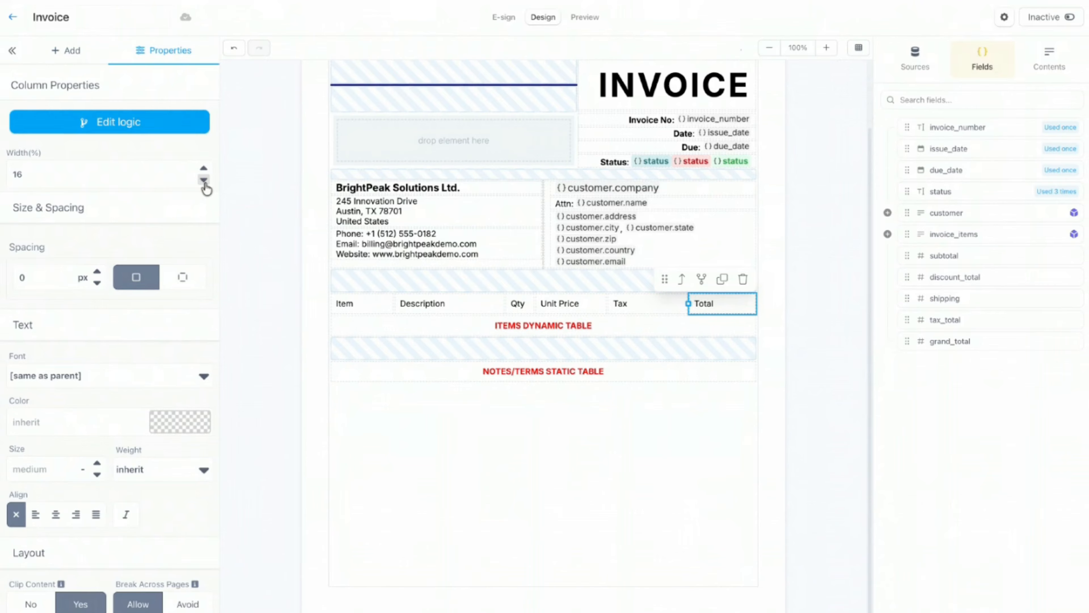
{"action": "left_click", "coordinate": [652, 306]}
{"action": "left_click", "coordinate": [615, 279]}
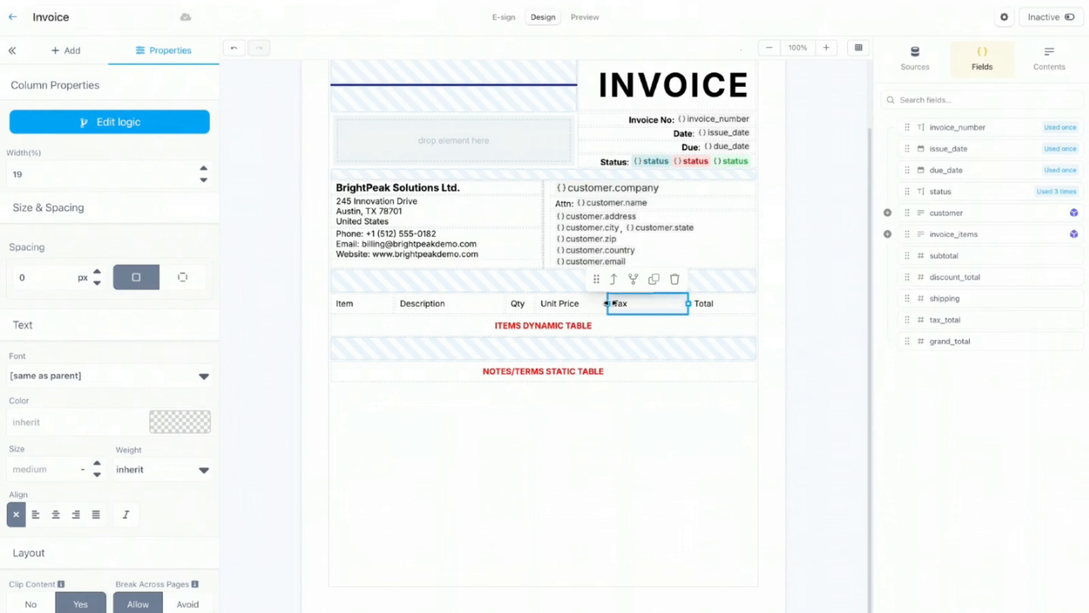
{"action": "left_click_drag", "start_coordinate": [607, 303], "coordinate": [651, 304]}
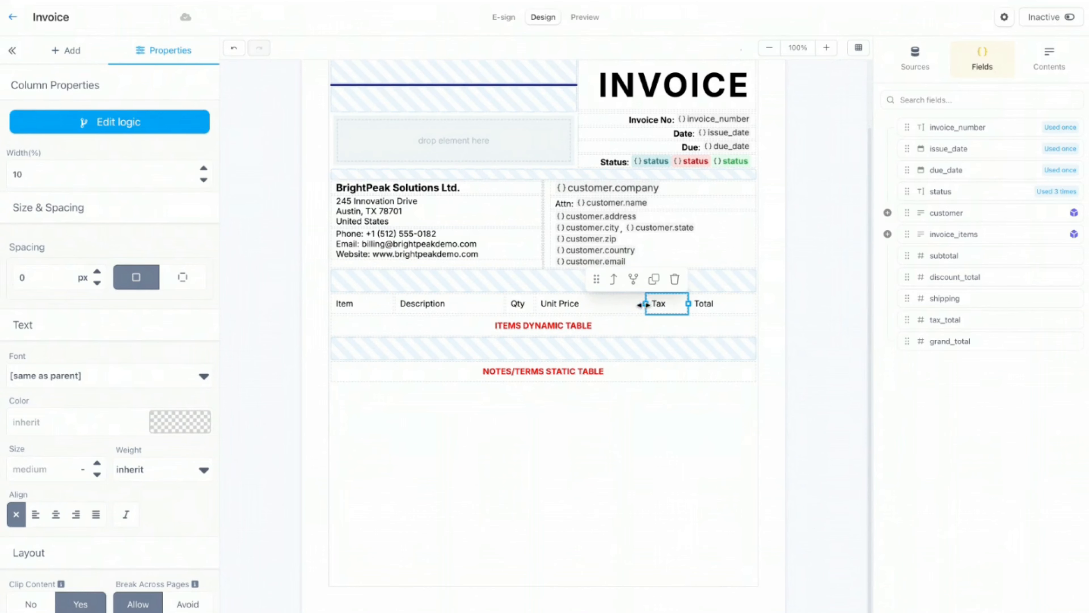
Step: Narrow the Unit Price column to about 16% and shrink the Qty column
{"action": "left_click", "coordinate": [607, 304]}
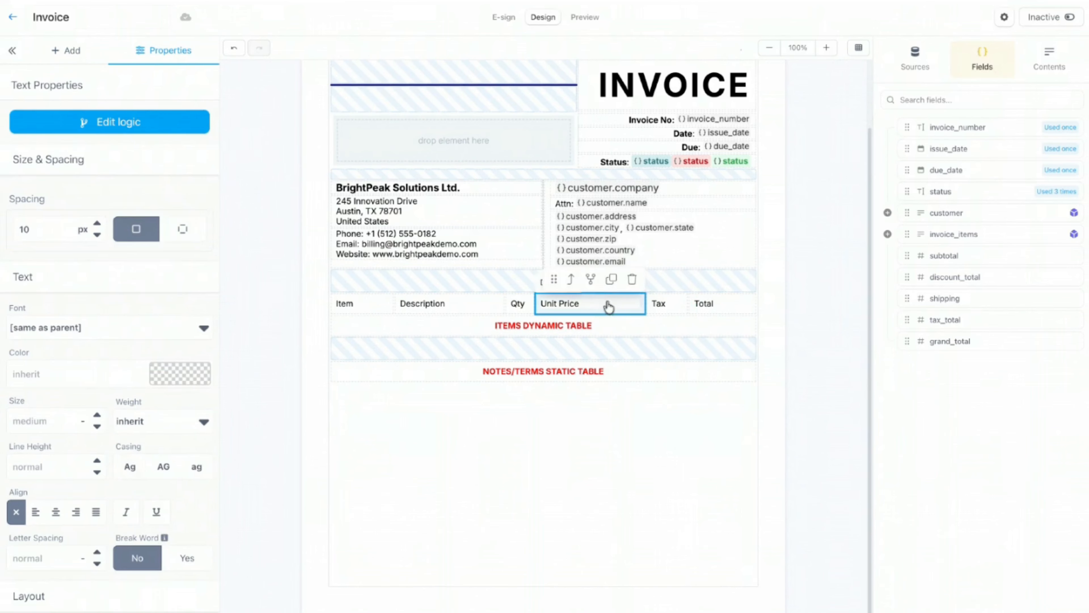
{"action": "left_click", "coordinate": [590, 280]}
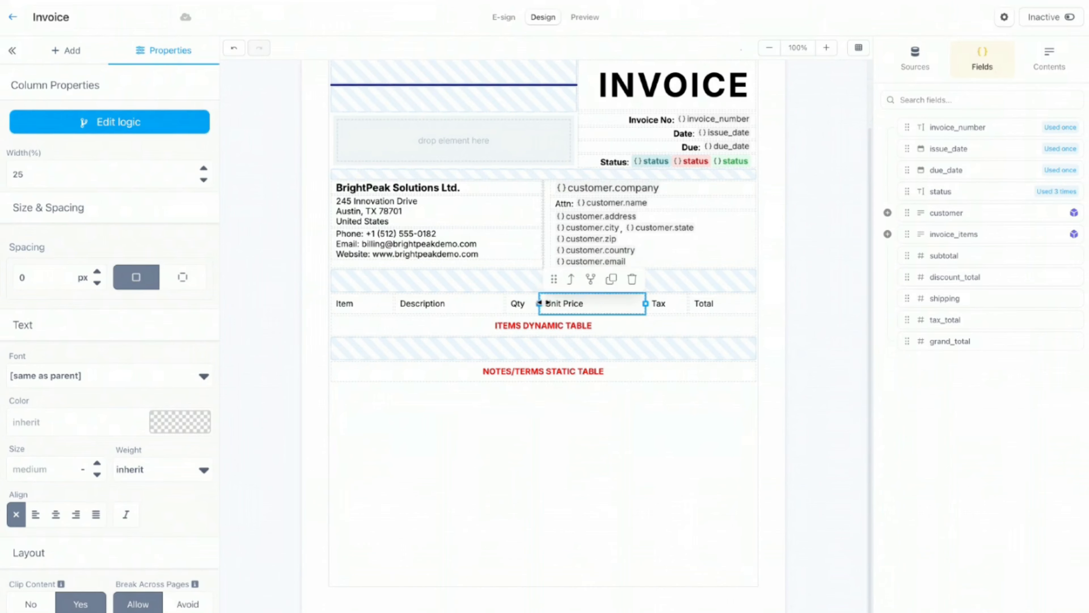
{"action": "left_click_drag", "start_coordinate": [548, 303], "coordinate": [588, 304]}
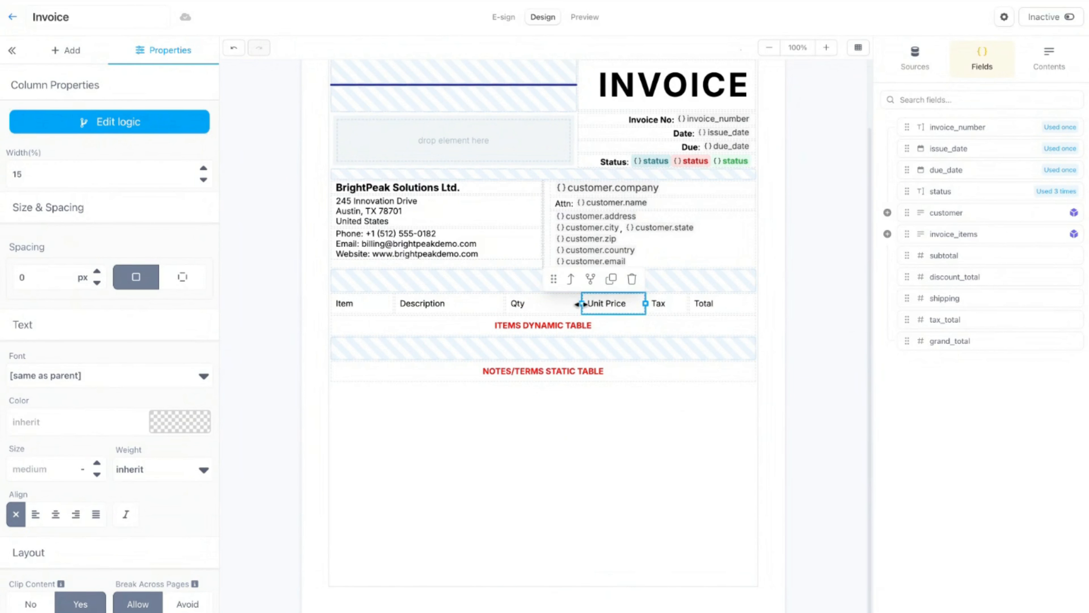
{"action": "left_click", "coordinate": [520, 303]}
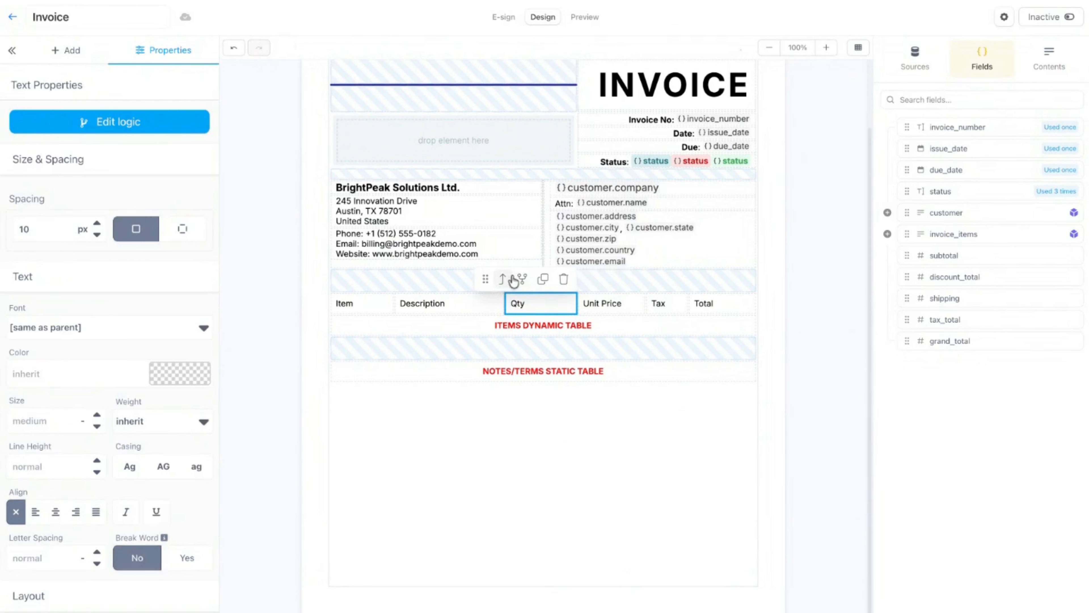
{"action": "left_click", "coordinate": [505, 280]}
{"action": "left_click_drag", "start_coordinate": [505, 303], "coordinate": [547, 305]}
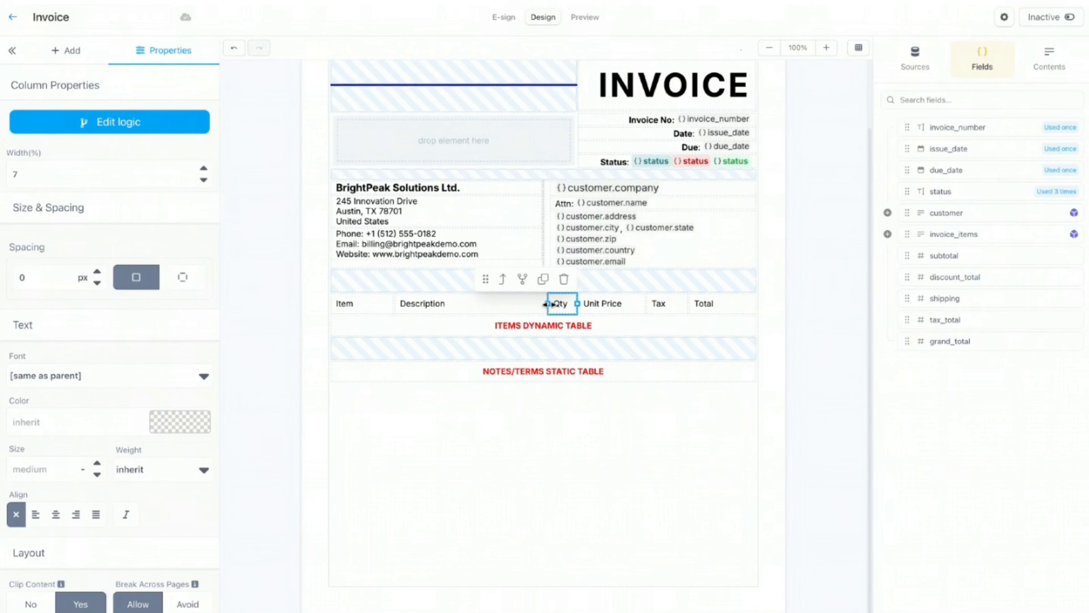
Step: Widen the Item column to 19% and check the Description column's width
{"action": "left_click", "coordinate": [376, 304]}
{"action": "left_click", "coordinate": [319, 279]}
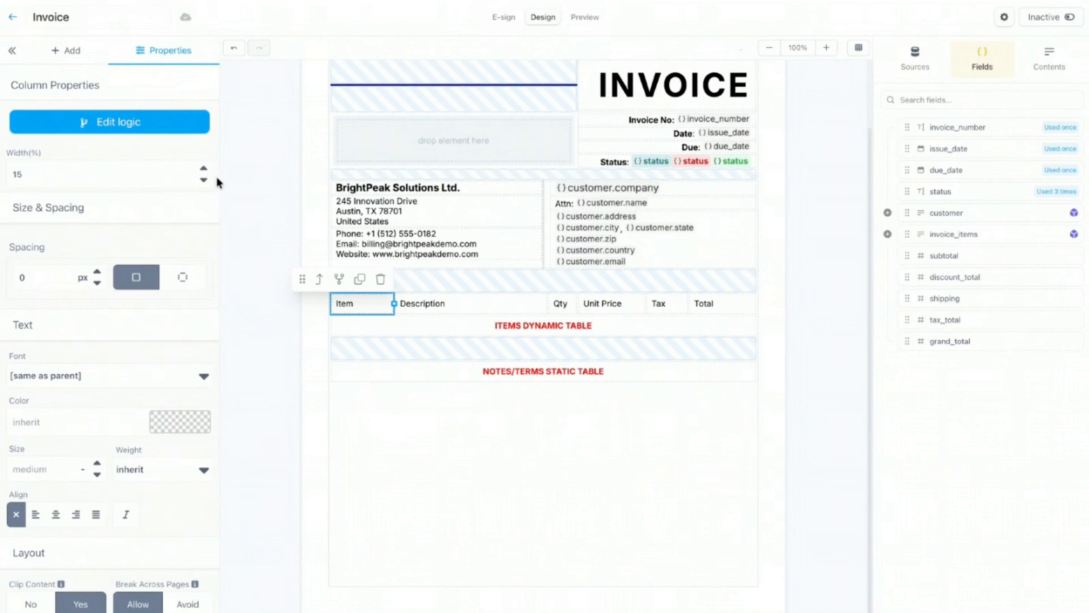
{"action": "left_click", "coordinate": [204, 169]}
{"action": "left_click", "coordinate": [204, 169]}
{"action": "left_click", "coordinate": [204, 168]}
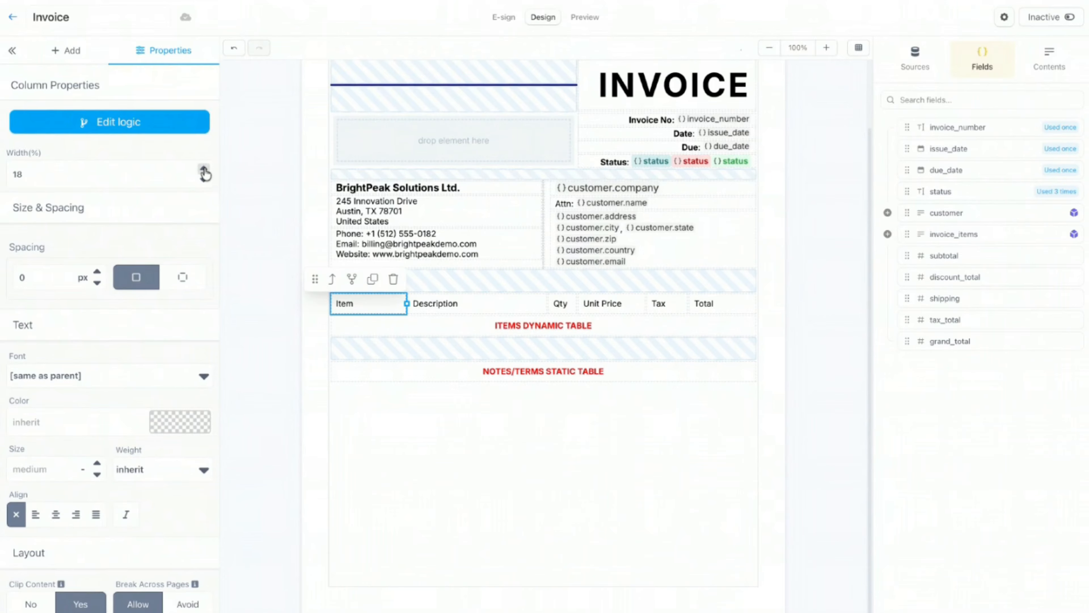
{"action": "left_click", "coordinate": [466, 310]}
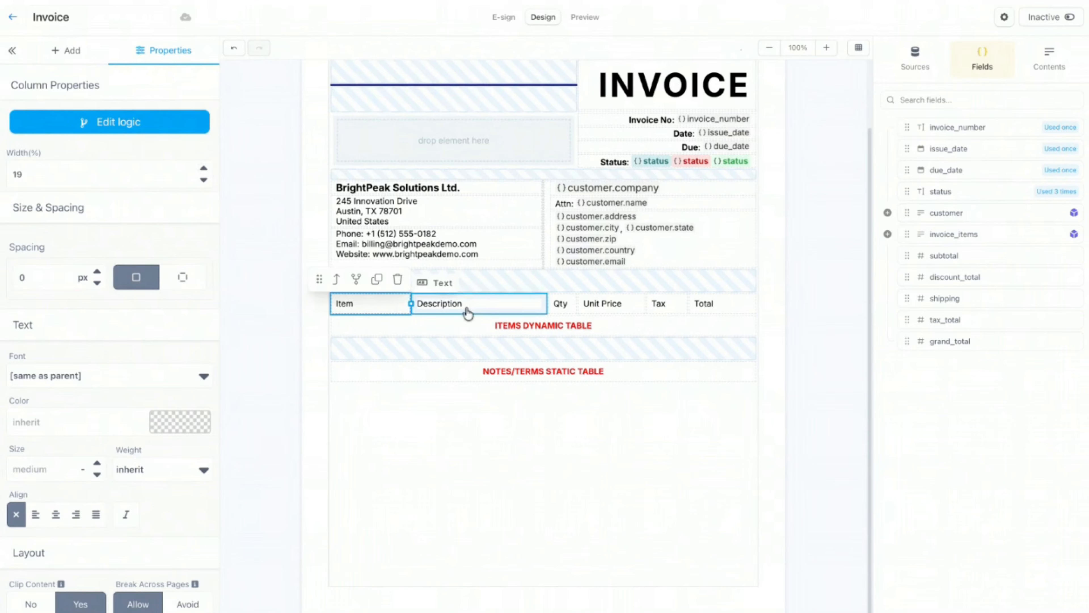
{"action": "left_click", "coordinate": [473, 279]}
{"action": "left_click", "coordinate": [318, 266]}
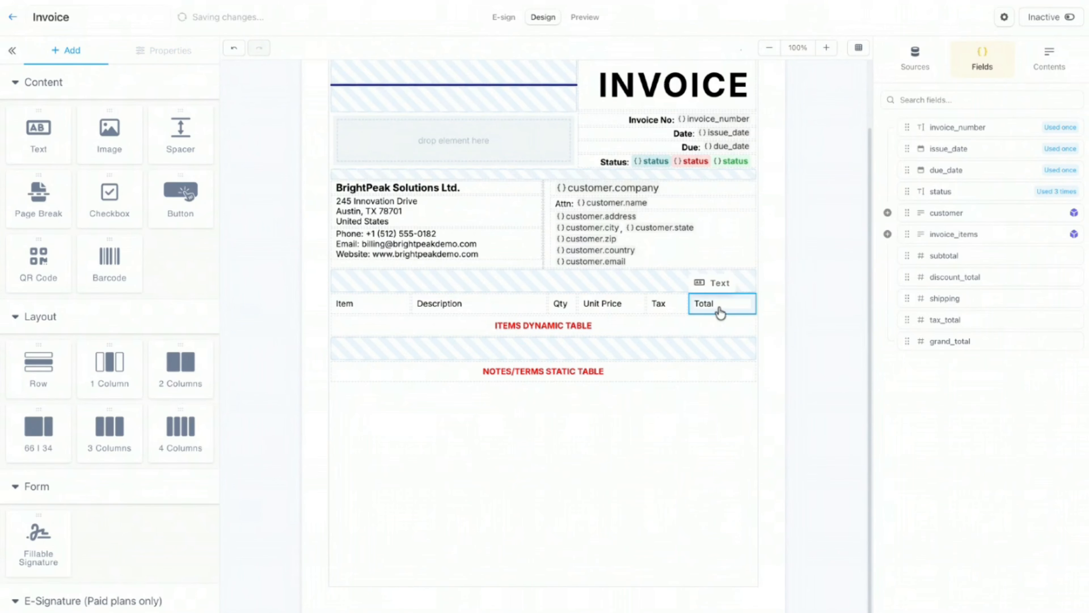
Step: Delete the row holding the ITEMS DYNAMIC TABLE placeholder
{"action": "left_click", "coordinate": [690, 327]}
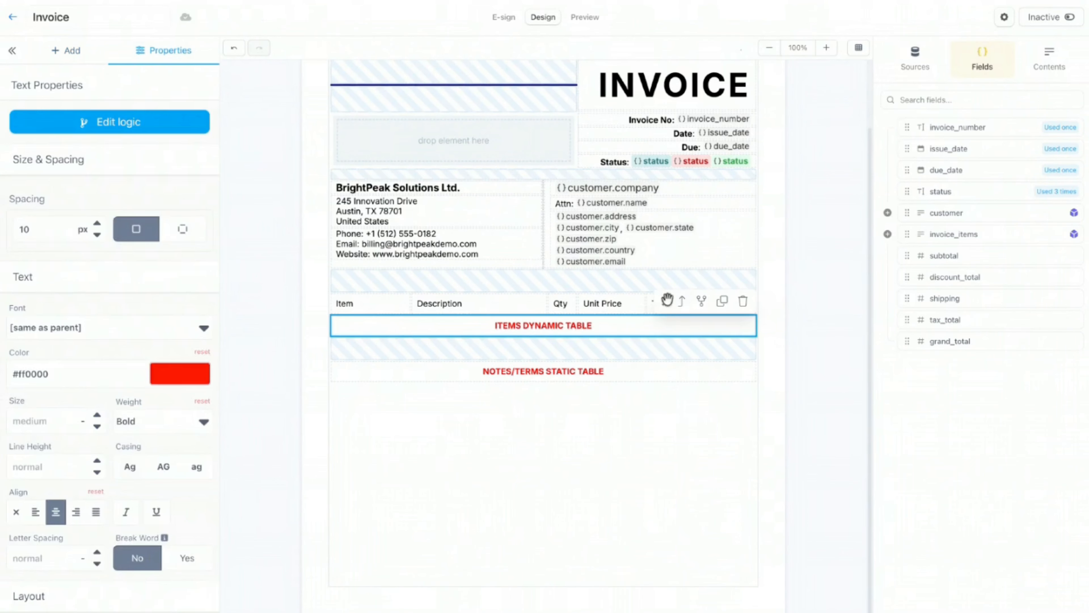
{"action": "left_click", "coordinate": [681, 305]}
{"action": "left_click", "coordinate": [681, 305]}
{"action": "left_click", "coordinate": [742, 301]}
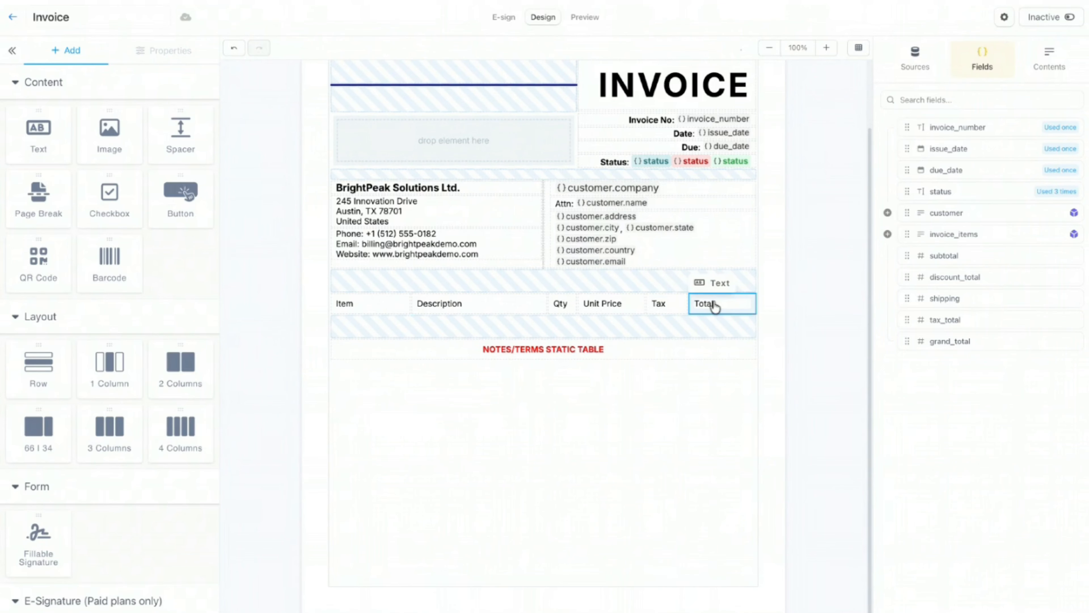
Step: Select the whole items header row and duplicate it
{"action": "left_click", "coordinate": [714, 306]}
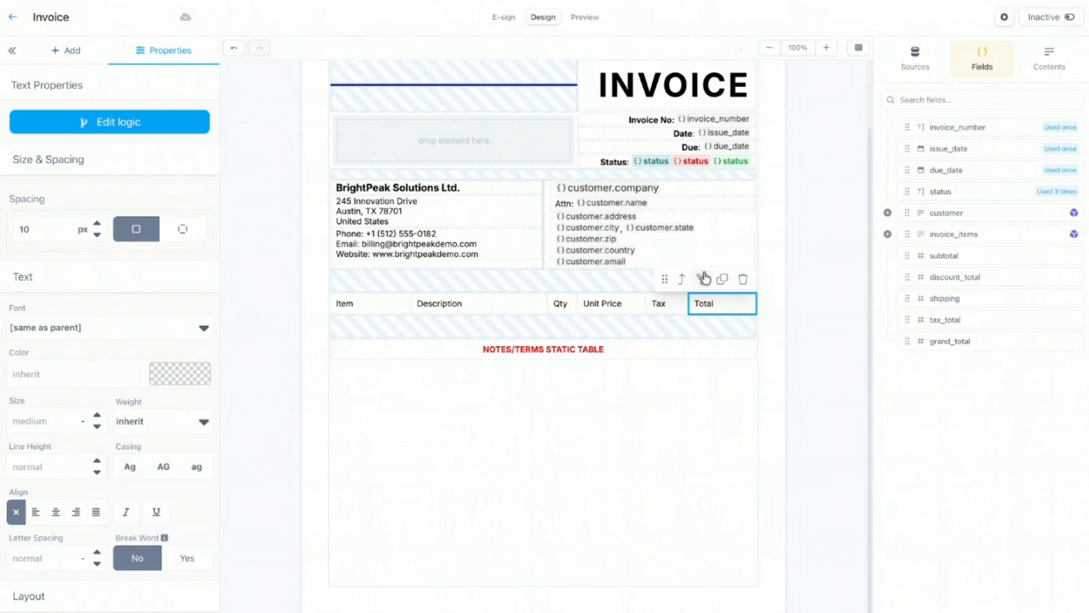
{"action": "left_click", "coordinate": [1036, 80]}
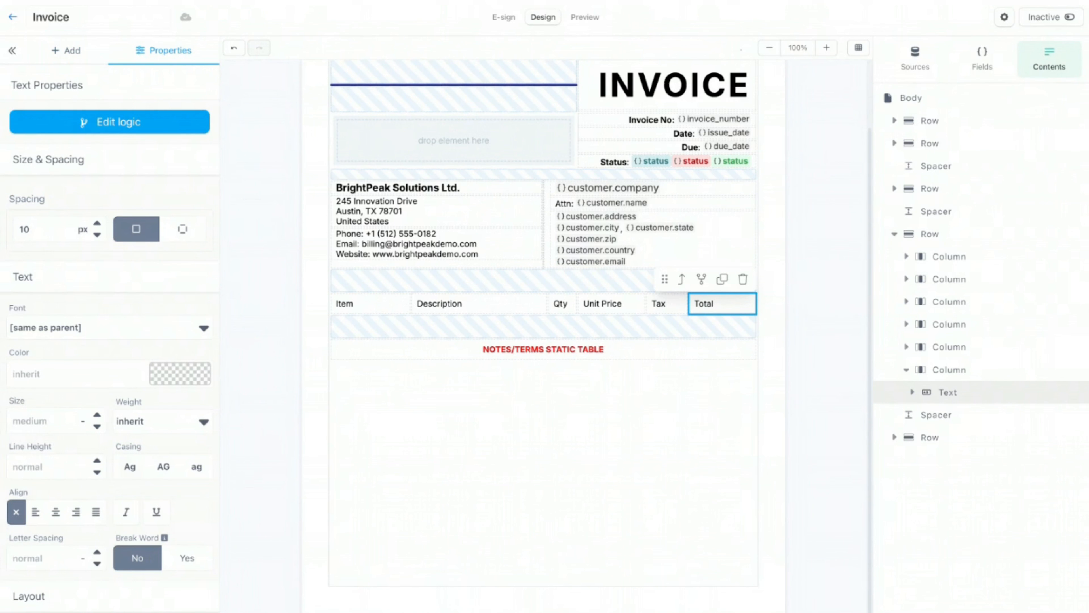
{"action": "left_click", "coordinate": [930, 234]}
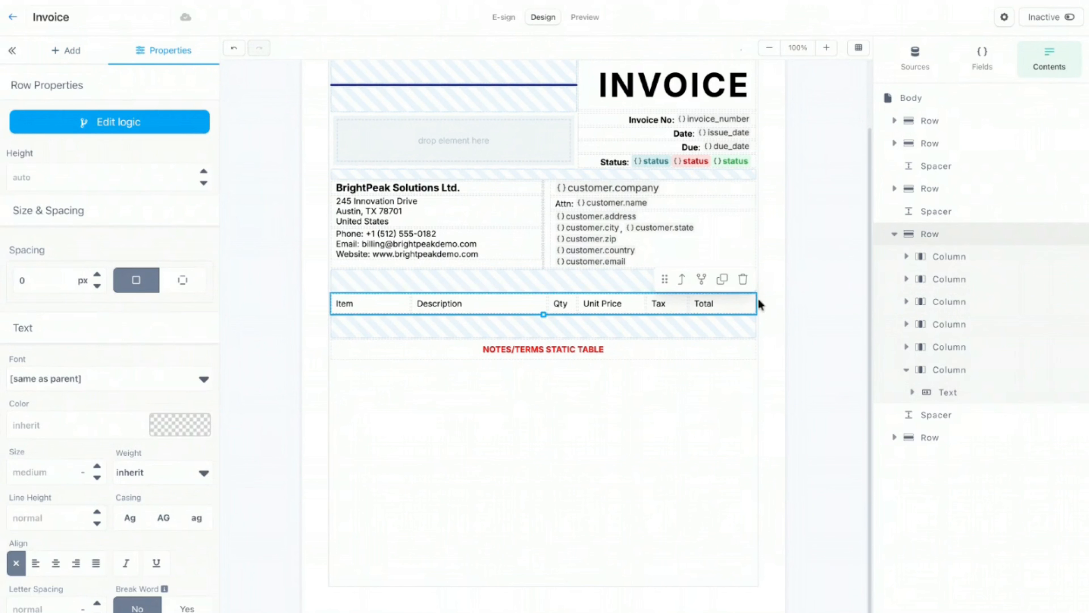
{"action": "left_click", "coordinate": [735, 314]}
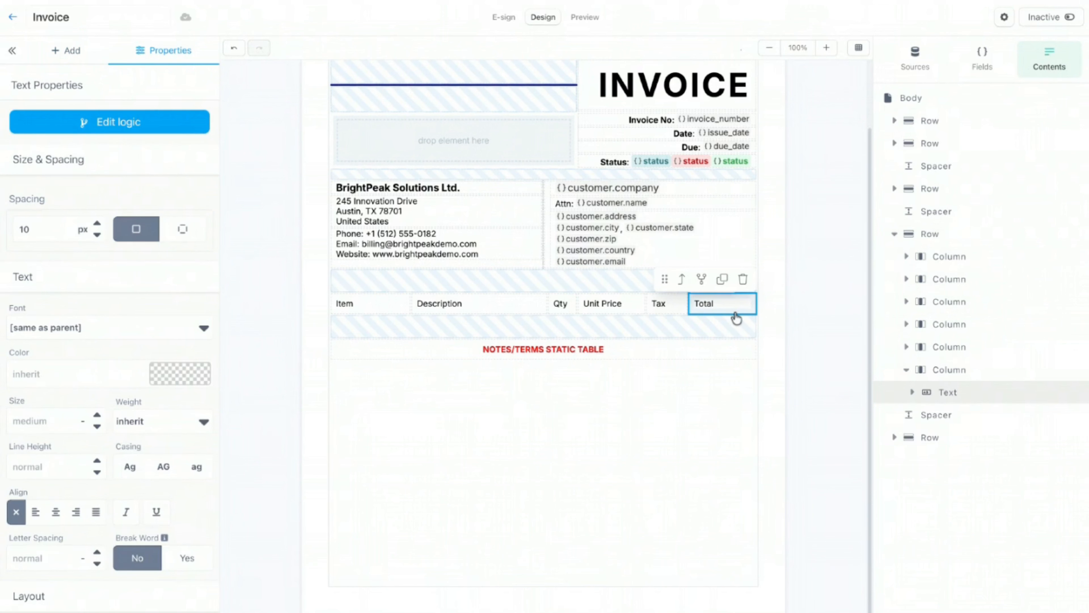
{"action": "left_click", "coordinate": [682, 279]}
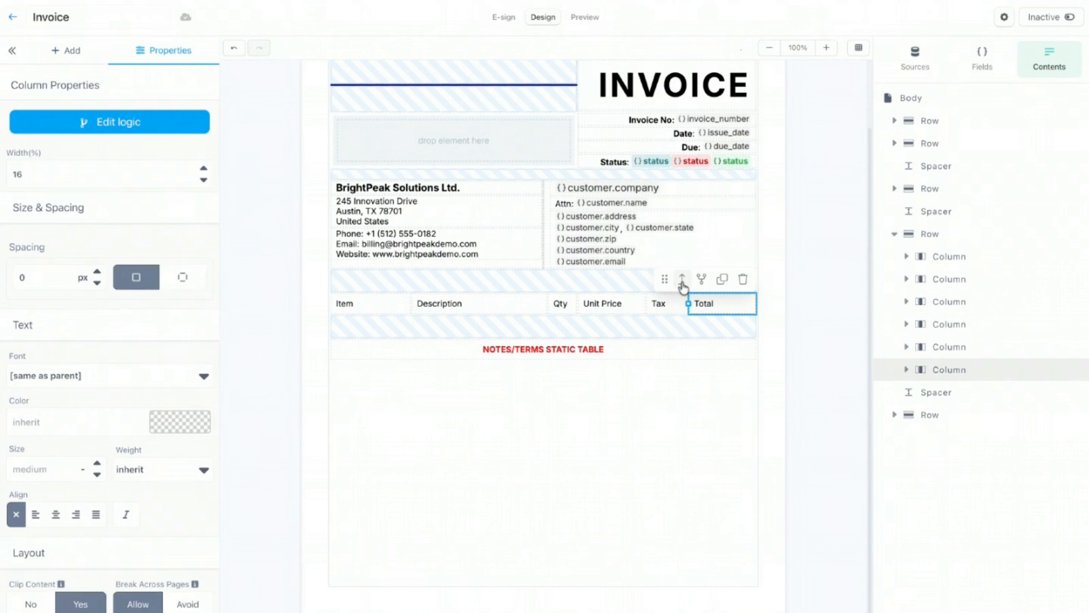
{"action": "left_click", "coordinate": [681, 279]}
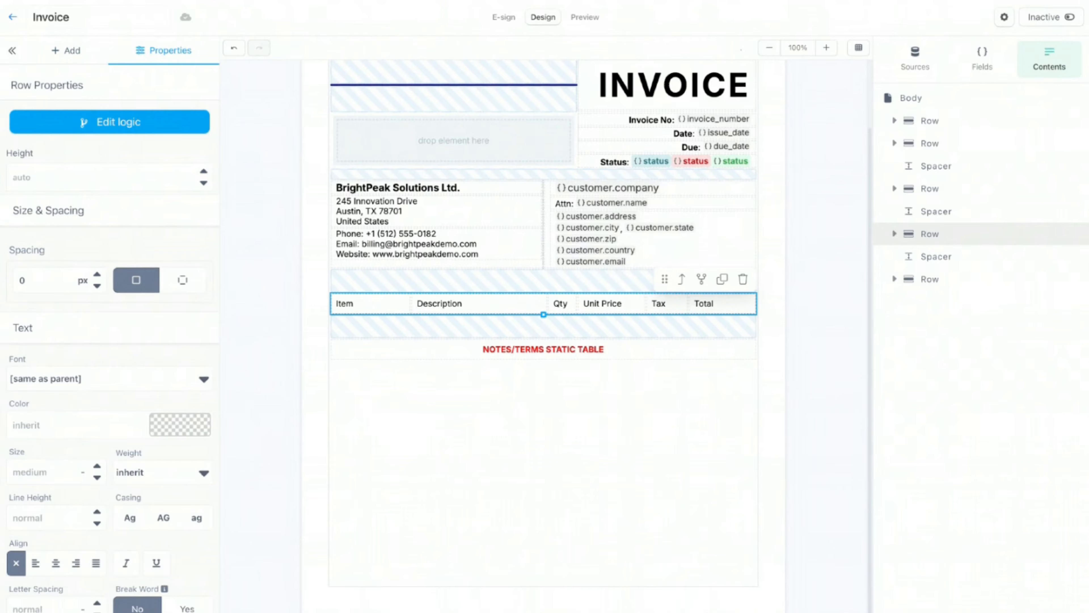
{"action": "left_click", "coordinate": [722, 279]}
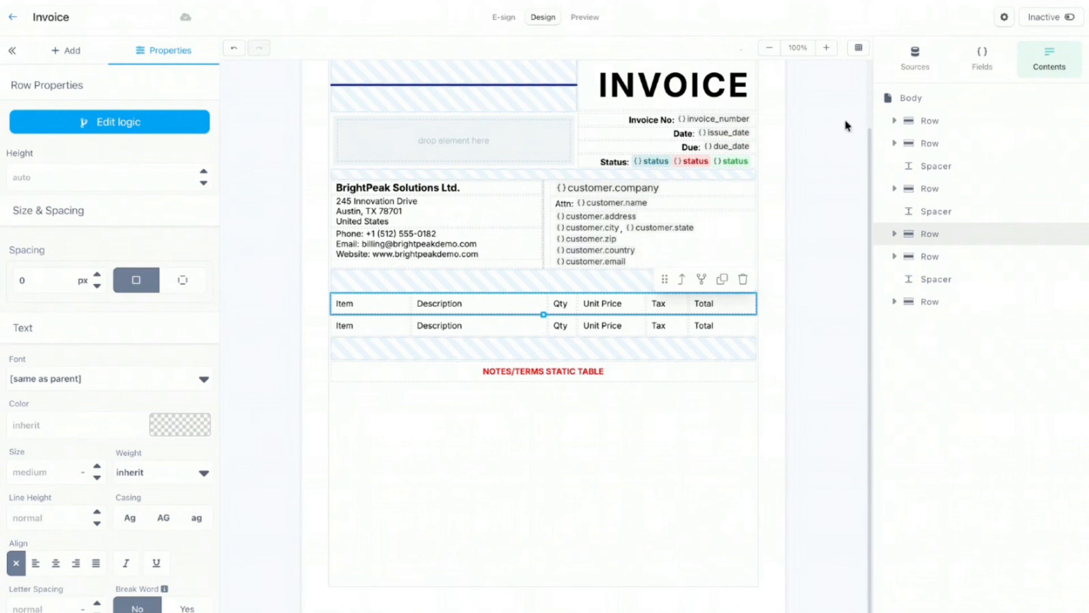
Step: Clear the Item, Description and Qty labels from the copied row
{"action": "left_click", "coordinate": [988, 63]}
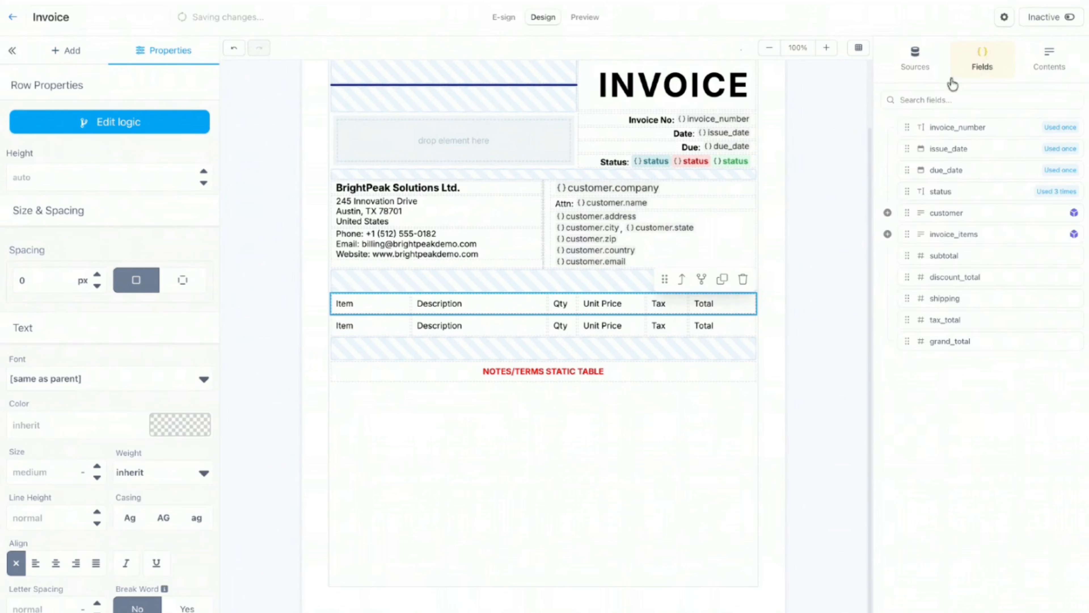
{"action": "left_click", "coordinate": [375, 335]}
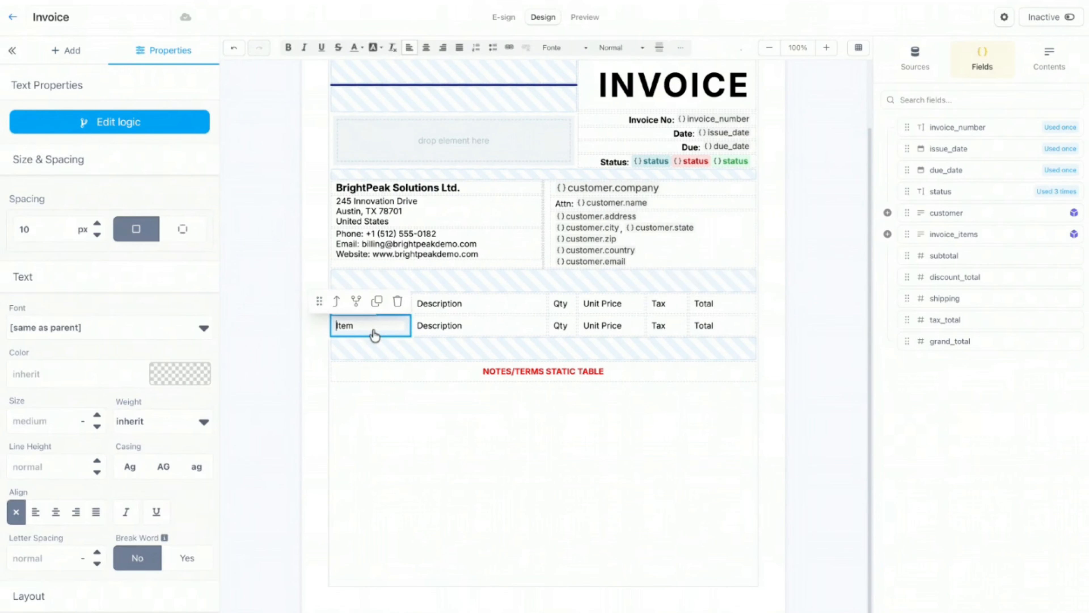
{"action": "key", "text": "BackSpace"}
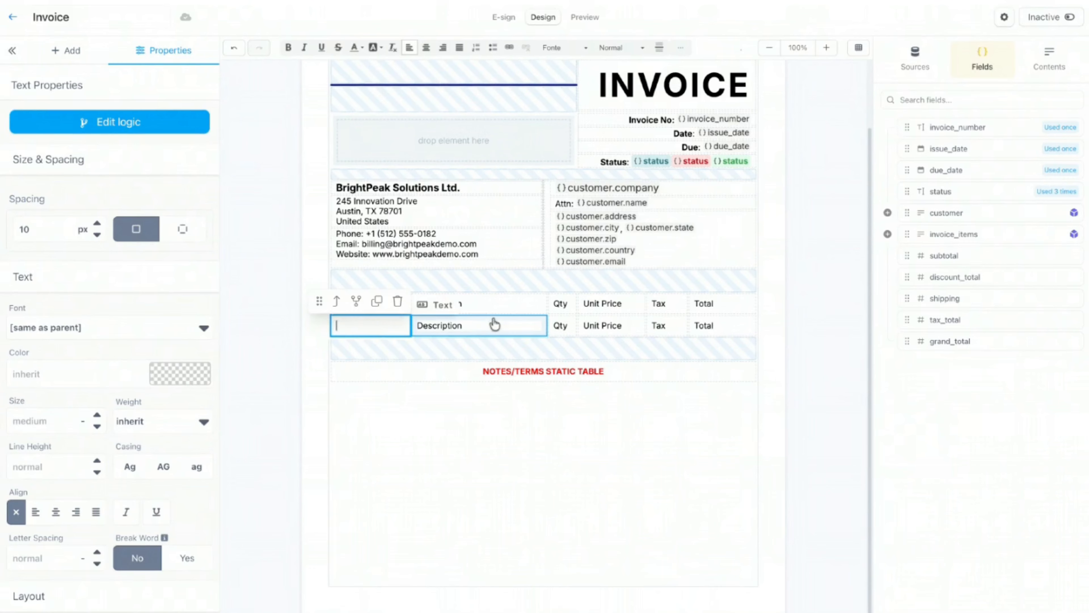
{"action": "left_click", "coordinate": [479, 338]}
{"action": "key", "text": "ctrl+a"}
{"action": "key", "text": "BackSpace"}
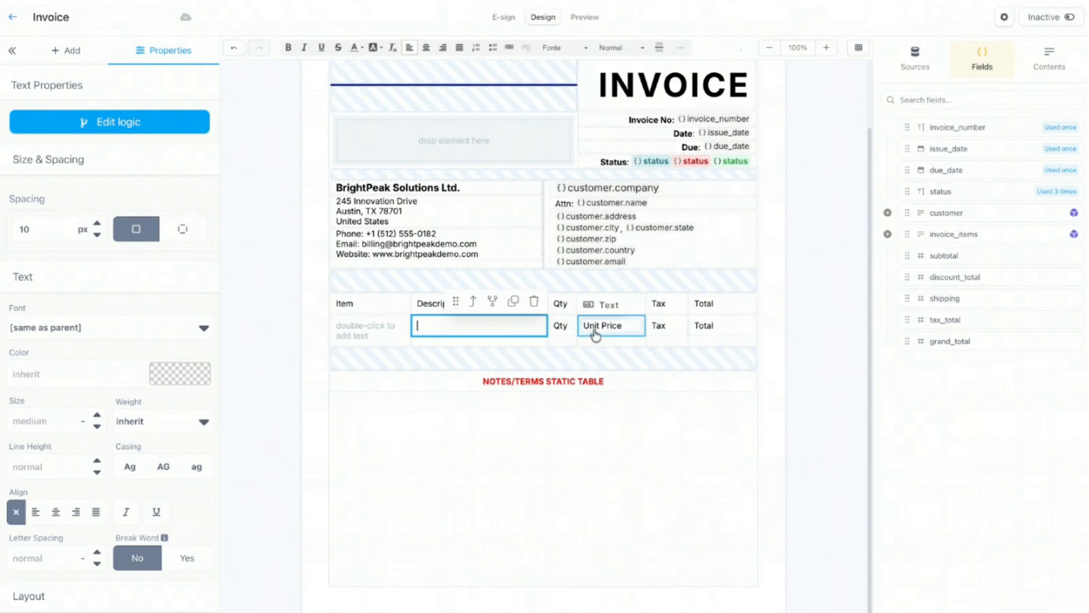
{"action": "left_click", "coordinate": [562, 328]}
{"action": "key", "text": "ctrl+a"}
{"action": "key", "text": "BackSpace"}
Step: Clear the Unit Price, Tax and Total labels from the copied row
{"action": "left_click", "coordinate": [603, 331]}
{"action": "key", "text": "ctrl+a"}
{"action": "key", "text": "BackSpace"}
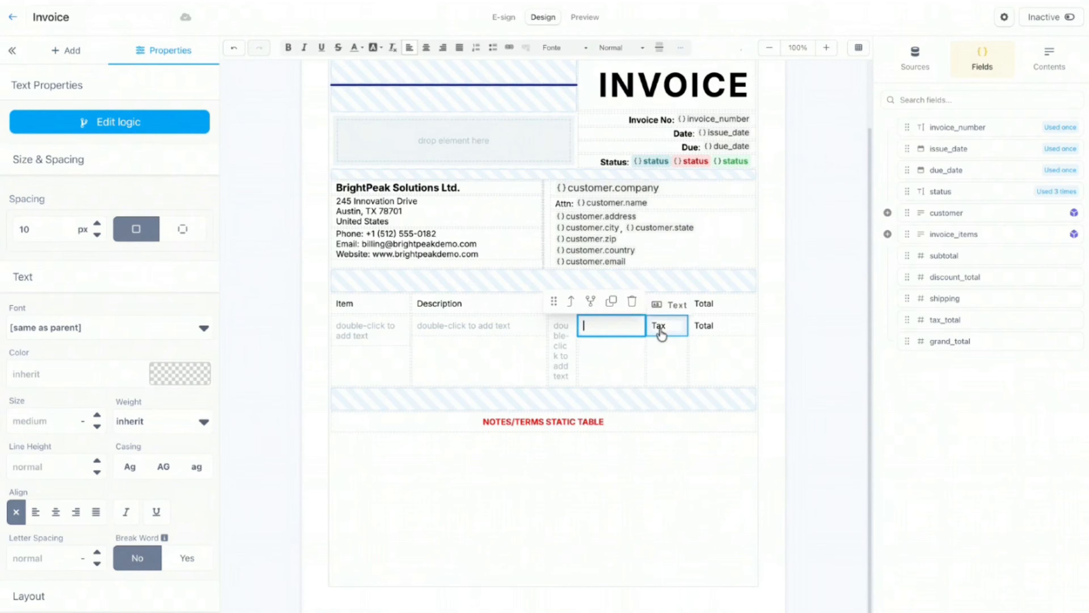
{"action": "left_click", "coordinate": [663, 330]}
{"action": "key", "text": "ctrl+a"}
{"action": "key", "text": "BackSpace"}
{"action": "left_click", "coordinate": [719, 334]}
{"action": "key", "text": "ctrl+a"}
{"action": "key", "text": "BackSpace"}
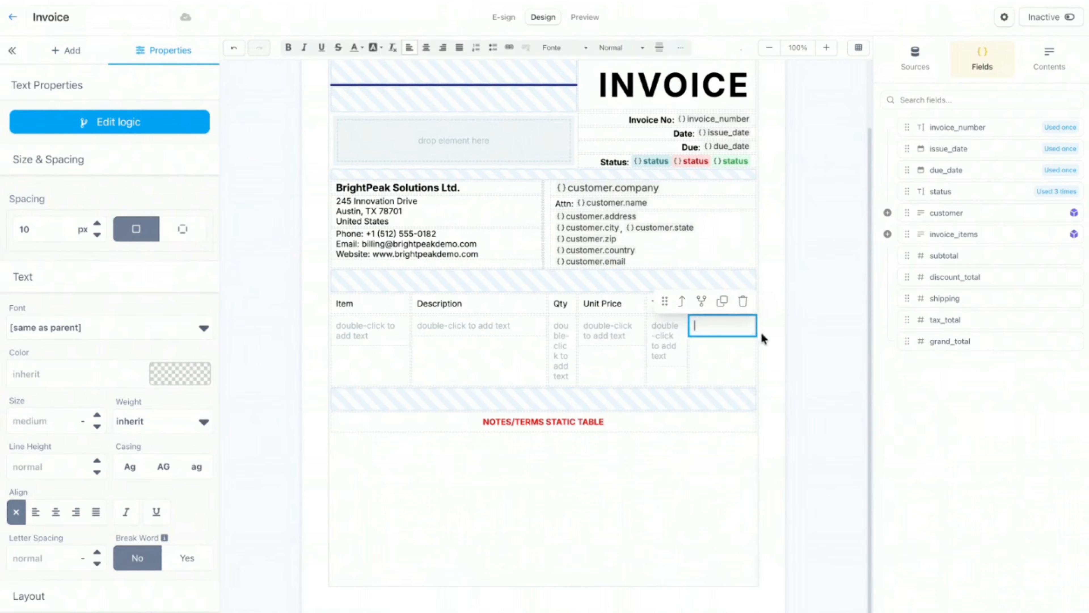
{"action": "left_click", "coordinate": [777, 330]}
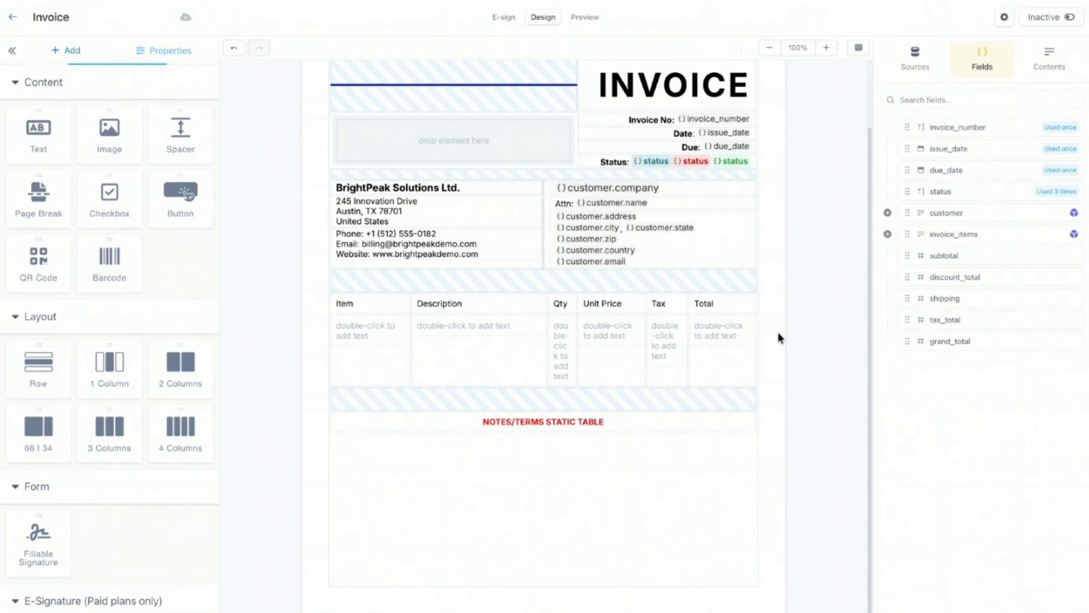
Step: Insert item_name, item_description, quantity, unit_price, tax_rate and line_total into the blank row, with unit under quantity
{"action": "left_click", "coordinate": [888, 235]}
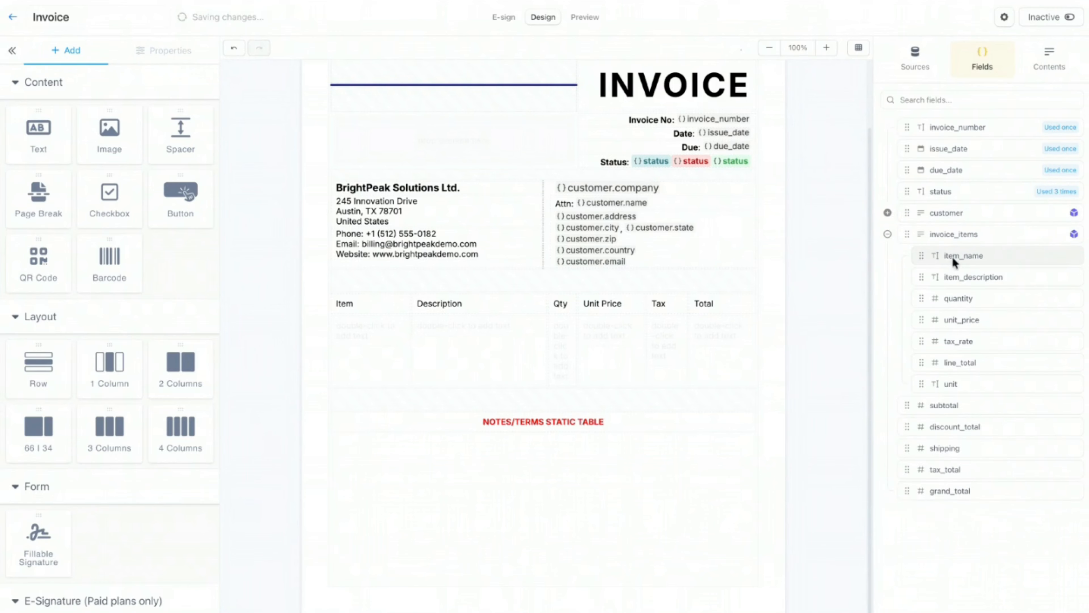
{"action": "left_click_drag", "start_coordinate": [939, 256], "coordinate": [369, 328]}
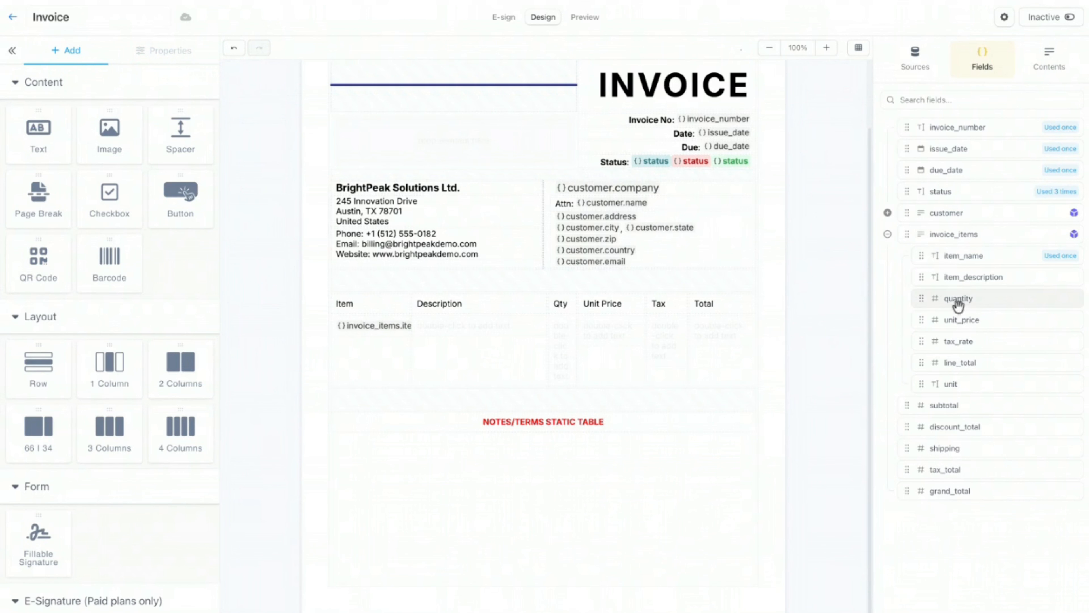
{"action": "left_click_drag", "start_coordinate": [946, 282], "coordinate": [481, 326]}
{"action": "left_click_drag", "start_coordinate": [945, 303], "coordinate": [562, 327]}
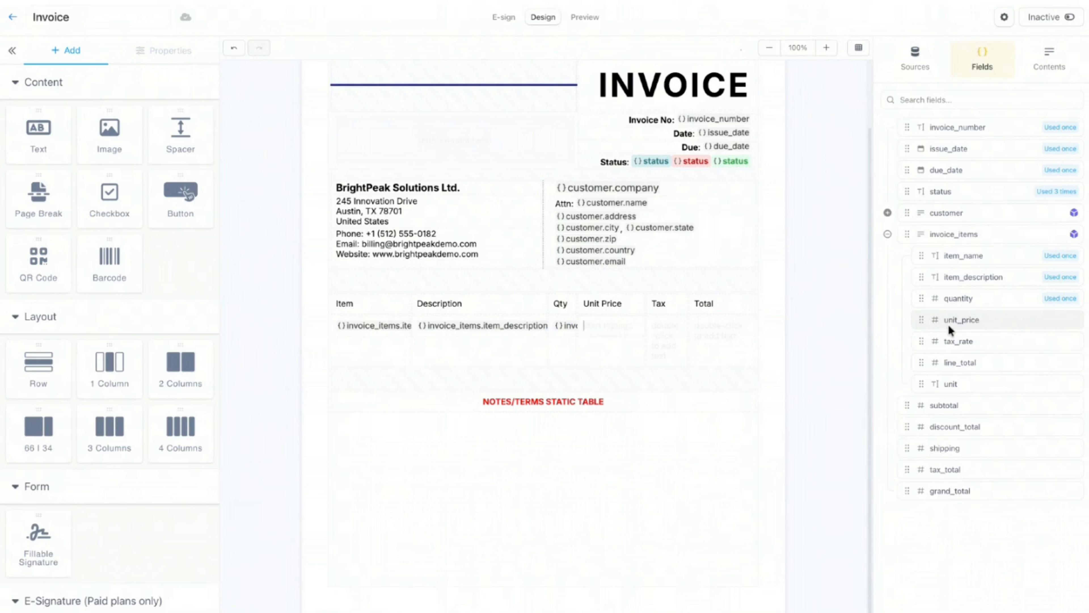
{"action": "left_click", "coordinate": [949, 326]}
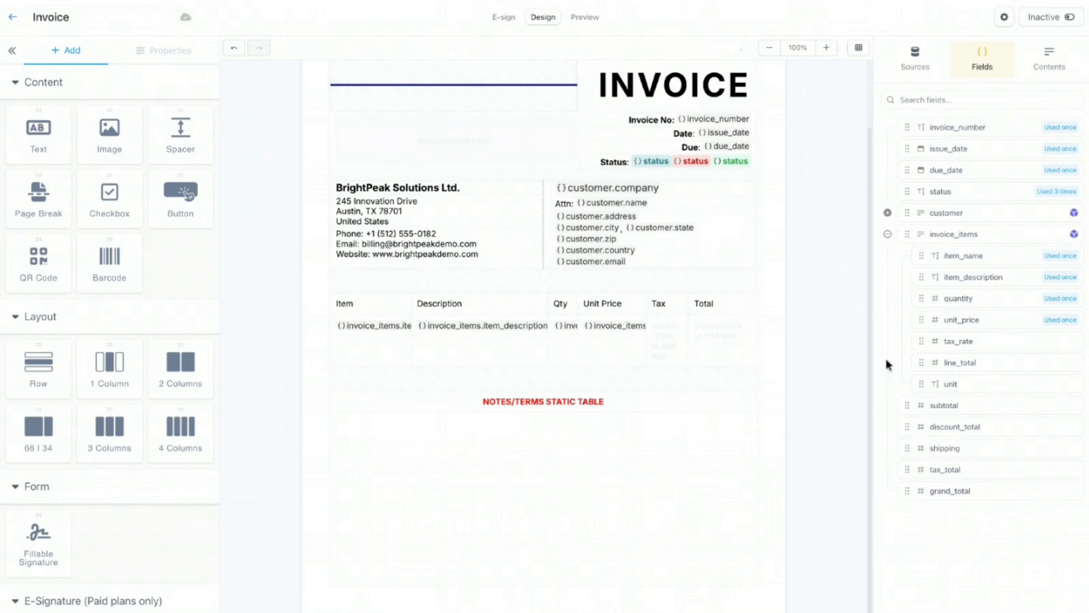
{"action": "left_click", "coordinate": [932, 341]}
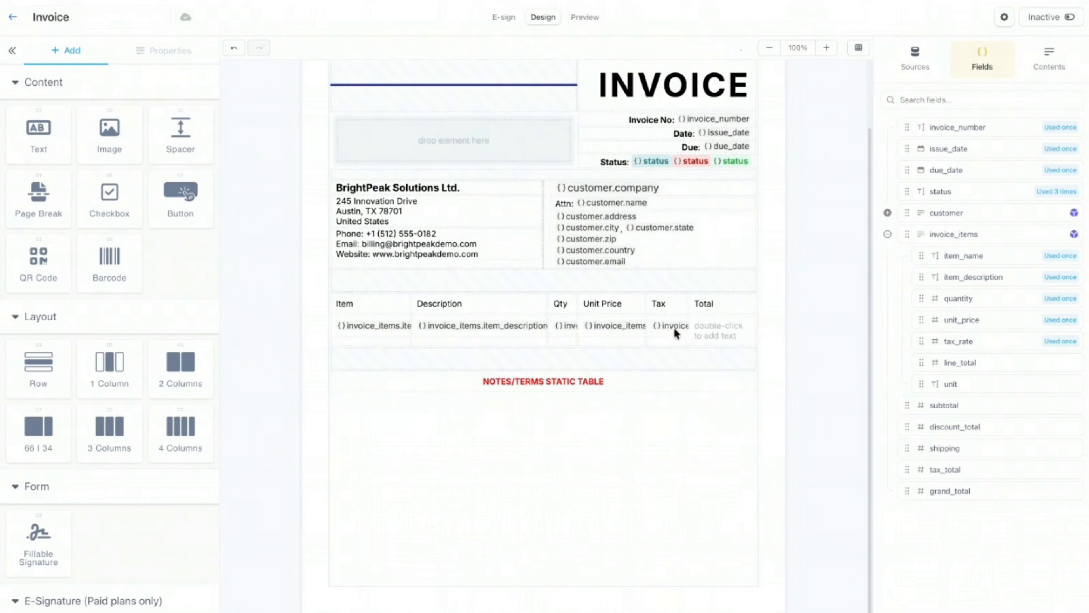
{"action": "left_click", "coordinate": [937, 364]}
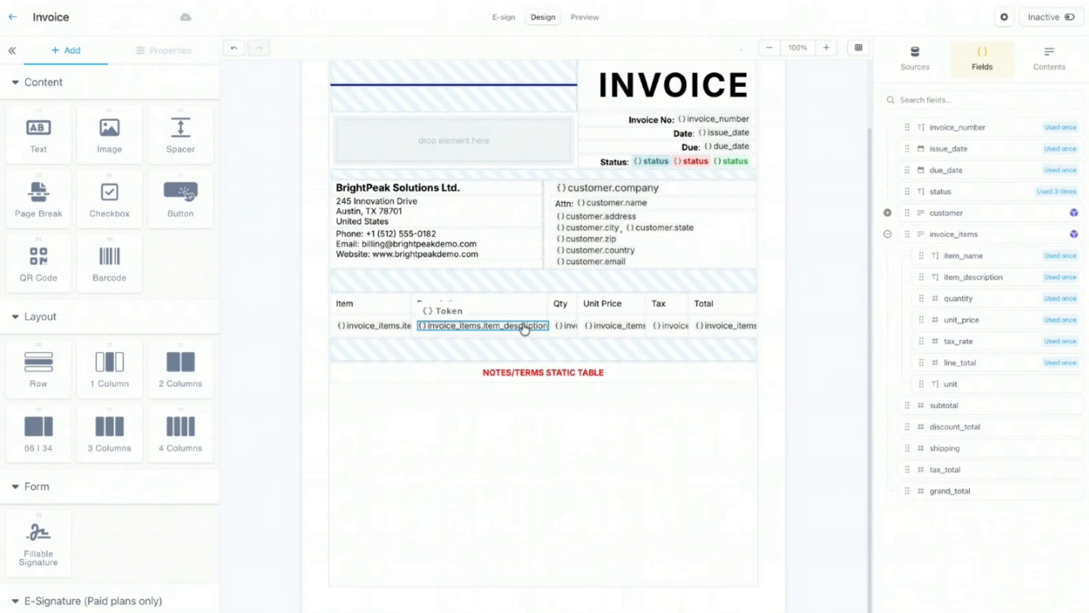
{"action": "left_click", "coordinate": [568, 334]}
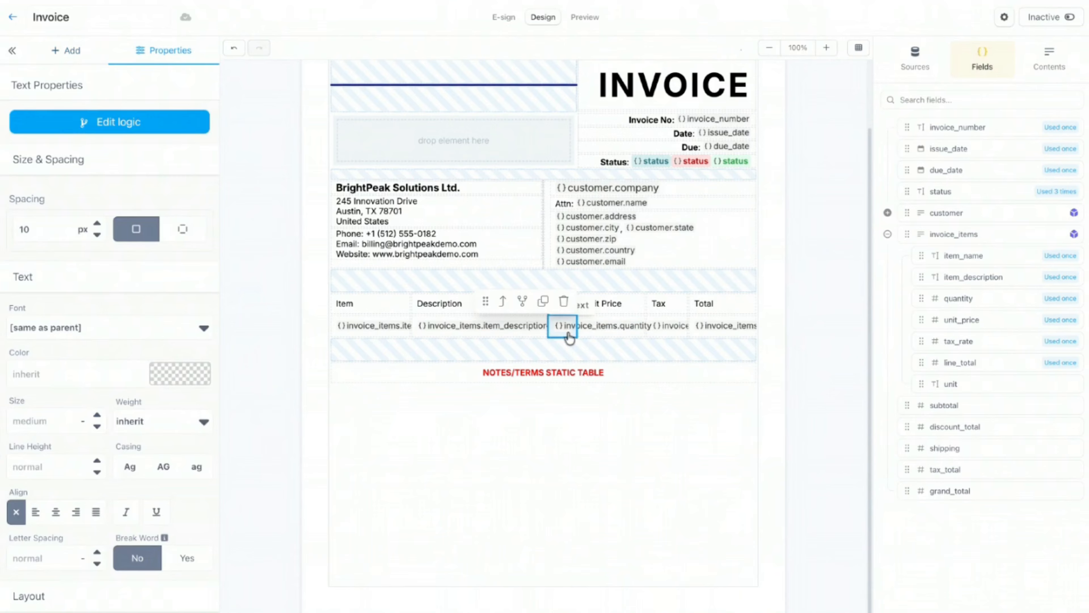
{"action": "left_click_drag", "start_coordinate": [923, 385], "coordinate": [562, 335]}
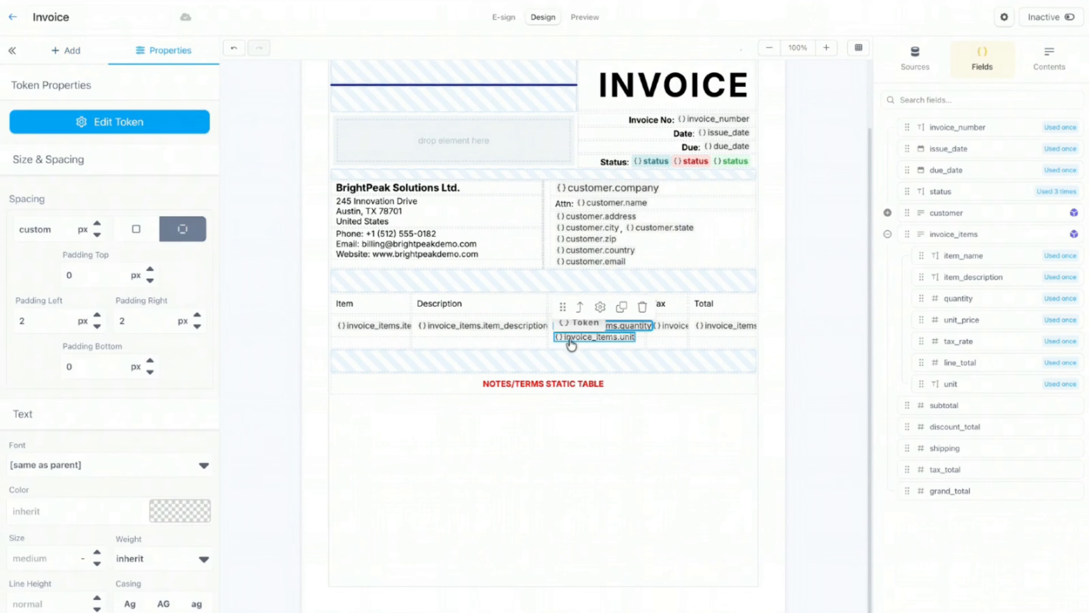
{"action": "left_click", "coordinate": [779, 304]}
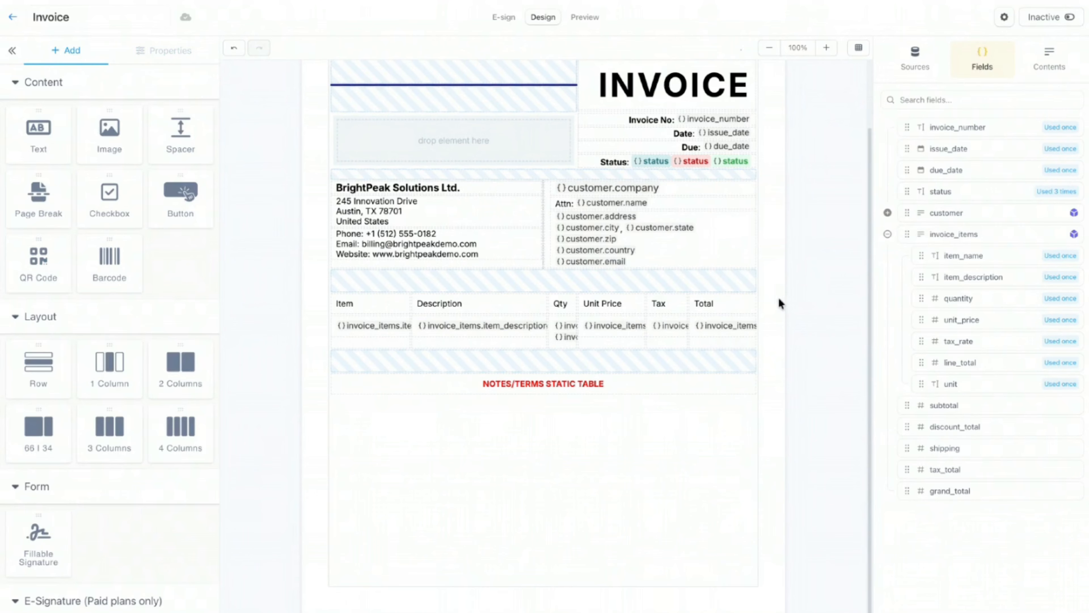
Step: Set the item row to repeat over invoice_items in the Logic Editor's Repeat/Loop tab
{"action": "left_click", "coordinate": [377, 340]}
{"action": "left_click", "coordinate": [337, 302]}
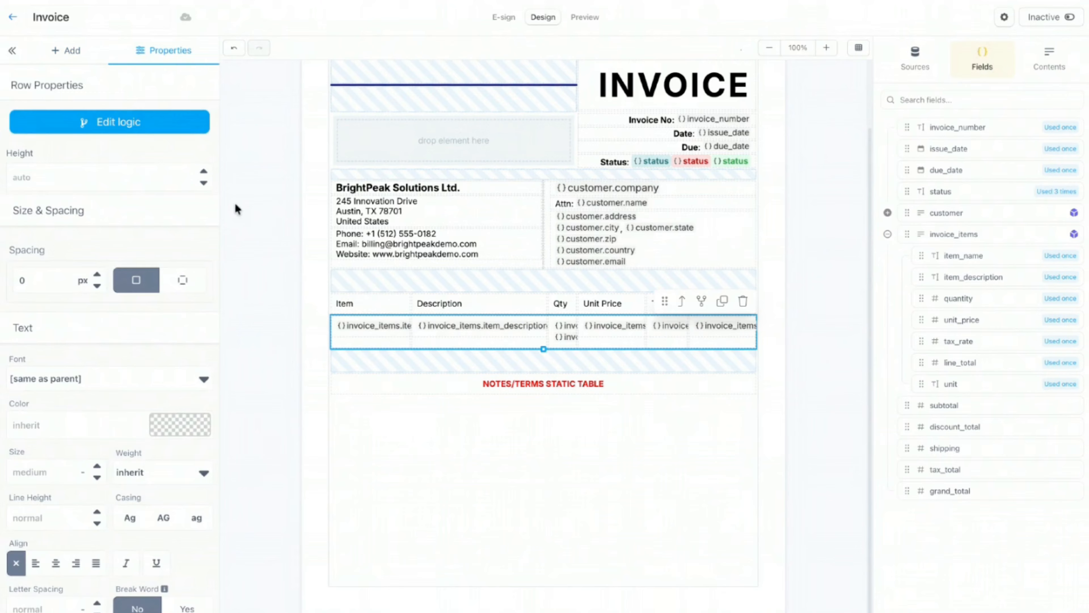
{"action": "left_click", "coordinate": [116, 122]}
{"action": "left_click", "coordinate": [432, 115]}
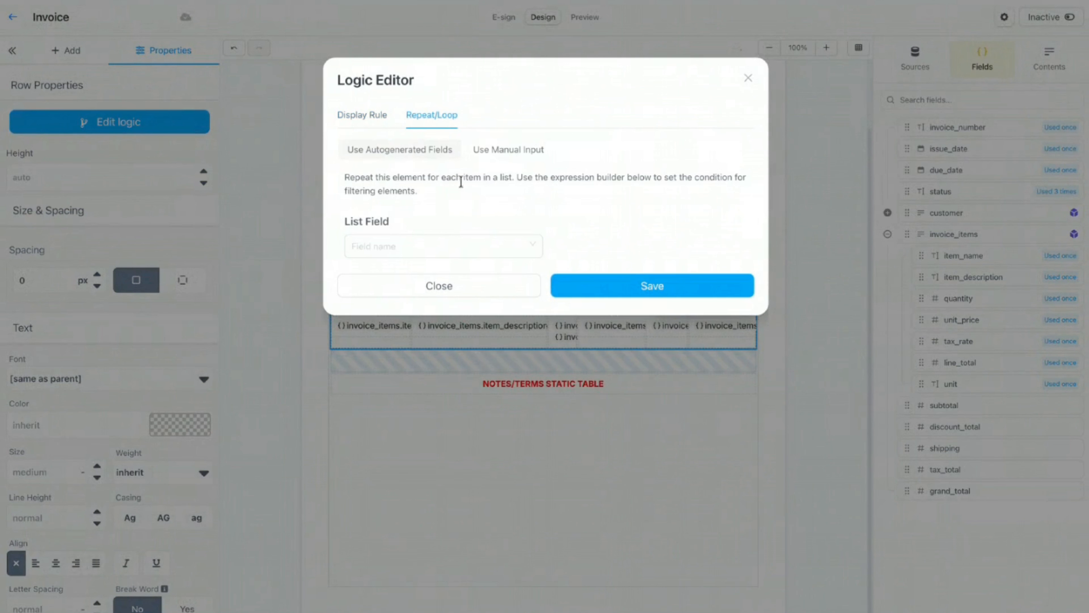
{"action": "left_click", "coordinate": [535, 247]}
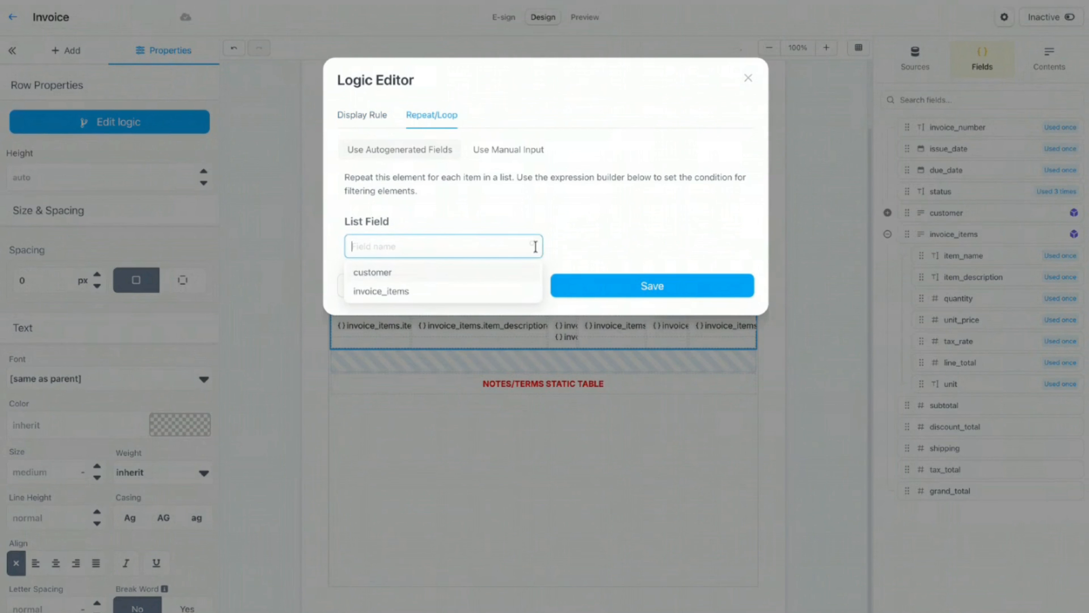
{"action": "left_click", "coordinate": [440, 293]}
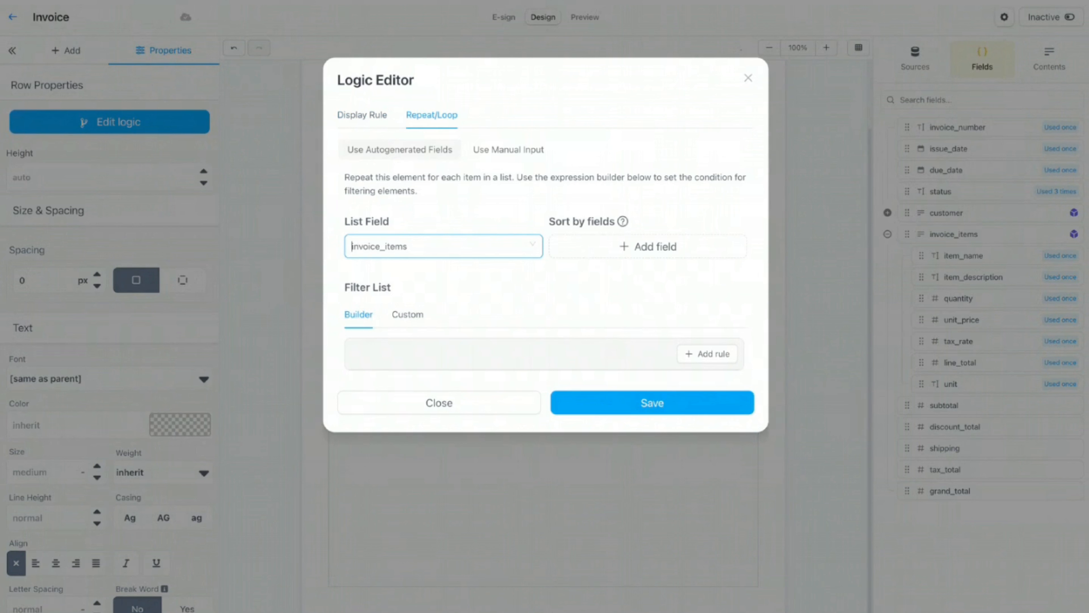
{"action": "left_click", "coordinate": [689, 406]}
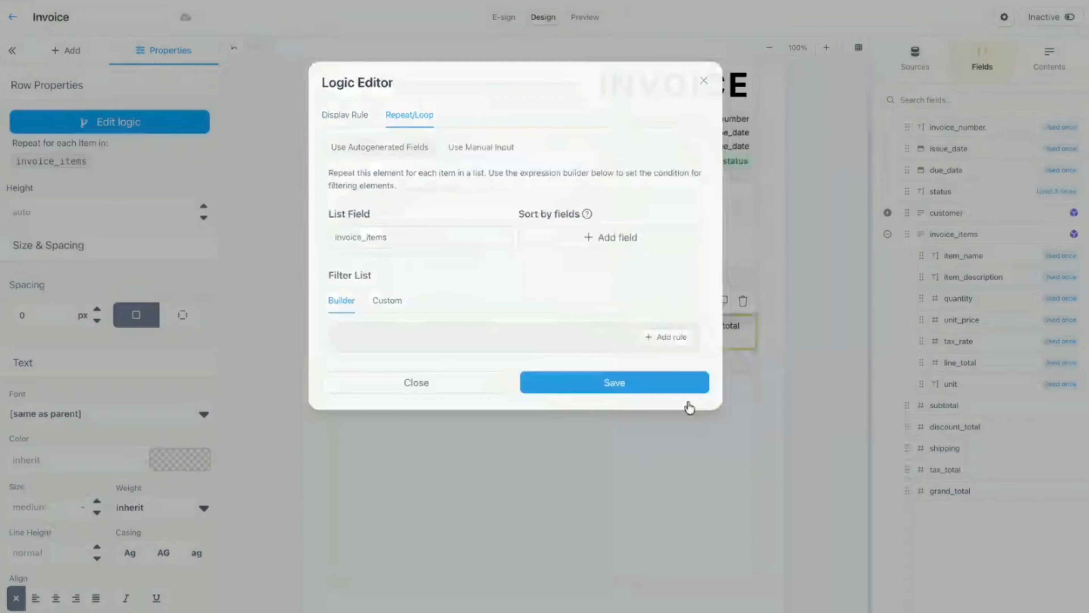
{"action": "left_click", "coordinate": [780, 288]}
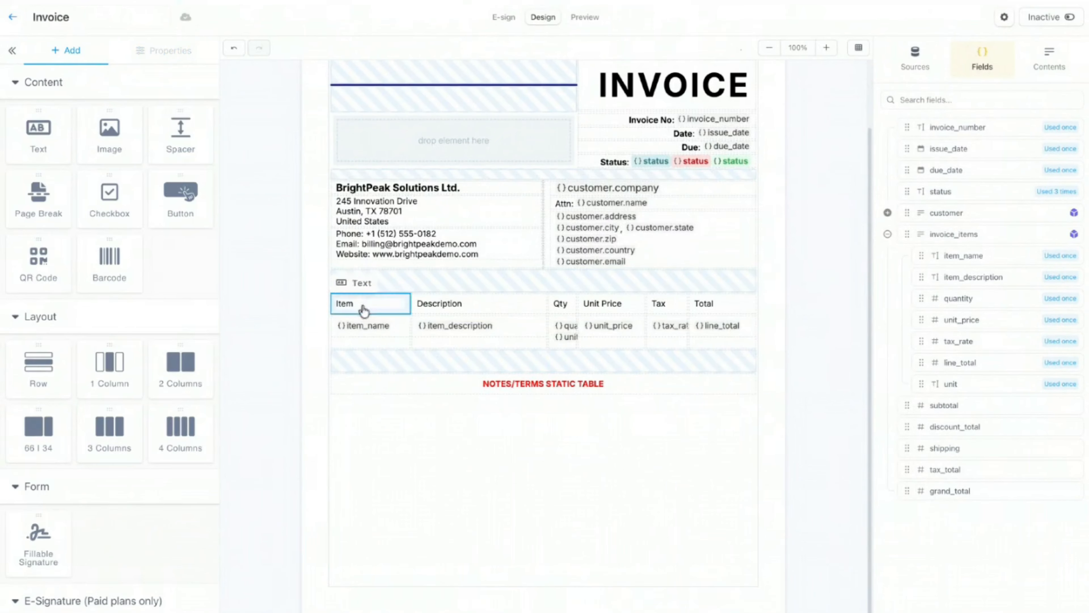
{"action": "left_click", "coordinate": [585, 19]}
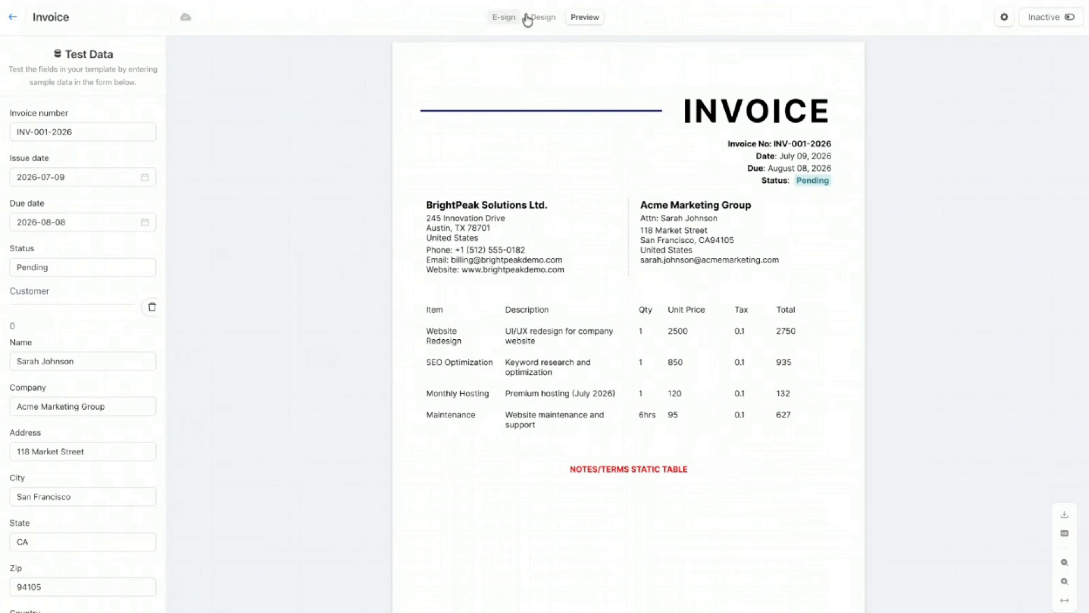
{"action": "left_click", "coordinate": [536, 18]}
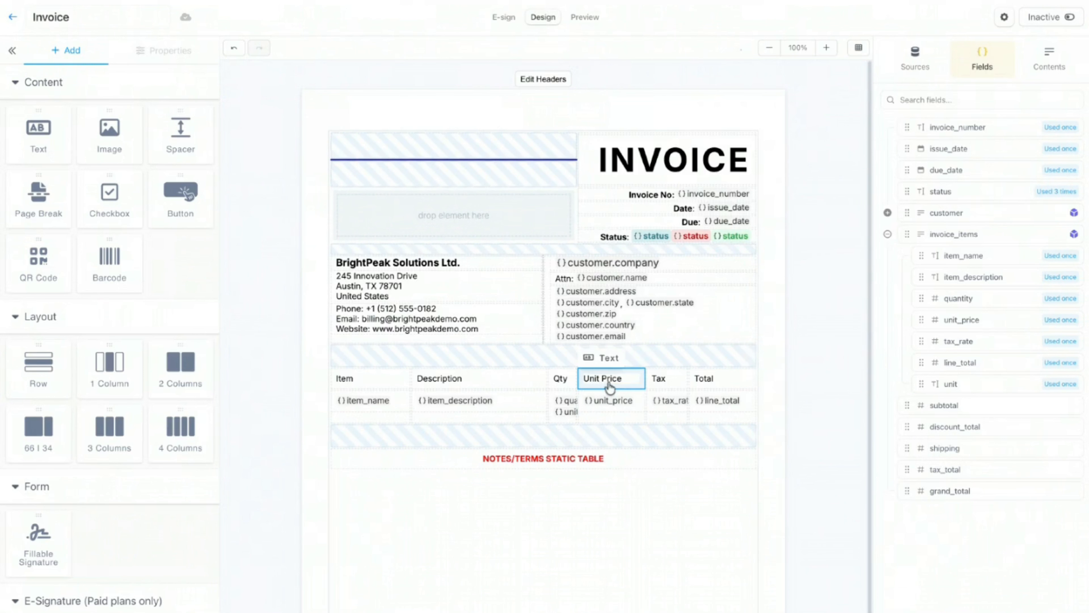
Step: Centre the Unit Price and Tax headers and their unit_price and tax_rate value cells
{"action": "left_click", "coordinate": [621, 383]}
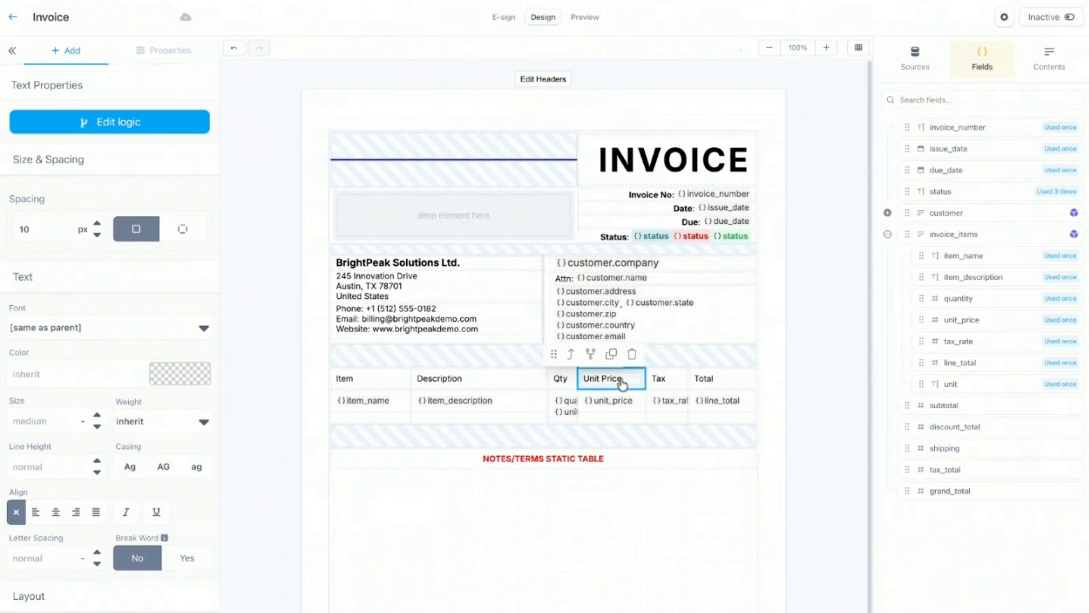
{"action": "left_click", "coordinate": [56, 512]}
{"action": "left_click", "coordinate": [617, 407]}
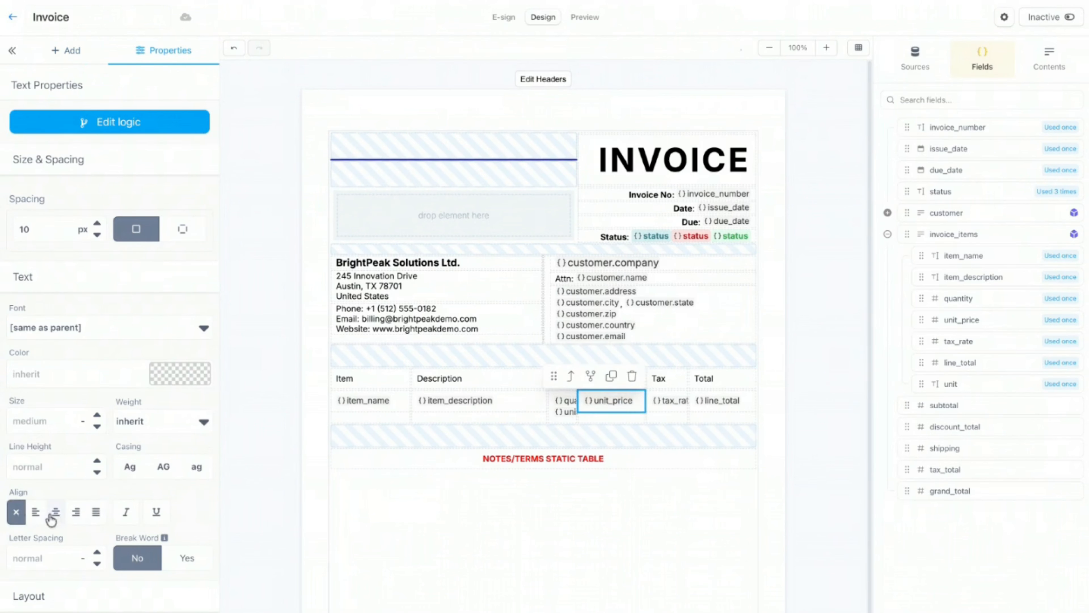
{"action": "left_click", "coordinate": [61, 515]}
{"action": "left_click", "coordinate": [664, 380]}
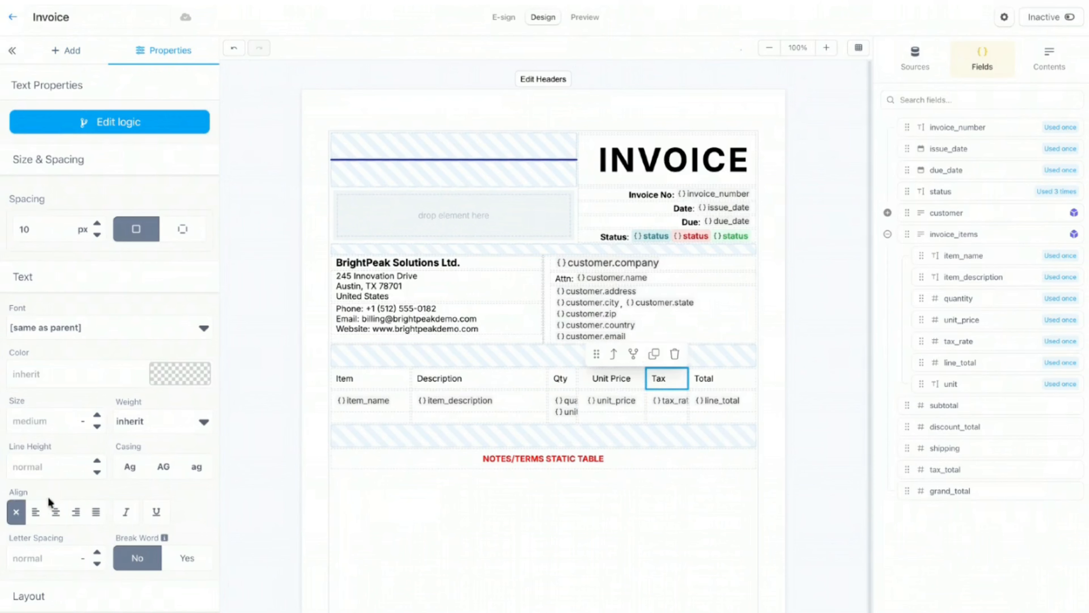
{"action": "left_click", "coordinate": [64, 513]}
{"action": "left_click", "coordinate": [658, 410]}
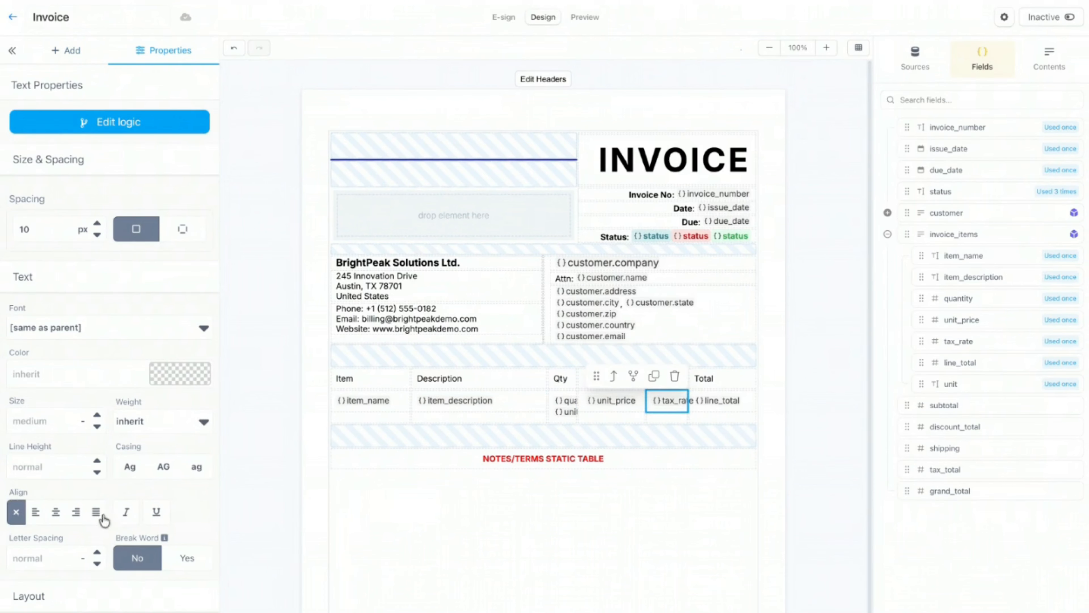
{"action": "left_click", "coordinate": [54, 515]}
Step: Right-align the Total header and the line_total value cell
{"action": "left_click", "coordinate": [739, 386]}
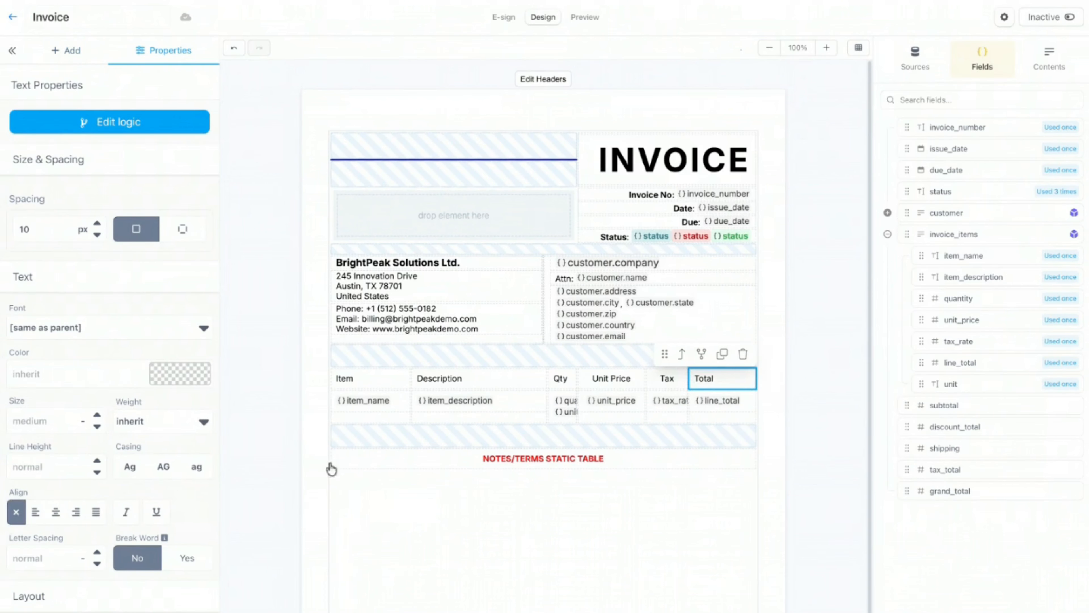
{"action": "left_click", "coordinate": [76, 513]}
{"action": "left_click", "coordinate": [734, 408]}
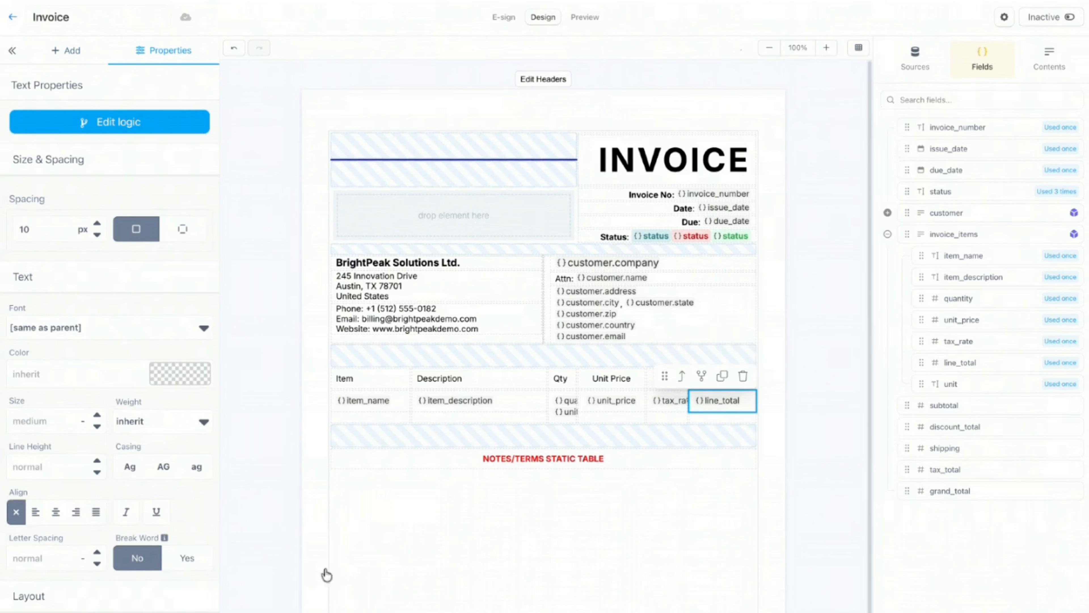
{"action": "left_click", "coordinate": [80, 518]}
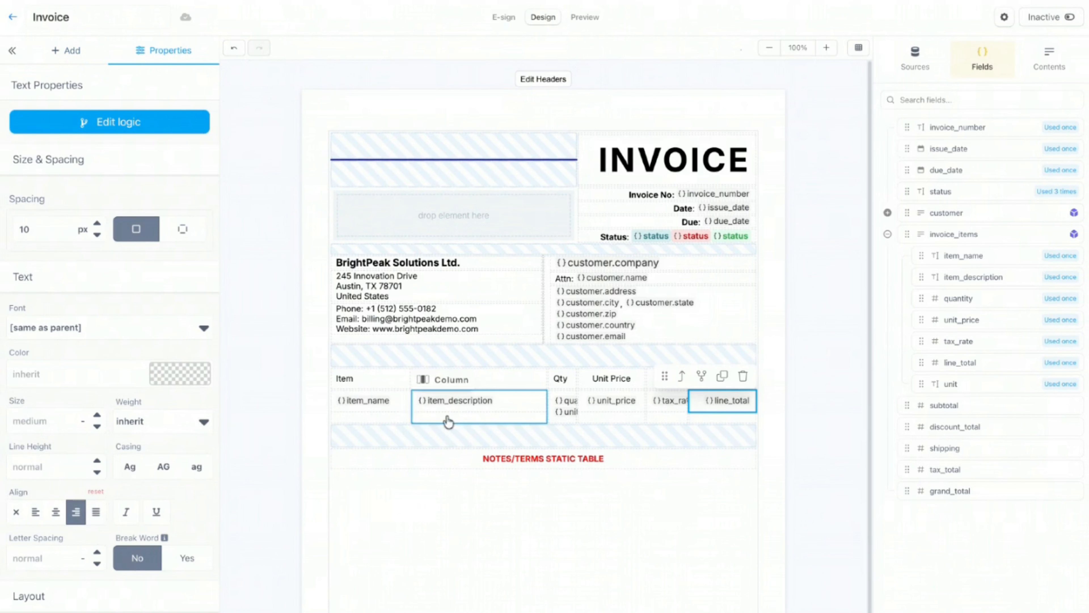
Step: Format unit_price as currency with 2 decimals and tax_rate as a percentage
{"action": "double_click", "coordinate": [595, 407]}
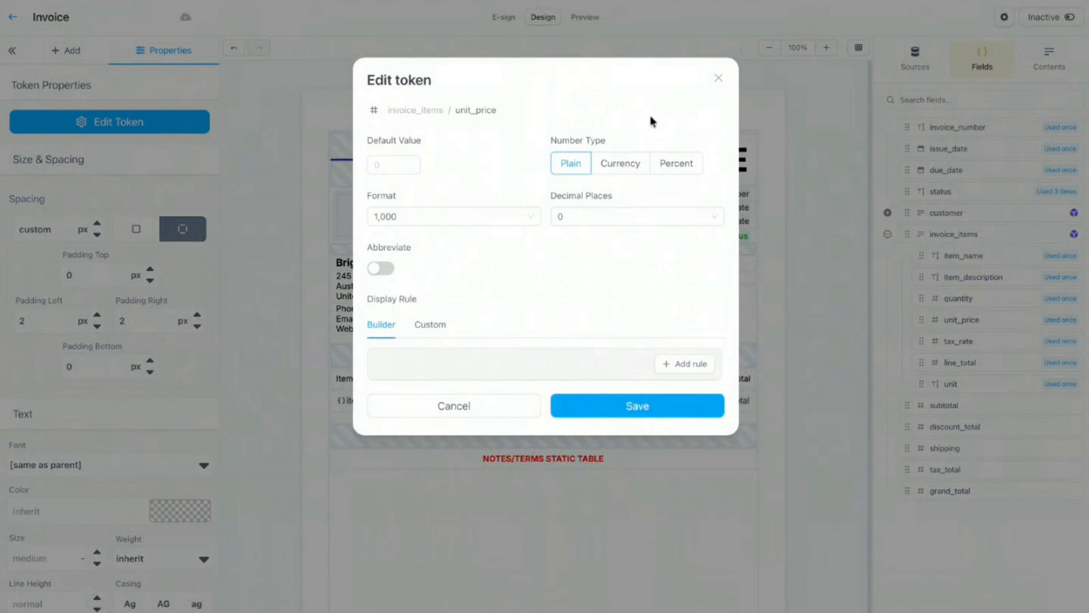
{"action": "left_click", "coordinate": [623, 163]}
{"action": "left_click", "coordinate": [627, 215]}
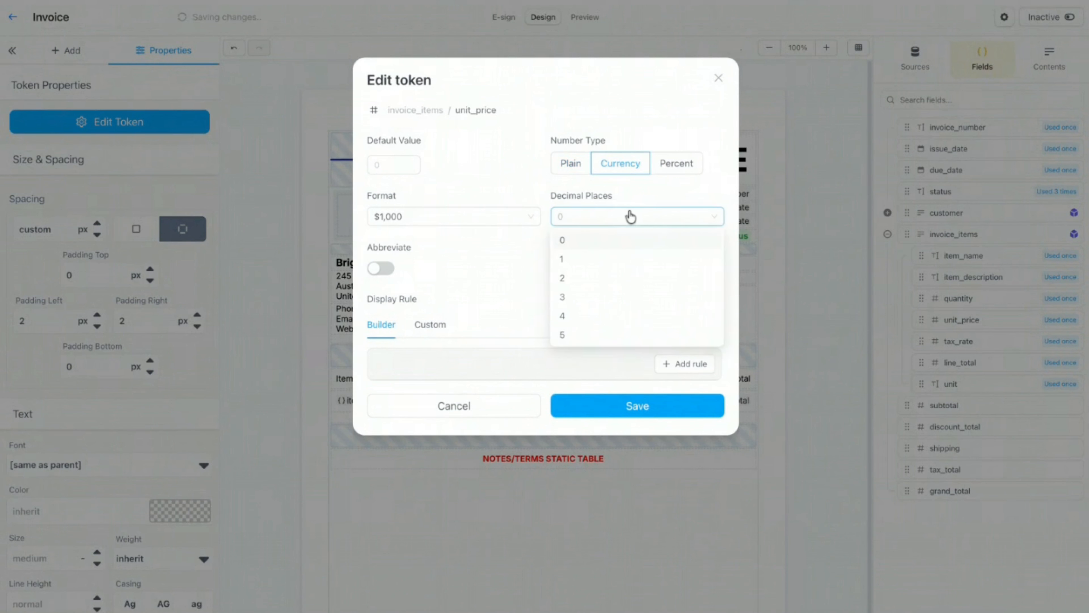
{"action": "left_click", "coordinate": [594, 280]}
{"action": "left_click", "coordinate": [631, 405]}
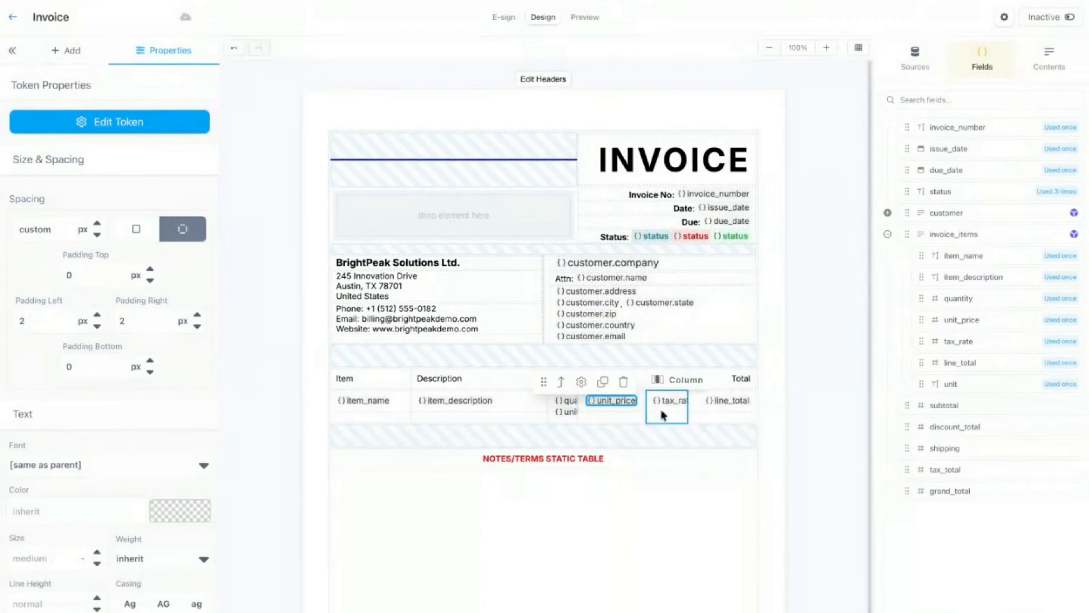
{"action": "left_click", "coordinate": [669, 404]}
{"action": "double_click", "coordinate": [670, 403]}
{"action": "left_click", "coordinate": [683, 166]}
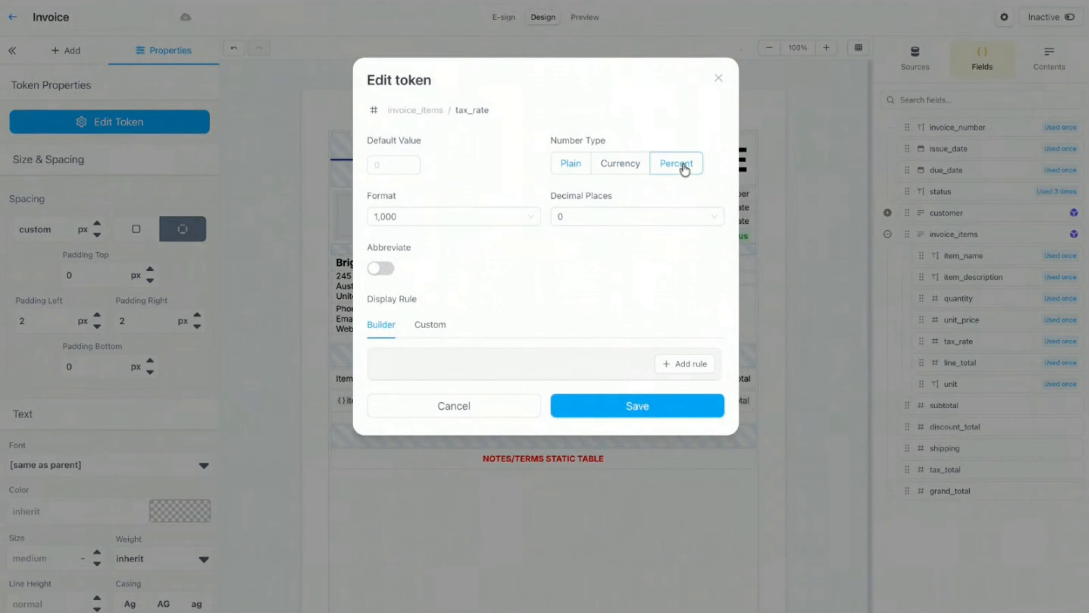
{"action": "left_click", "coordinate": [704, 406]}
Step: Format line_total as bold currency with 2 decimal places
{"action": "left_click", "coordinate": [723, 403]}
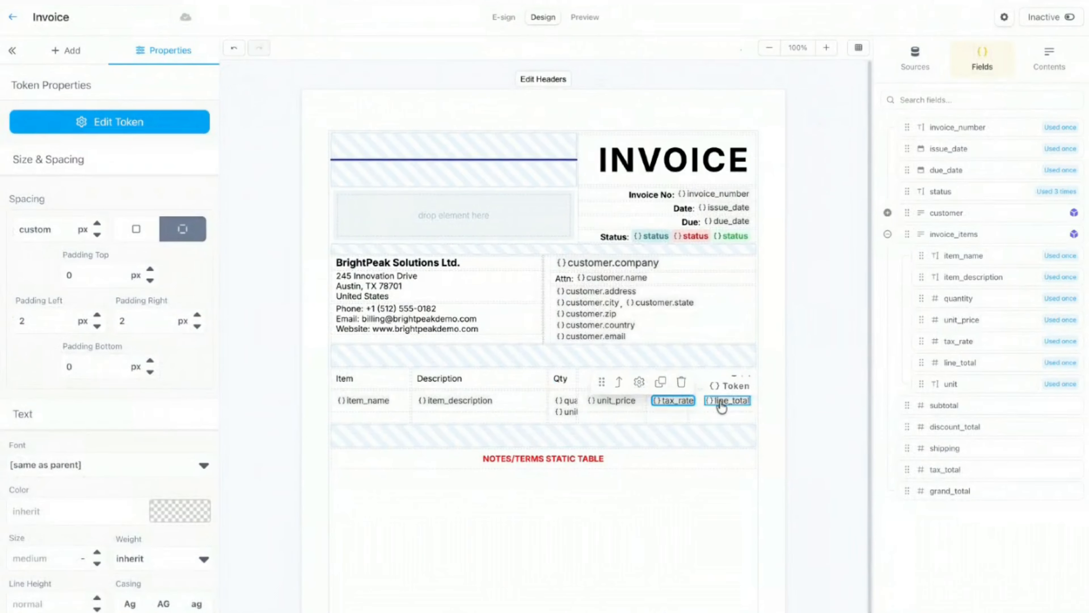
{"action": "double_click", "coordinate": [722, 403]}
{"action": "left_click", "coordinate": [633, 169]}
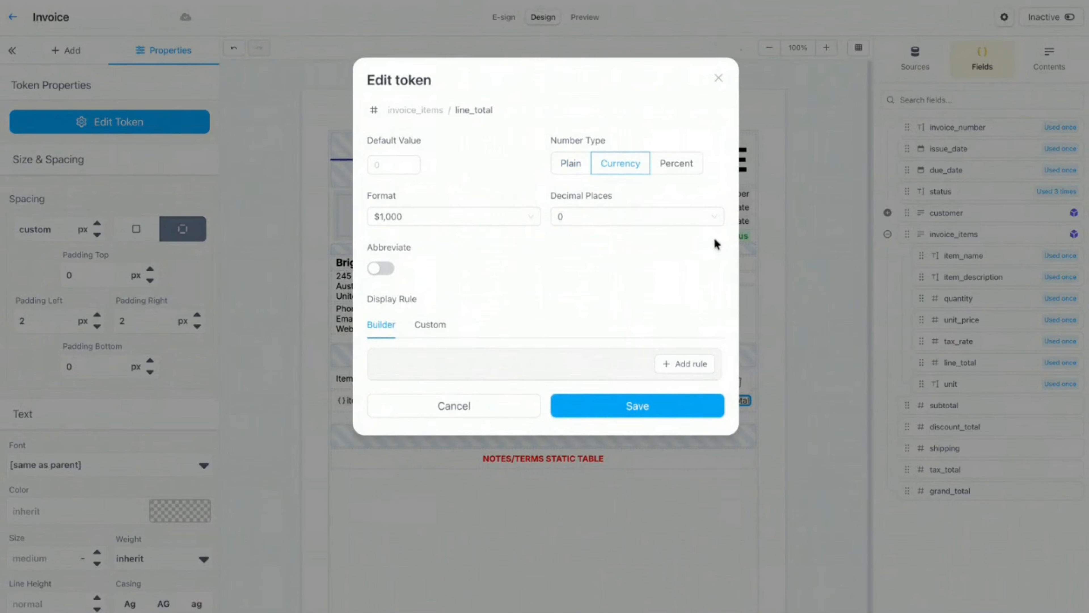
{"action": "left_click", "coordinate": [707, 219]}
{"action": "left_click", "coordinate": [617, 278]}
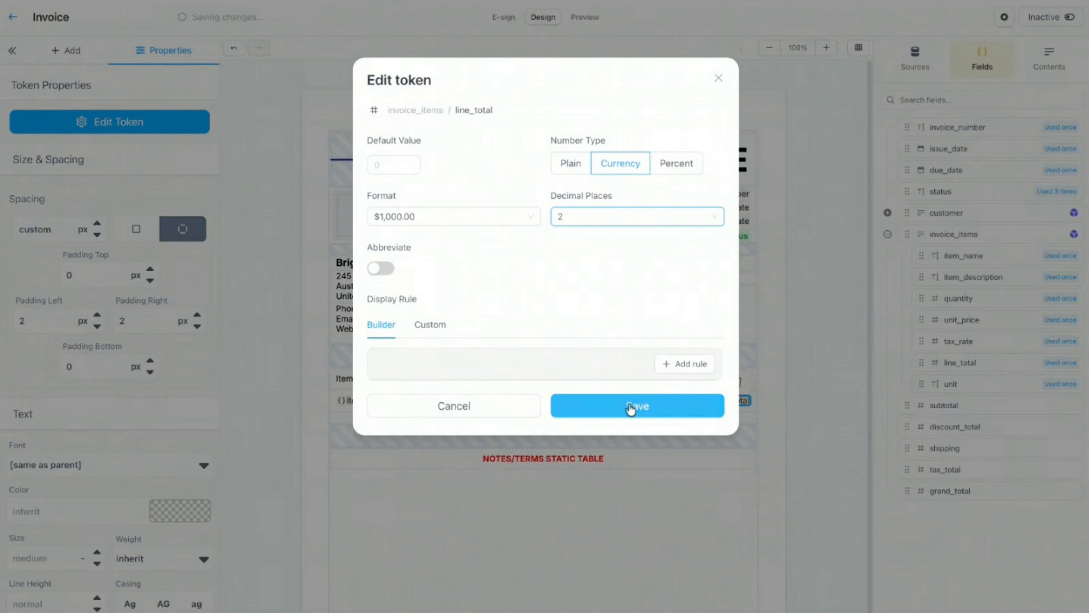
{"action": "left_click", "coordinate": [585, 406]}
{"action": "scroll", "coordinate": [148, 279], "scroll_direction": "down", "scroll_amount": 3}
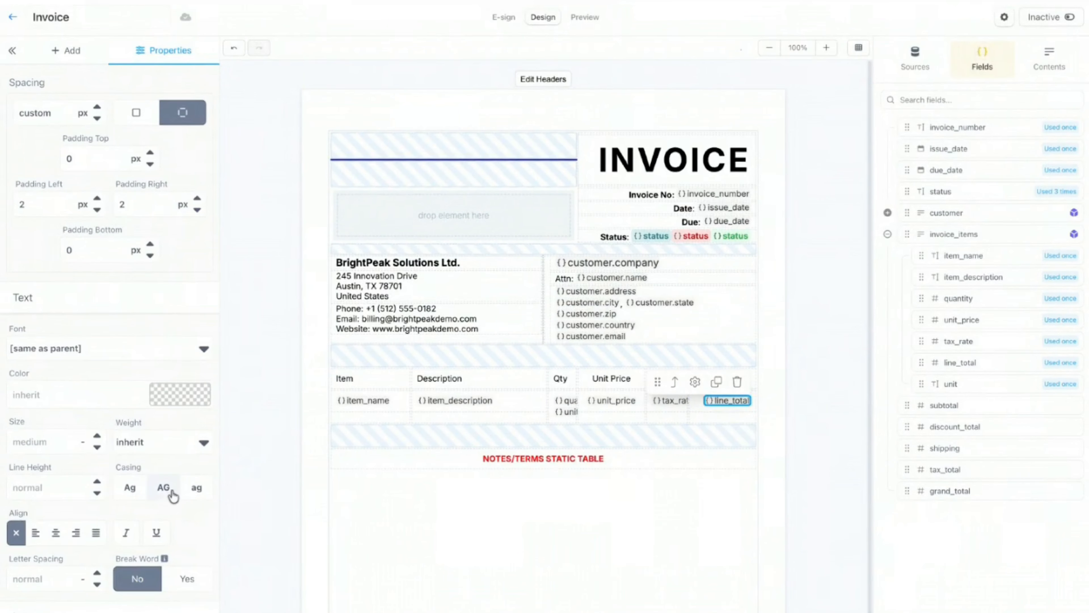
{"action": "left_click", "coordinate": [189, 450]}
{"action": "left_click", "coordinate": [171, 476]}
{"action": "left_click", "coordinate": [607, 107]}
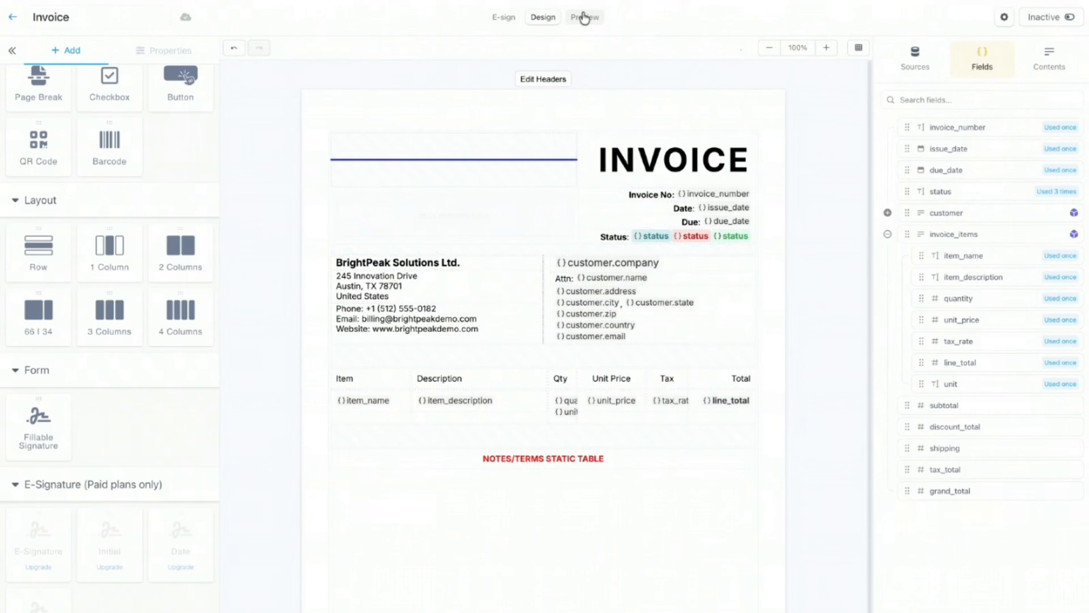
{"action": "left_click", "coordinate": [584, 17]}
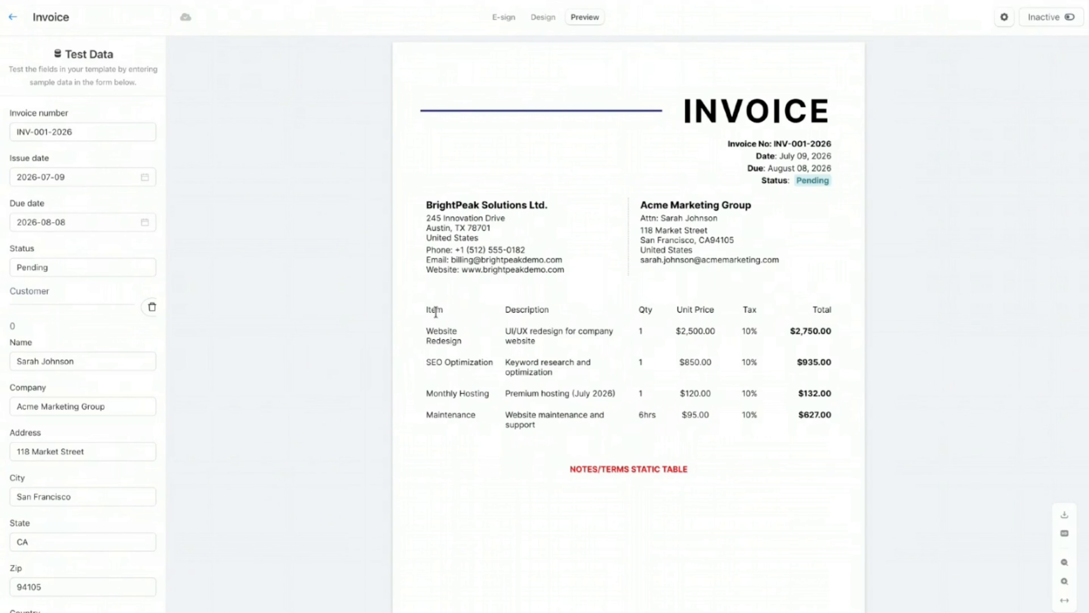
{"action": "left_click", "coordinate": [543, 20]}
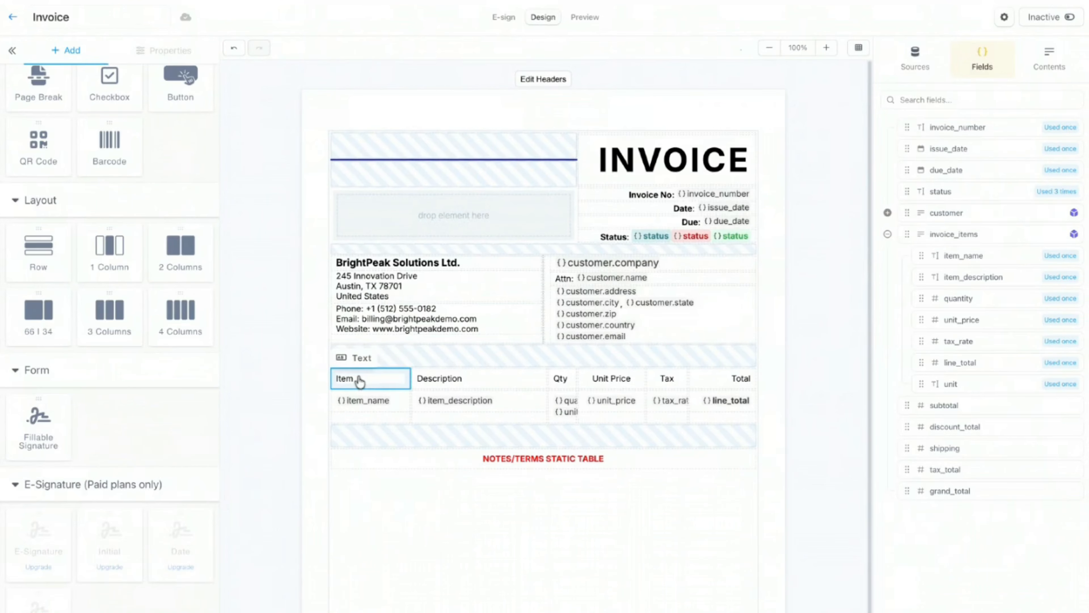
Step: Give the whole items header row a pale light-blue #eff4ff background
{"action": "left_click", "coordinate": [360, 381]}
{"action": "left_click", "coordinate": [338, 355]}
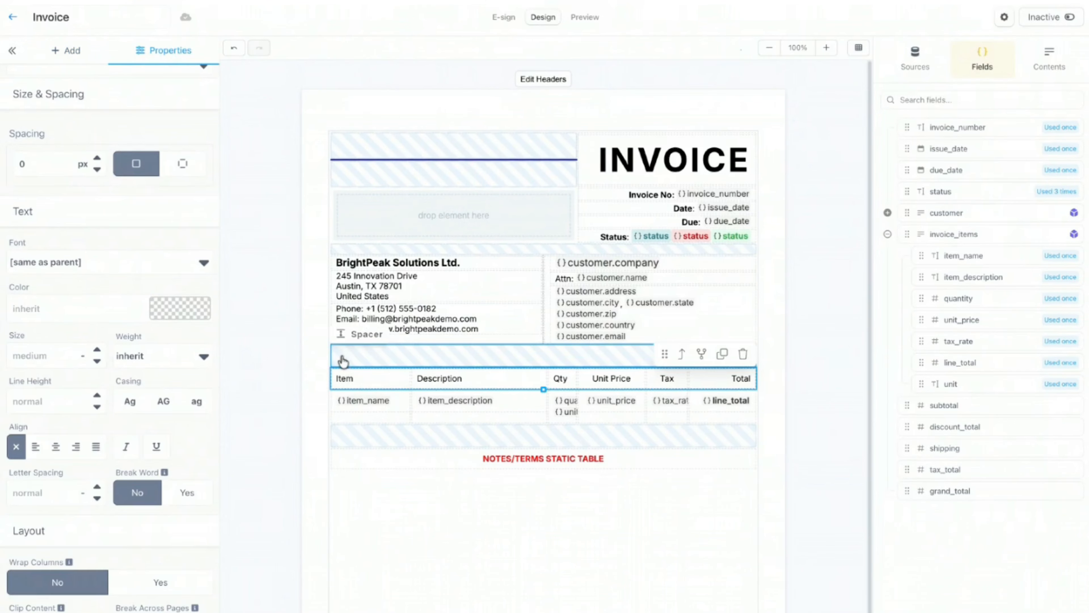
{"action": "scroll", "coordinate": [163, 290], "scroll_direction": "down", "scroll_amount": 6}
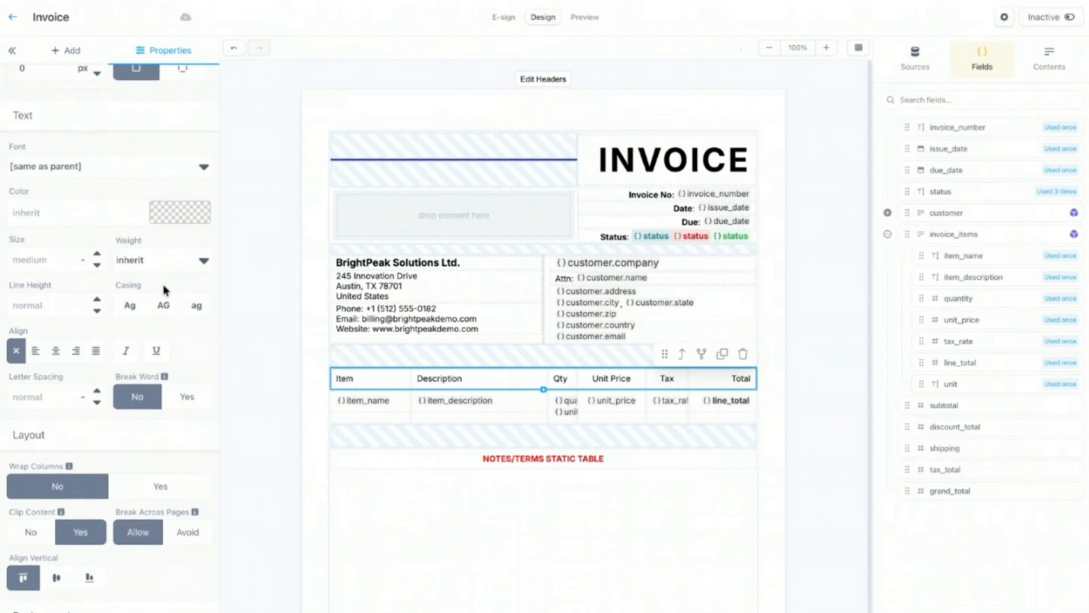
{"action": "left_click", "coordinate": [184, 495]}
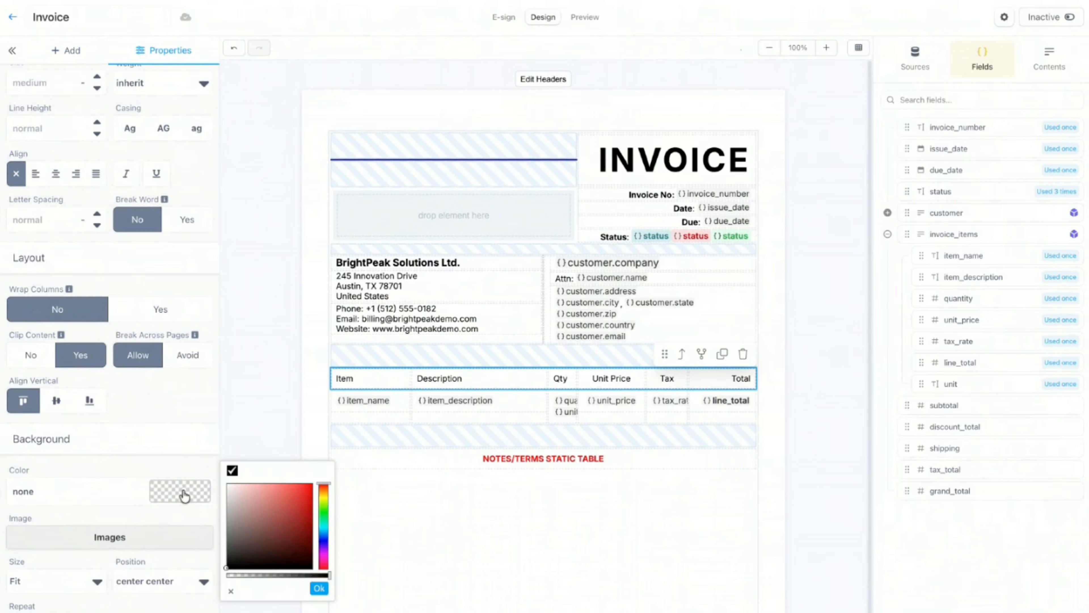
{"action": "mouse_move", "coordinate": [234, 524]}
{"action": "left_mouse_down"}
{"action": "mouse_move", "coordinate": [223, 526]}
{"action": "mouse_move", "coordinate": [210, 493]}
{"action": "left_mouse_up"}
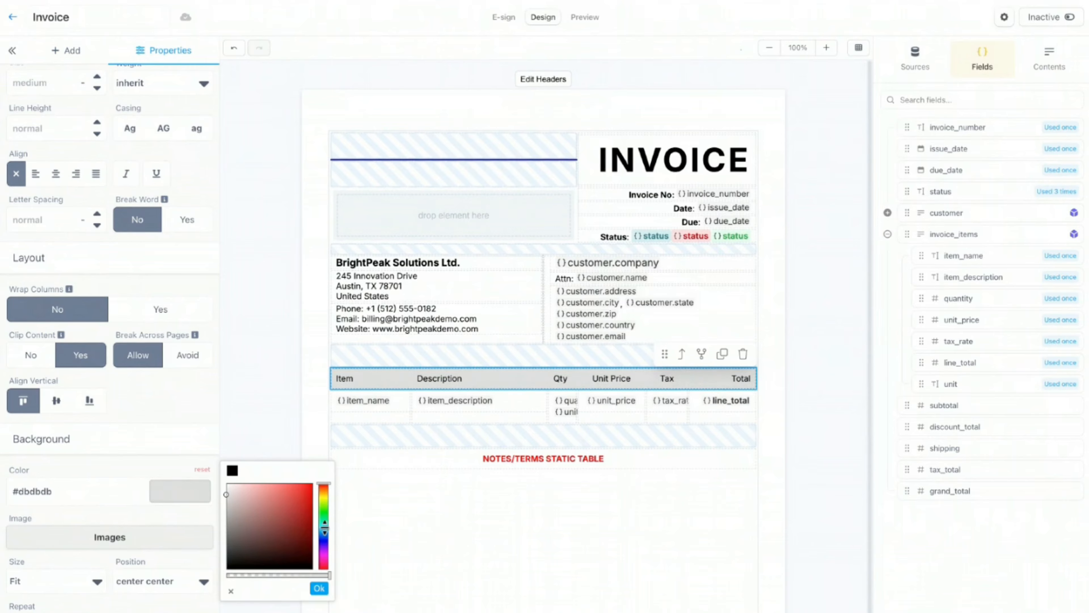
{"action": "left_click", "coordinate": [326, 534]}
{"action": "left_click_drag", "start_coordinate": [326, 534], "coordinate": [324, 537]}
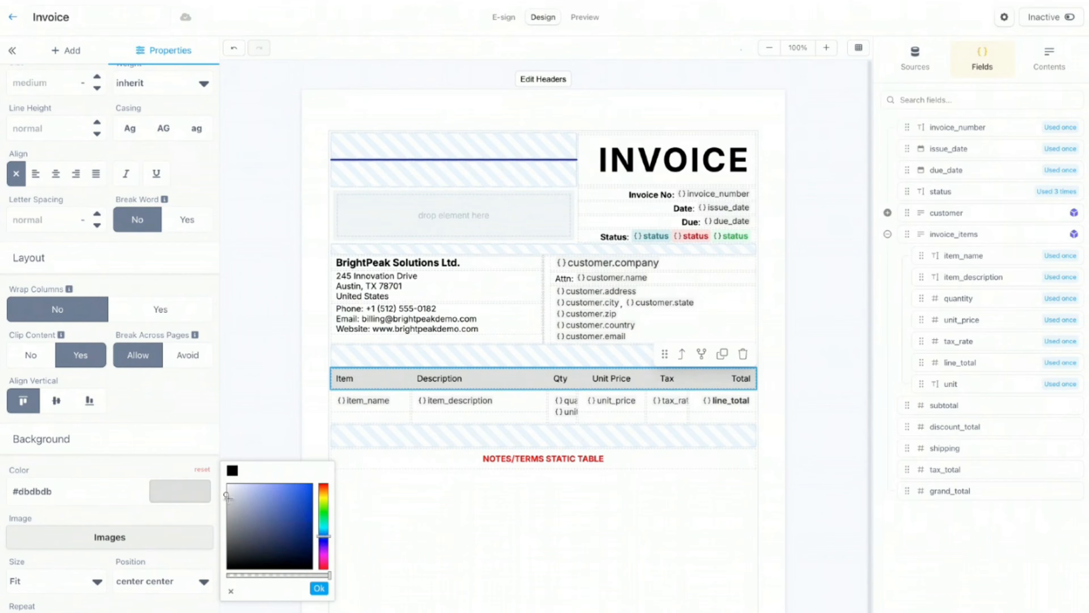
{"action": "left_click_drag", "start_coordinate": [227, 496], "coordinate": [235, 482]}
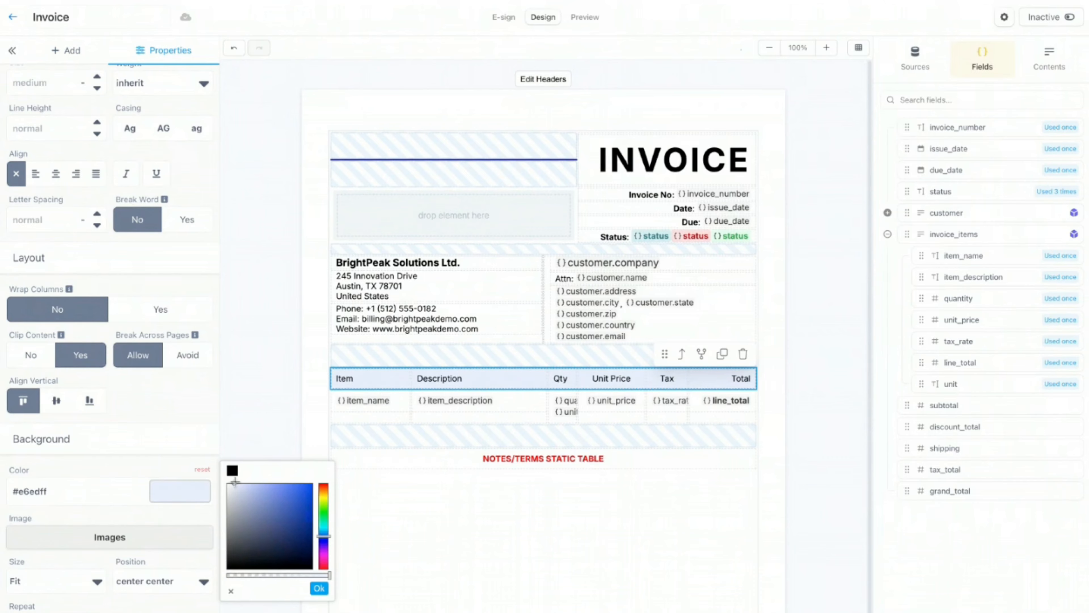
{"action": "left_click", "coordinate": [319, 588]}
Step: Make the header row's Item through Total labels bold and deselect the row
{"action": "scroll", "coordinate": [113, 384], "scroll_direction": "up", "scroll_amount": 3}
{"action": "scroll", "coordinate": [112, 384], "scroll_direction": "up", "scroll_amount": 6}
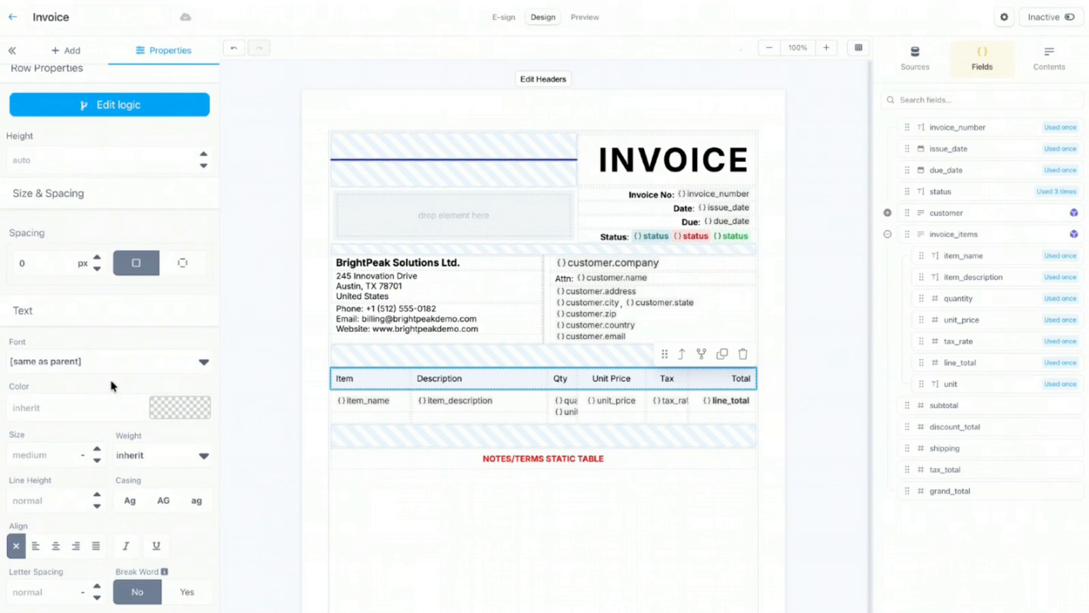
{"action": "left_click", "coordinate": [194, 460]}
{"action": "left_click", "coordinate": [180, 528]}
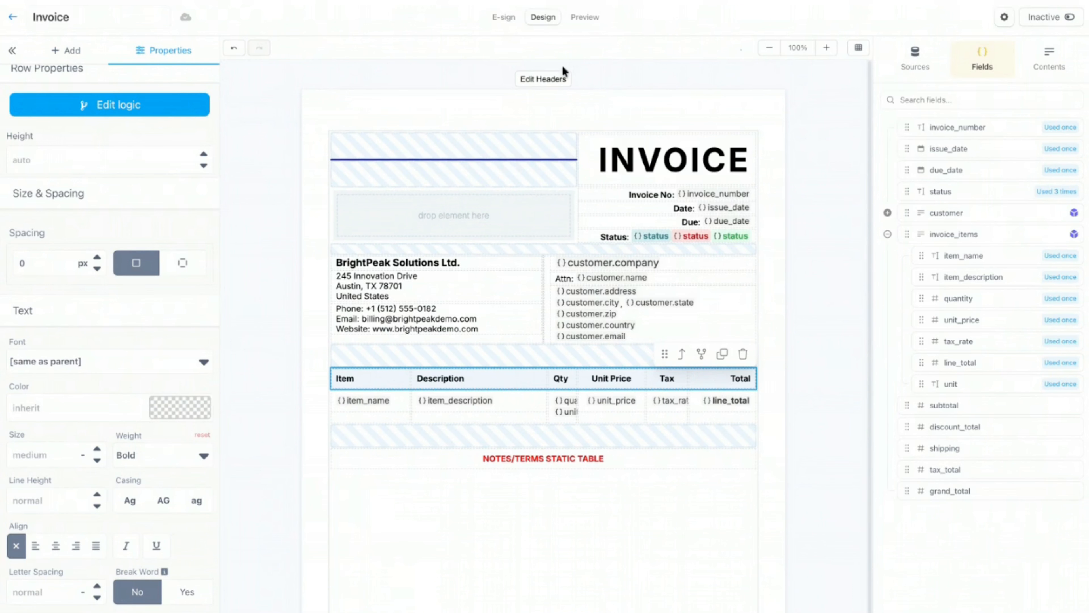
{"action": "left_click", "coordinate": [663, 112]}
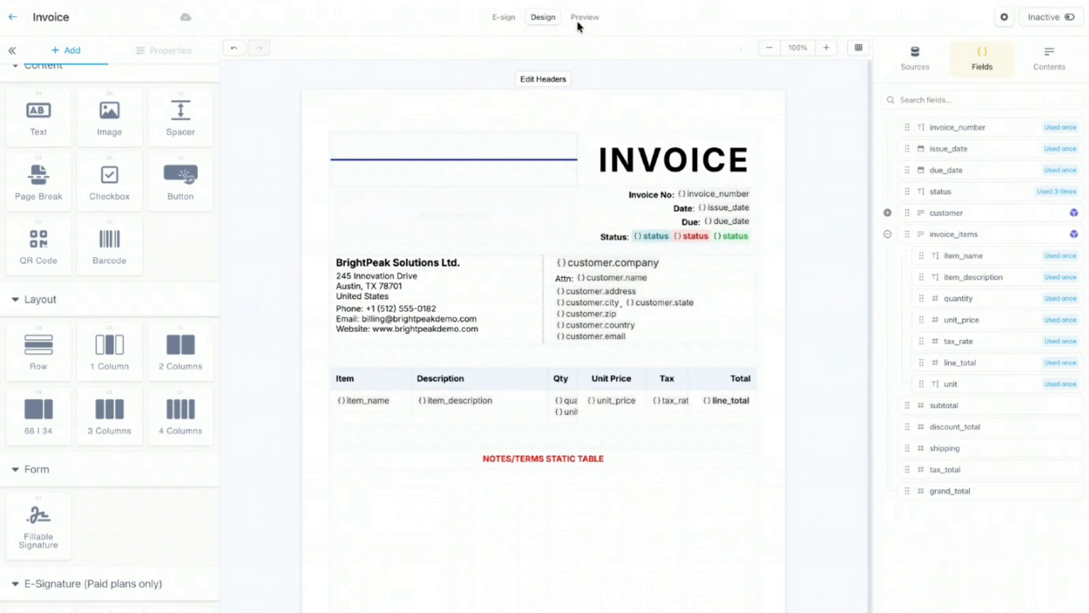
{"action": "left_click", "coordinate": [599, 19]}
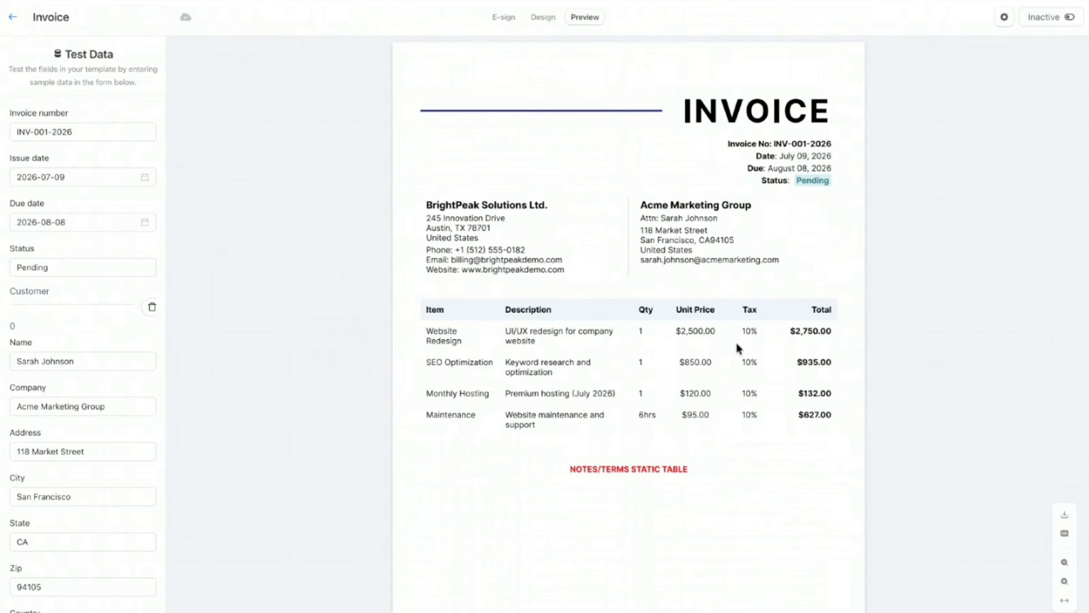
{"action": "left_click", "coordinate": [543, 19]}
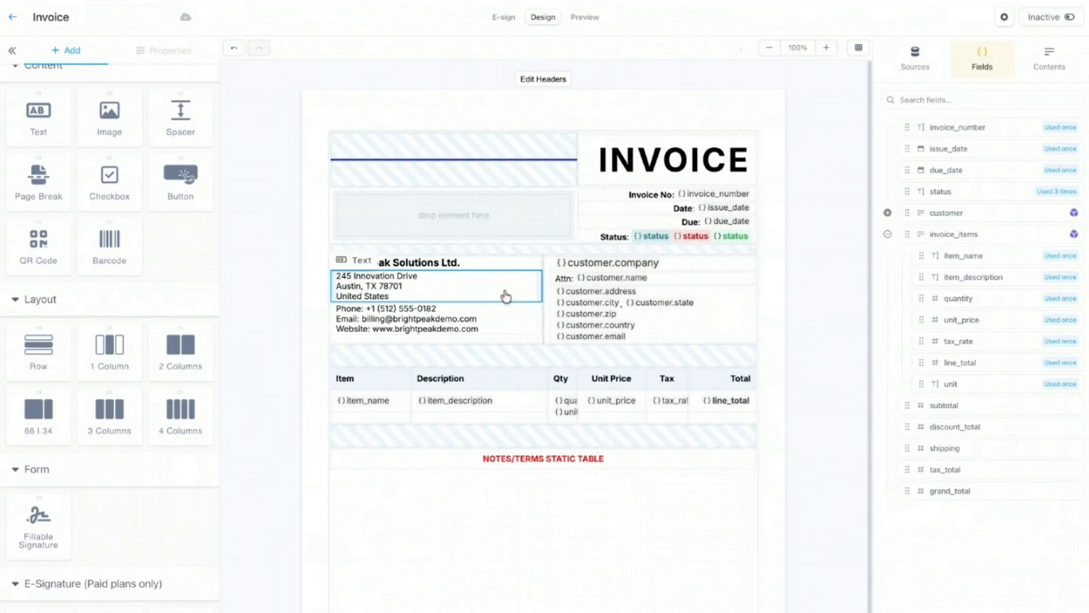
Step: Give the item_name cell a 0.8 px bottom border coloured grey #b4b4b4
{"action": "left_click", "coordinate": [536, 348]}
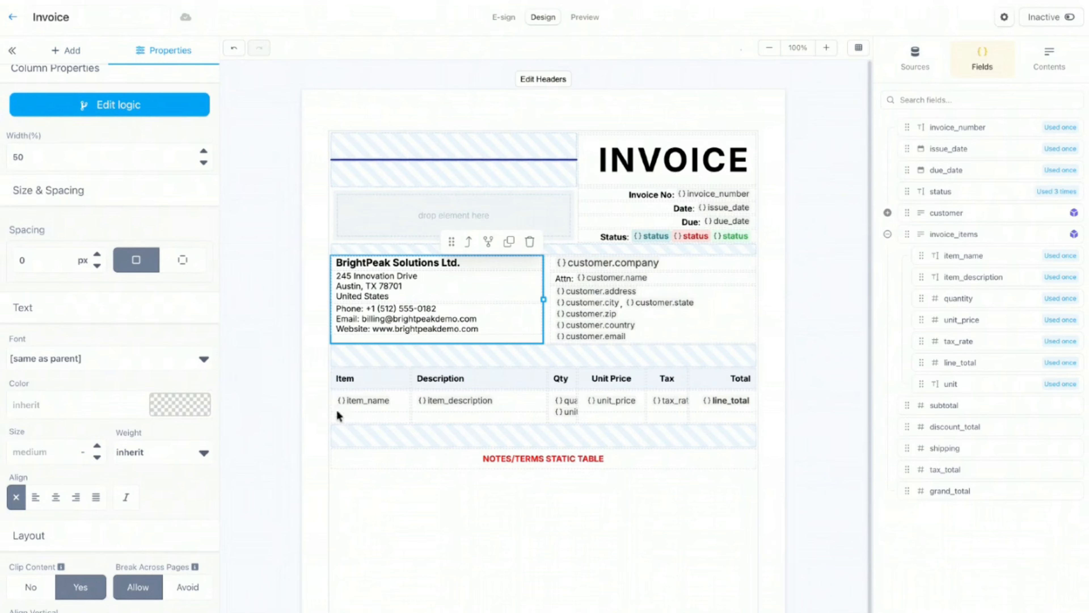
{"action": "left_click", "coordinate": [376, 421]}
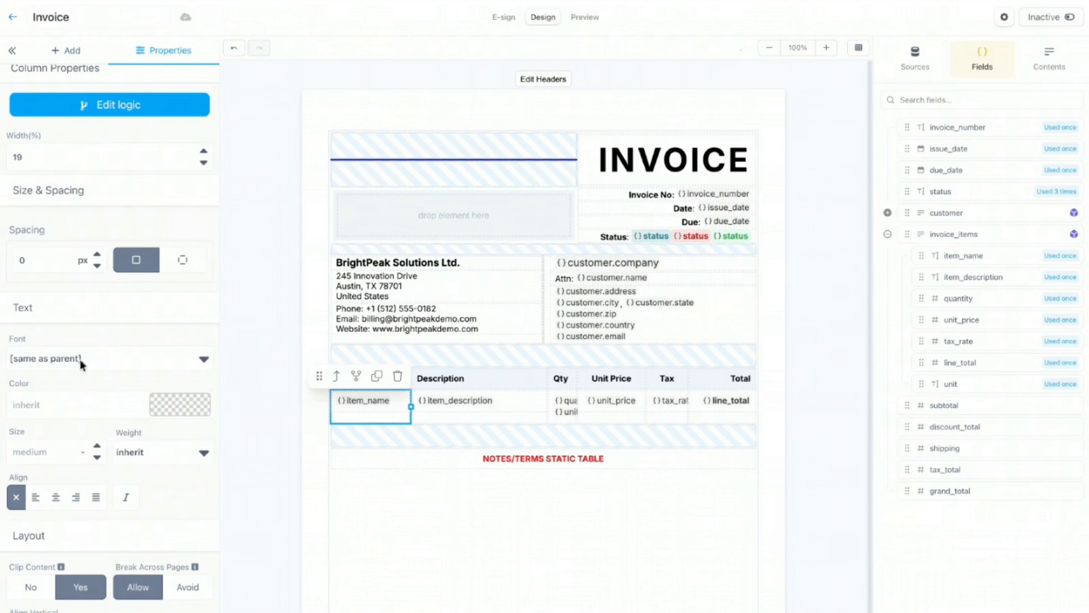
{"action": "scroll", "coordinate": [127, 304], "scroll_direction": "down", "scroll_amount": 10}
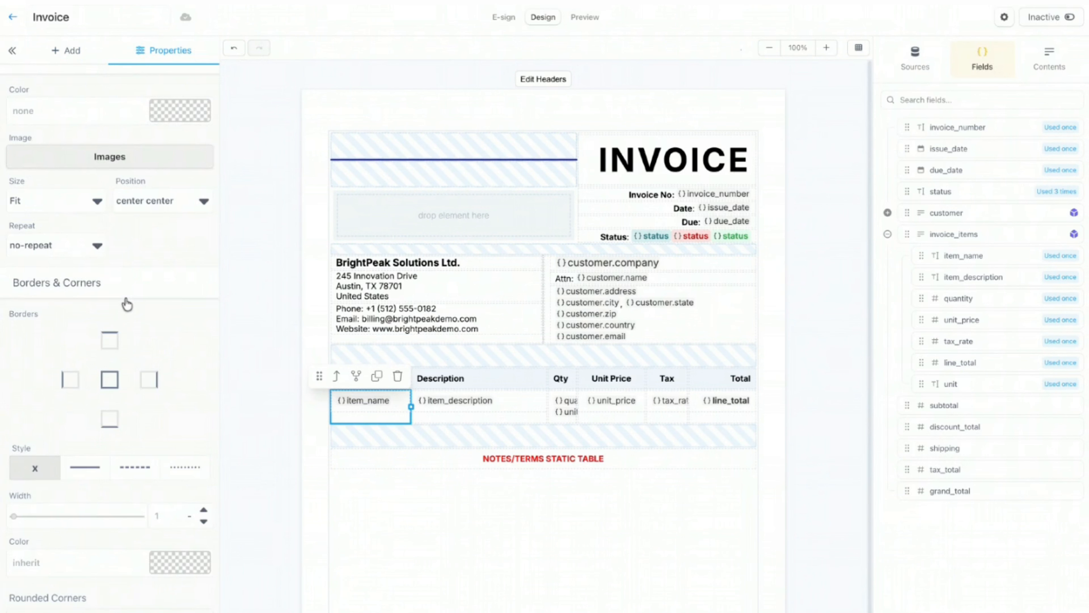
{"action": "left_click", "coordinate": [109, 419]}
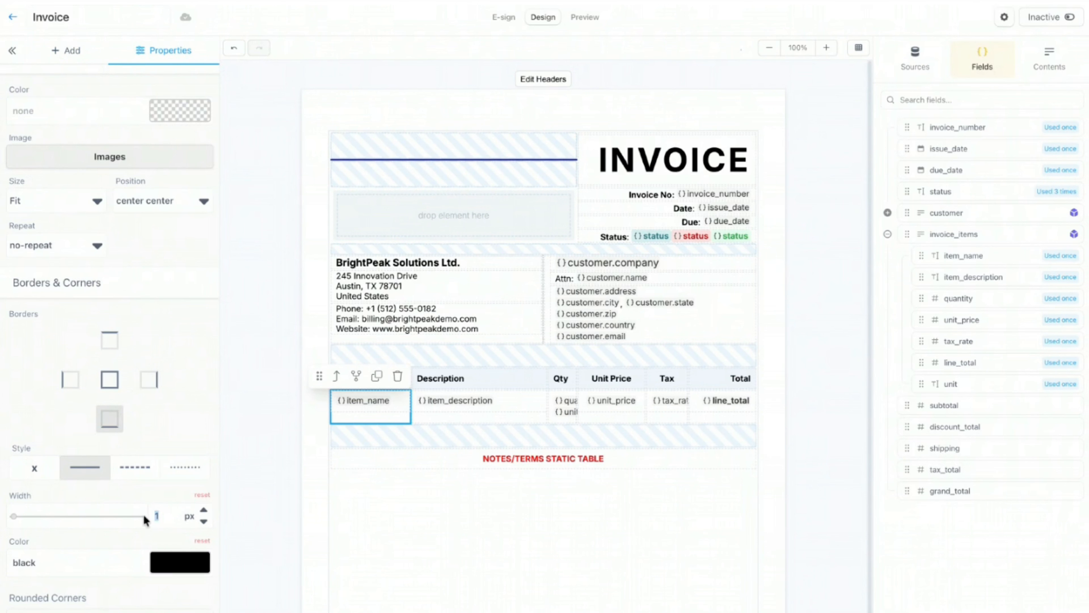
{"action": "type", "text": "0.8"}
{"action": "left_click", "coordinate": [196, 565]}
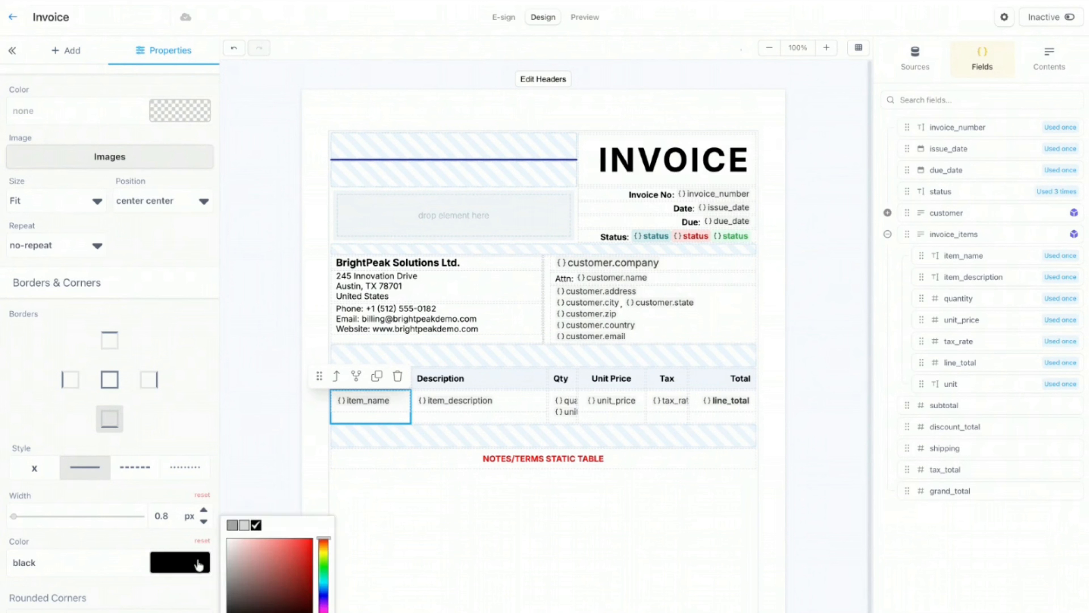
{"action": "left_click", "coordinate": [225, 558]}
{"action": "left_click_drag", "start_coordinate": [223, 557], "coordinate": [222, 562]}
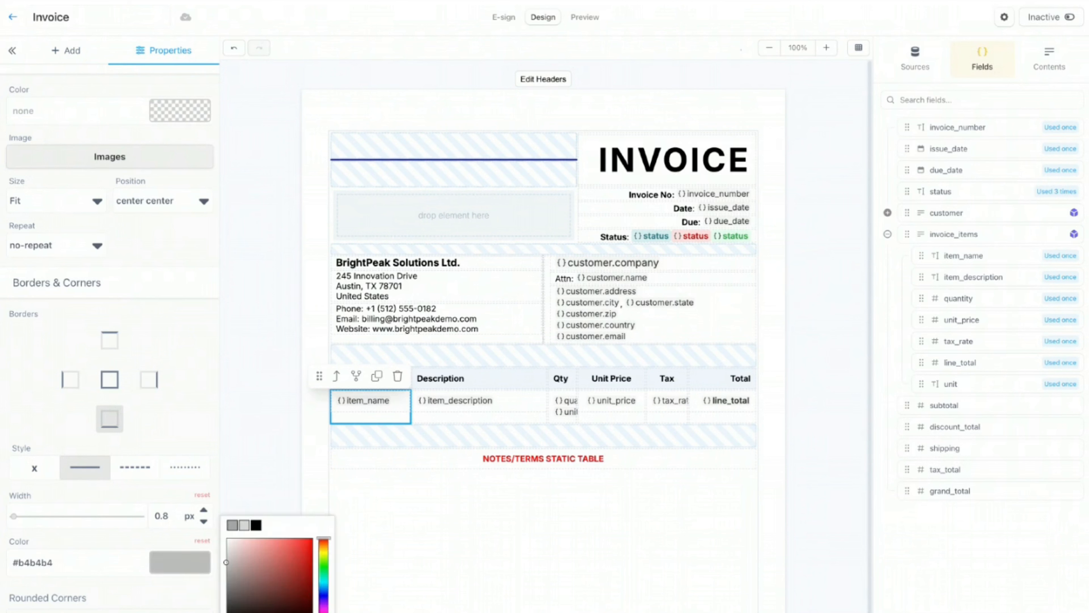
{"action": "key", "text": "Escape"}
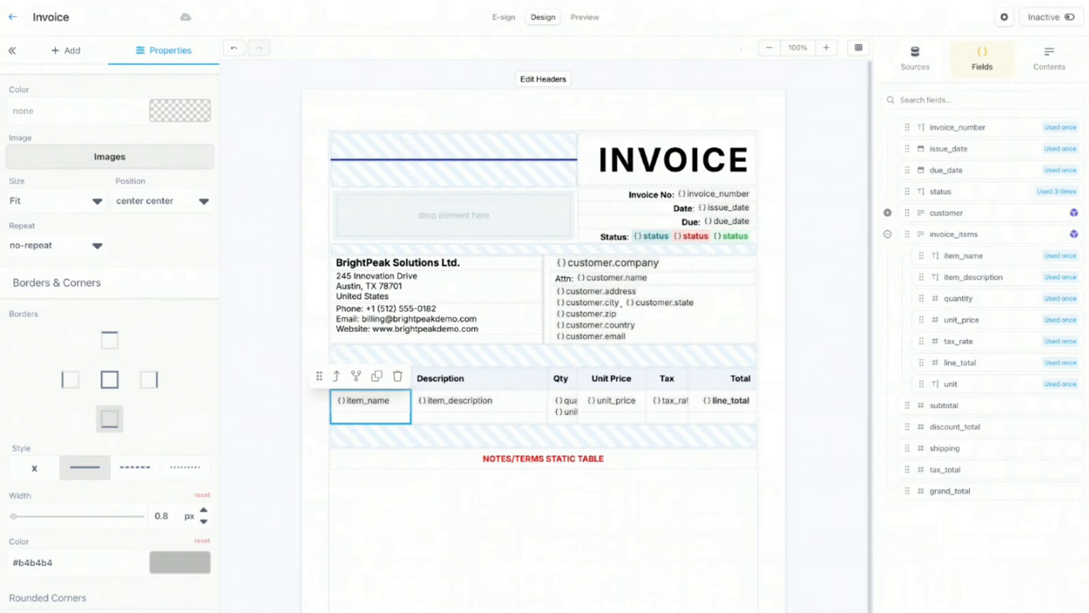
Step: Copy the #b4b4b4 value and apply it as the item_description cell's border colour
{"action": "triple_click", "coordinate": [70, 564]}
{"action": "key", "text": "ctrl+c"}
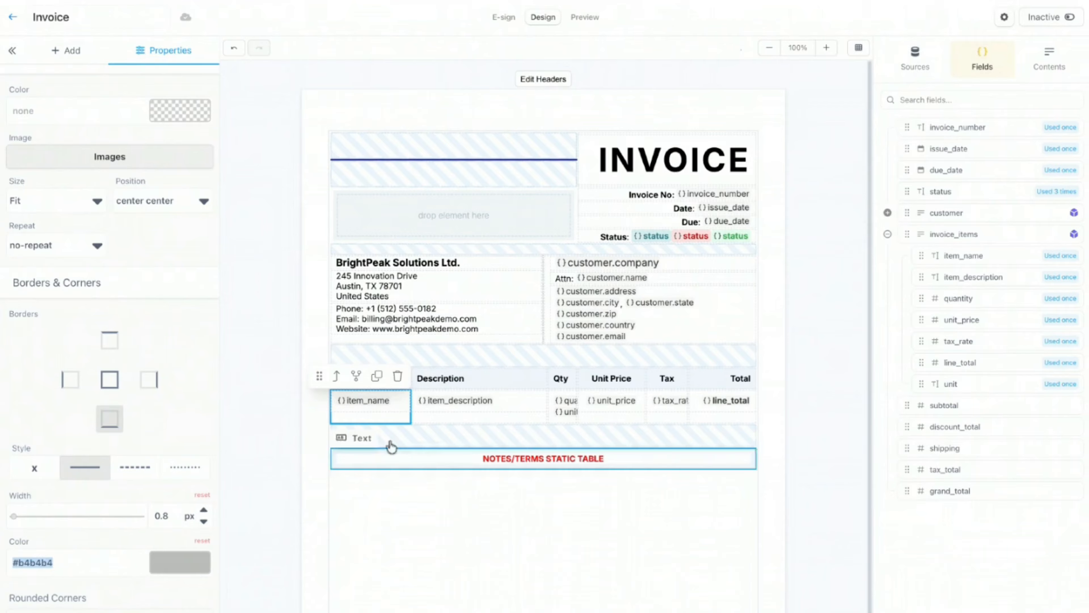
{"action": "left_click", "coordinate": [448, 418]}
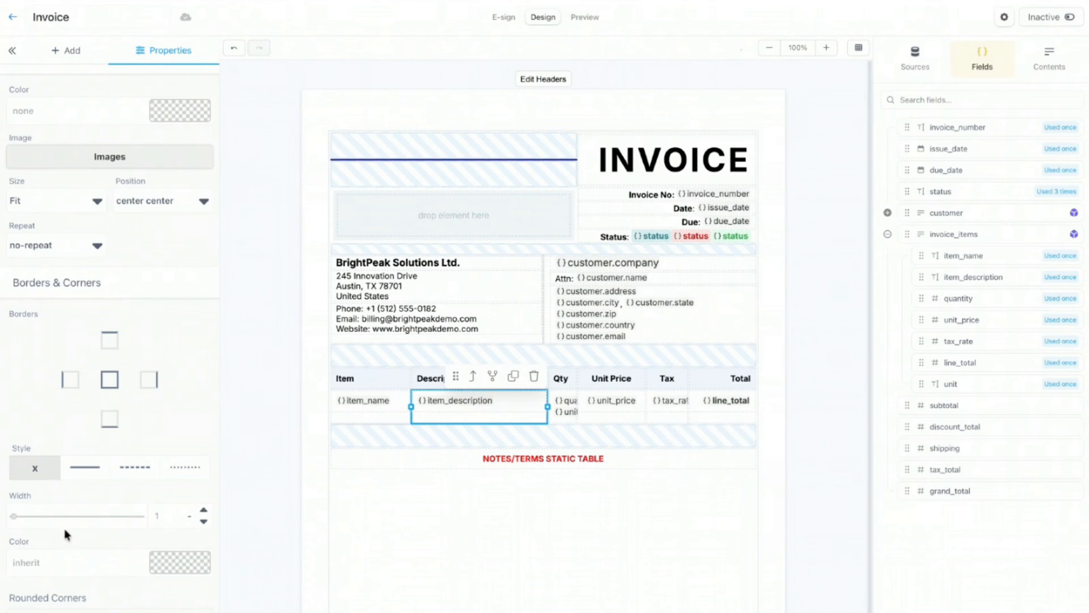
{"action": "key", "text": "ctrl+v"}
{"action": "left_click", "coordinate": [166, 518]}
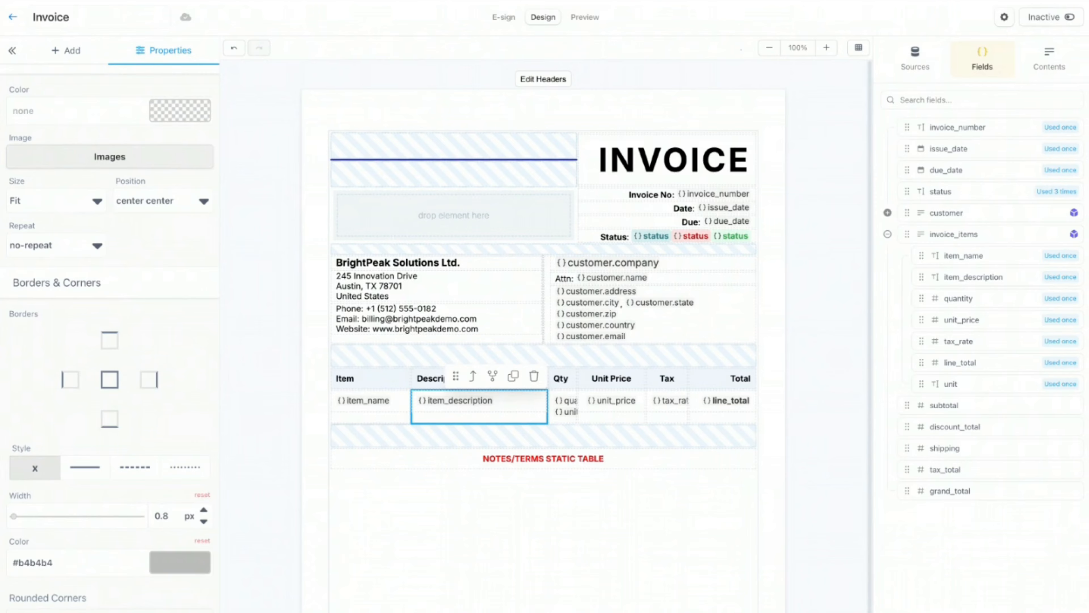
{"action": "left_click", "coordinate": [562, 416]}
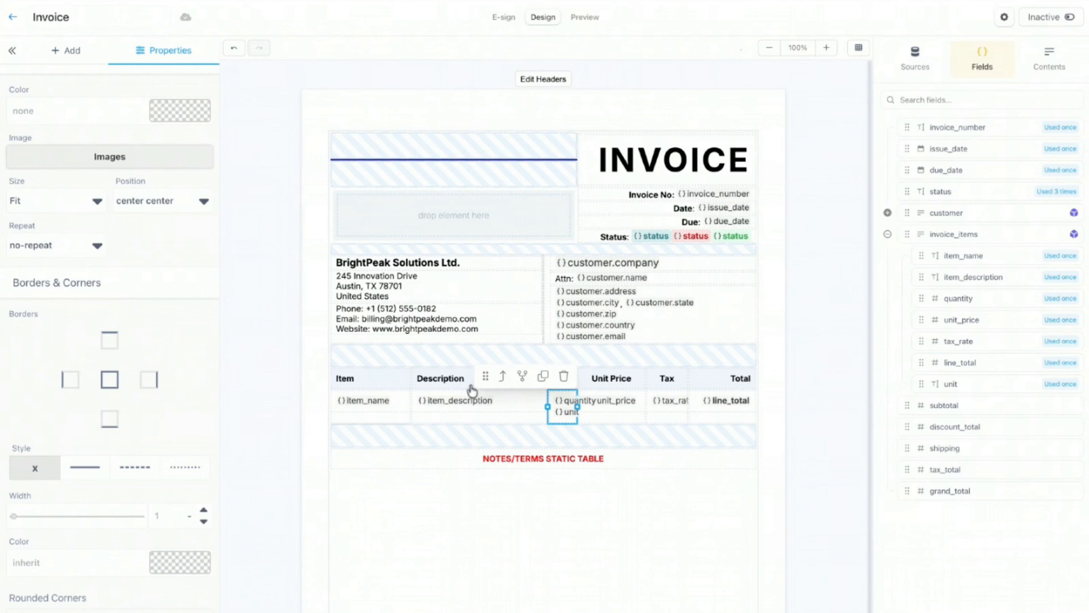
Step: Add grey #b4b4b4 bottom borders to the quantity, item_description and unit_price cells
{"action": "left_click", "coordinate": [1048, 54]}
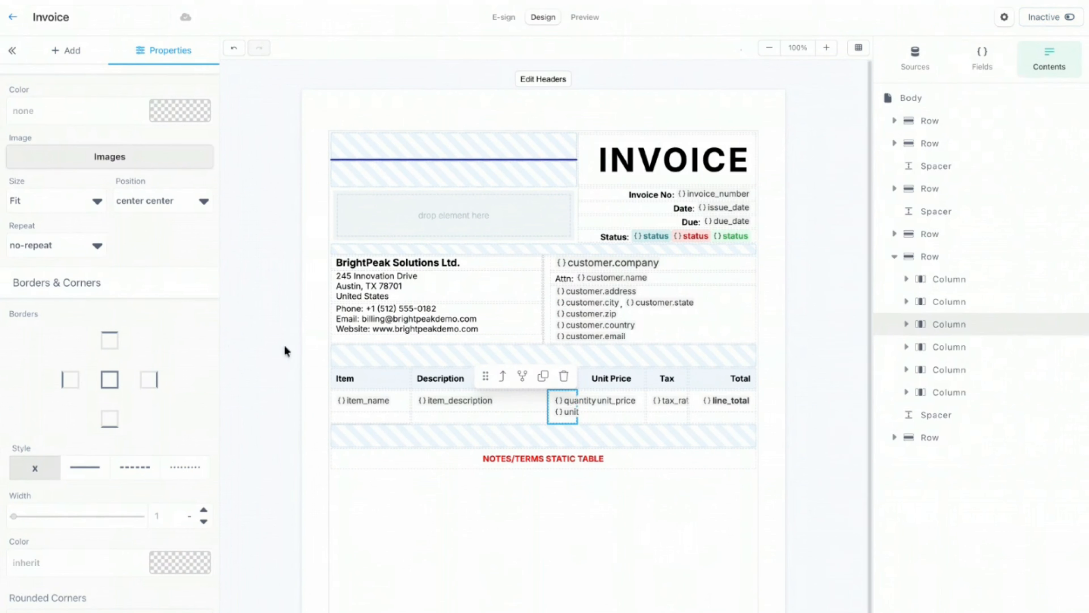
{"action": "left_click", "coordinate": [61, 564]}
{"action": "key", "text": "ctrl+v"}
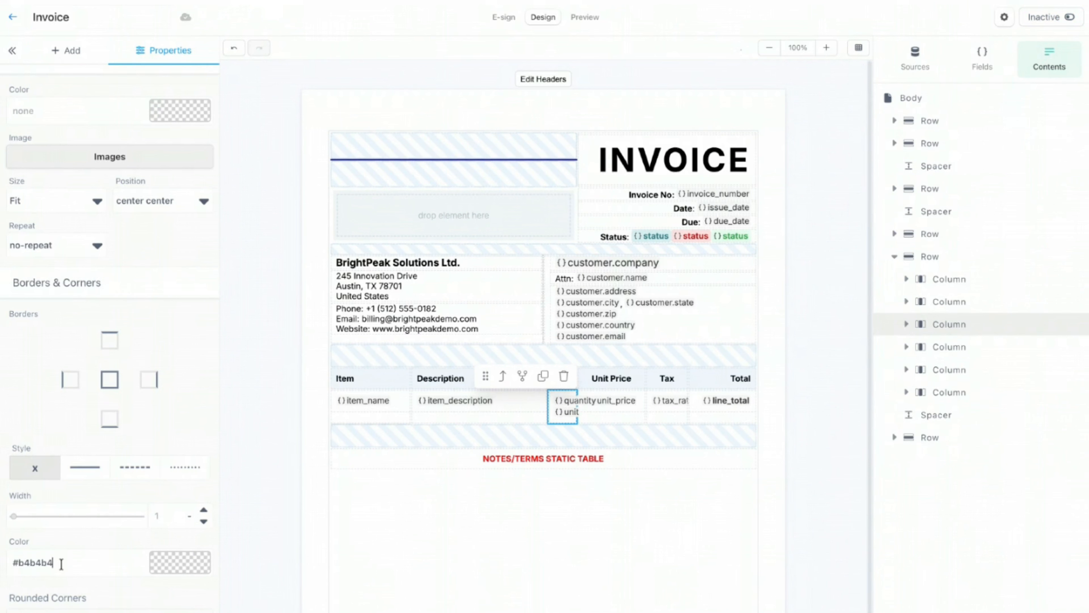
{"action": "left_click", "coordinate": [110, 418]}
{"action": "double_click", "coordinate": [158, 515]}
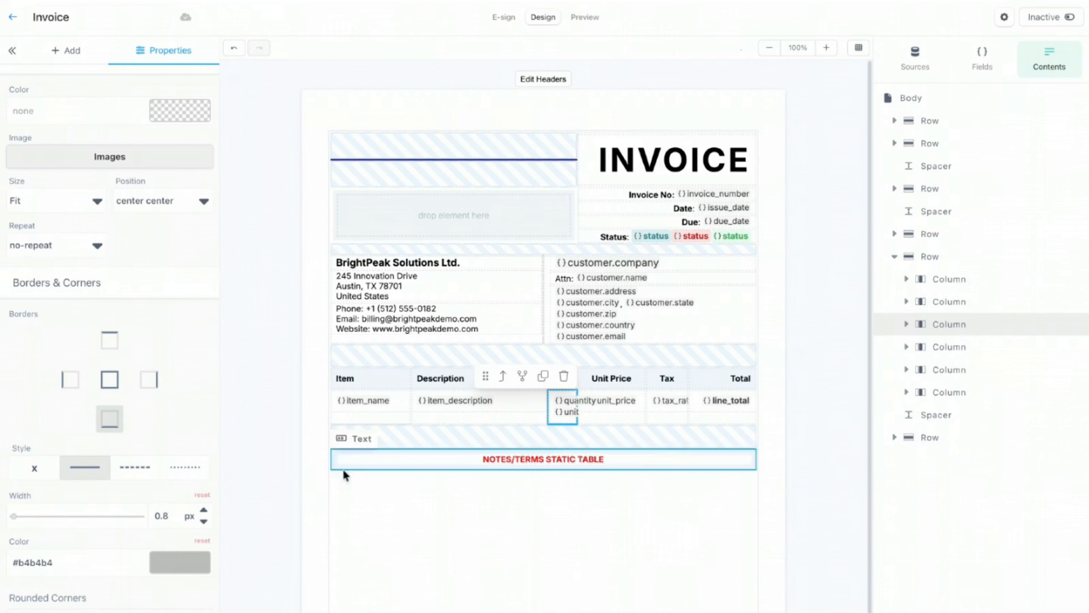
{"action": "left_click", "coordinate": [459, 430]}
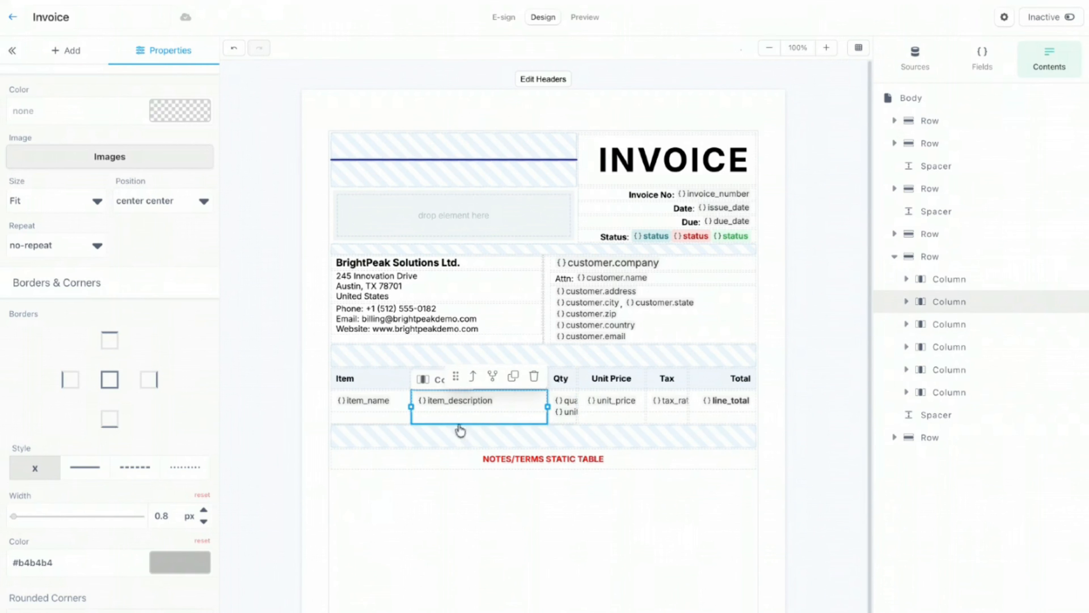
{"action": "left_click", "coordinate": [105, 420]}
{"action": "left_click", "coordinate": [612, 422]}
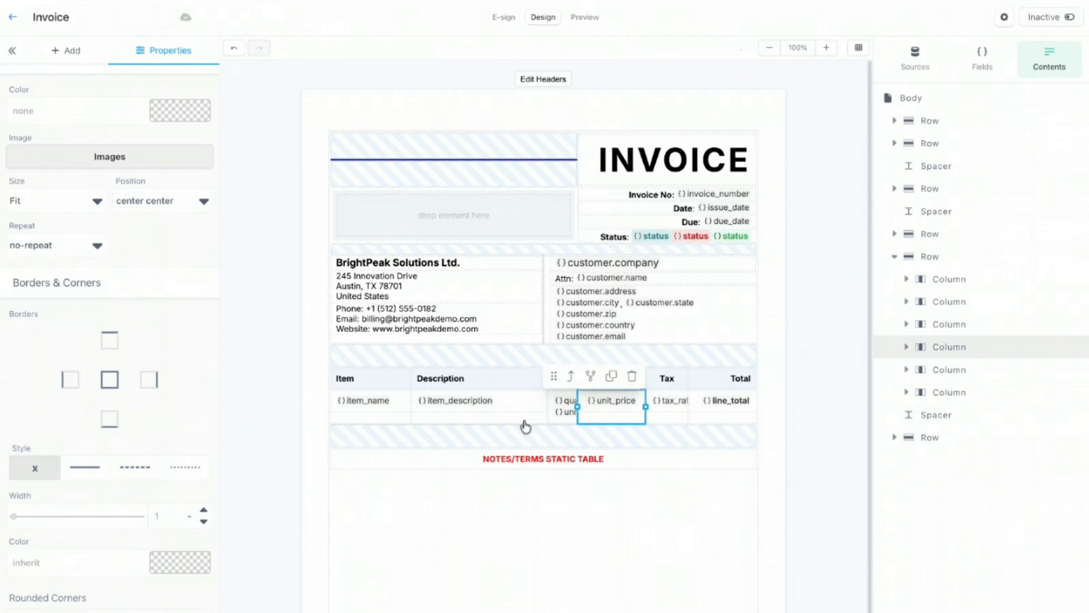
{"action": "left_click", "coordinate": [109, 418]}
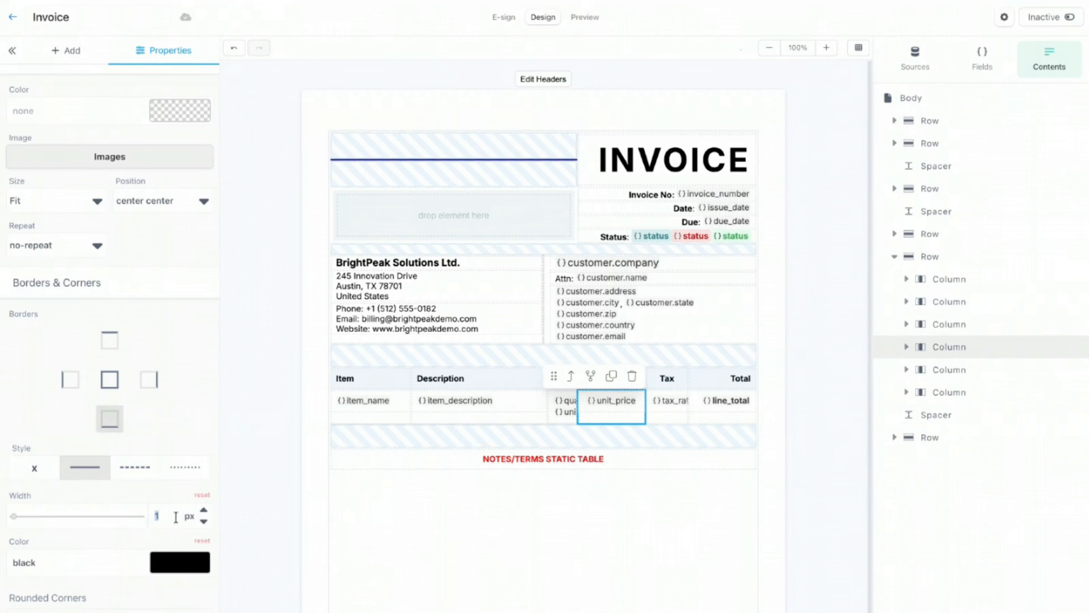
{"action": "double_click", "coordinate": [122, 564]}
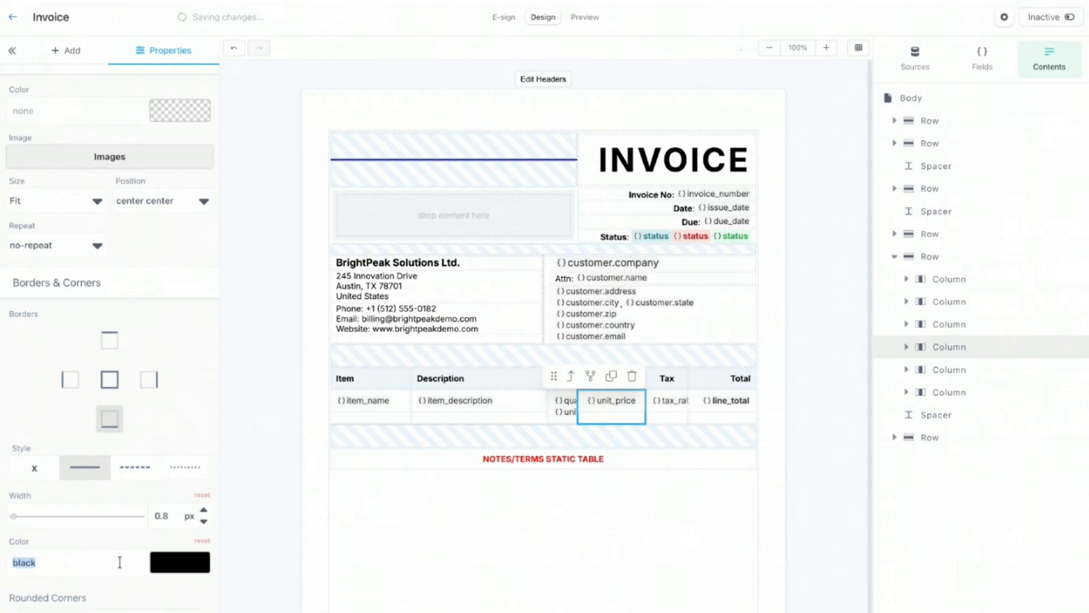
{"action": "type", "text": "#b4b4b4"}
Step: Give tax_rate and line_total the grey #b4b4b4 bottom border, then preview the invoice
{"action": "left_click", "coordinate": [670, 419]}
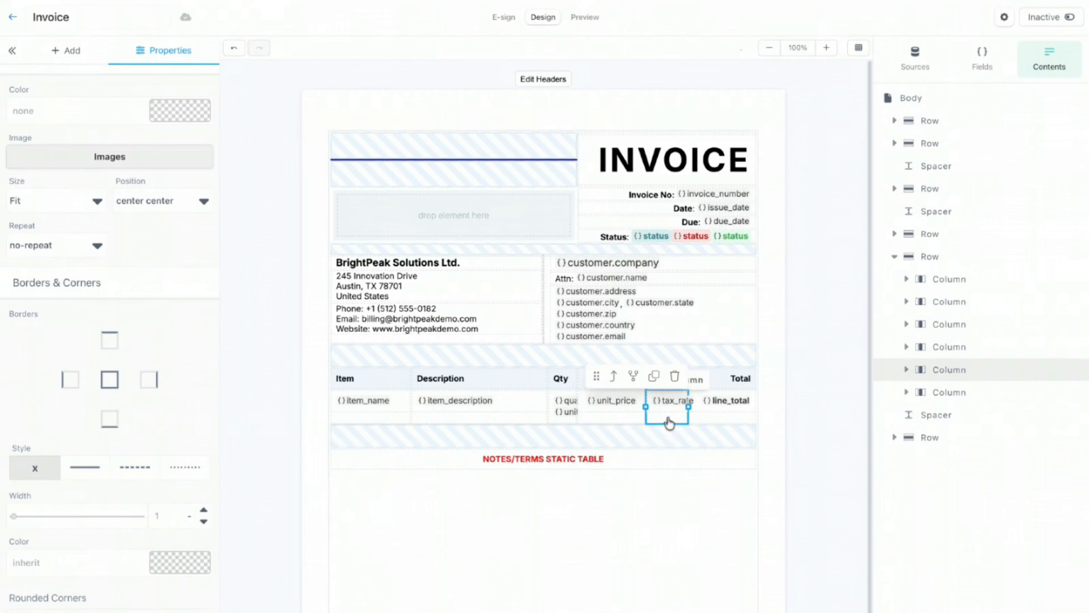
{"action": "double_click", "coordinate": [161, 522]}
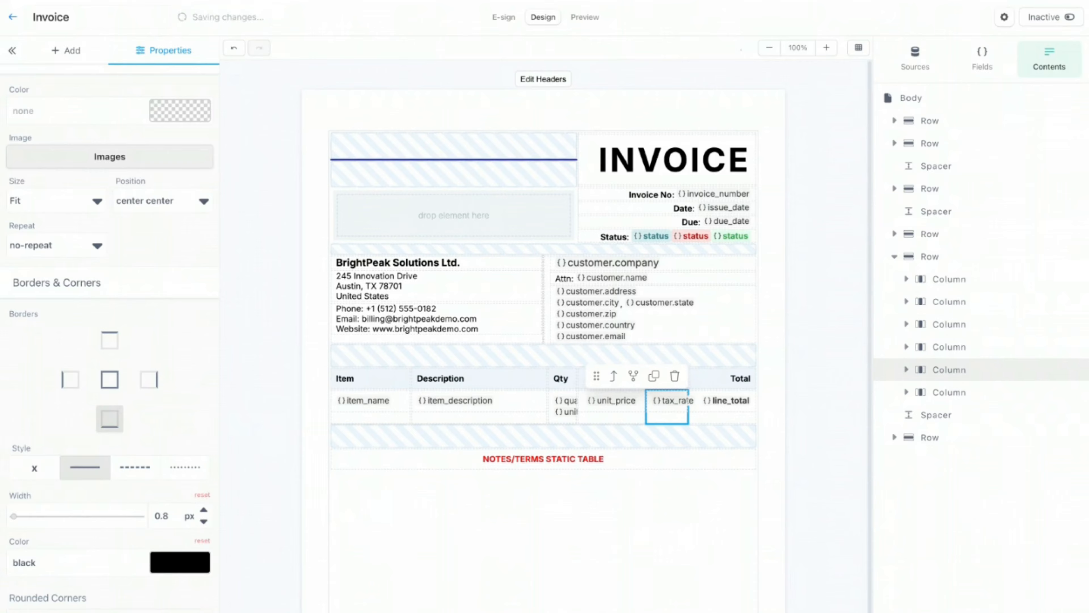
{"action": "left_click", "coordinate": [83, 555]}
{"action": "type", "text": "#b4b4b4"}
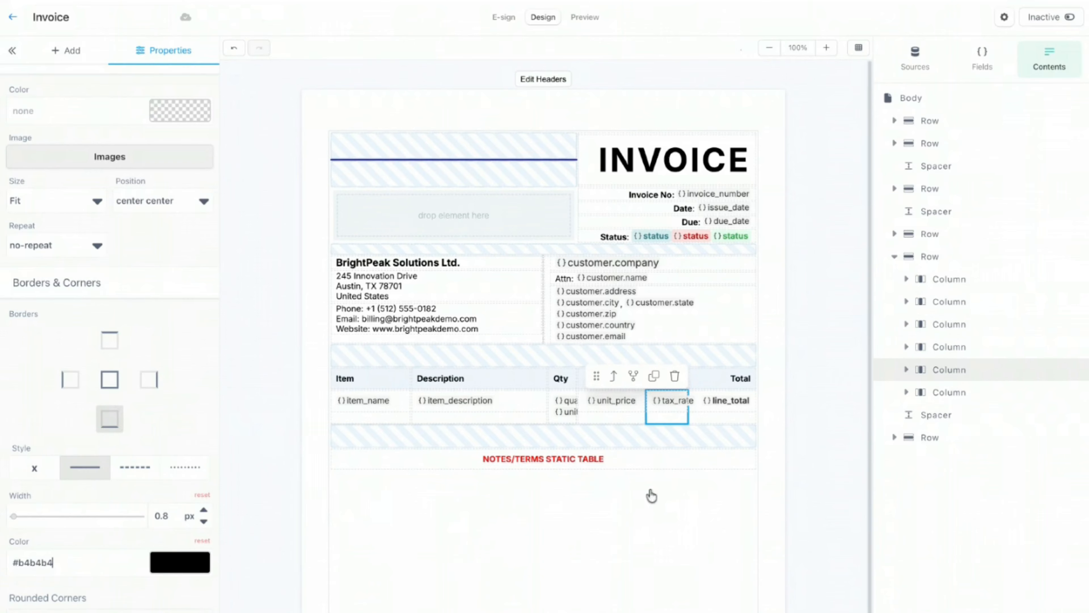
{"action": "left_click", "coordinate": [728, 427]}
{"action": "left_click", "coordinate": [110, 420]}
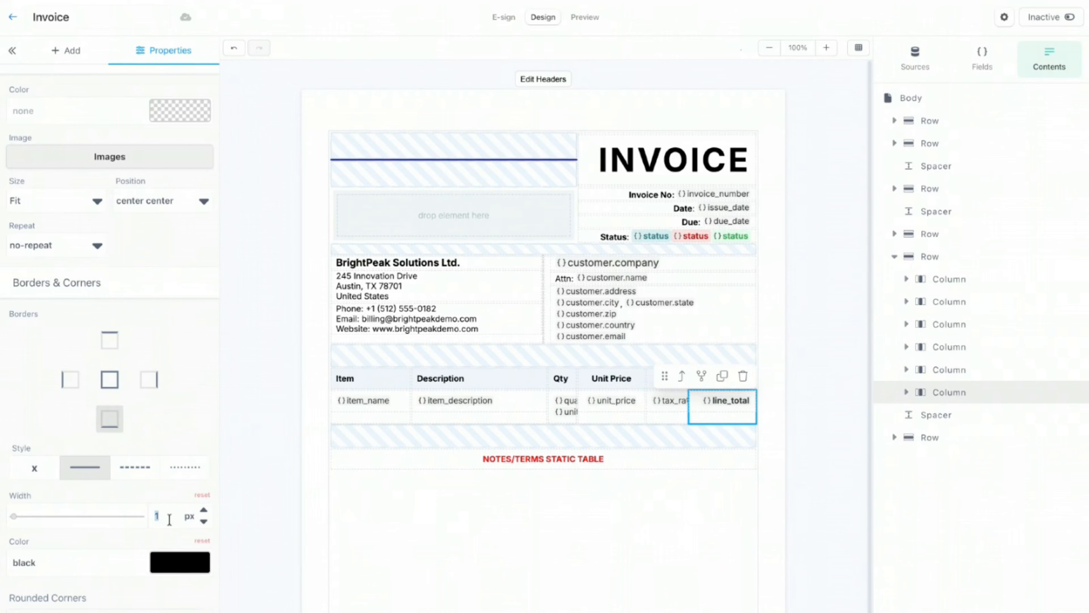
{"action": "type", "text": "0.8"}
{"action": "double_click", "coordinate": [78, 560]}
{"action": "type", "text": "#b4b4b4"}
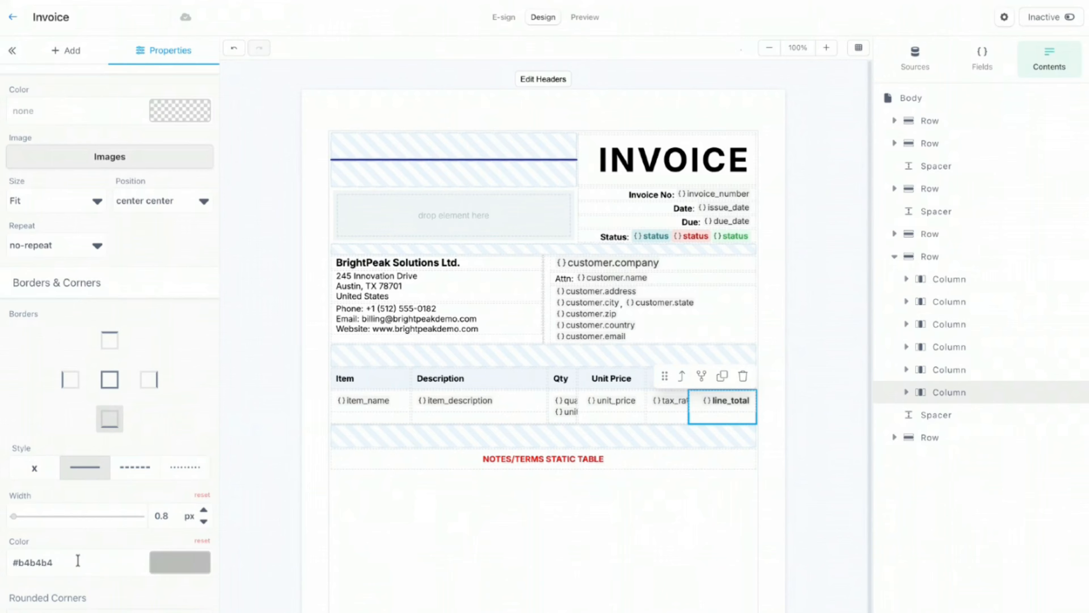
{"action": "left_click", "coordinate": [768, 212]}
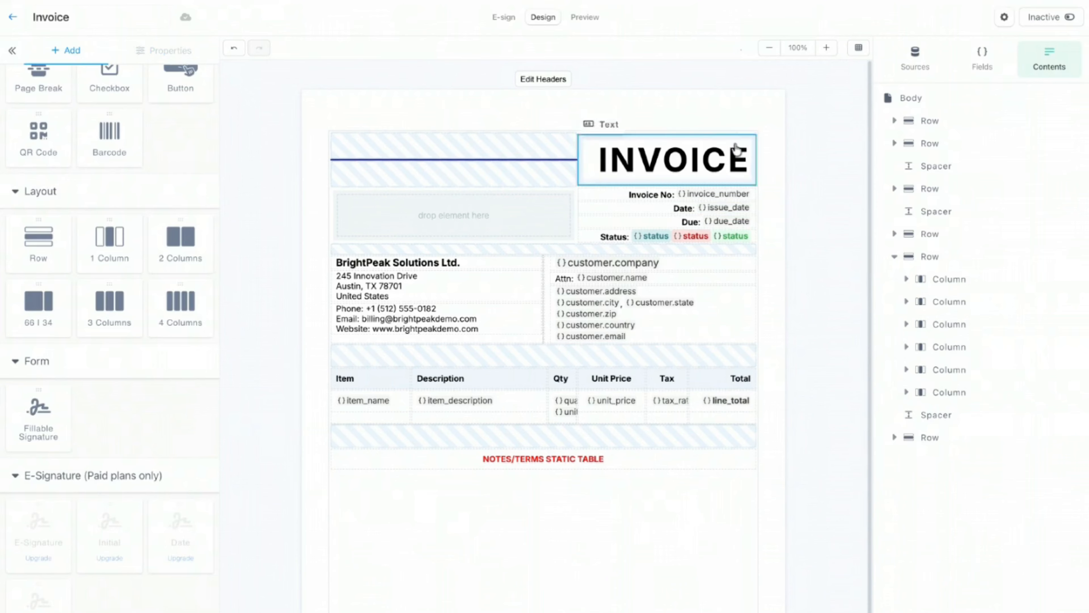
{"action": "left_click", "coordinate": [582, 18]}
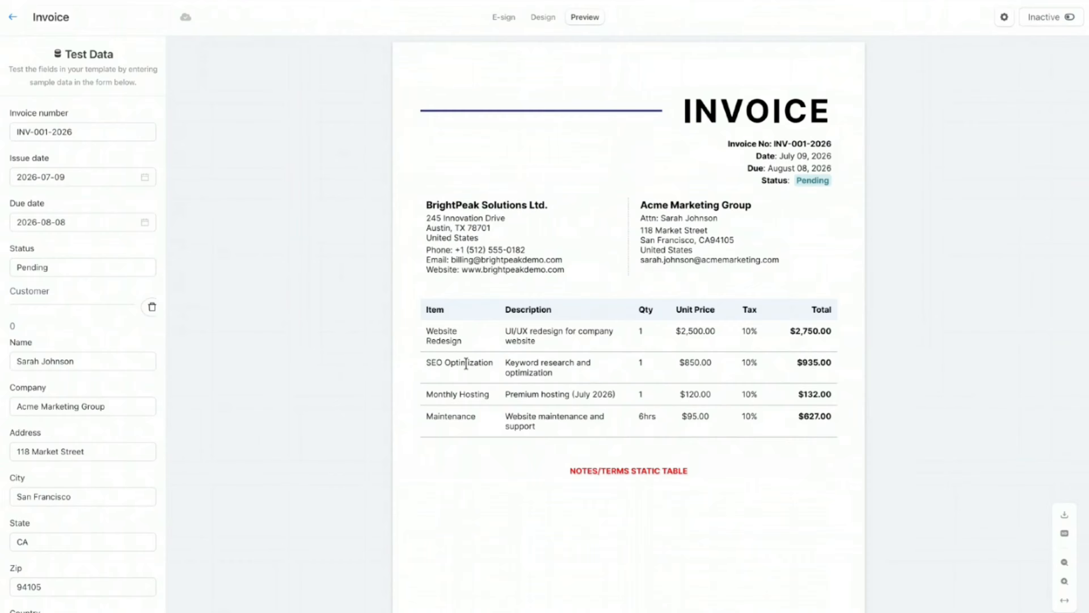
Step: Switch from the invoice Preview back to the Design view of the Invoice template
{"action": "left_click", "coordinate": [544, 19]}
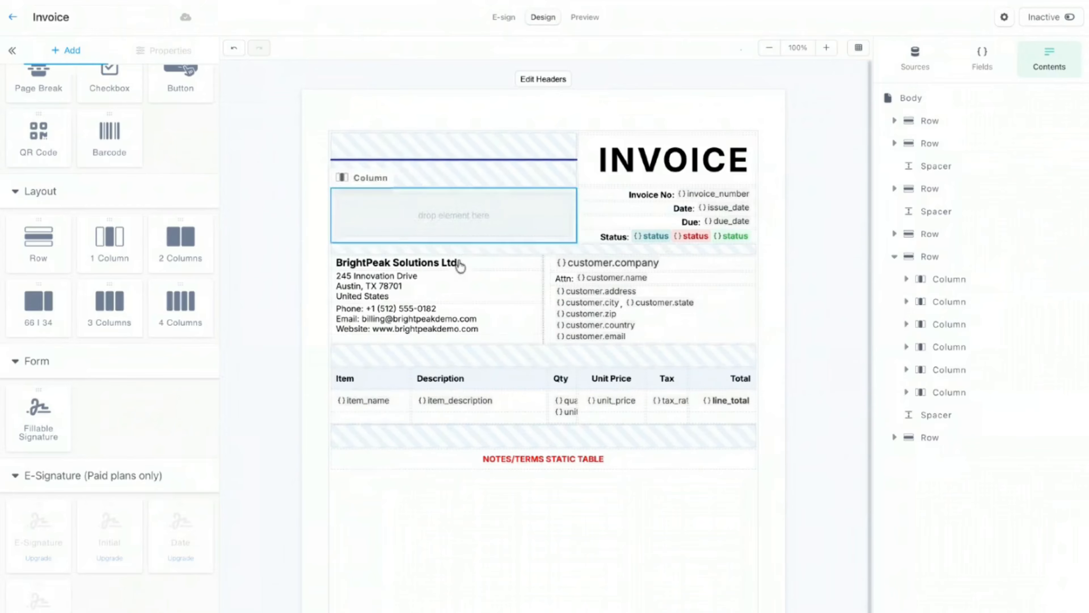
Step: Vertically centre the item_name and item_description cells of the item row
{"action": "left_click", "coordinate": [380, 424]}
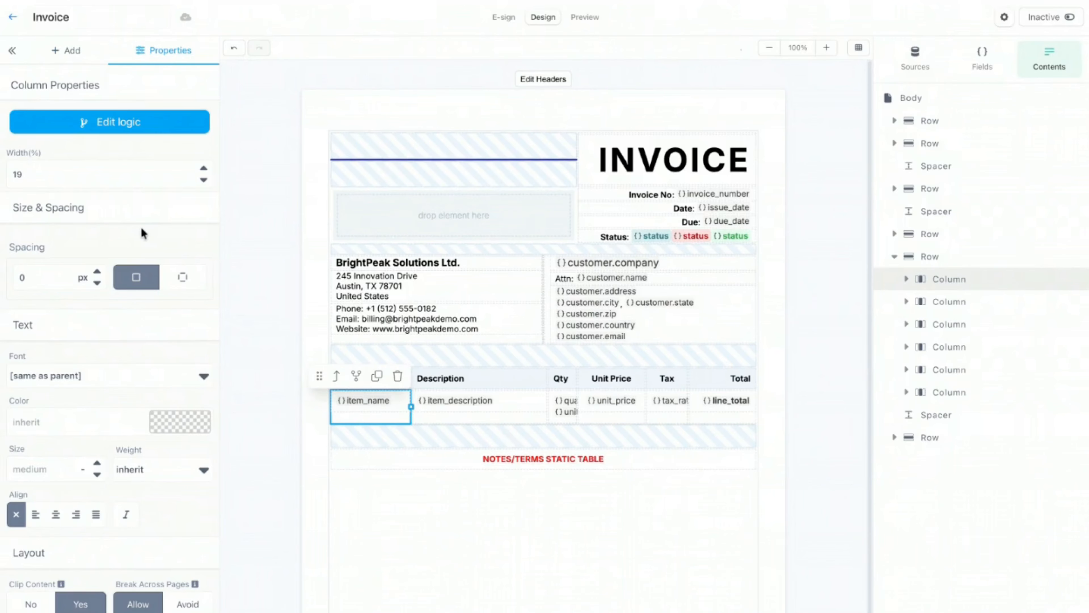
{"action": "scroll", "coordinate": [139, 231], "scroll_direction": "down", "scroll_amount": 1}
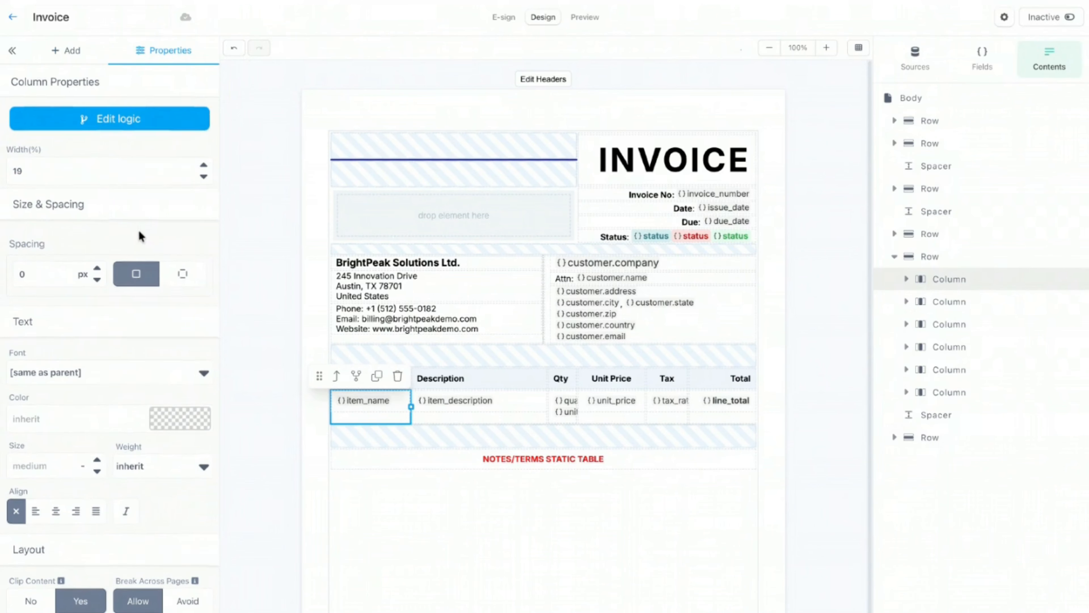
{"action": "scroll", "coordinate": [139, 235], "scroll_direction": "down", "scroll_amount": 3}
{"action": "scroll", "coordinate": [140, 236], "scroll_direction": "up", "scroll_amount": 3}
{"action": "scroll", "coordinate": [139, 235], "scroll_direction": "down", "scroll_amount": 5}
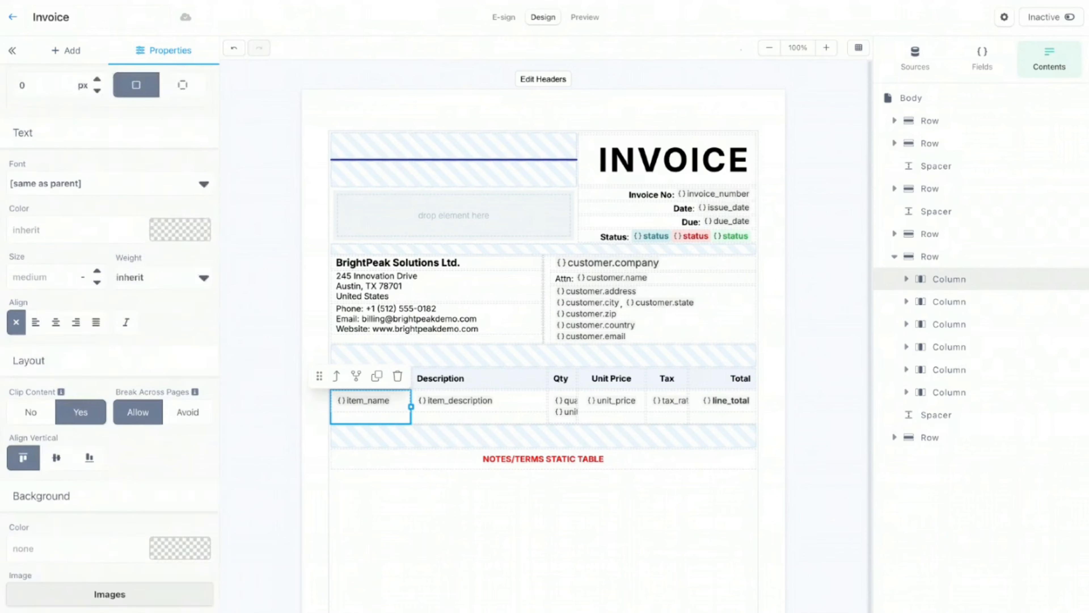
{"action": "scroll", "coordinate": [109, 339], "scroll_direction": "down", "scroll_amount": 2}
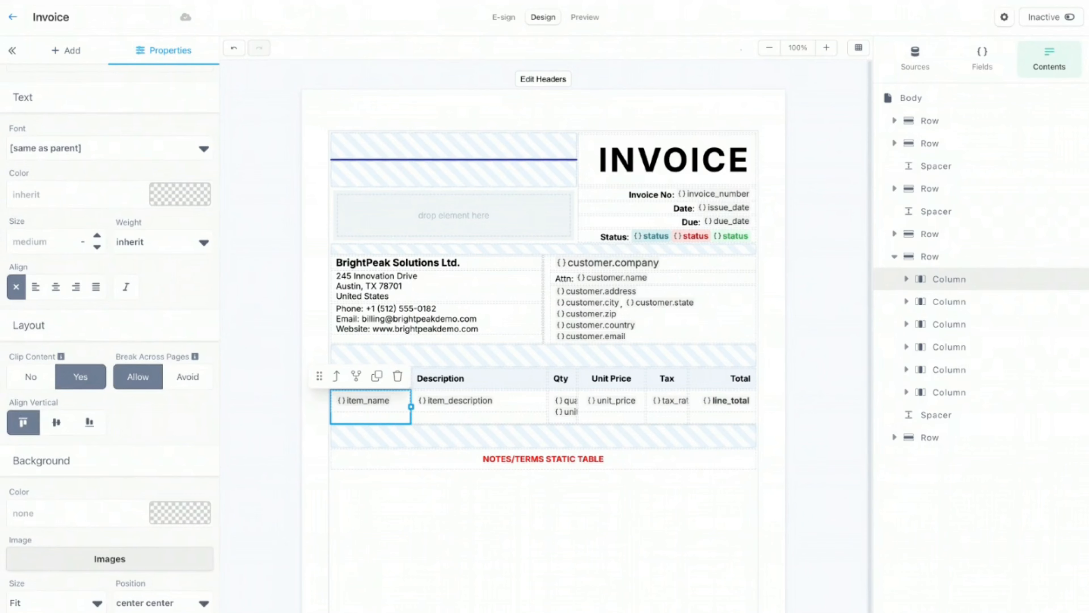
{"action": "left_click", "coordinate": [57, 424]}
{"action": "left_click", "coordinate": [513, 417]}
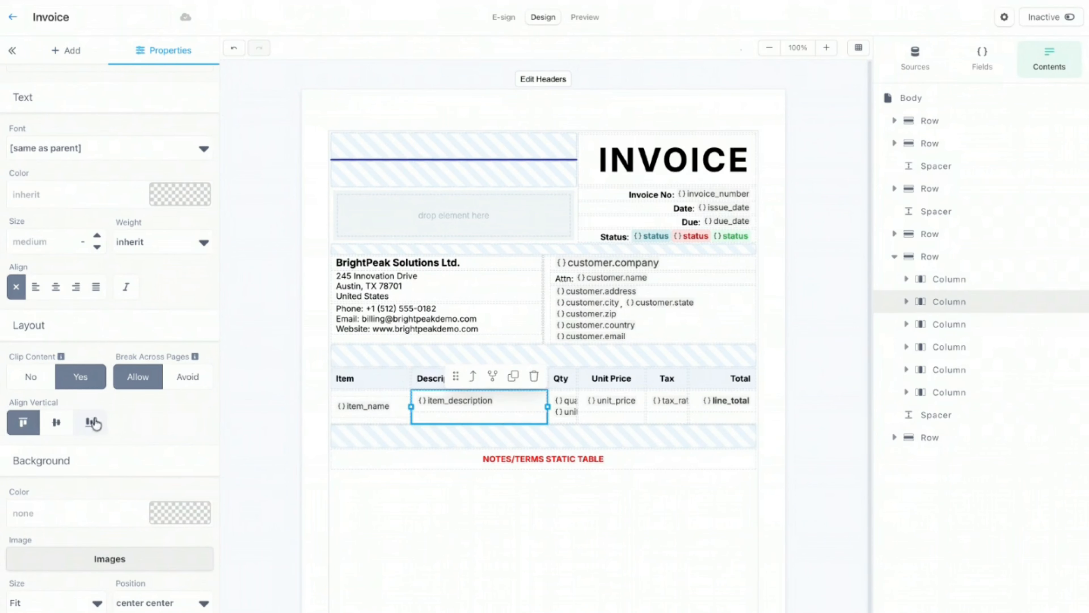
{"action": "left_click", "coordinate": [56, 422]}
Step: Centre-align the quantity text and vertically centre the quantity column
{"action": "left_click", "coordinate": [566, 420]}
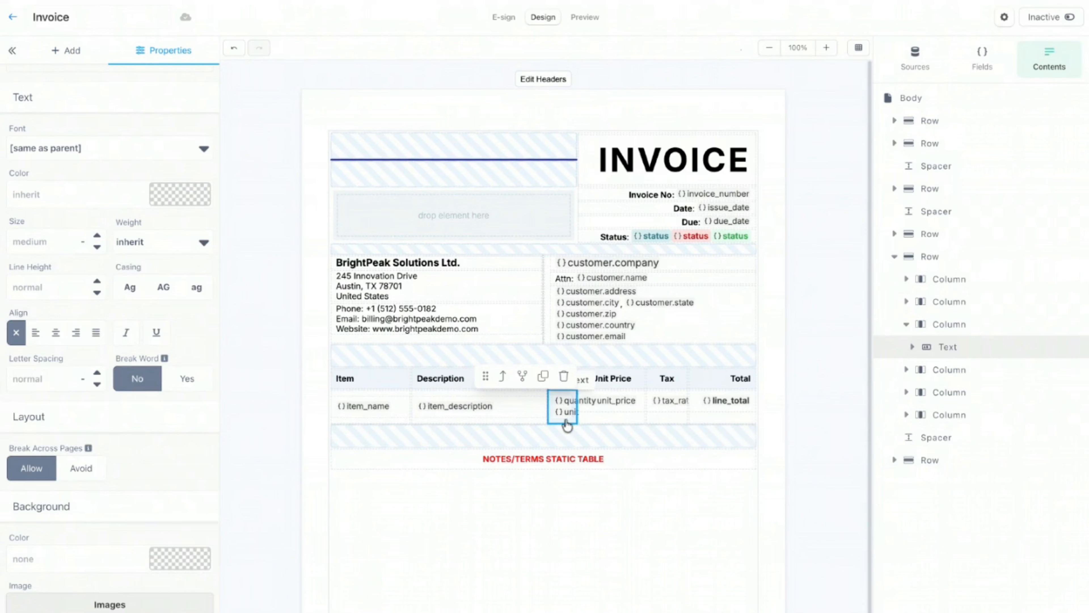
{"action": "scroll", "coordinate": [102, 304], "scroll_direction": "up", "scroll_amount": 5}
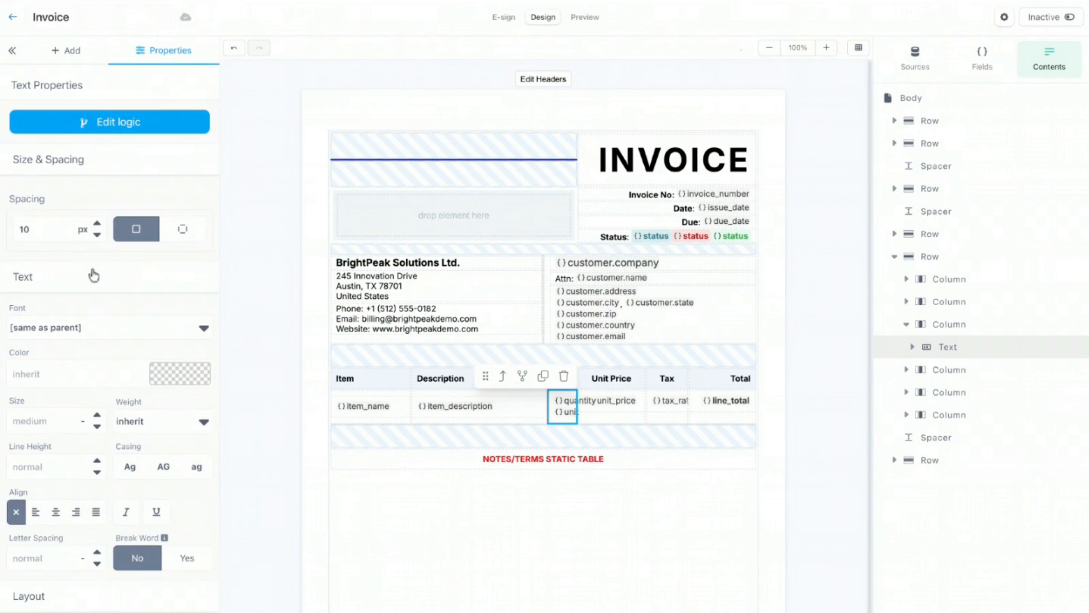
{"action": "scroll", "coordinate": [92, 296], "scroll_direction": "down", "scroll_amount": 3}
{"action": "left_click", "coordinate": [56, 403]}
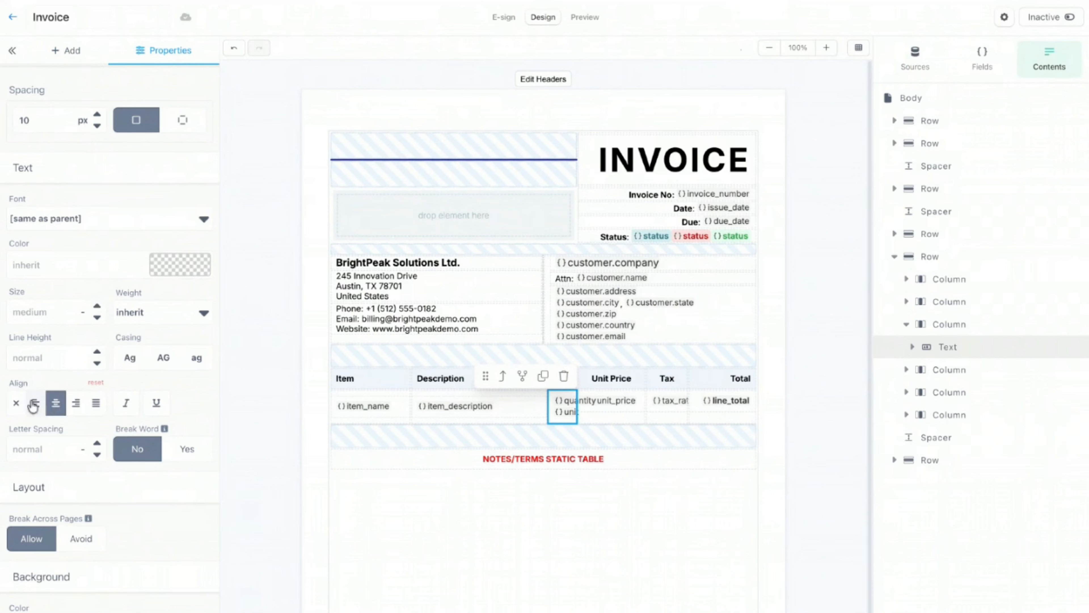
{"action": "left_click", "coordinate": [503, 377]}
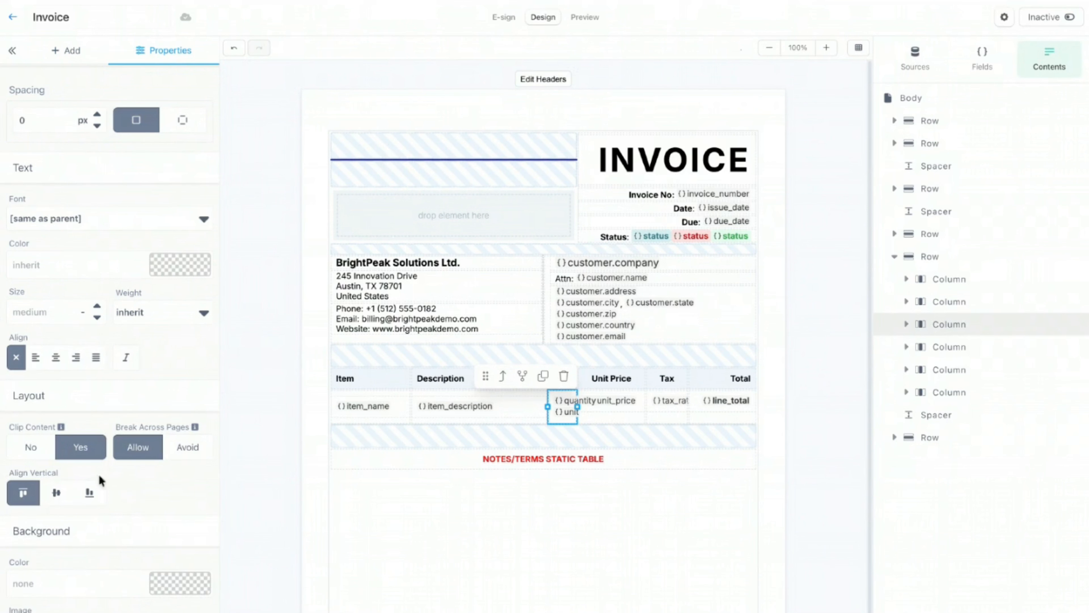
{"action": "left_click", "coordinate": [56, 493]}
Step: Vertically centre the unit_price, tax_rate and line_total cells
{"action": "left_click", "coordinate": [614, 422]}
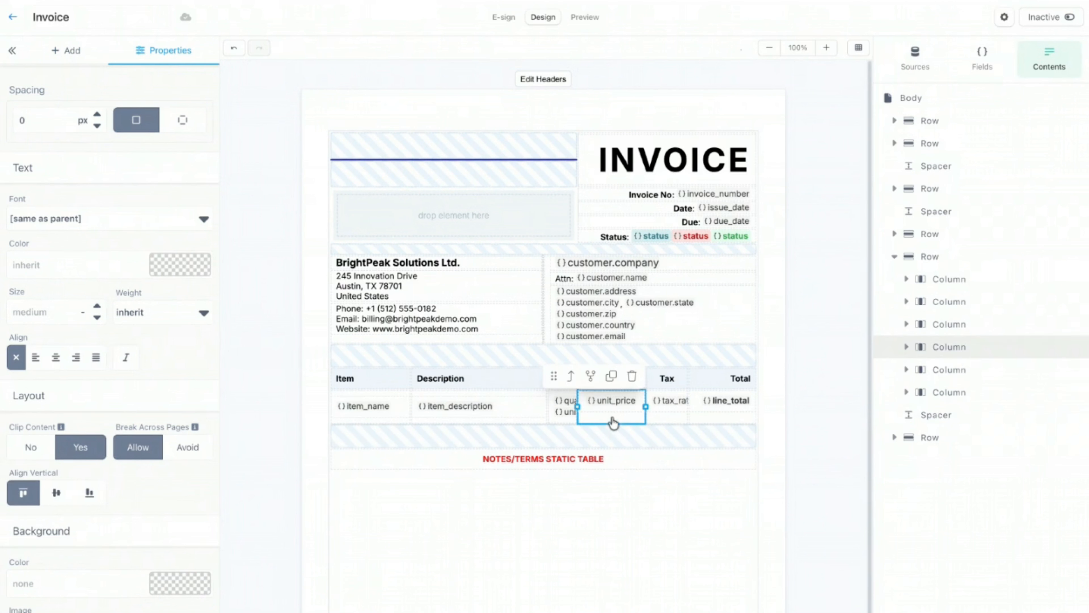
{"action": "left_click", "coordinate": [57, 493]}
{"action": "left_click", "coordinate": [667, 422]}
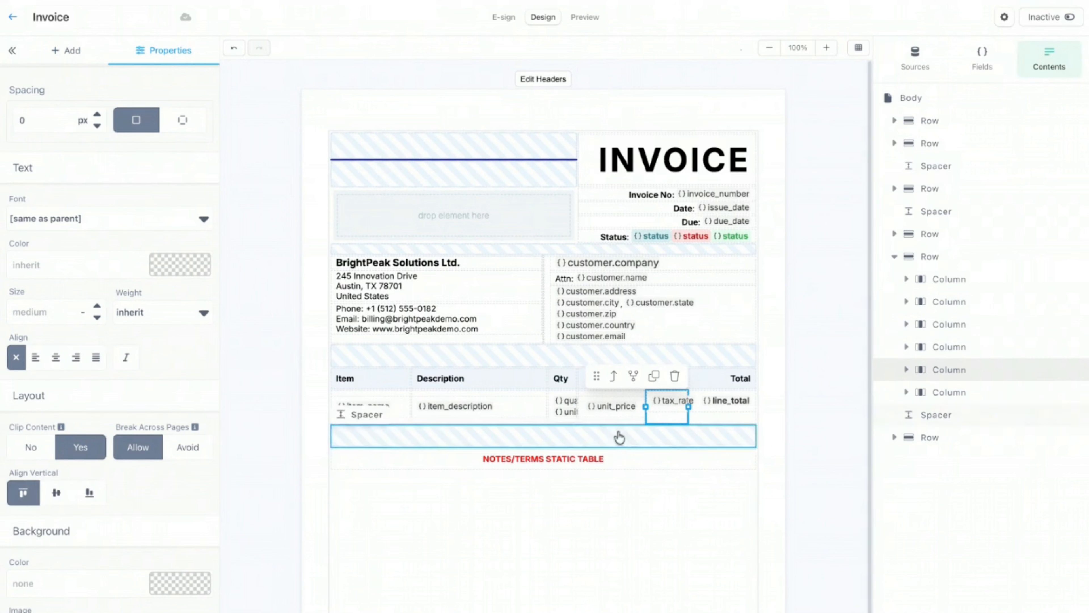
{"action": "left_click", "coordinate": [56, 493]}
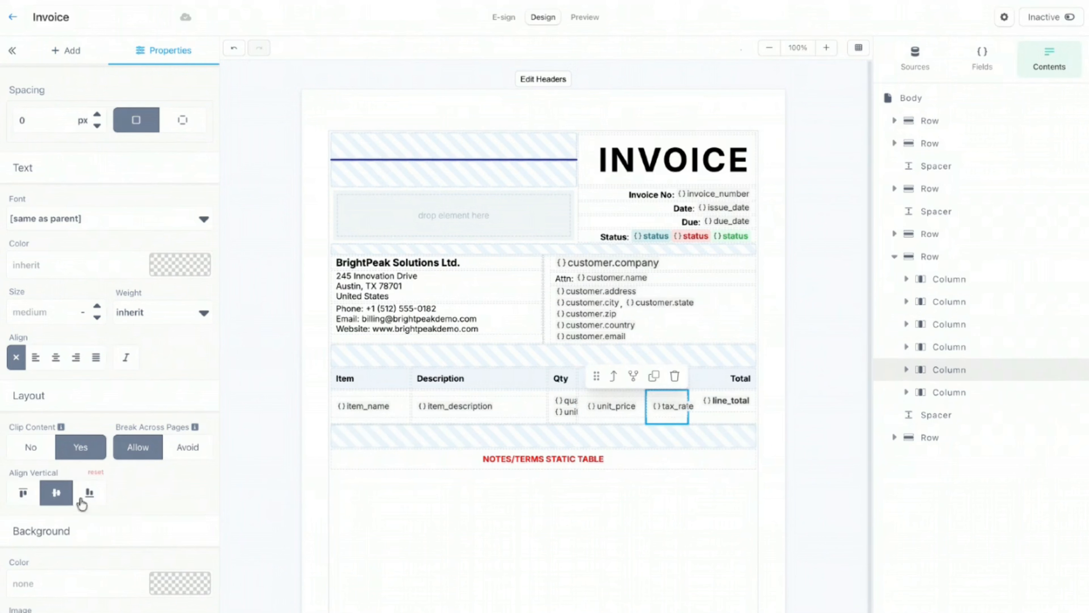
{"action": "left_click", "coordinate": [713, 425]}
{"action": "left_click", "coordinate": [55, 498]}
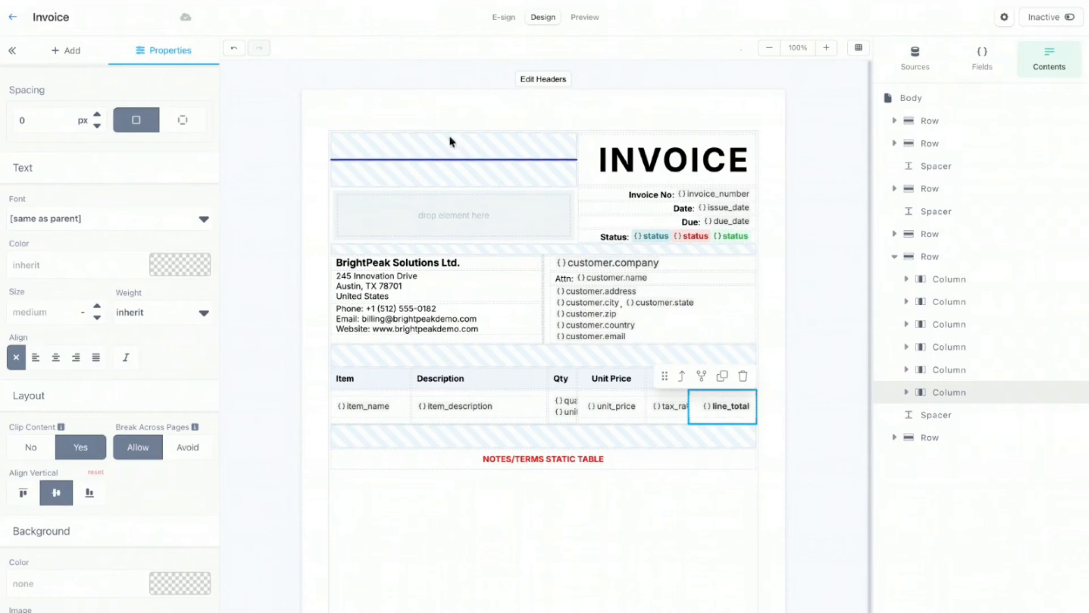
{"action": "left_click", "coordinate": [479, 91]}
{"action": "left_click", "coordinate": [587, 17]}
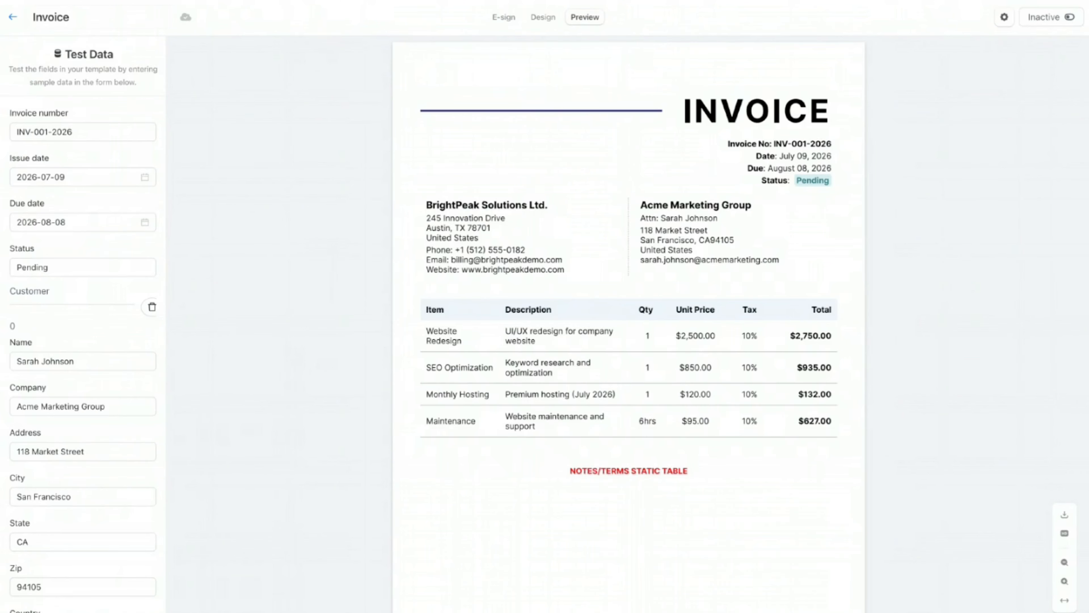
{"action": "left_click", "coordinate": [543, 18]}
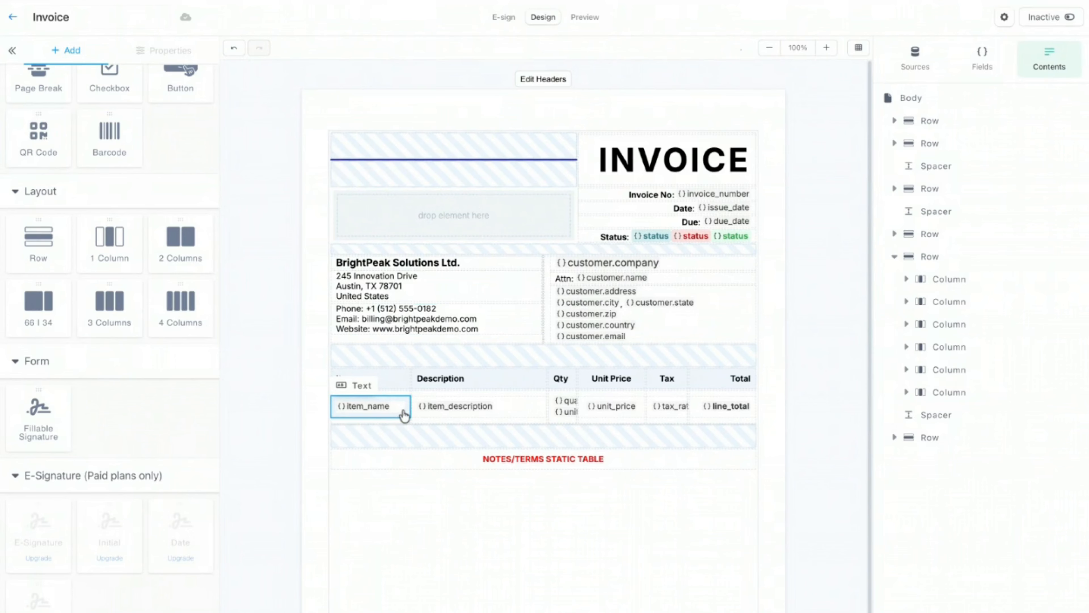
Step: Give the item_name cell a bottom border coloured #b4b4b4
{"action": "left_click", "coordinate": [369, 406]}
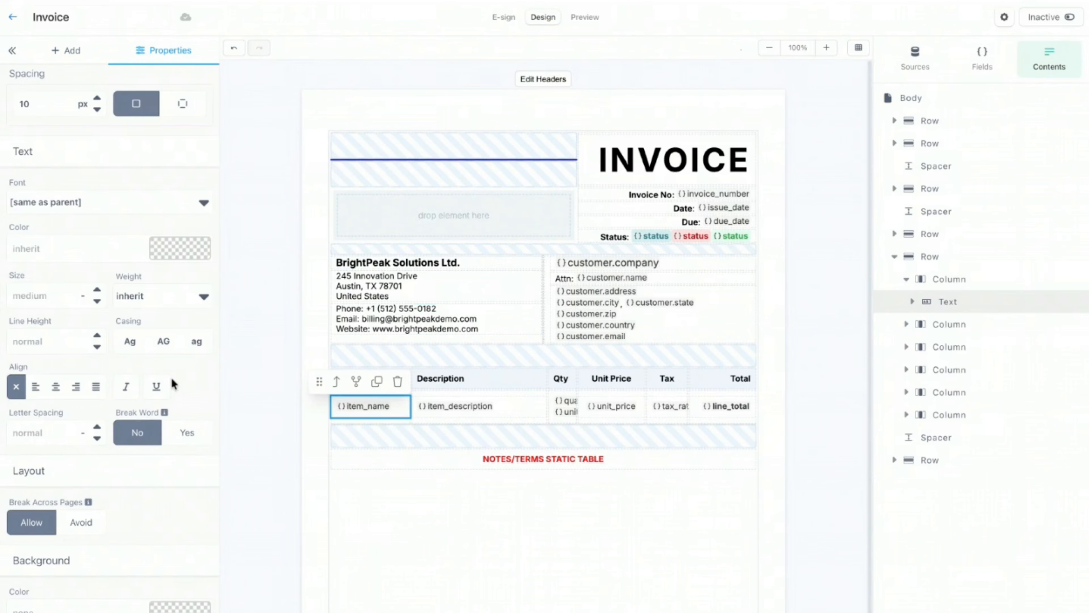
{"action": "scroll", "coordinate": [171, 376], "scroll_direction": "down", "scroll_amount": 5}
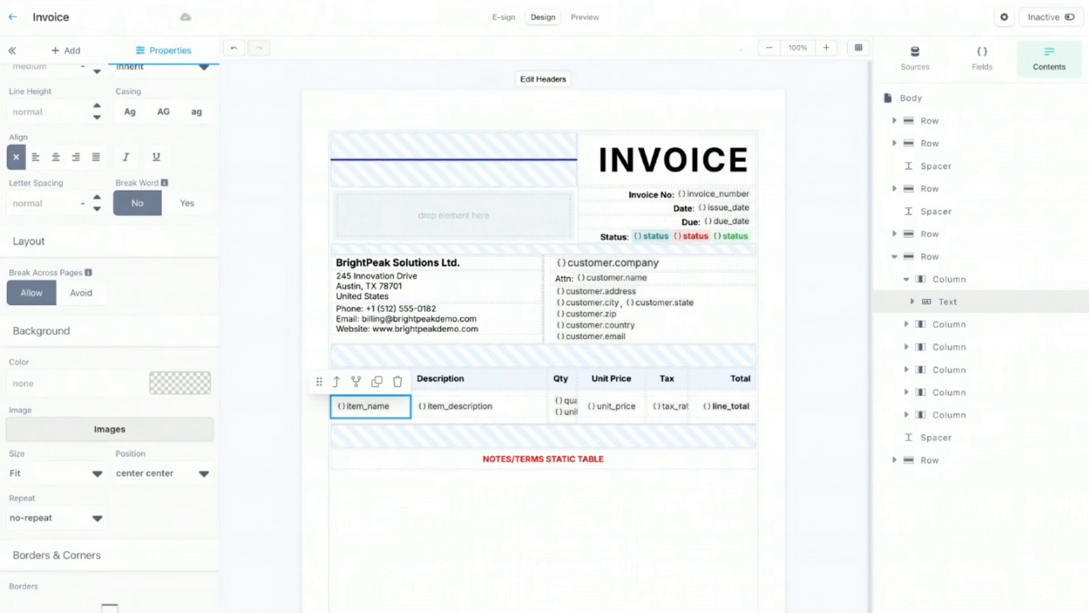
{"action": "scroll", "coordinate": [107, 434], "scroll_direction": "down", "scroll_amount": 6}
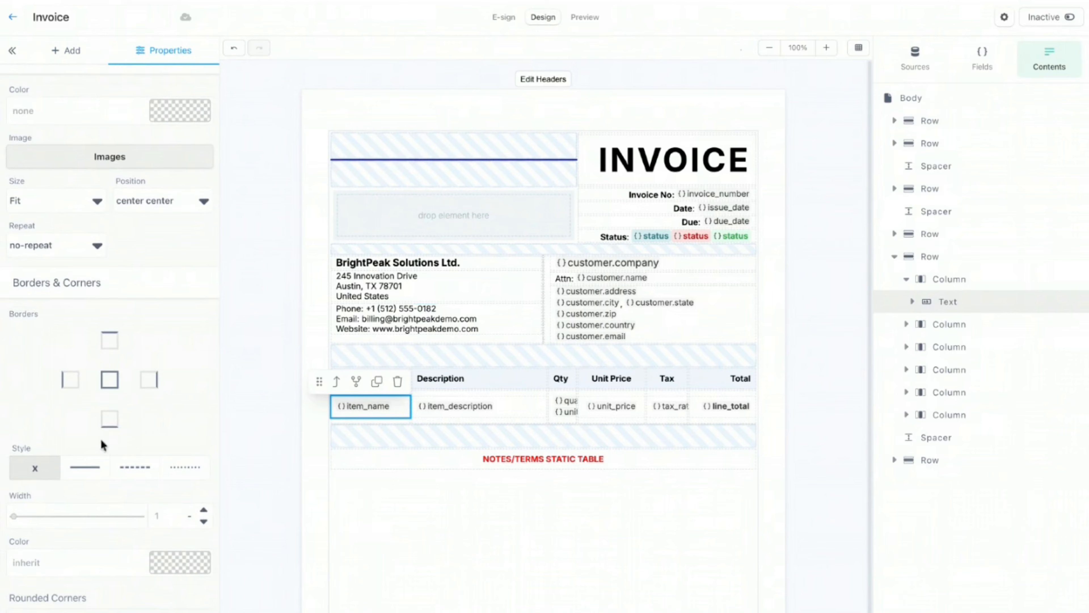
{"action": "left_click", "coordinate": [109, 427]}
{"action": "left_click", "coordinate": [493, 412]}
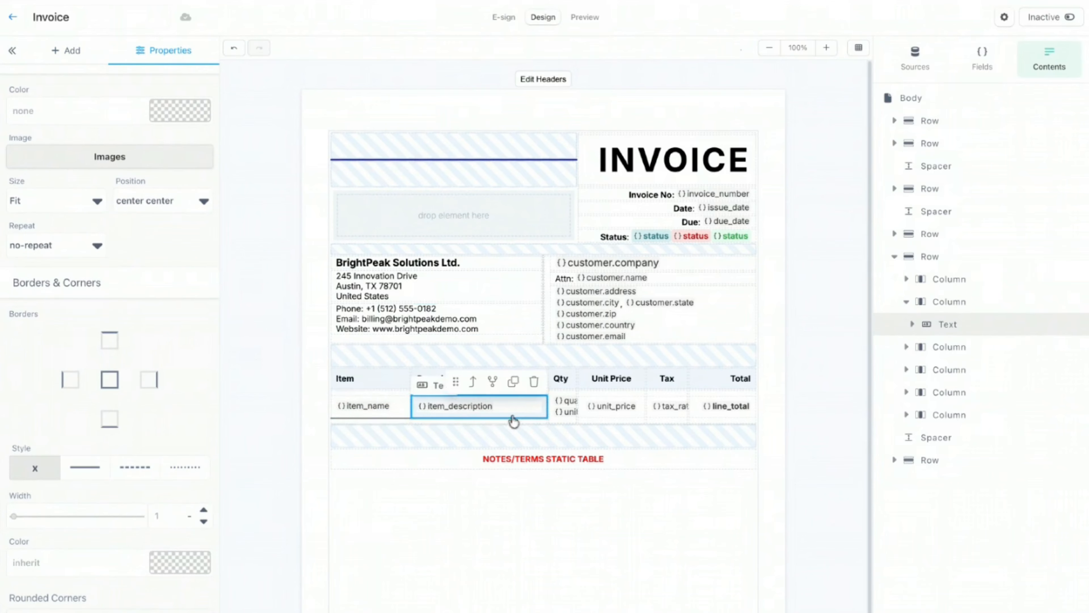
{"action": "left_click", "coordinate": [402, 414]}
{"action": "double_click", "coordinate": [76, 573]}
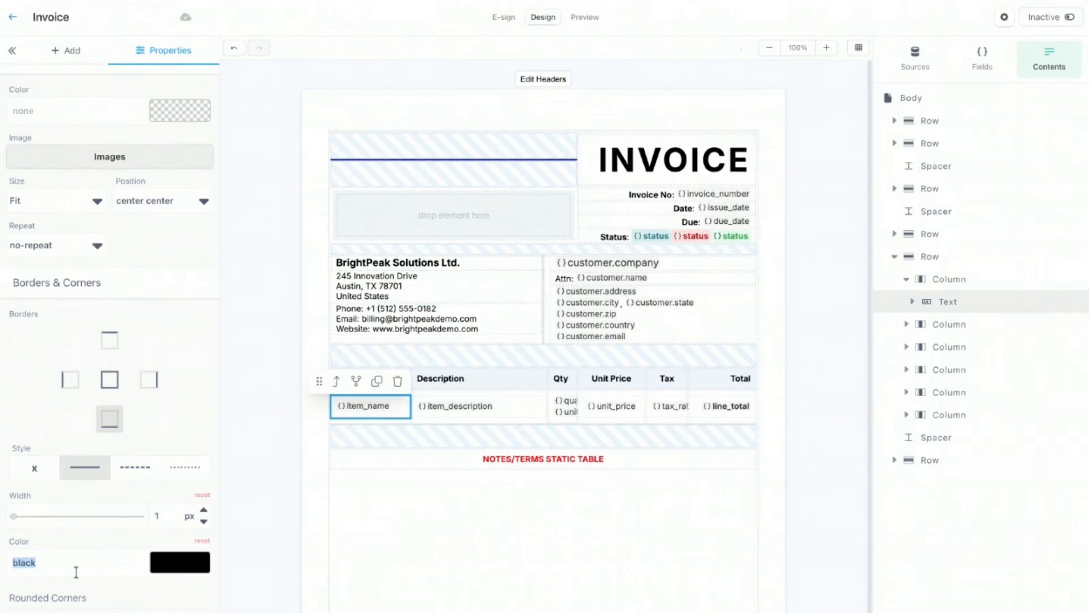
{"action": "type", "text": "#bdbdbd"}
Step: Add #b4b4b4 bottom borders to the item_description, quantity and unit_price cells
{"action": "left_click", "coordinate": [515, 415]}
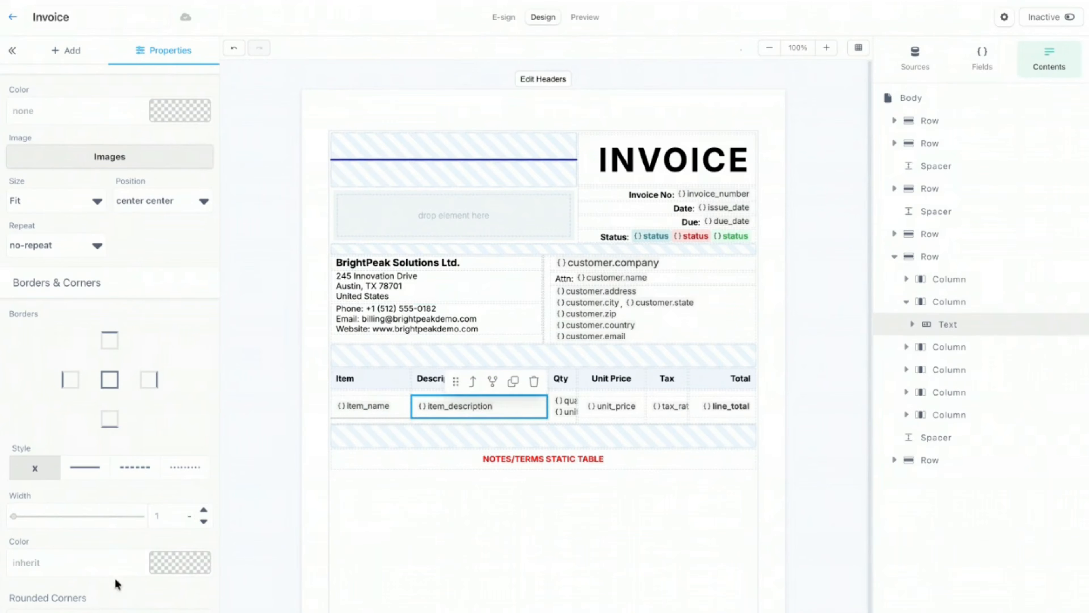
{"action": "left_click", "coordinate": [110, 419]}
{"action": "double_click", "coordinate": [71, 565]}
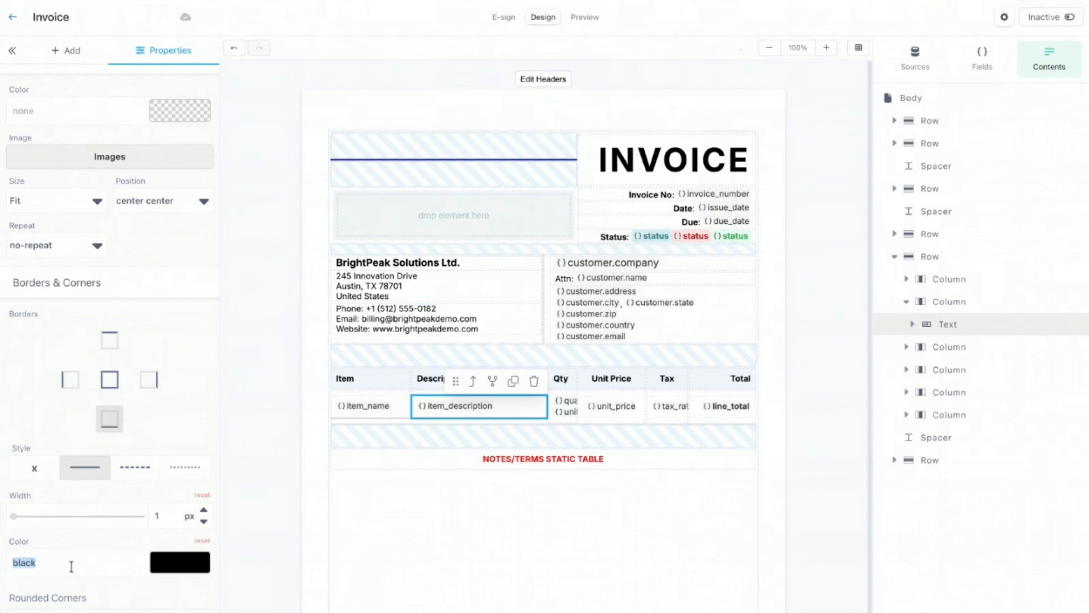
{"action": "type", "text": "#b4b4b4"}
{"action": "left_click", "coordinate": [563, 416]}
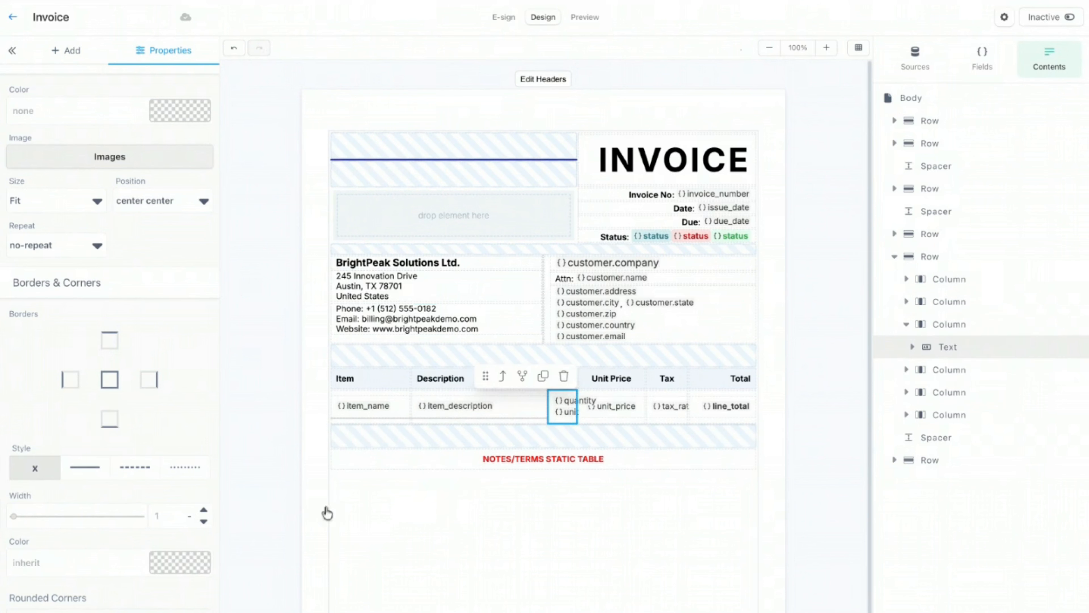
{"action": "left_click", "coordinate": [59, 563]}
{"action": "type", "text": "#b4b4b4"}
{"action": "left_click", "coordinate": [109, 419]}
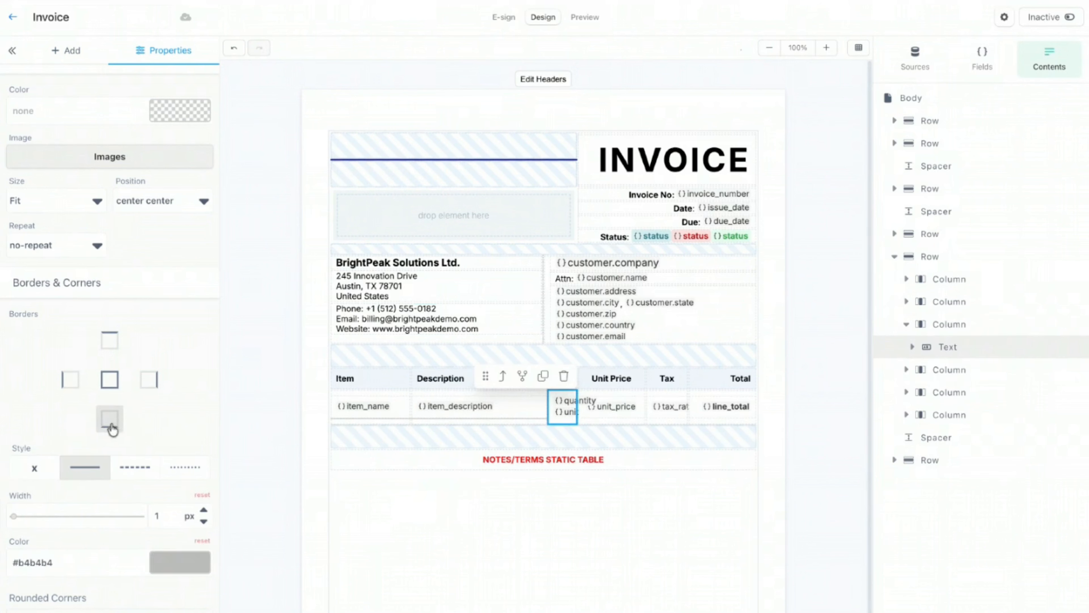
{"action": "left_click", "coordinate": [639, 412]}
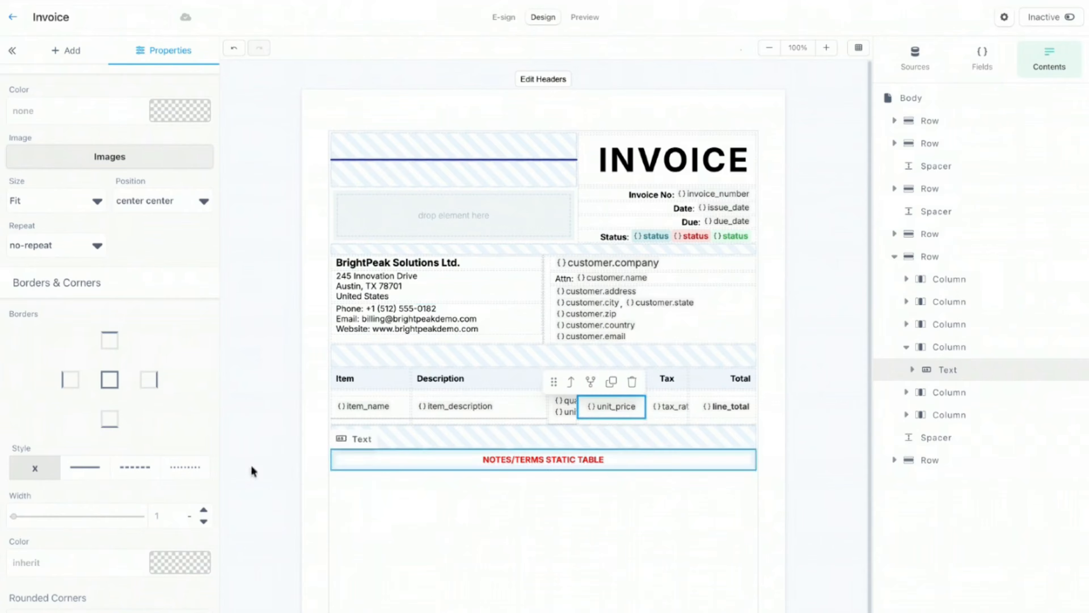
{"action": "left_click", "coordinate": [100, 427]}
{"action": "double_click", "coordinate": [76, 559]}
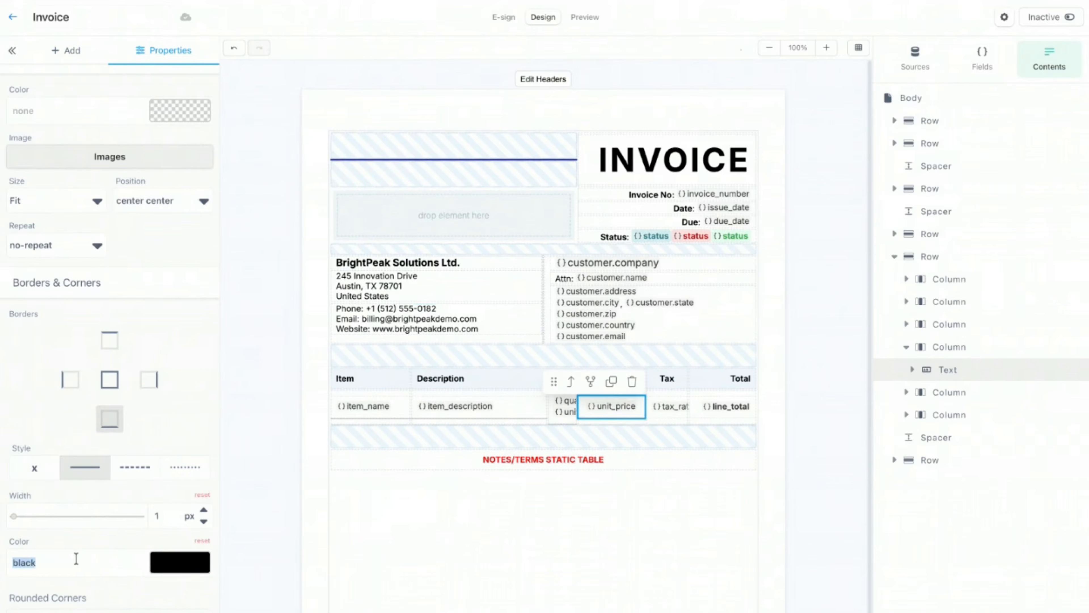
{"action": "type", "text": "#b4b4b4"}
Step: Give tax_rate and line_total the same grey #b4b4b4 bottom border
{"action": "left_click", "coordinate": [677, 419]}
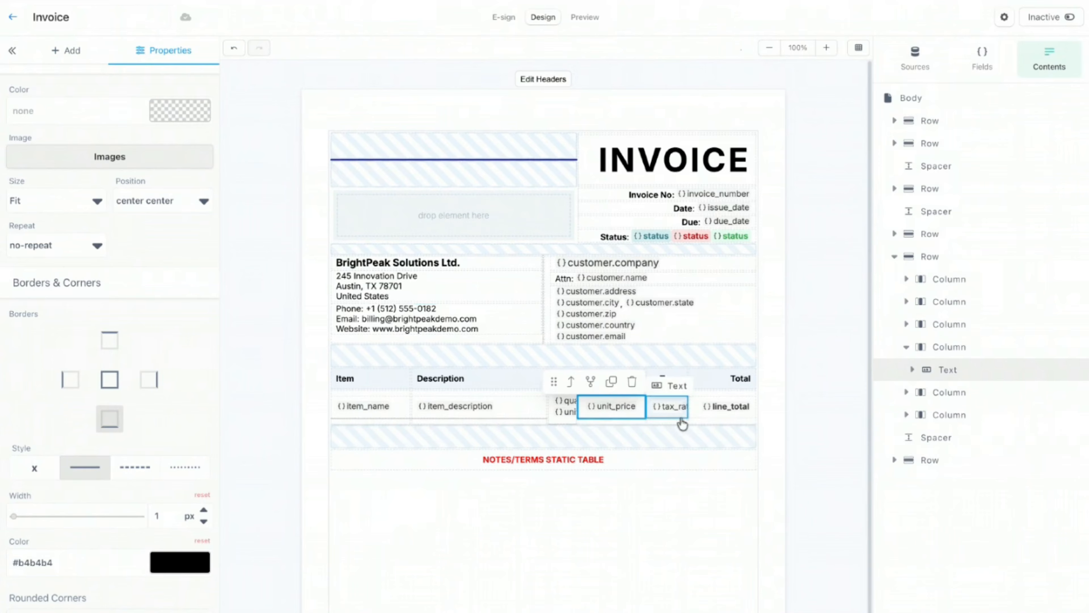
{"action": "left_click", "coordinate": [111, 423]}
{"action": "double_click", "coordinate": [76, 563]}
{"action": "type", "text": "#b4b4b4"}
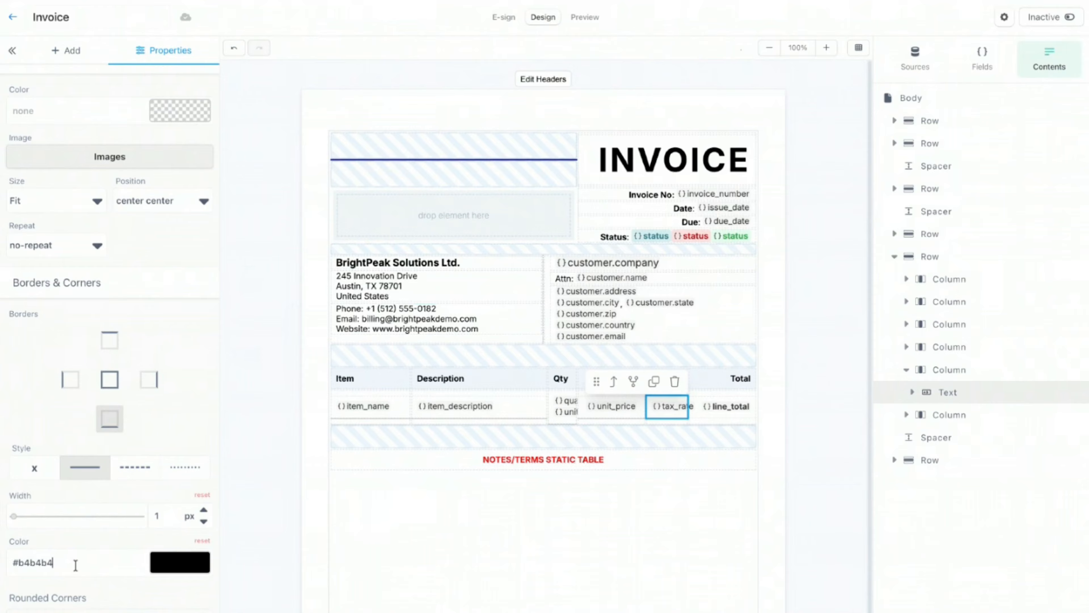
{"action": "left_click", "coordinate": [736, 420]}
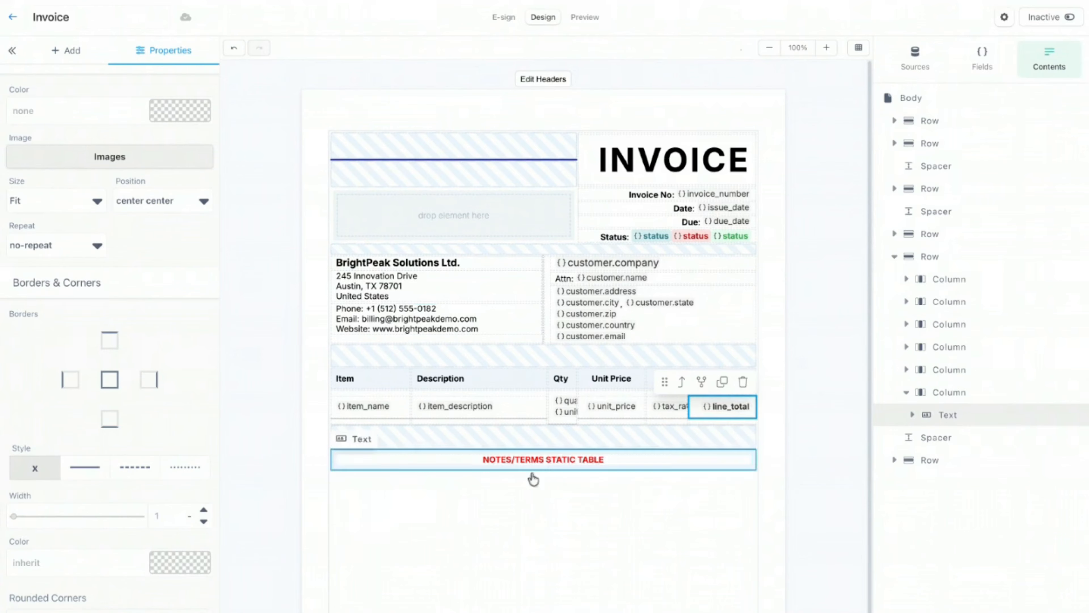
{"action": "left_click", "coordinate": [110, 419]}
{"action": "double_click", "coordinate": [62, 566]}
{"action": "type", "text": "#b4b4b4"}
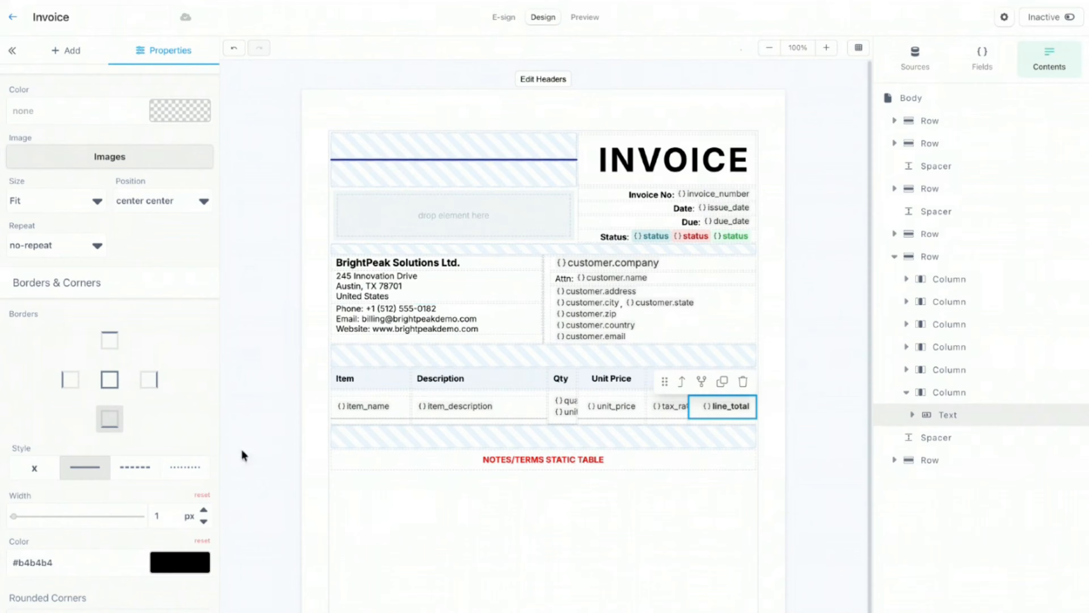
{"action": "left_click", "coordinate": [302, 418]}
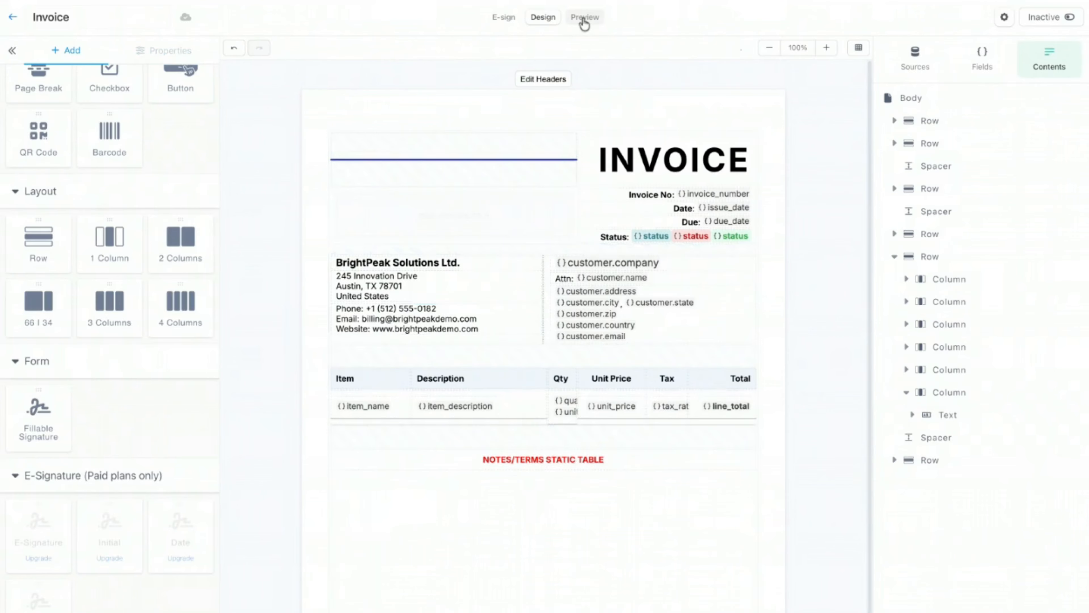
{"action": "left_click", "coordinate": [584, 18]}
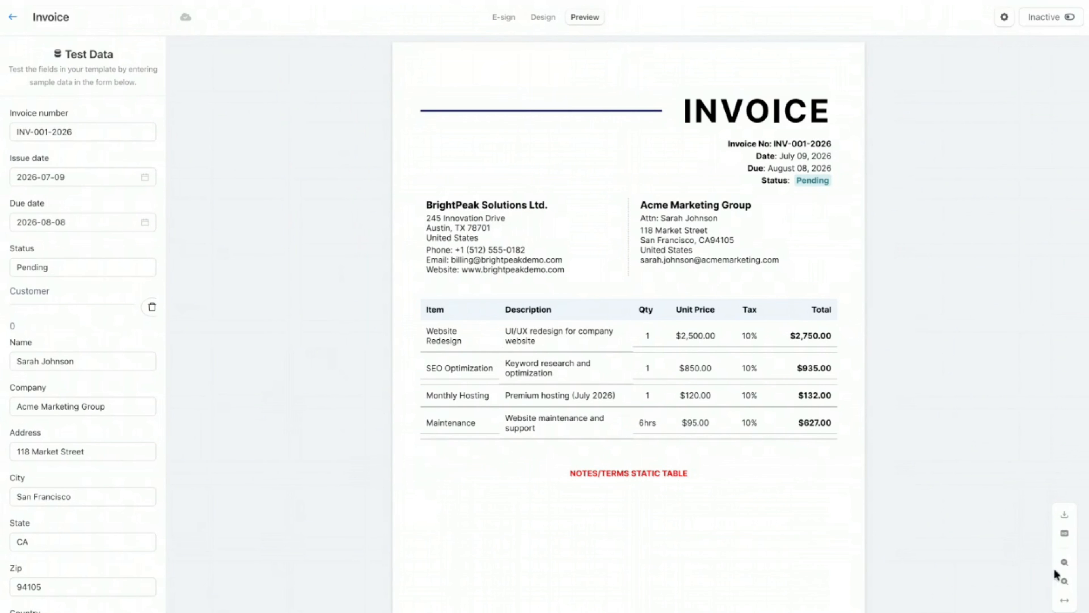
{"action": "left_click", "coordinate": [1065, 581]}
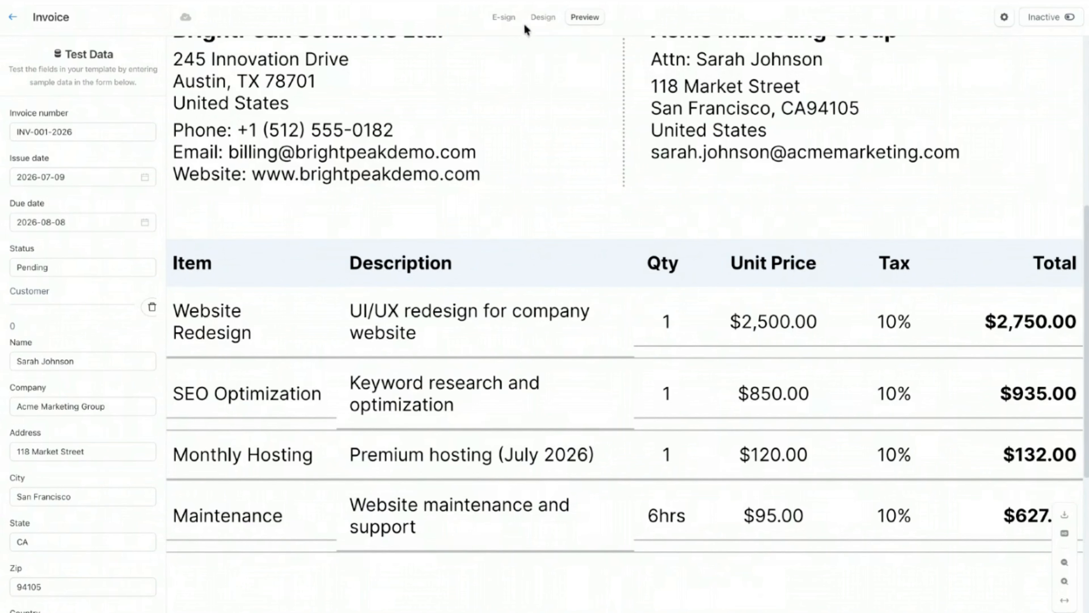
{"action": "left_click", "coordinate": [542, 24]}
{"action": "left_click", "coordinate": [372, 417]}
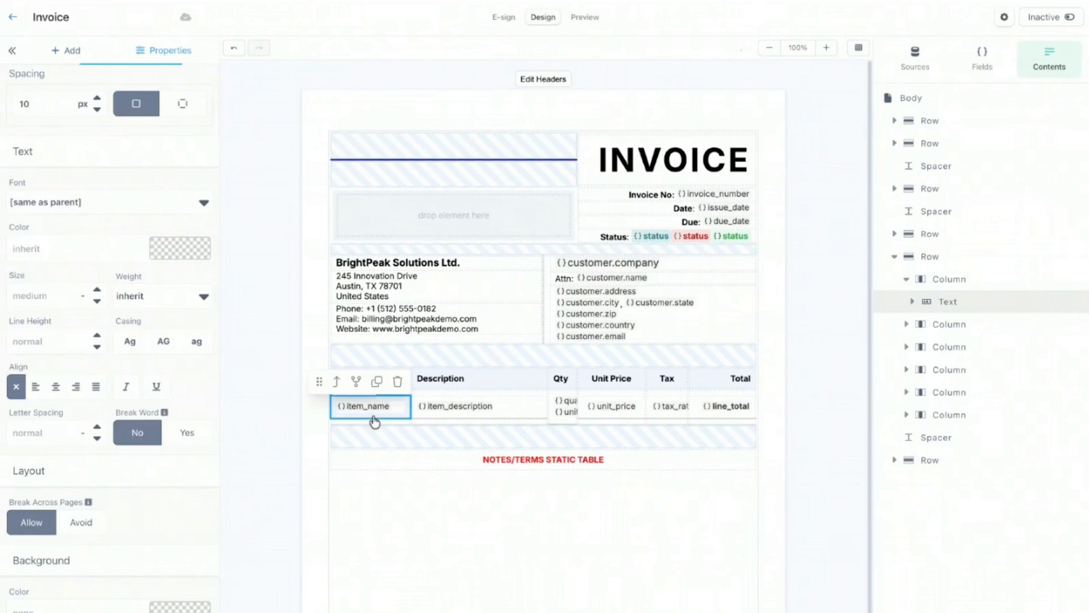
{"action": "scroll", "coordinate": [116, 443], "scroll_direction": "down", "scroll_amount": 4}
{"action": "scroll", "coordinate": [116, 444], "scroll_direction": "down", "scroll_amount": 5}
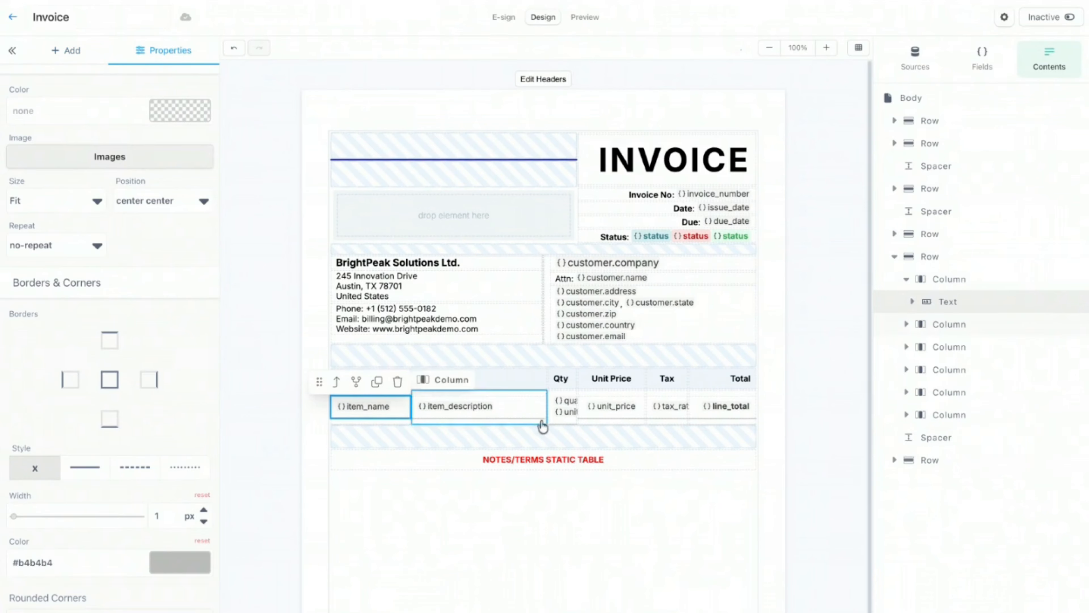
Step: Remove the bottom borders from the item_description, quantity, unit_price, tax_rate and line_total cells
{"action": "left_click", "coordinate": [531, 415]}
{"action": "left_click", "coordinate": [112, 425]}
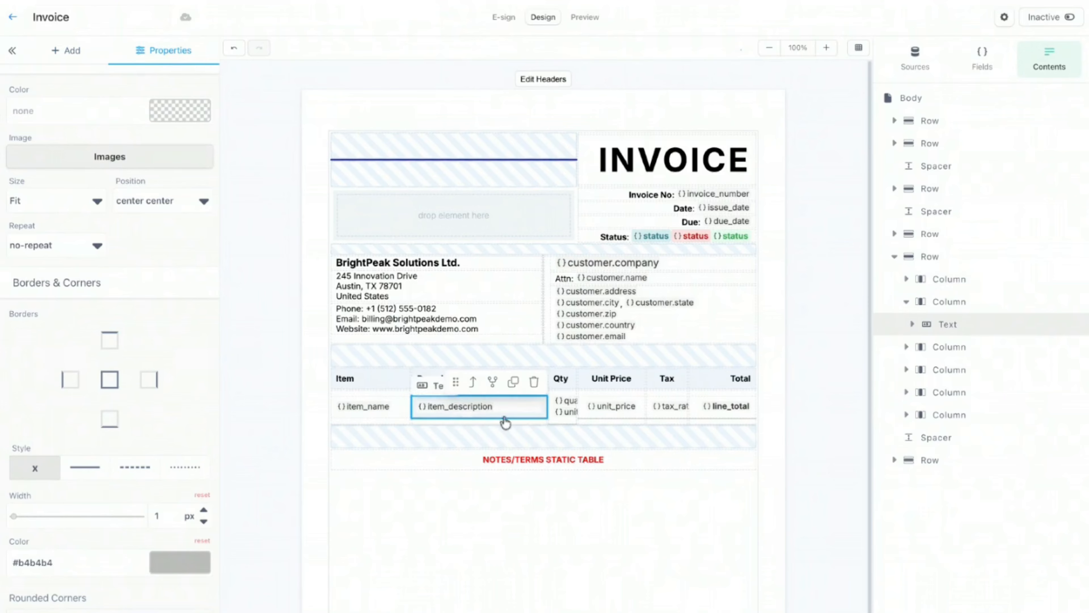
{"action": "left_click", "coordinate": [562, 421]}
{"action": "left_click", "coordinate": [110, 419]}
{"action": "left_click", "coordinate": [608, 414]}
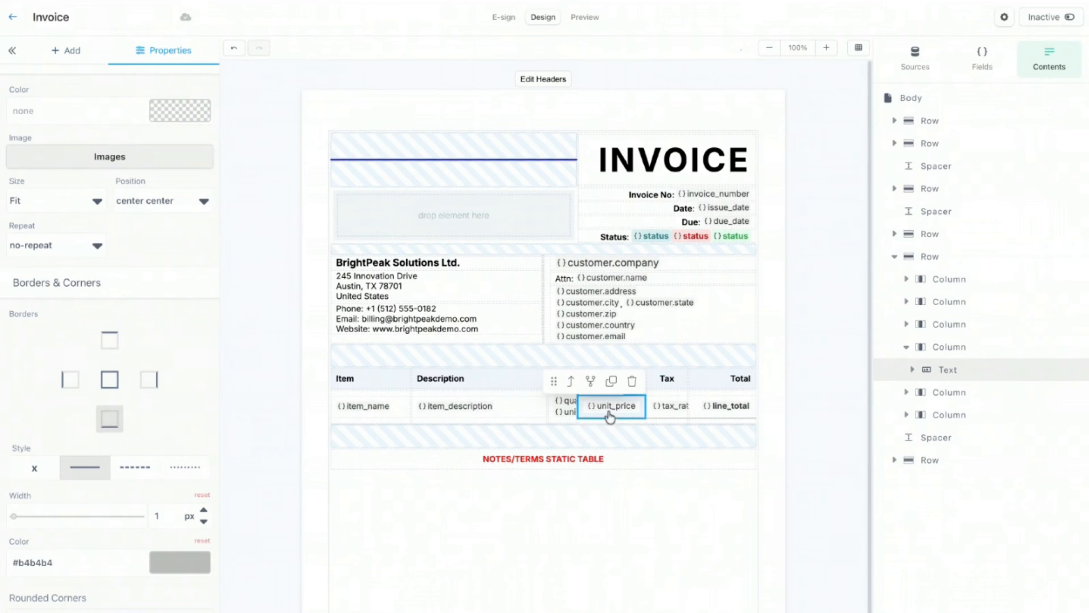
{"action": "left_click", "coordinate": [109, 418]}
{"action": "left_click", "coordinate": [667, 412]}
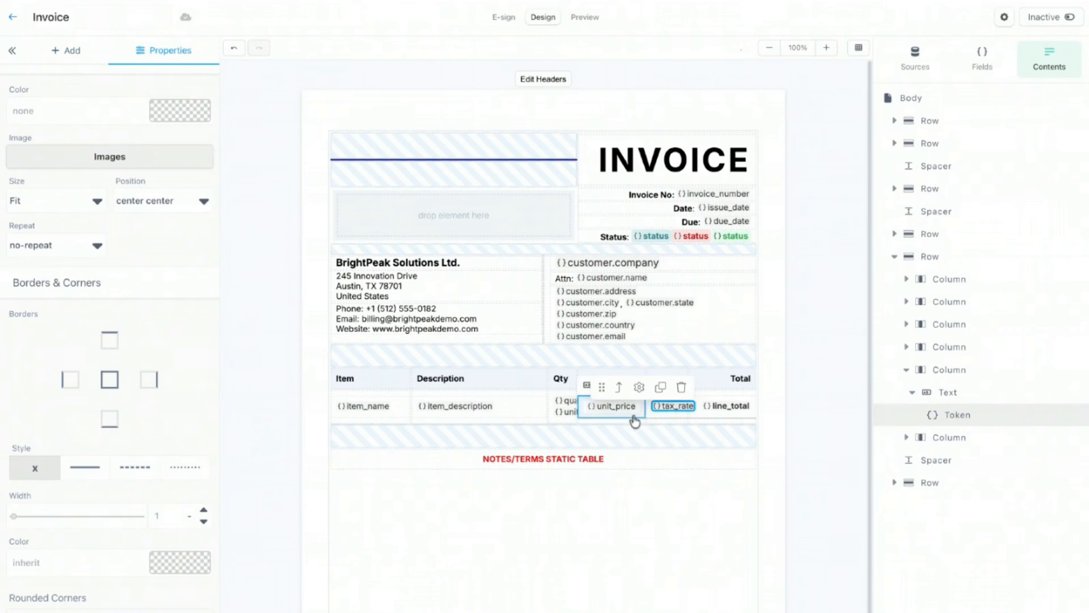
{"action": "left_click", "coordinate": [110, 419]}
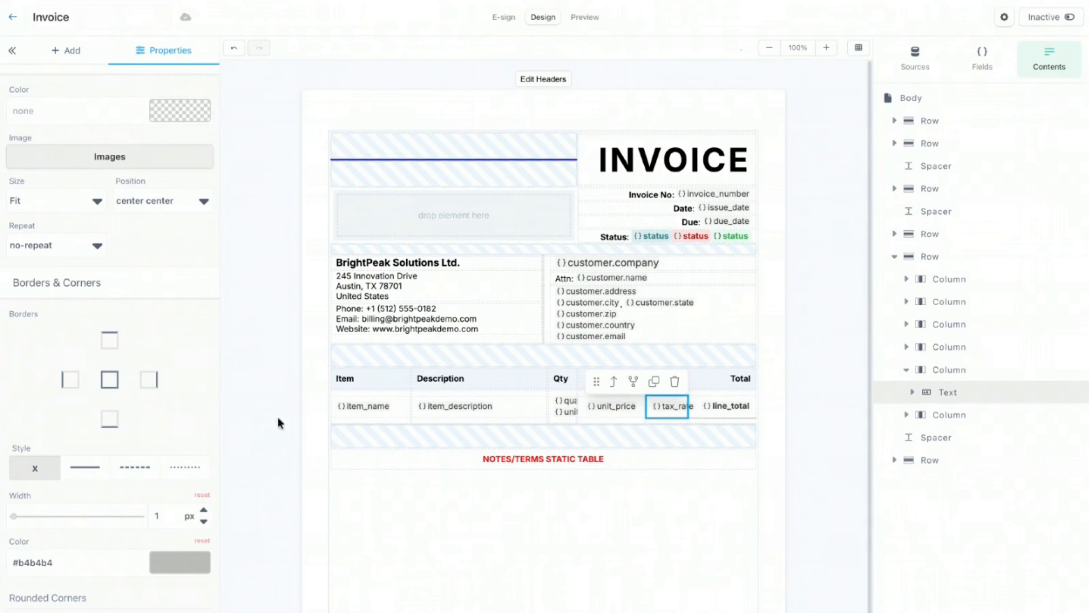
{"action": "left_click", "coordinate": [709, 422]}
{"action": "left_click", "coordinate": [112, 418]}
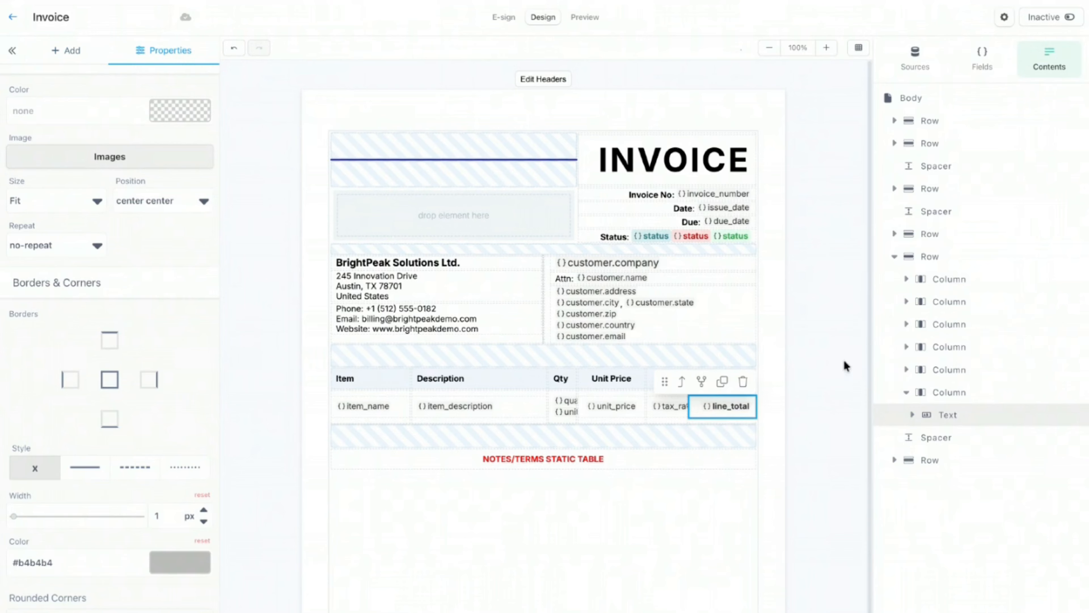
Step: Add grey right-border dividers to the item, description and quantity columns
{"action": "left_click", "coordinate": [383, 423]}
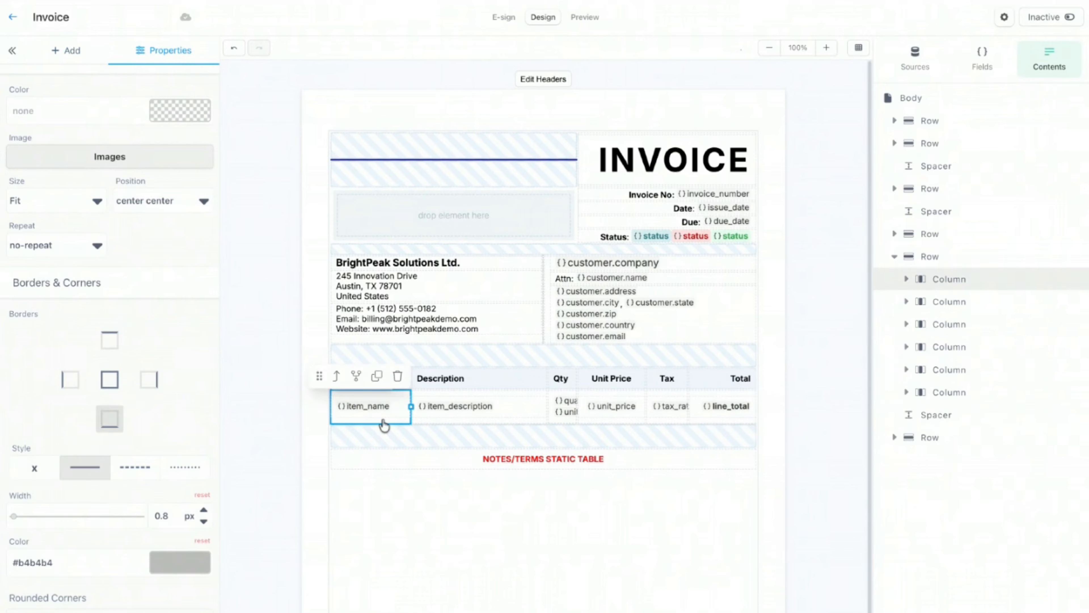
{"action": "left_click", "coordinate": [155, 382]}
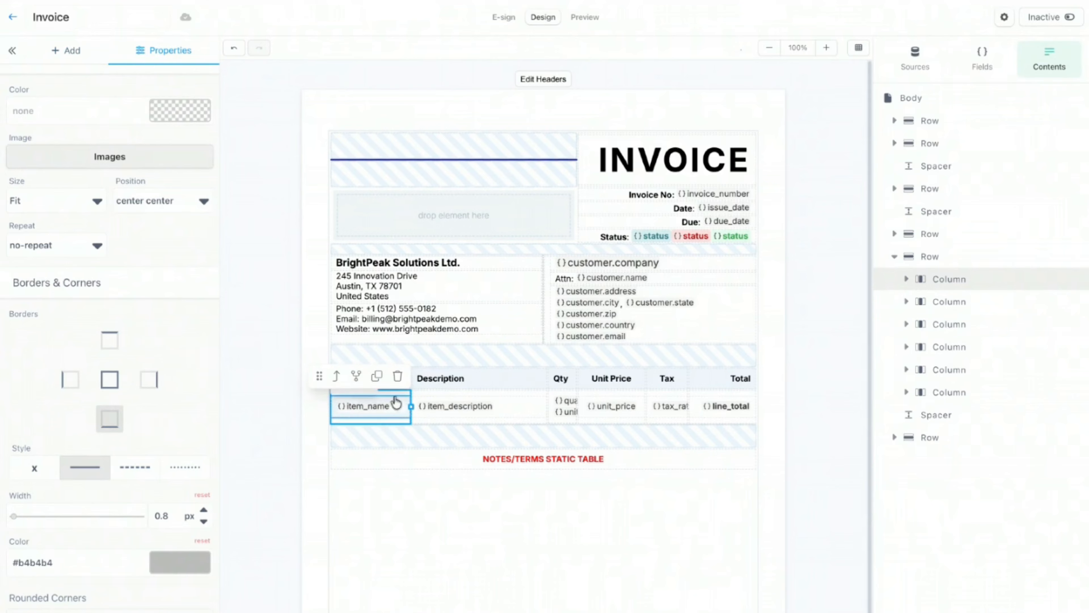
{"action": "left_click", "coordinate": [155, 384]}
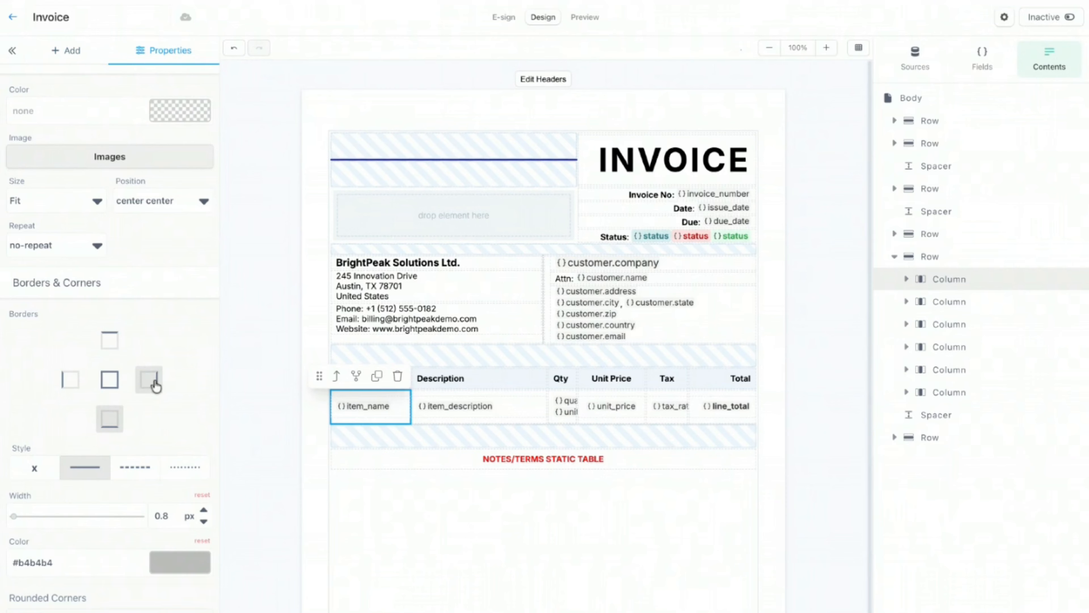
{"action": "left_click", "coordinate": [464, 427]}
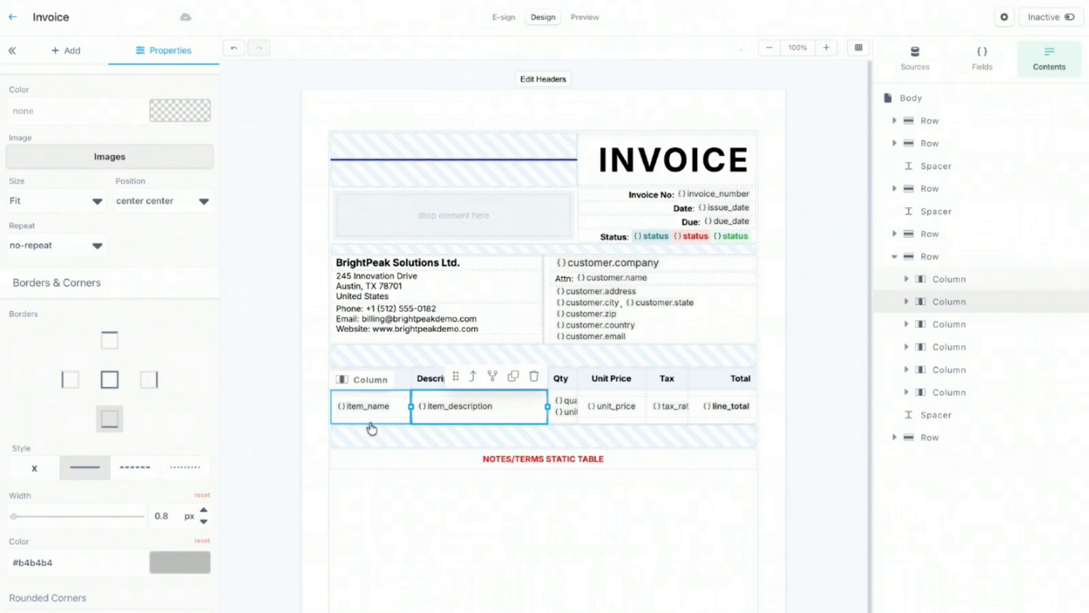
{"action": "left_click", "coordinate": [150, 379]}
{"action": "left_click", "coordinate": [558, 417]}
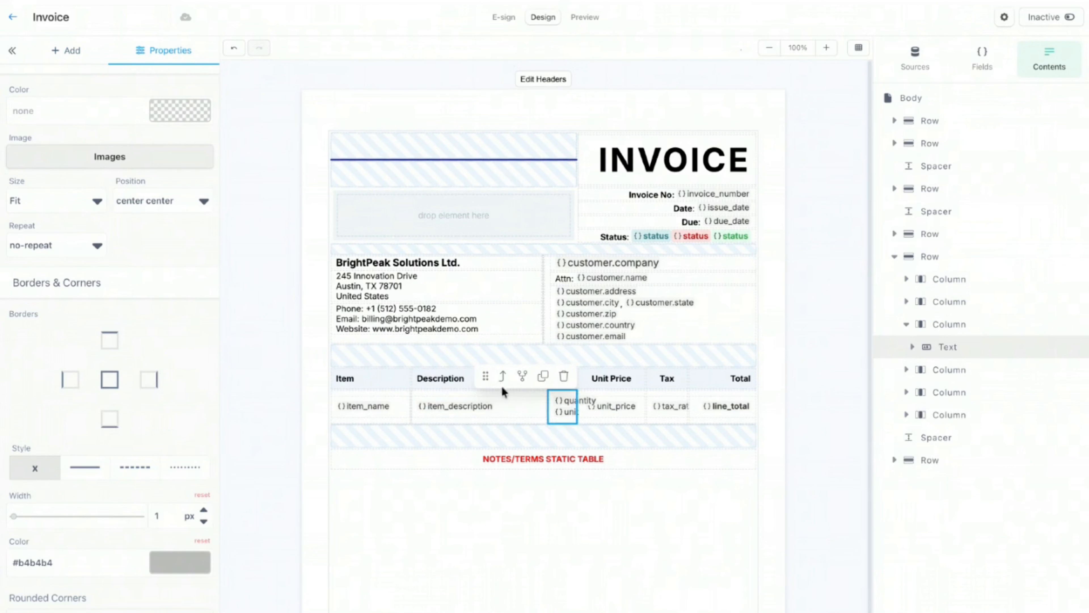
{"action": "left_click", "coordinate": [502, 376]}
{"action": "left_click", "coordinate": [148, 381]}
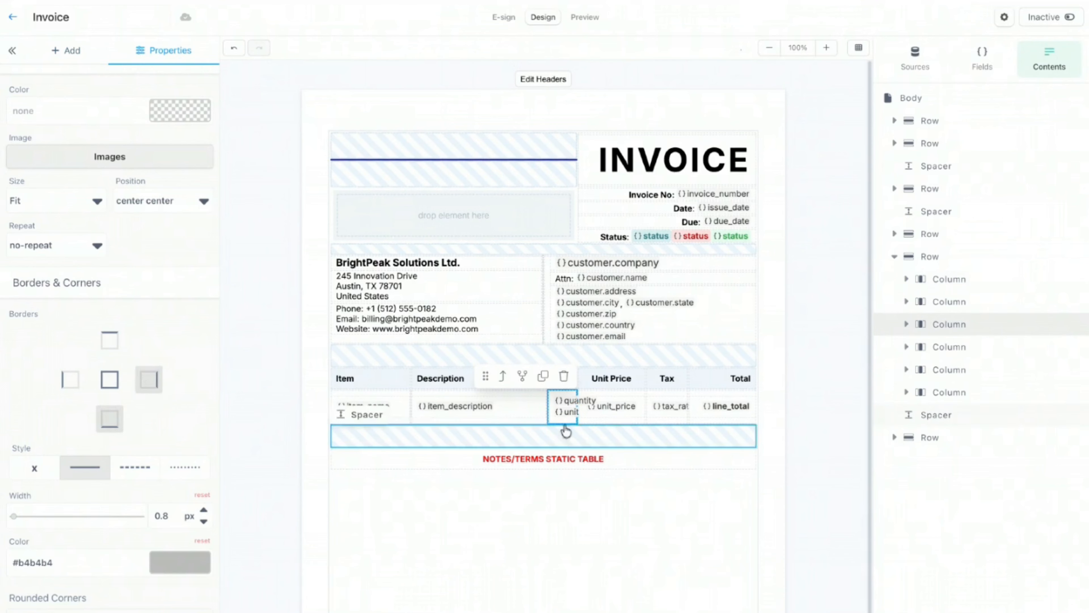
Step: Add right borders to the unit_price and tax columns, then preview the invoice
{"action": "left_click", "coordinate": [592, 424]}
{"action": "left_click", "coordinate": [570, 381]}
{"action": "left_click", "coordinate": [609, 424]}
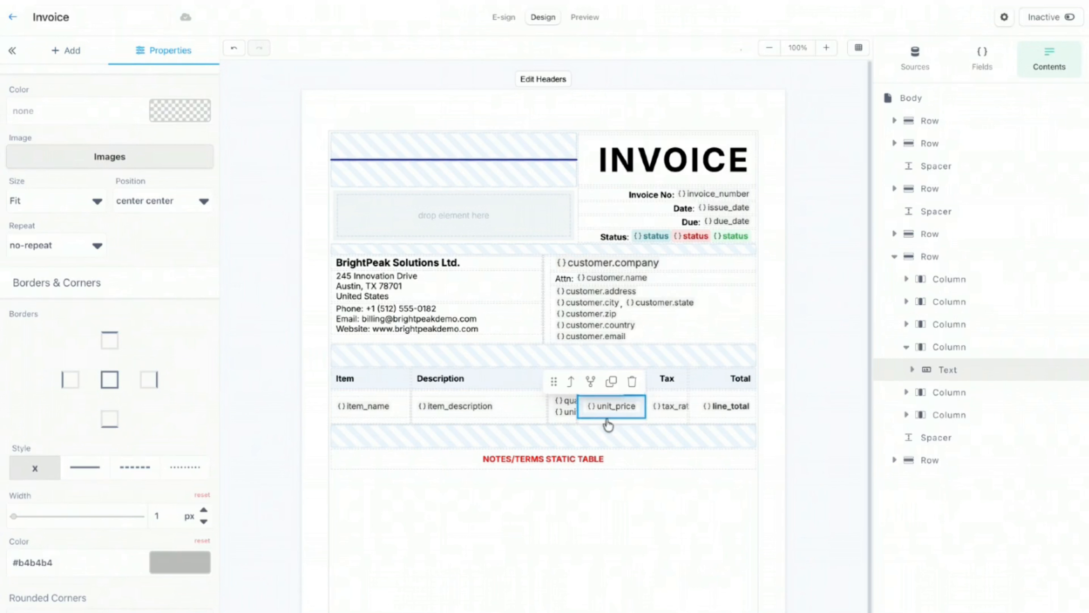
{"action": "left_click", "coordinate": [608, 425]}
{"action": "left_click", "coordinate": [155, 381]}
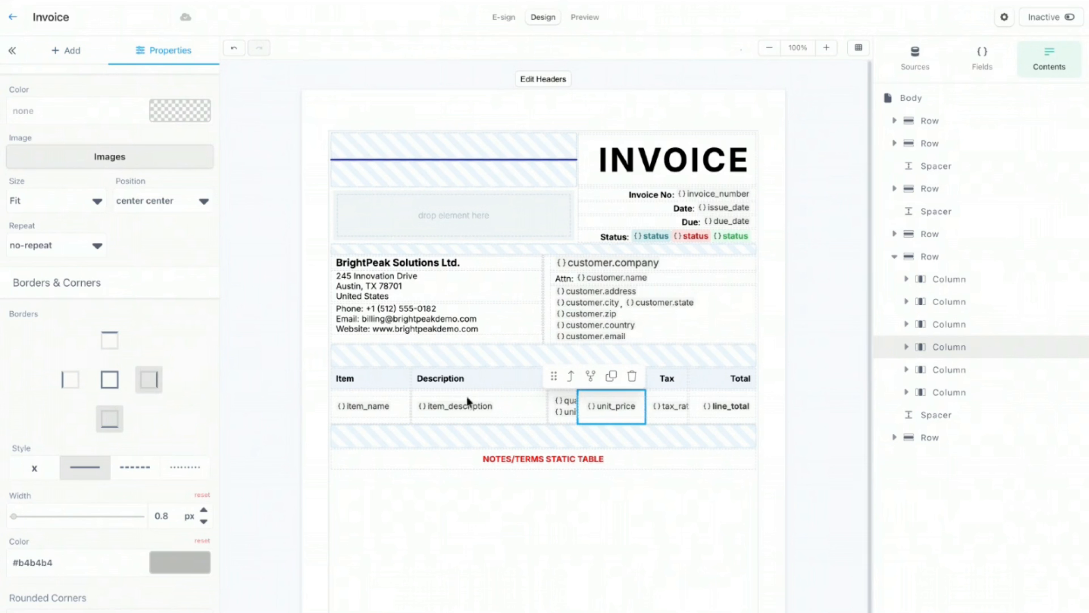
{"action": "left_click", "coordinate": [675, 424]}
{"action": "left_click", "coordinate": [148, 380]}
{"action": "left_click", "coordinate": [504, 80]}
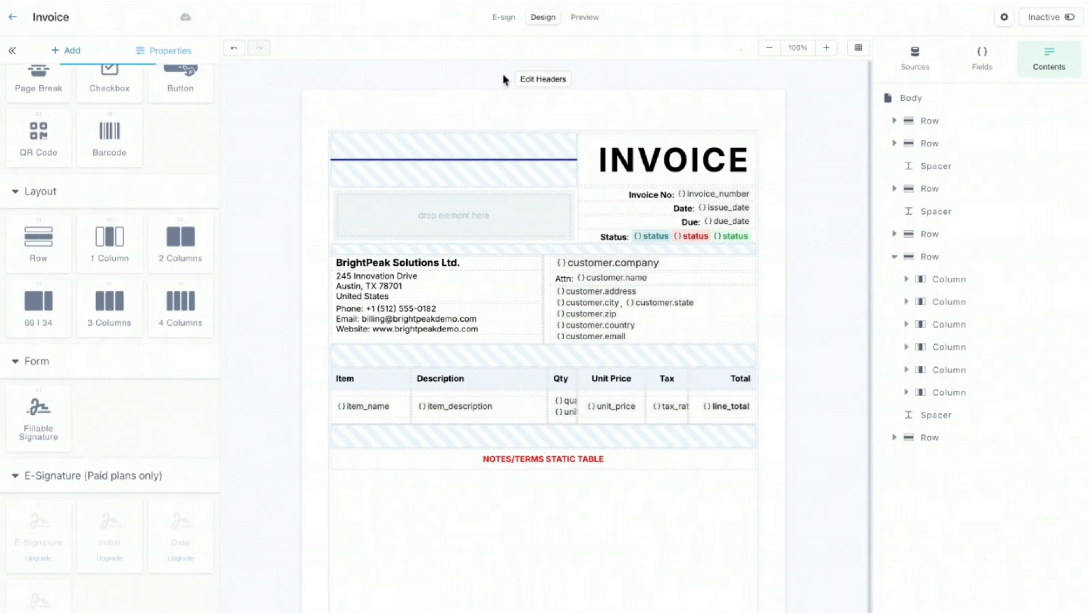
{"action": "left_click", "coordinate": [574, 19]}
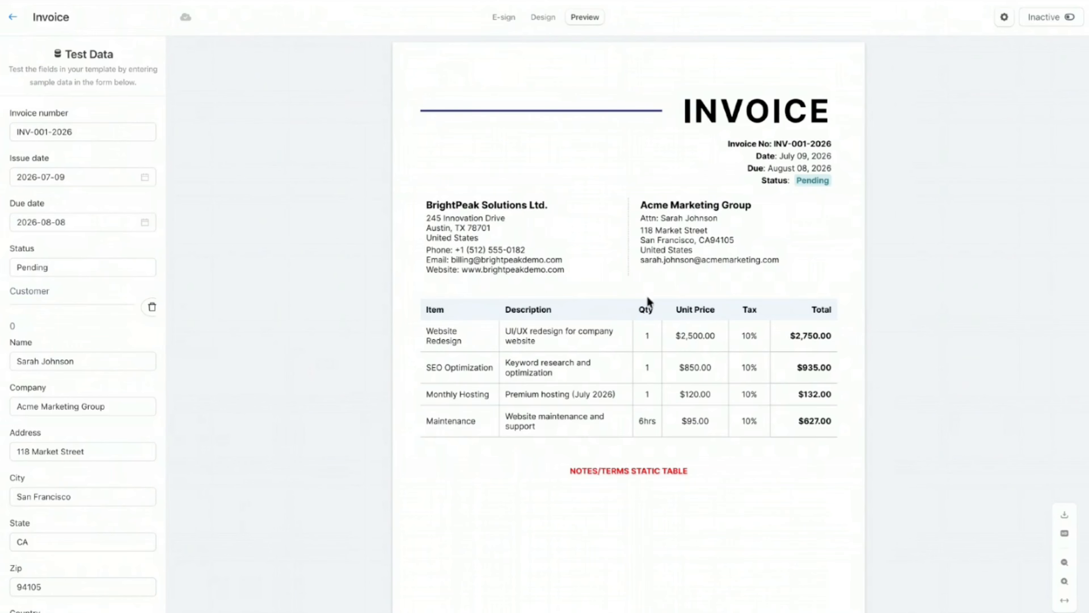
Step: Zoom in on the previewed item table, zoom back out, and return to Design
{"action": "left_click", "coordinate": [1064, 580]}
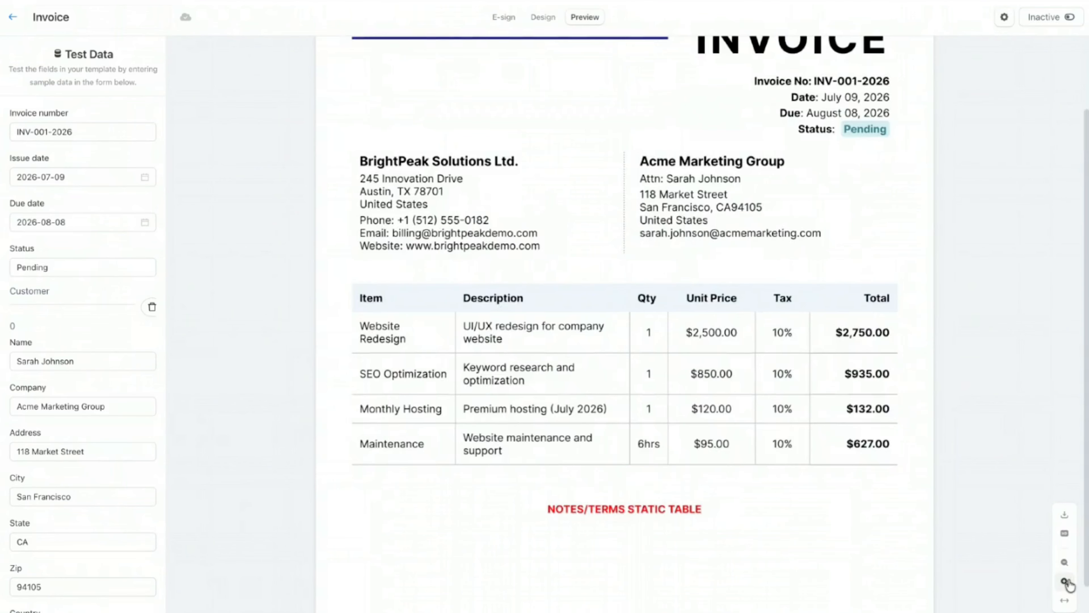
{"action": "left_click", "coordinate": [1065, 581]}
{"action": "left_click", "coordinate": [1067, 582]}
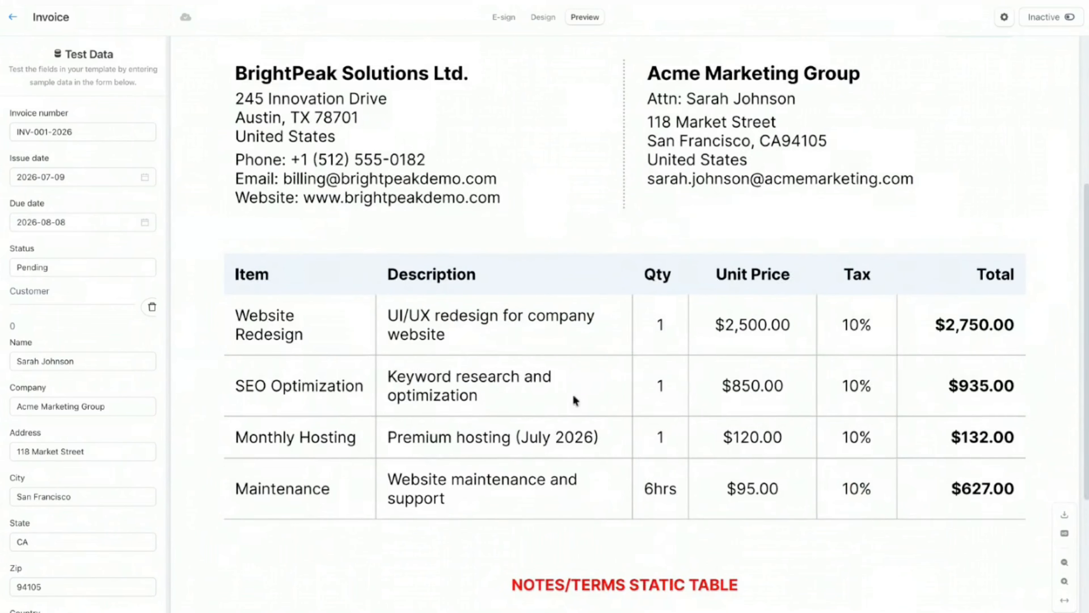
{"action": "scroll", "coordinate": [580, 355], "scroll_direction": "down", "scroll_amount": 2}
{"action": "scroll", "coordinate": [580, 355], "scroll_direction": "down", "scroll_amount": 2}
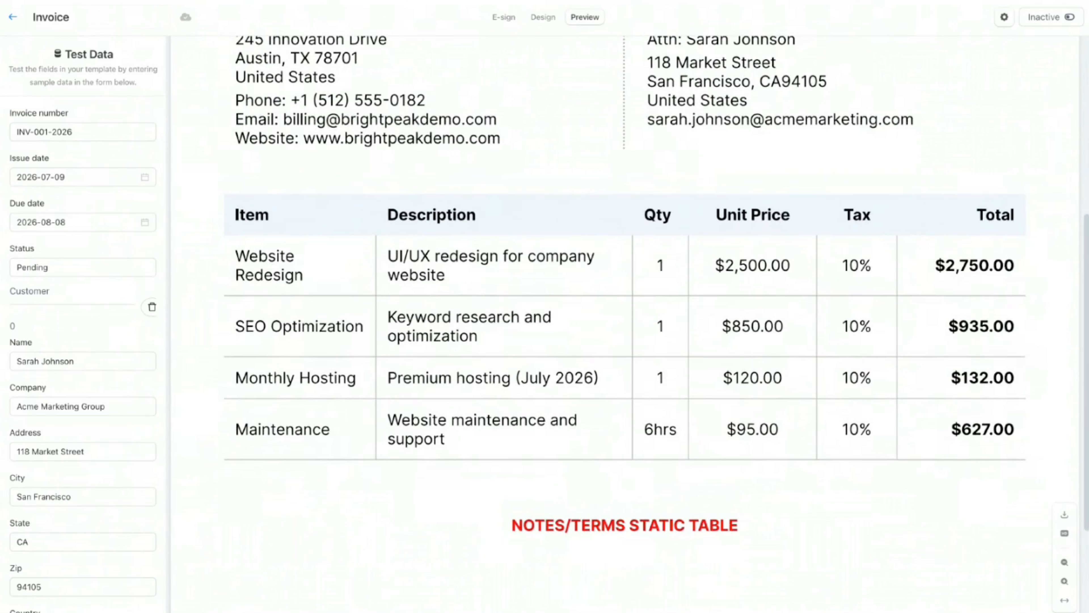
{"action": "left_click", "coordinate": [1064, 563]}
{"action": "left_click", "coordinate": [1064, 563]}
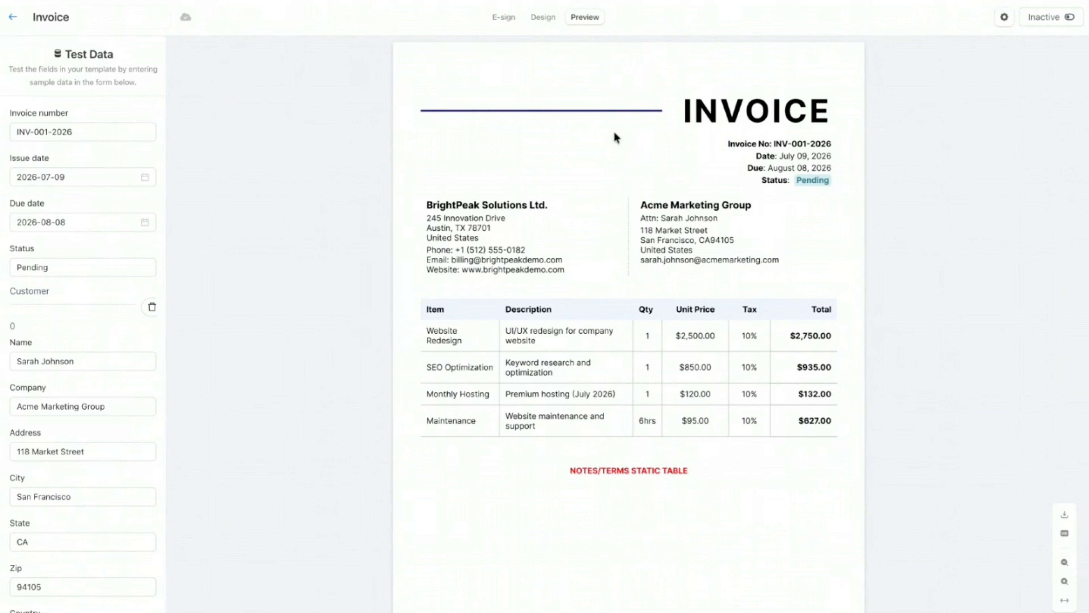
{"action": "left_click", "coordinate": [542, 17]}
{"action": "scroll", "coordinate": [695, 262], "scroll_direction": "down", "scroll_amount": 2}
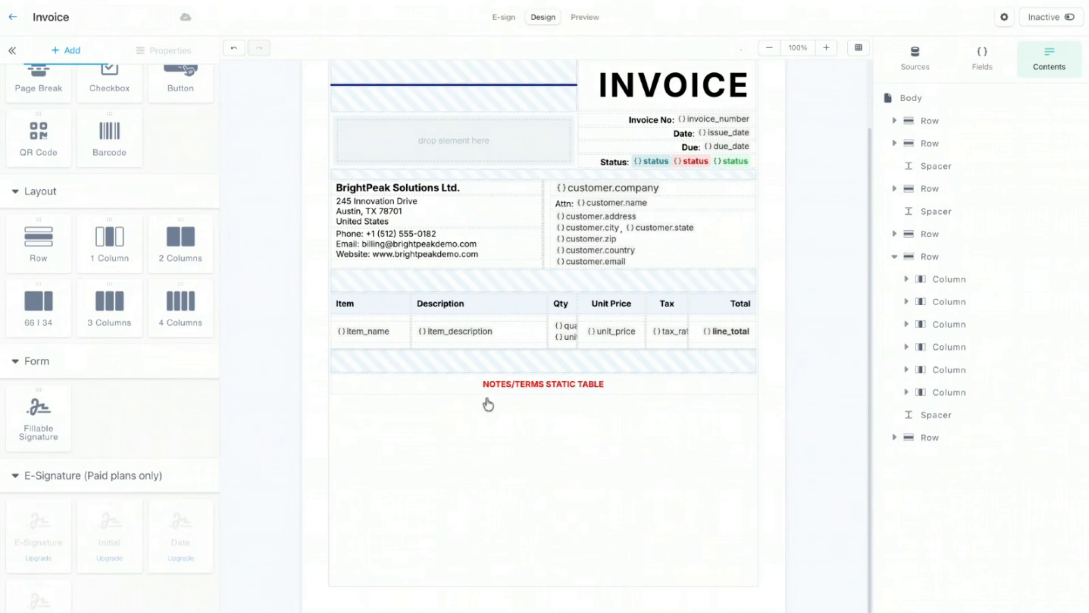
Step: Delete the NOTES/TERMS placeholder and duplicate the empty column twice to make three
{"action": "left_click", "coordinate": [695, 386]}
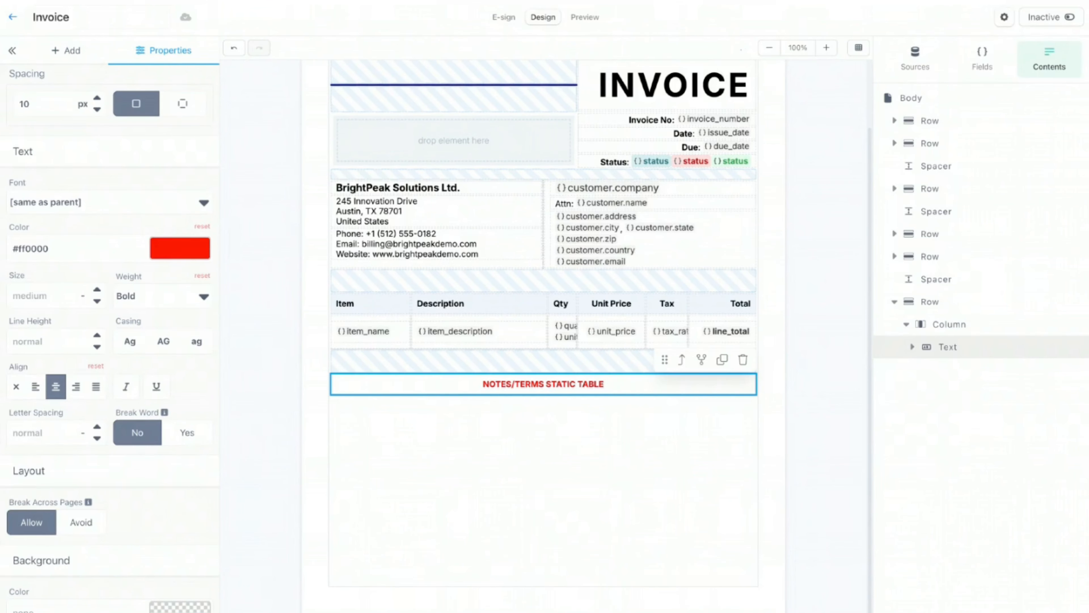
{"action": "left_click", "coordinate": [743, 359]}
{"action": "left_click", "coordinate": [707, 408]}
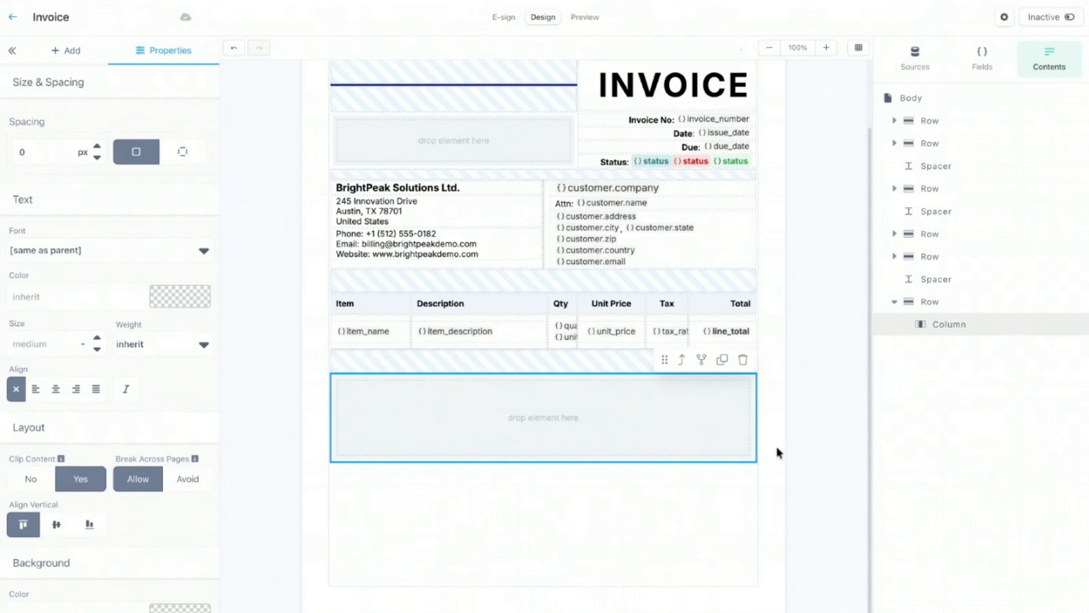
{"action": "left_click", "coordinate": [722, 361]}
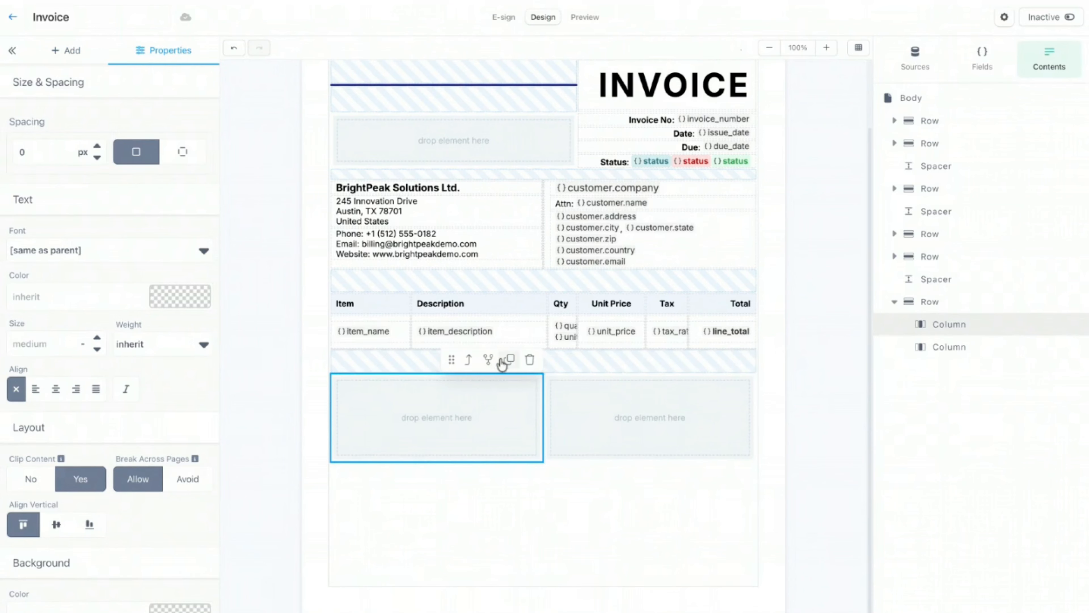
{"action": "left_click", "coordinate": [506, 360]}
{"action": "left_click", "coordinate": [776, 439]}
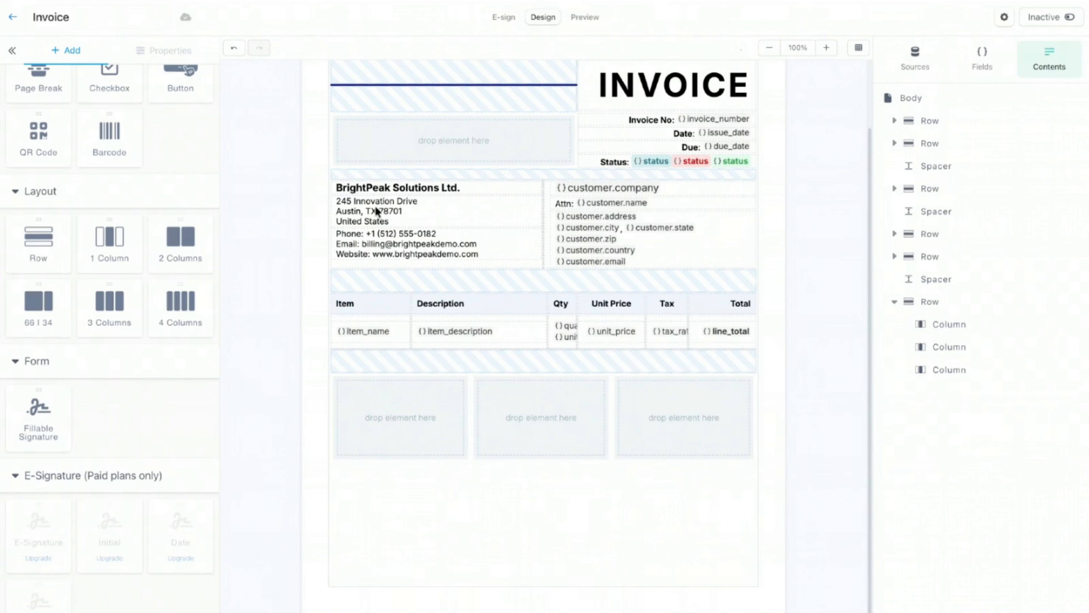
Step: Set the outer columns' Width(%) to 45
{"action": "left_click", "coordinate": [523, 444]}
{"action": "left_click", "coordinate": [392, 421]}
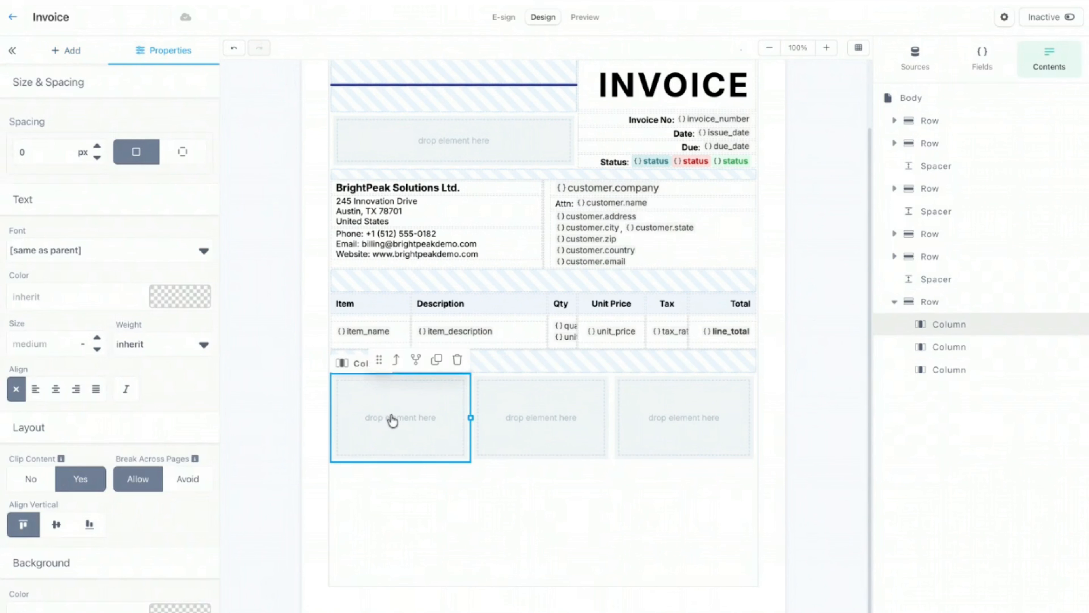
{"action": "scroll", "coordinate": [110, 314], "scroll_direction": "up", "scroll_amount": 3}
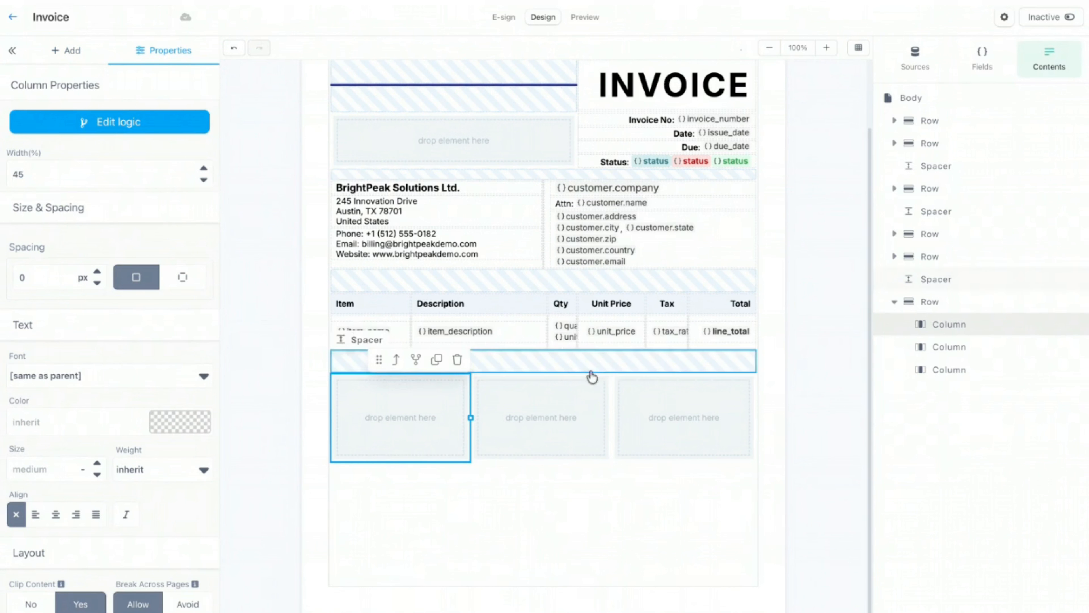
{"action": "left_click", "coordinate": [657, 418]}
{"action": "left_click", "coordinate": [95, 183]}
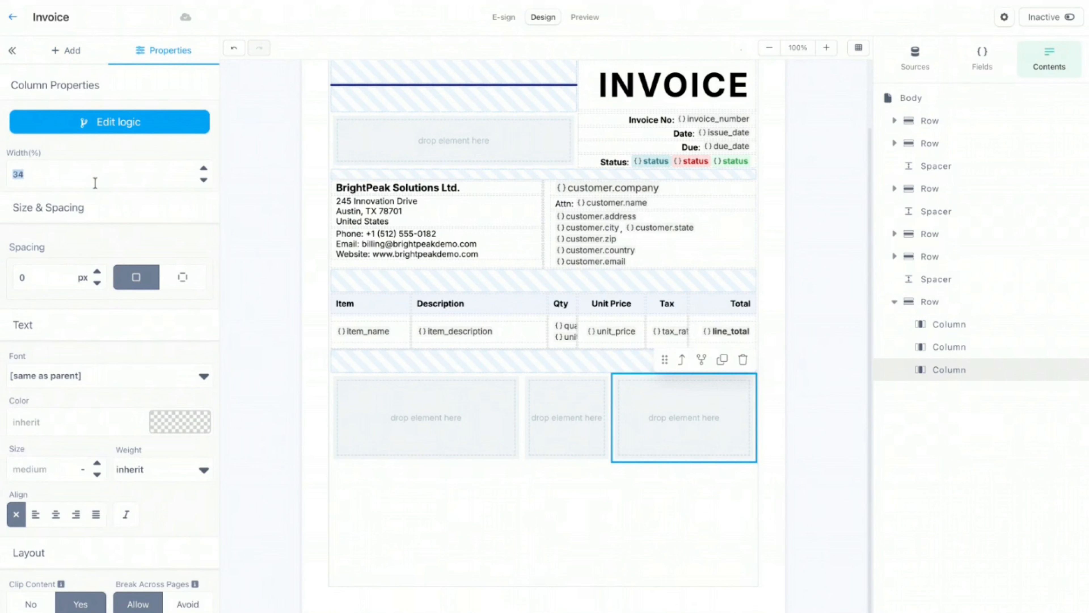
{"action": "type", "text": "45"}
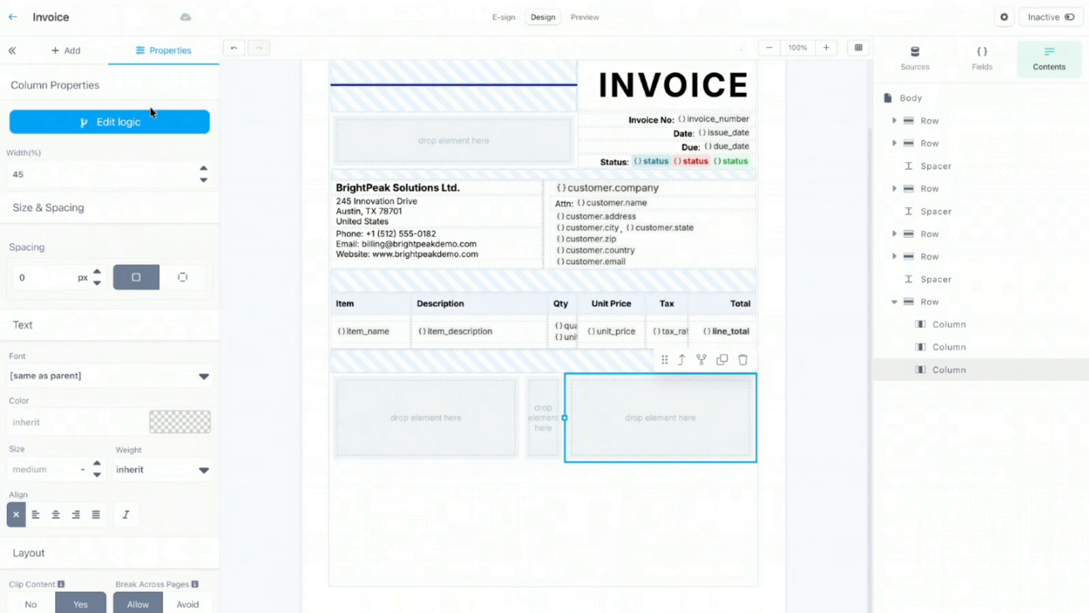
{"action": "left_click", "coordinate": [78, 49]}
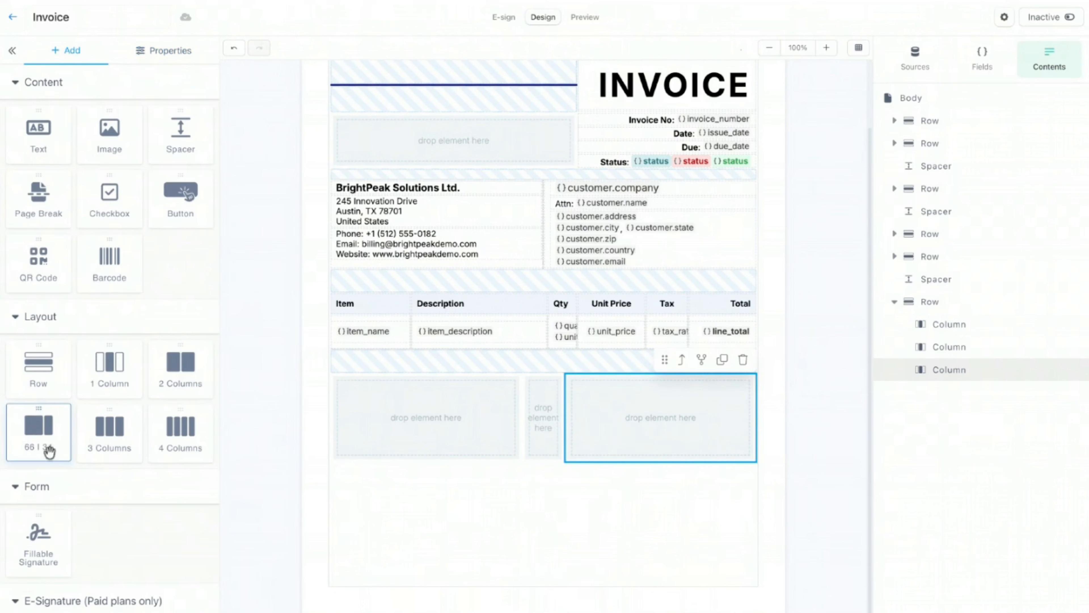
Step: Drop a Text element into the first column with 2 px top and bottom padding
{"action": "left_click_drag", "start_coordinate": [27, 151], "coordinate": [404, 388]}
{"action": "left_click", "coordinate": [182, 228]}
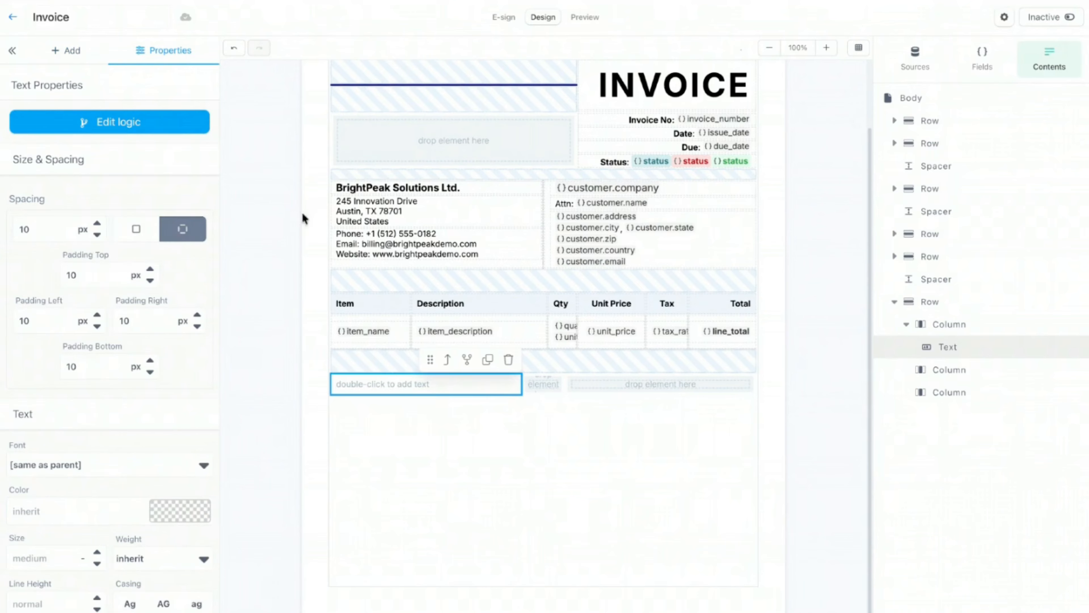
{"action": "double_click", "coordinate": [101, 279]}
{"action": "type", "text": "2"}
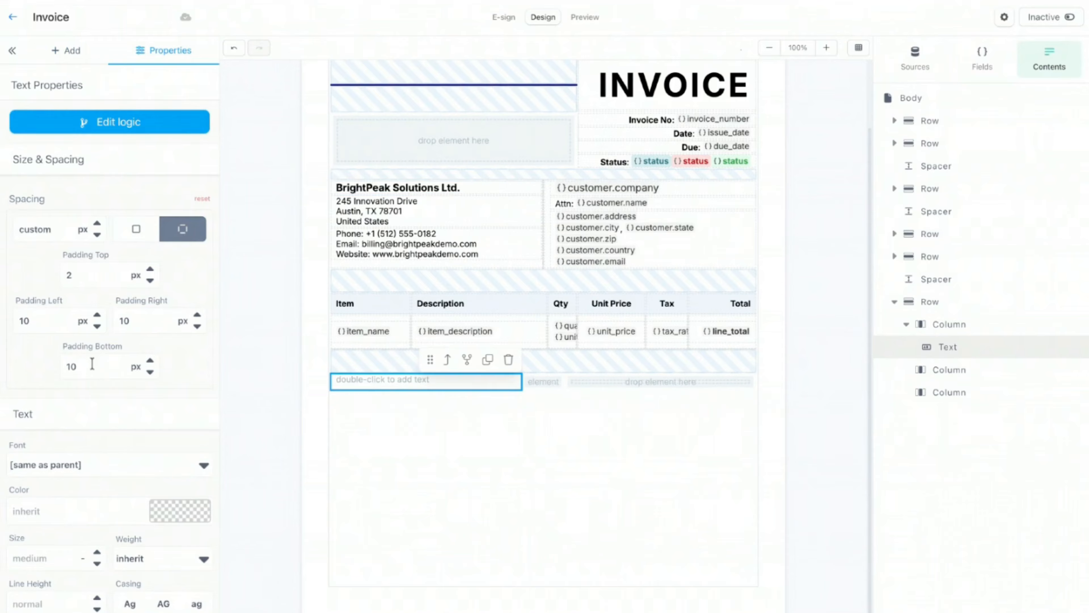
{"action": "double_click", "coordinate": [92, 364]}
{"action": "type", "text": "2"}
Step: Make the text bold at 17 px and start editing it as the Notes heading
{"action": "scroll", "coordinate": [146, 474], "scroll_direction": "down", "scroll_amount": 1}
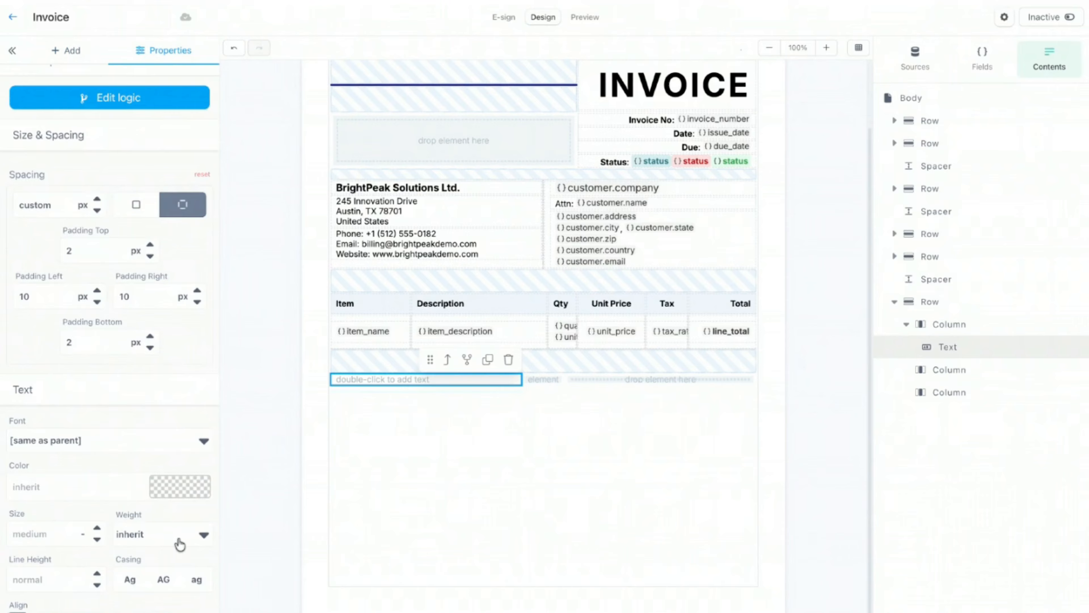
{"action": "left_click", "coordinate": [178, 539]}
{"action": "left_click", "coordinate": [43, 532]}
{"action": "type", "text": "17"}
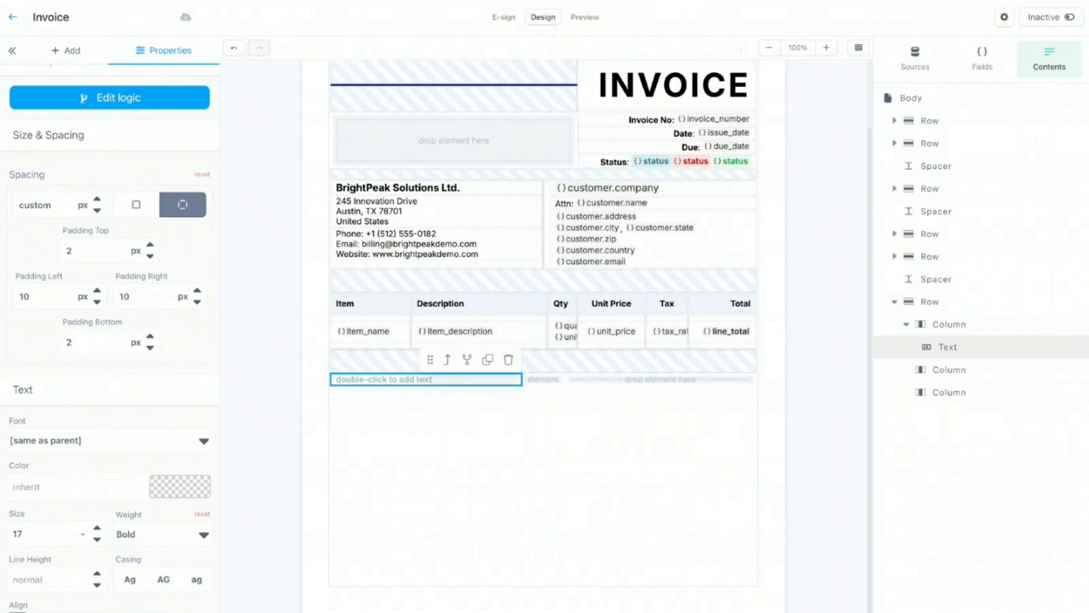
{"action": "left_click", "coordinate": [357, 394]}
{"action": "left_click", "coordinate": [369, 388]}
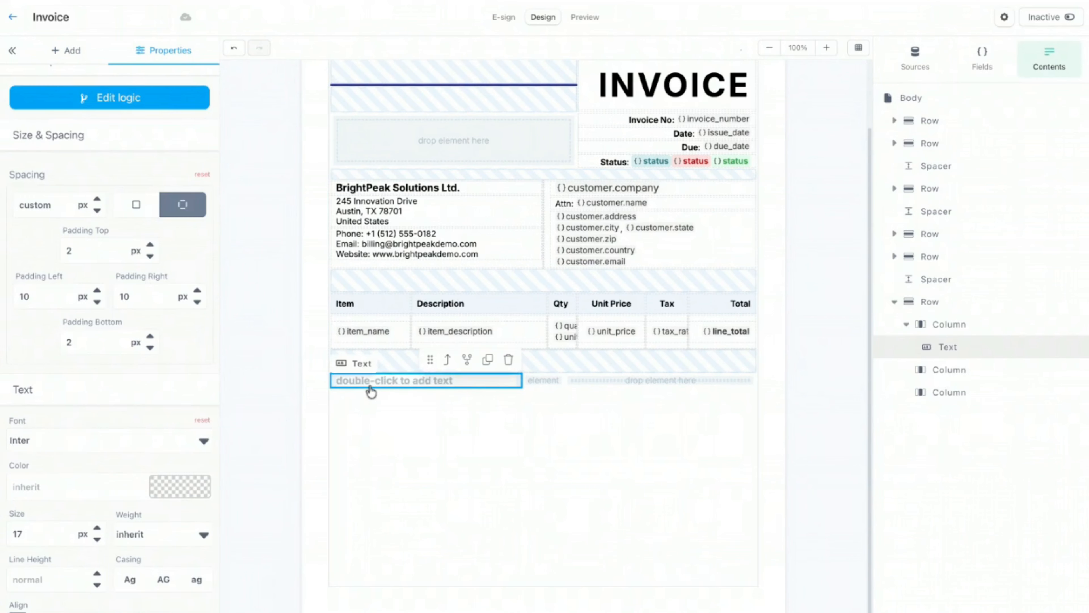
{"action": "left_click", "coordinate": [371, 386]}
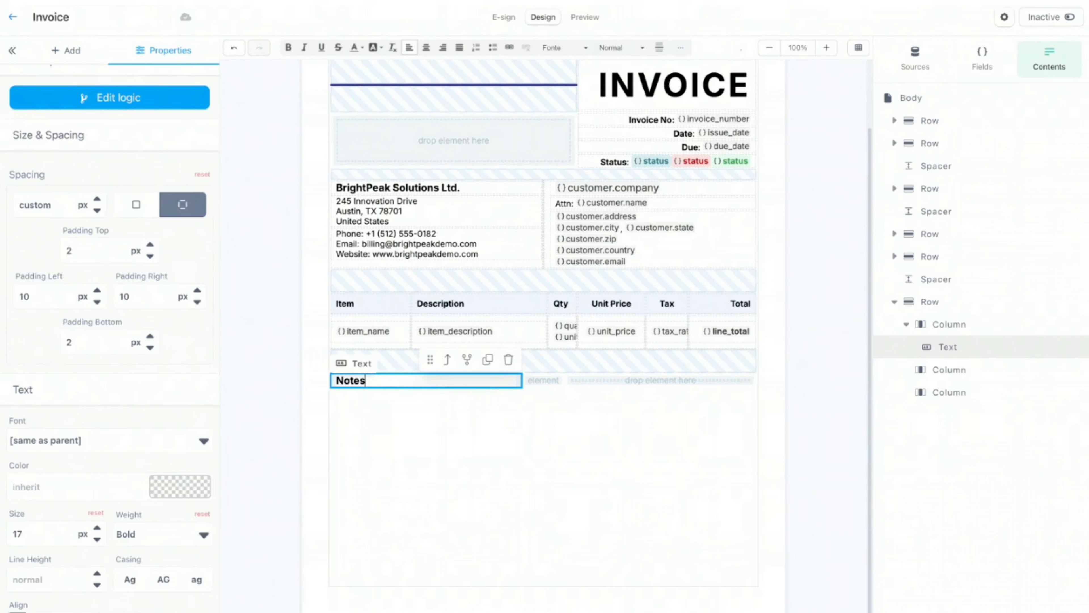
Step: Duplicate the Notes heading and reset the copy to regular weight and default size
{"action": "left_click", "coordinate": [462, 440]}
{"action": "left_click", "coordinate": [464, 385]}
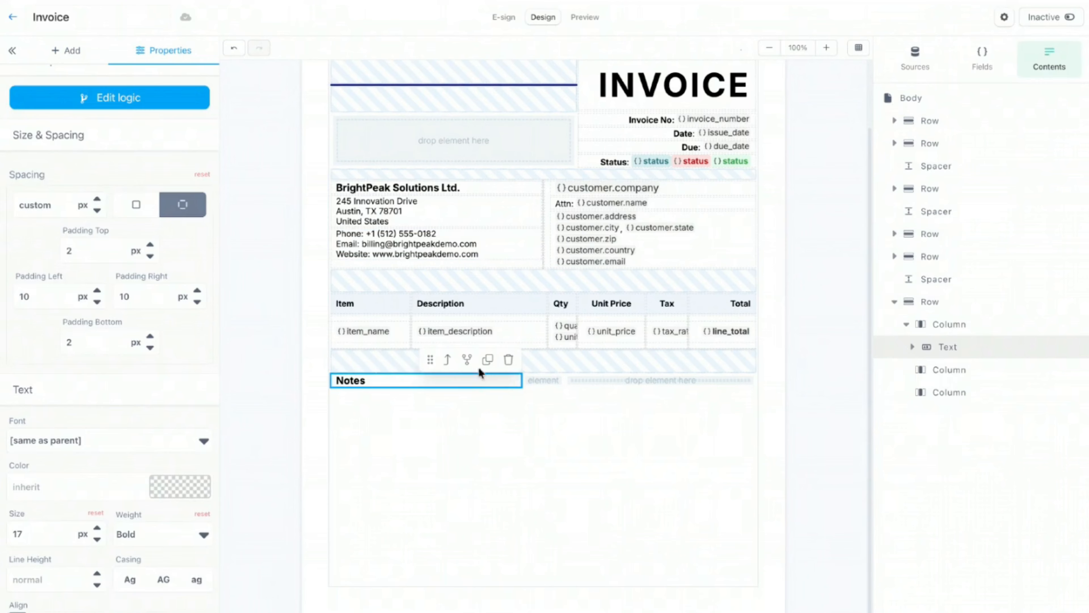
{"action": "left_click", "coordinate": [486, 361]}
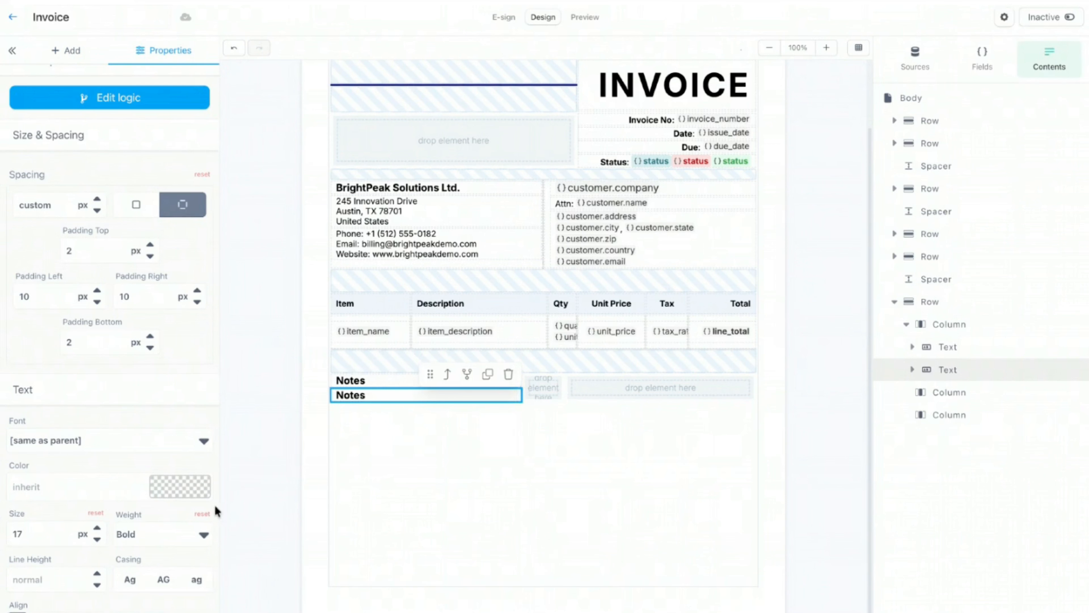
{"action": "left_click", "coordinate": [202, 513]}
{"action": "left_click", "coordinate": [95, 513]}
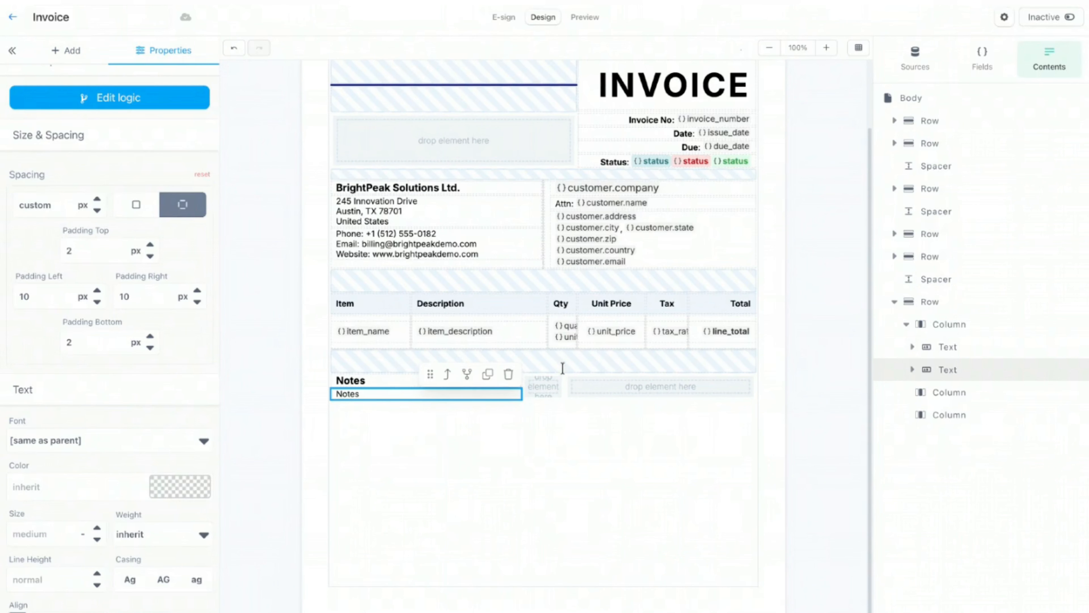
Step: Paste the 'Thank you for your business! Payment is due within 30 days…' paragraph into the copy
{"action": "double_click", "coordinate": [362, 394]}
{"action": "type", "text": "Thank you for your business! Payment is due within 30 days. Please include the invoice number with your payment to ensure prompt processing."}
{"action": "left_click", "coordinate": [411, 441]}
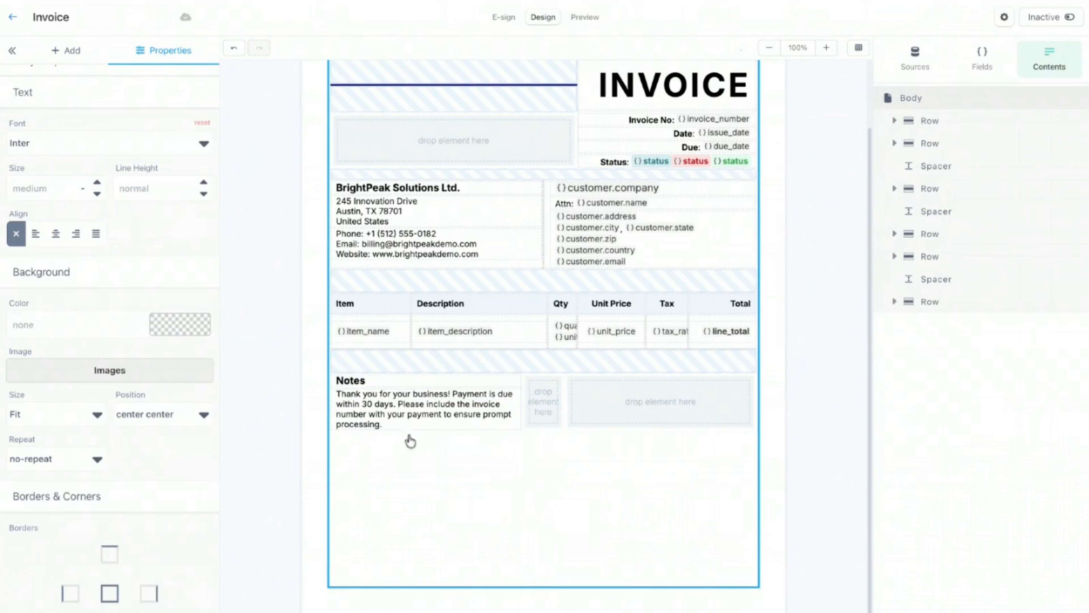
{"action": "left_click", "coordinate": [487, 381]}
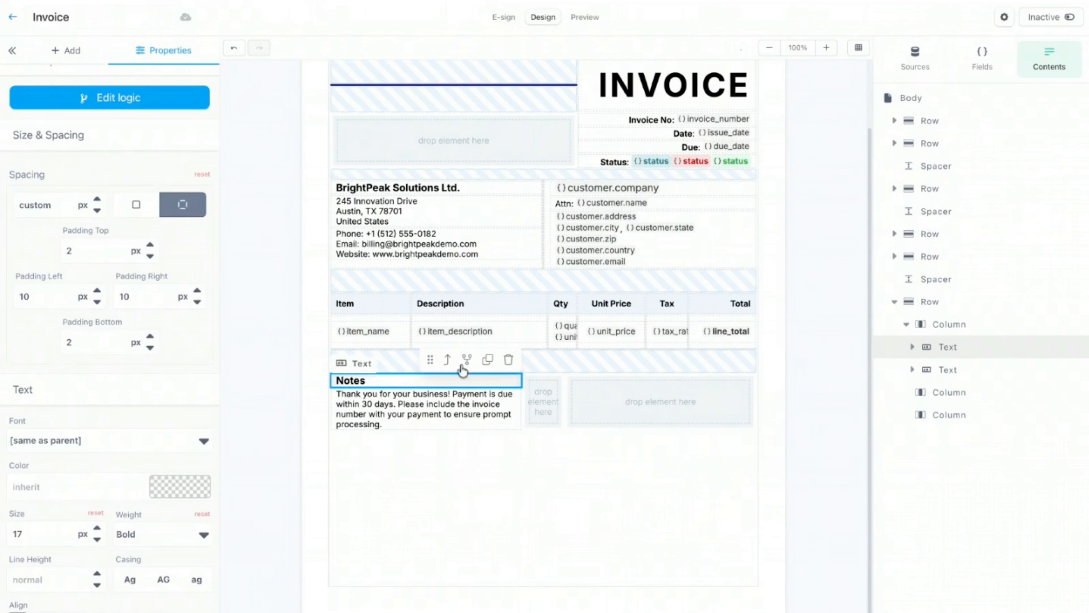
{"action": "left_click", "coordinate": [448, 361]}
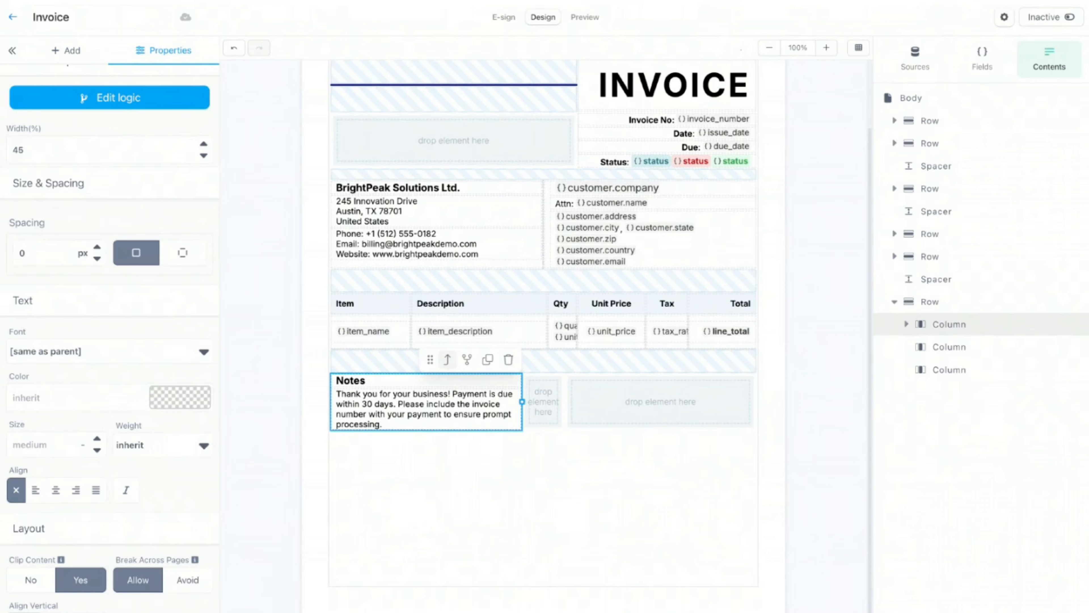
Step: Replace the empty right column with a duplicate of the Notes column, keeping the empty column in the middle
{"action": "left_click", "coordinate": [630, 398]}
{"action": "left_click", "coordinate": [742, 360]}
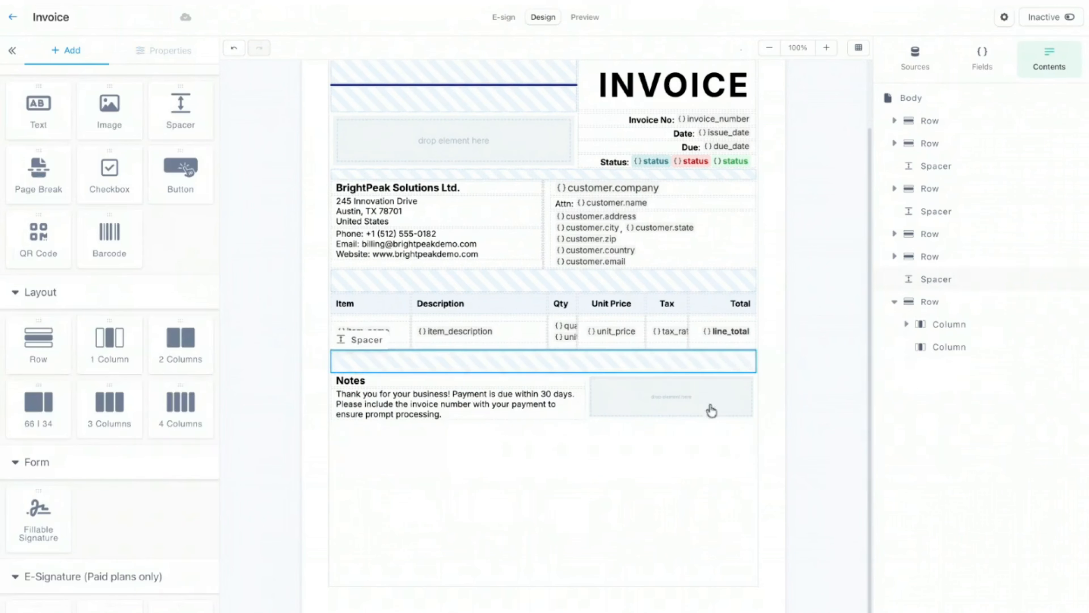
{"action": "left_click", "coordinate": [521, 407]}
{"action": "left_click", "coordinate": [516, 376]}
{"action": "left_click", "coordinate": [558, 360]}
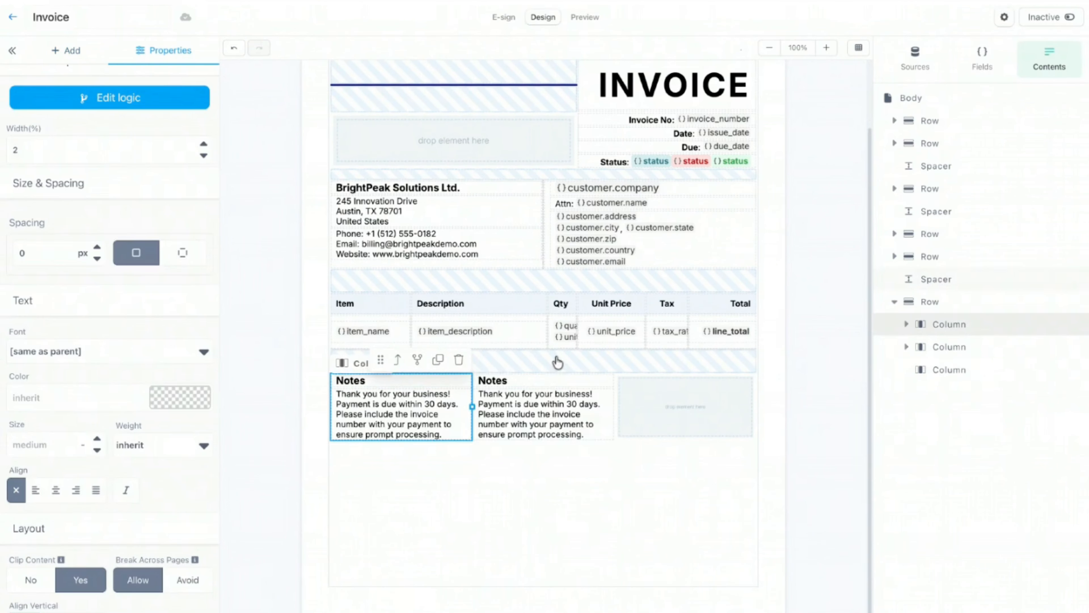
{"action": "left_click_drag", "start_coordinate": [381, 359], "coordinate": [626, 464]}
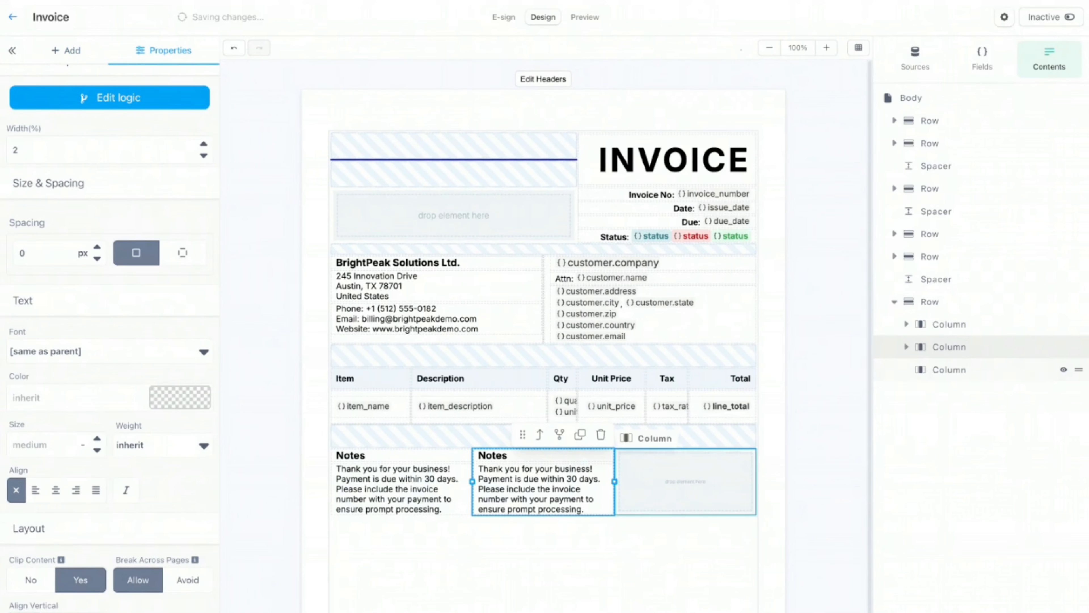
{"action": "left_click", "coordinate": [1014, 370]}
{"action": "left_click_drag", "start_coordinate": [1080, 368], "coordinate": [1070, 345]}
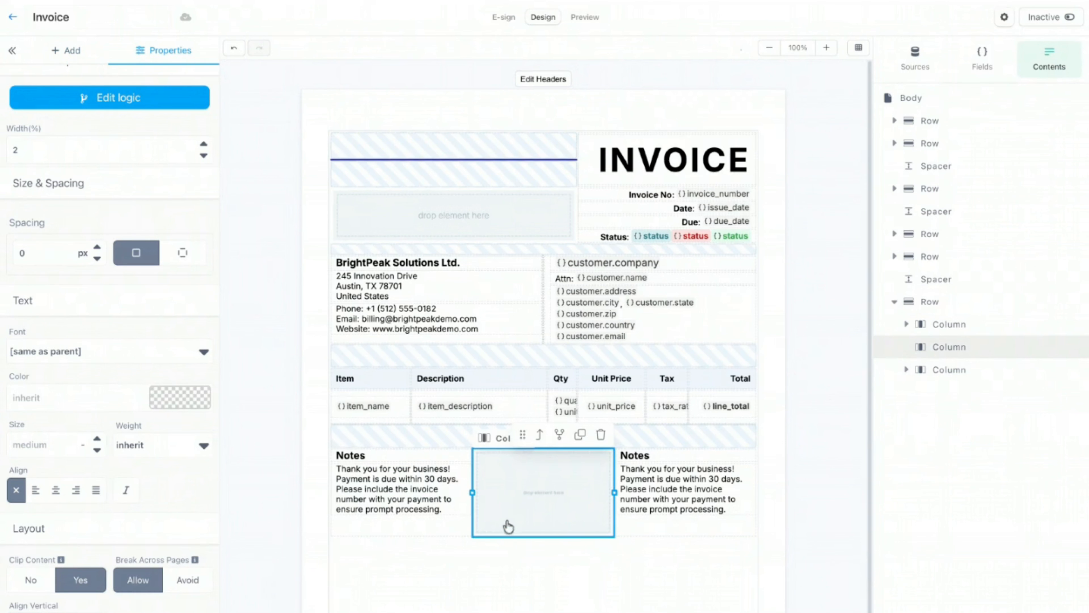
Step: Set the left Notes column's width to 45%
{"action": "left_click", "coordinate": [389, 515]}
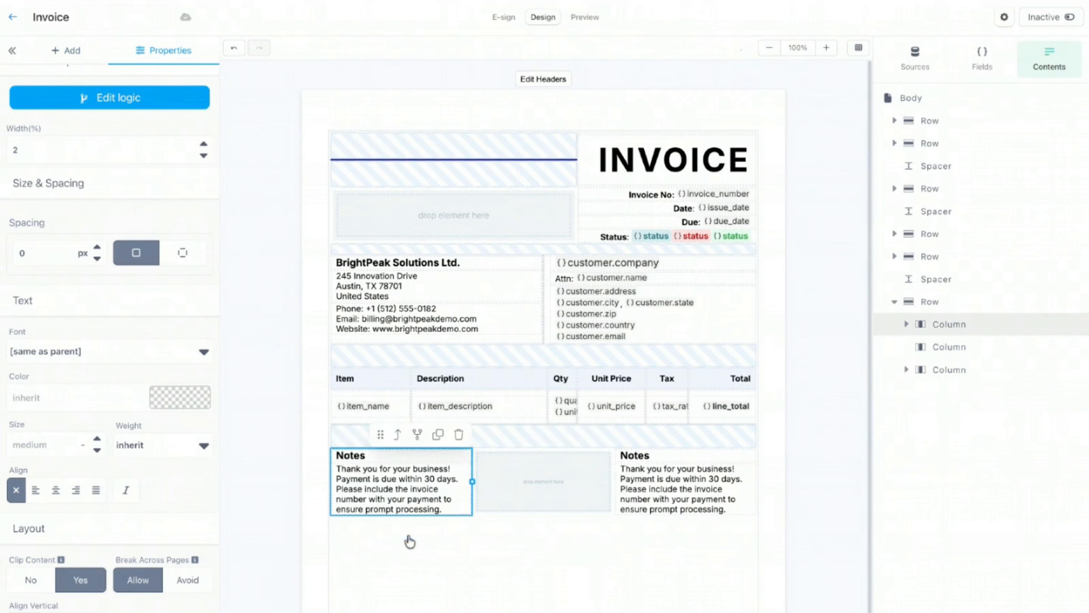
{"action": "left_click", "coordinate": [397, 434]}
{"action": "left_click", "coordinate": [722, 435]}
{"action": "left_click", "coordinate": [743, 435]}
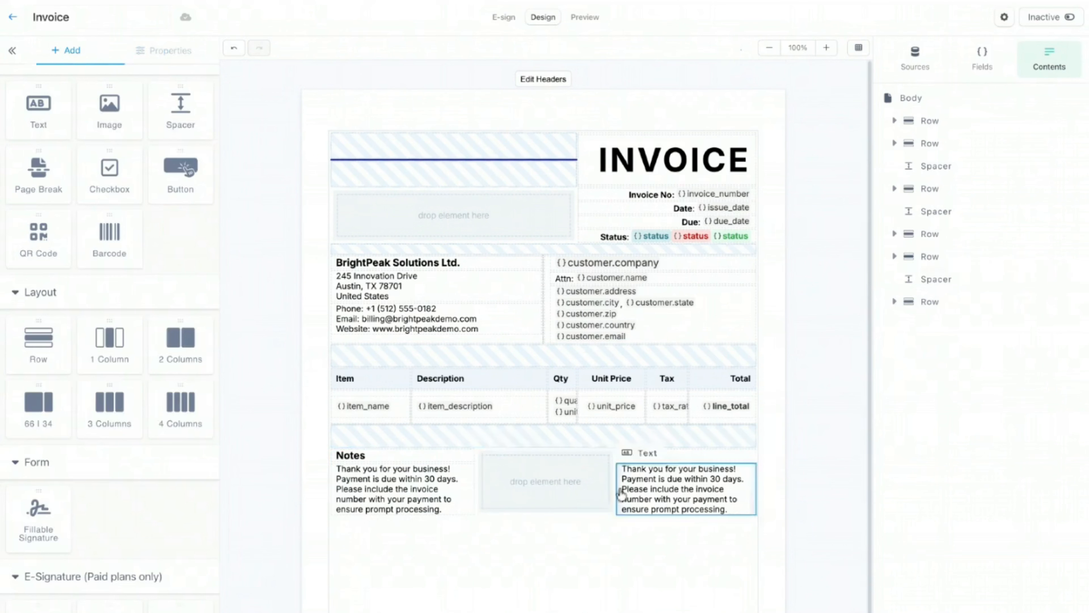
{"action": "left_click", "coordinate": [429, 498]}
{"action": "left_click", "coordinate": [400, 435]}
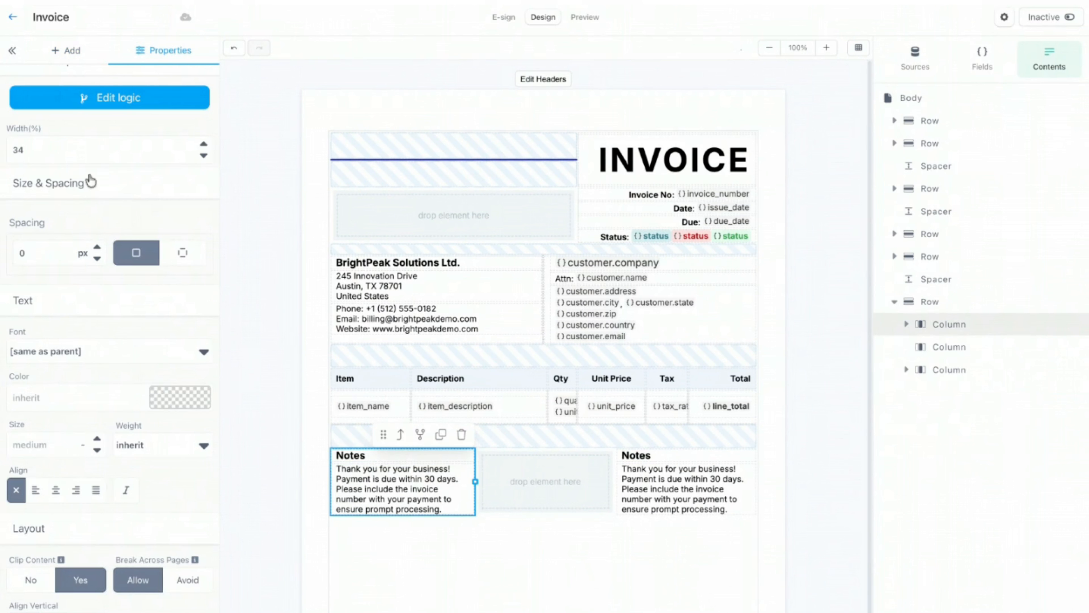
{"action": "left_click", "coordinate": [103, 151]}
{"action": "type", "text": "45"}
{"action": "left_click", "coordinate": [668, 506]}
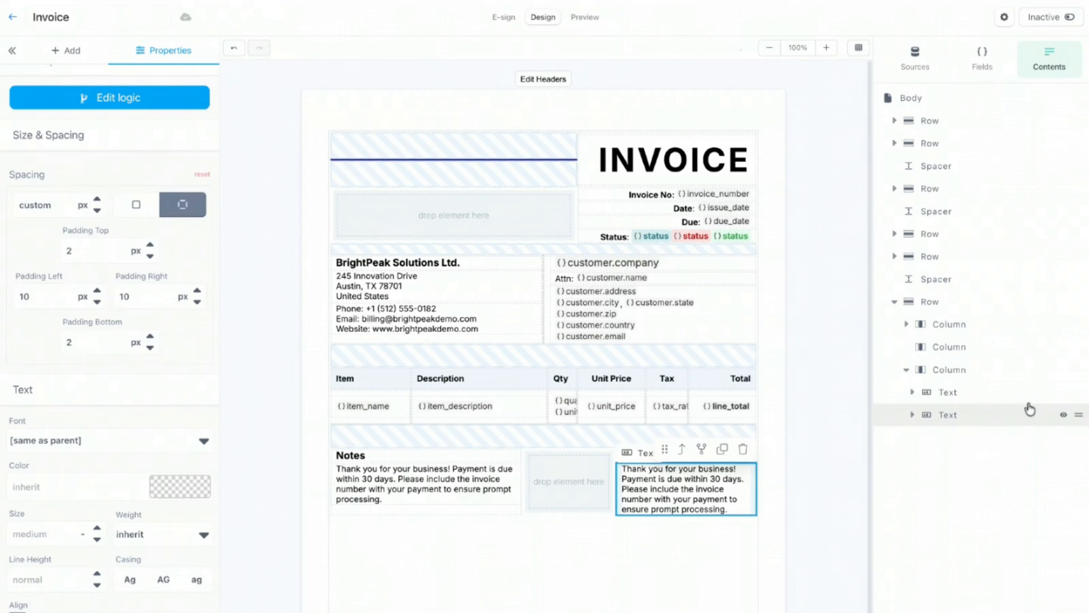
Step: Widen the right column to 45% and retitle its heading 'Terms & Conditions'
{"action": "left_click", "coordinate": [1016, 371]}
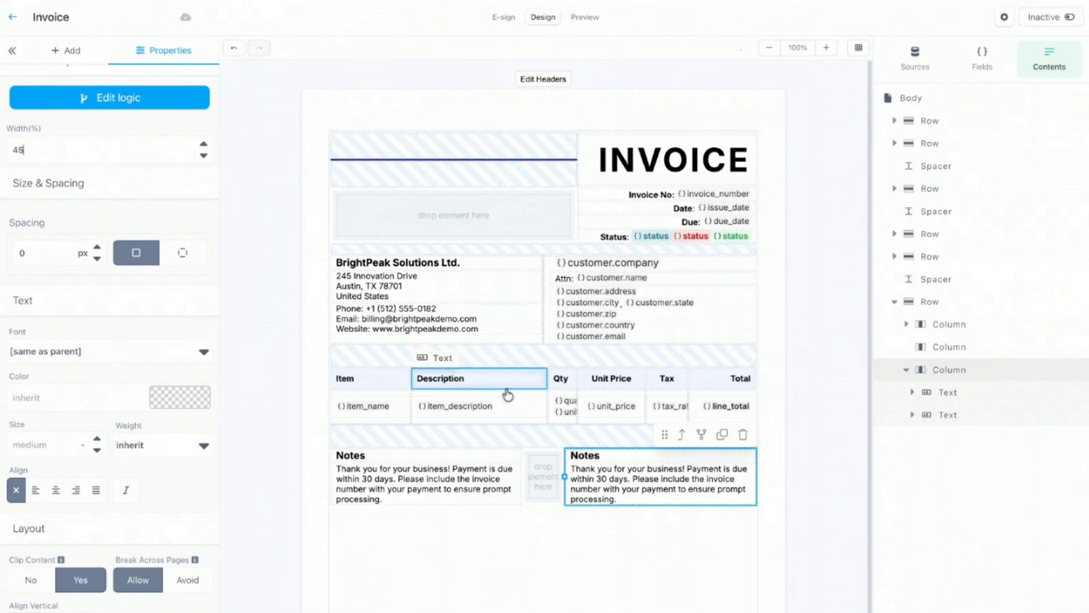
{"action": "left_click", "coordinate": [778, 457]}
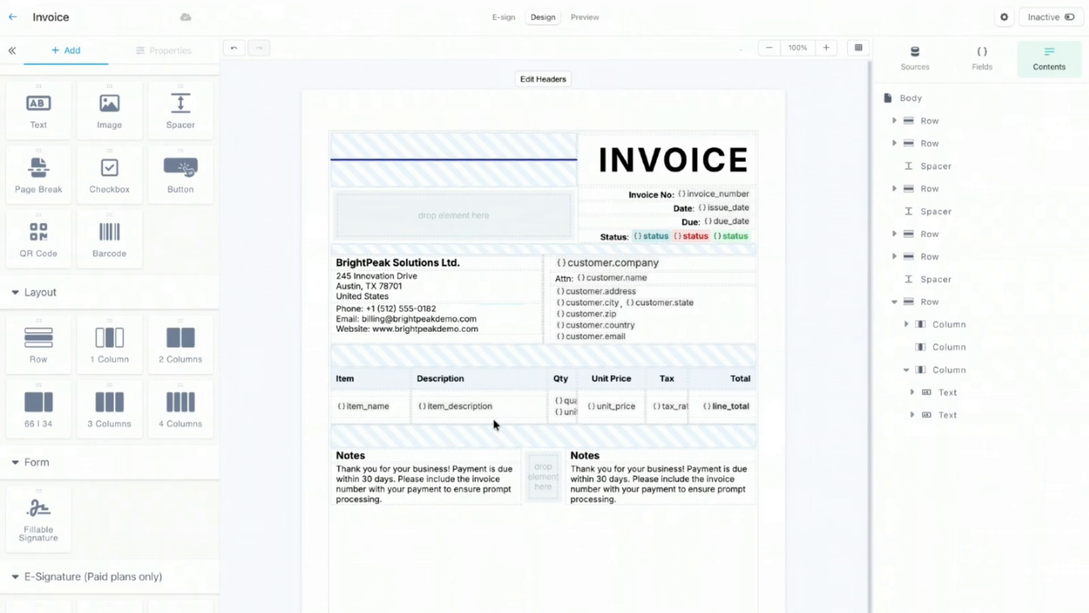
{"action": "double_click", "coordinate": [656, 462]}
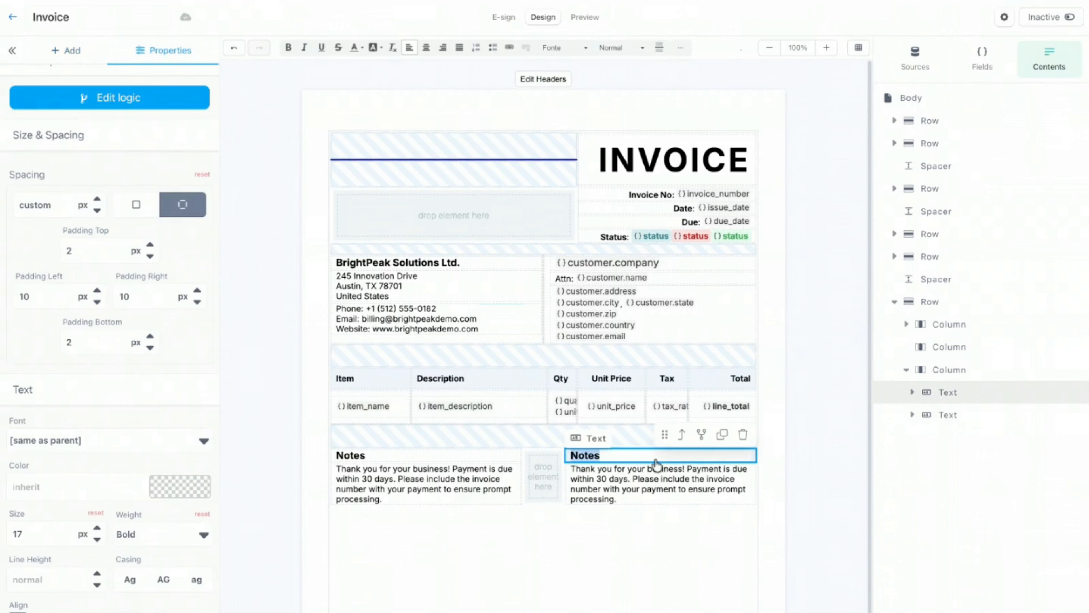
{"action": "type", "text": "Terms & Conditions"}
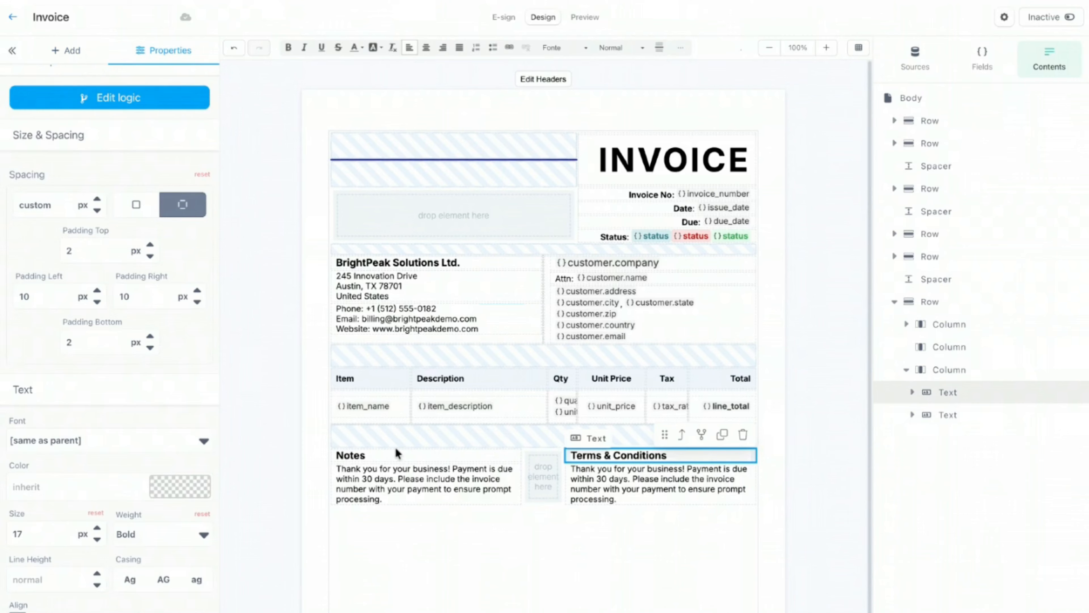
Step: Replace its body with three bulleted terms on late fees, discrepancies and ownership
{"action": "double_click", "coordinate": [613, 498]}
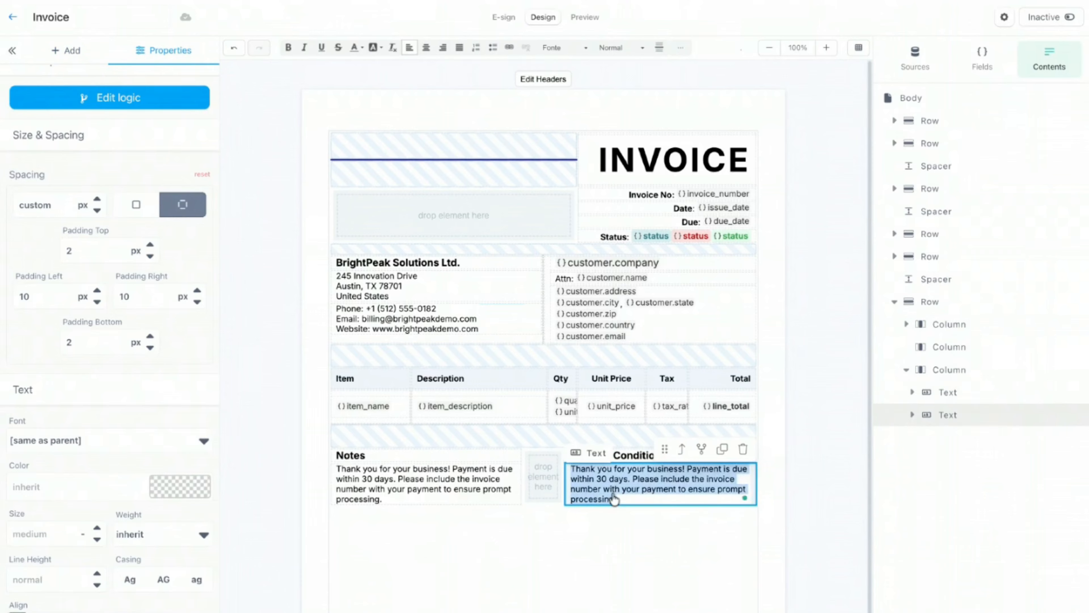
{"action": "type", "text": "Late payments may incur a 1.5% monthly finance charge. Please notify us of any invoice discrepancies within 7 days of receipt. Goods and services remain the property of BrightPeak Solutions Ltd. until payment is received in full."}
{"action": "left_click", "coordinate": [771, 457]}
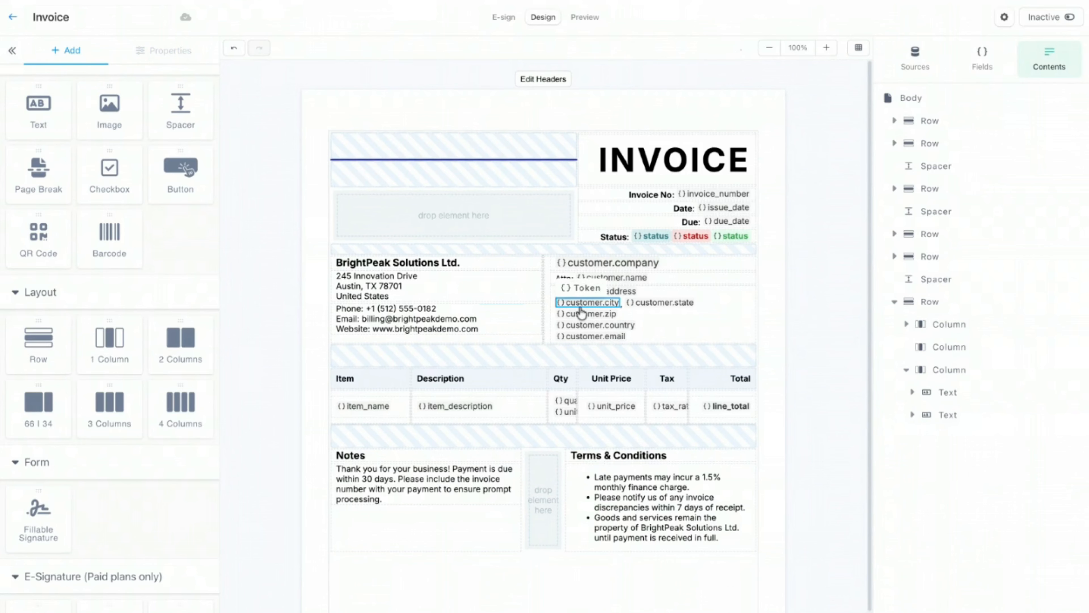
Step: Preview the invoice, then raise the Notes heading's bottom padding by two steps
{"action": "left_click", "coordinate": [586, 17]}
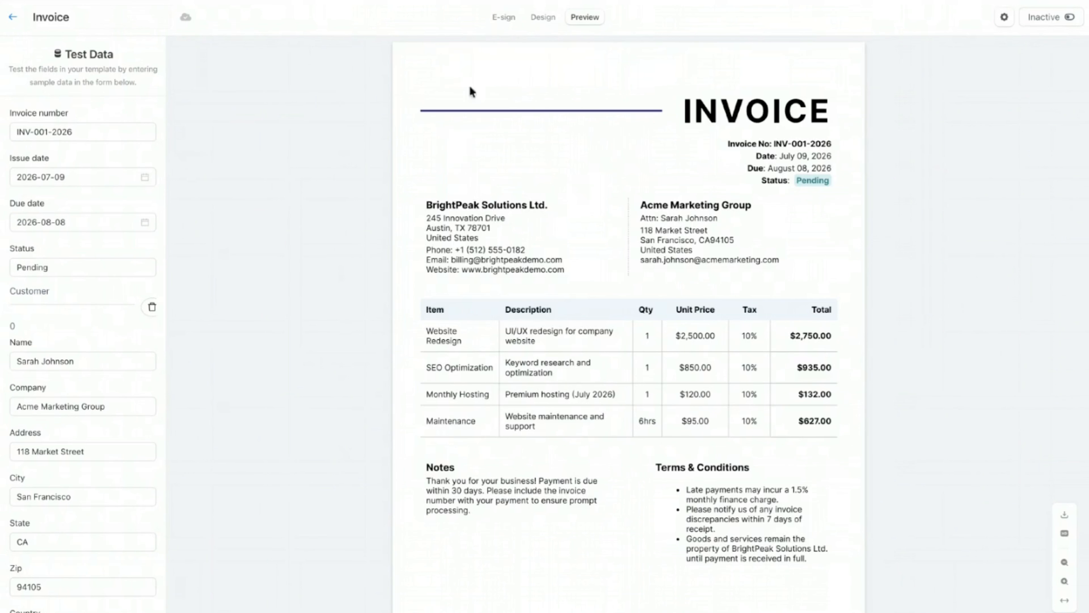
{"action": "left_click", "coordinate": [543, 18]}
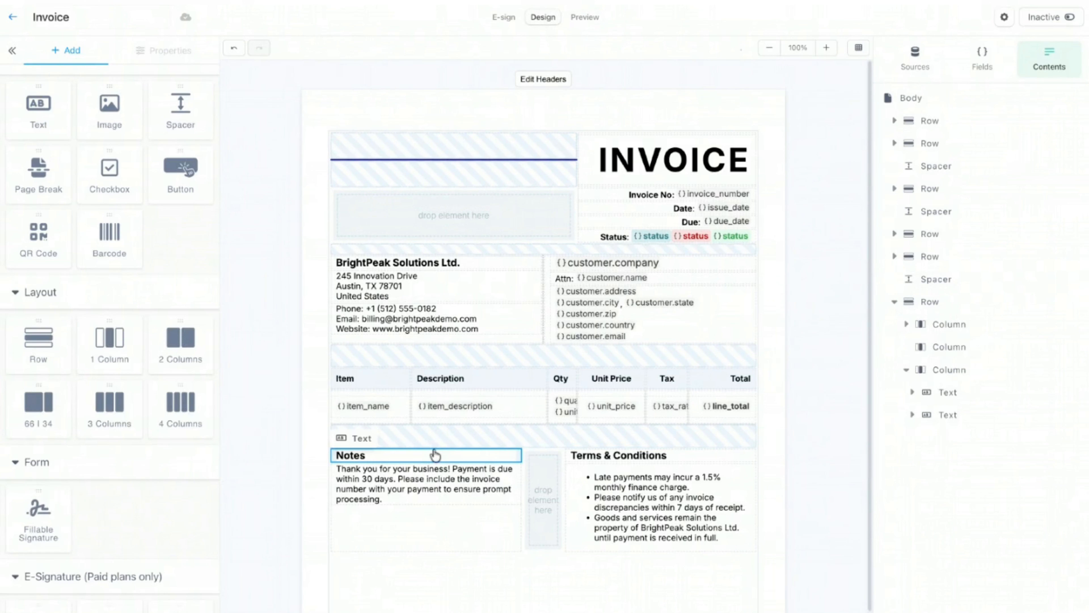
{"action": "left_click", "coordinate": [435, 458]}
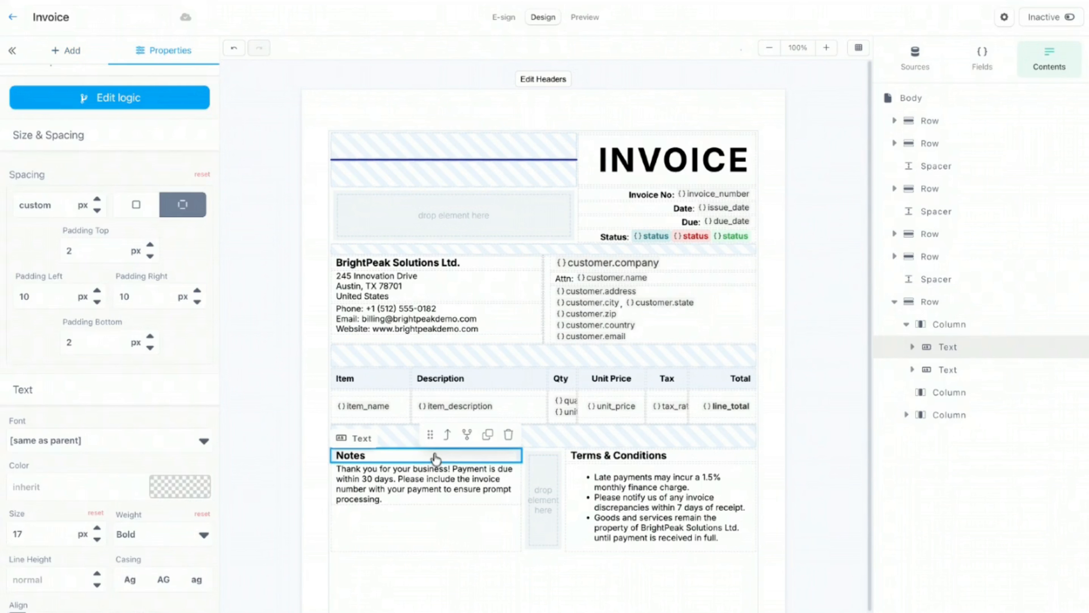
{"action": "left_click", "coordinate": [150, 336]}
{"action": "left_click", "coordinate": [150, 336]}
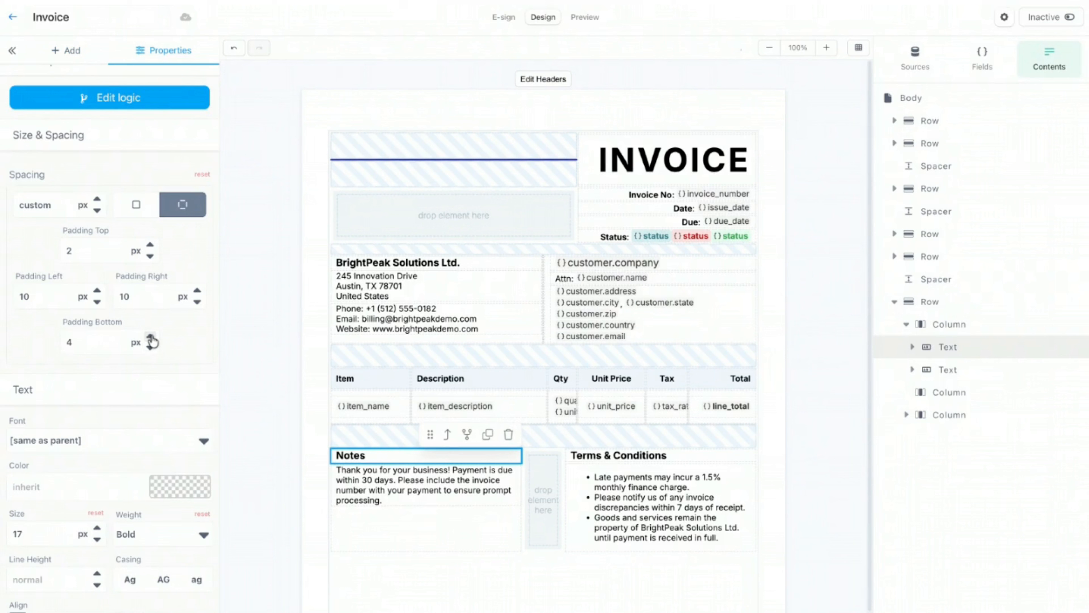
{"action": "left_click", "coordinate": [150, 336]}
Step: Raise the Terms & Conditions heading's bottom padding and check the invoice in Preview again
{"action": "left_click", "coordinate": [690, 462]}
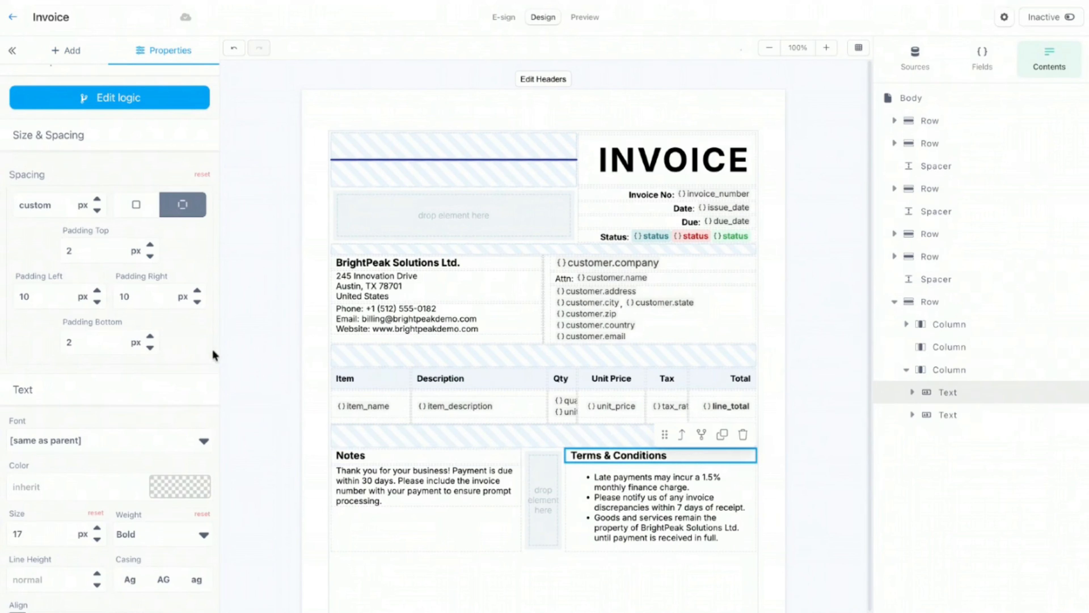
{"action": "left_click", "coordinate": [150, 336]}
{"action": "left_click", "coordinate": [150, 336]}
{"action": "left_click", "coordinate": [150, 336]}
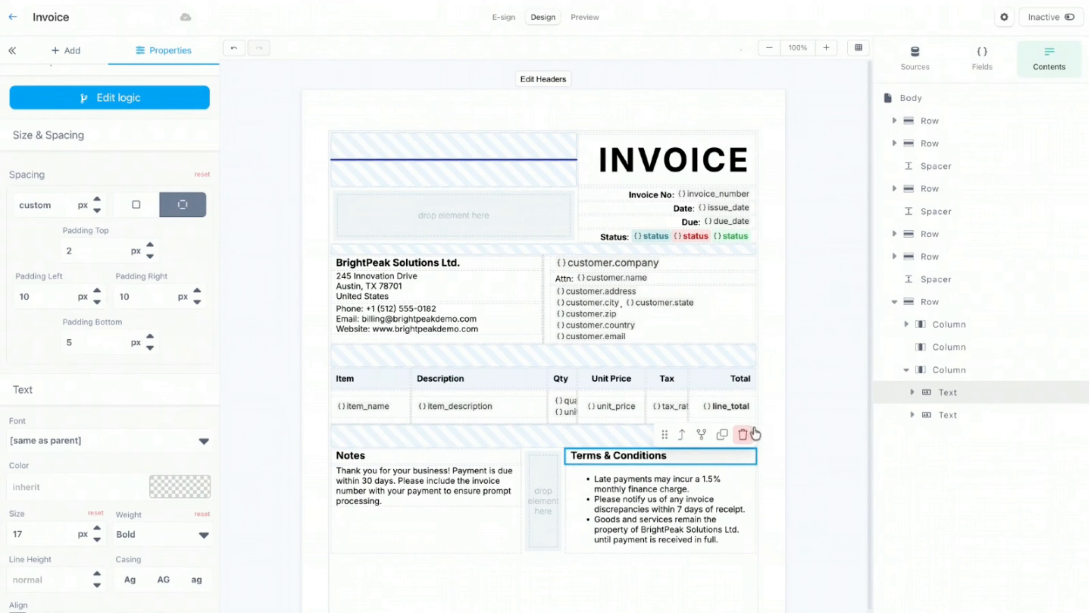
{"action": "left_click", "coordinate": [765, 425]}
{"action": "left_click", "coordinate": [643, 475]}
{"action": "left_click", "coordinate": [781, 467]}
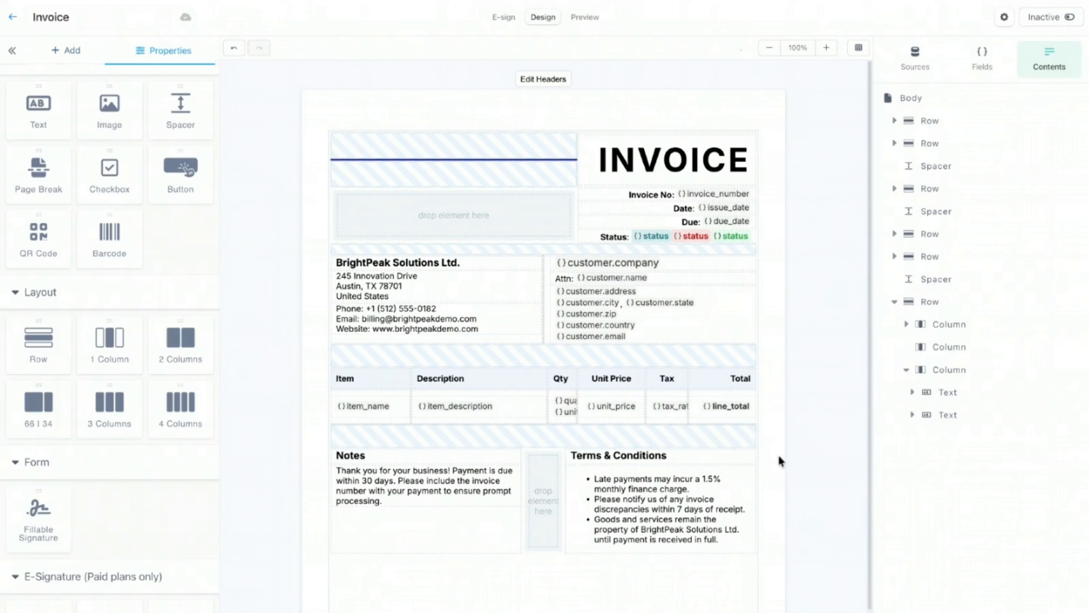
{"action": "left_click", "coordinate": [595, 21]}
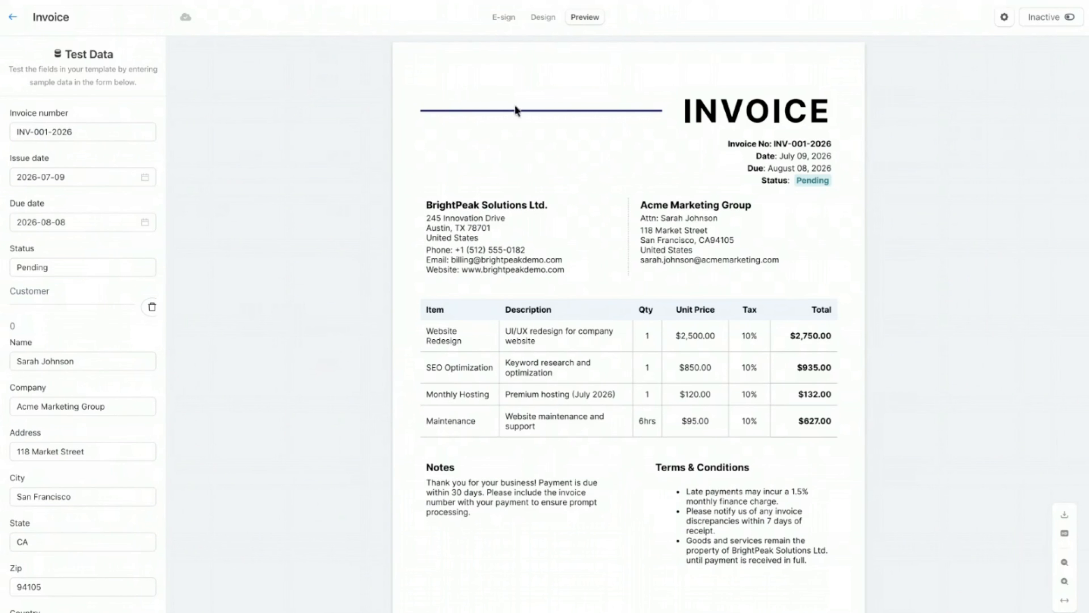
{"action": "left_click", "coordinate": [539, 16]}
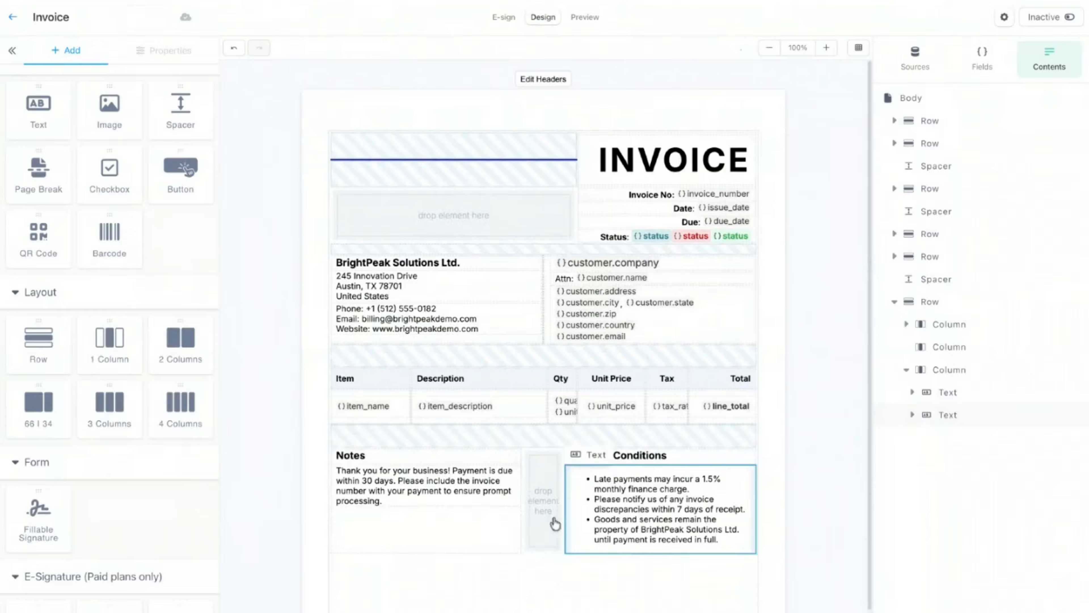
Step: Lower the Notes column's width by six steps
{"action": "left_click", "coordinate": [486, 539]}
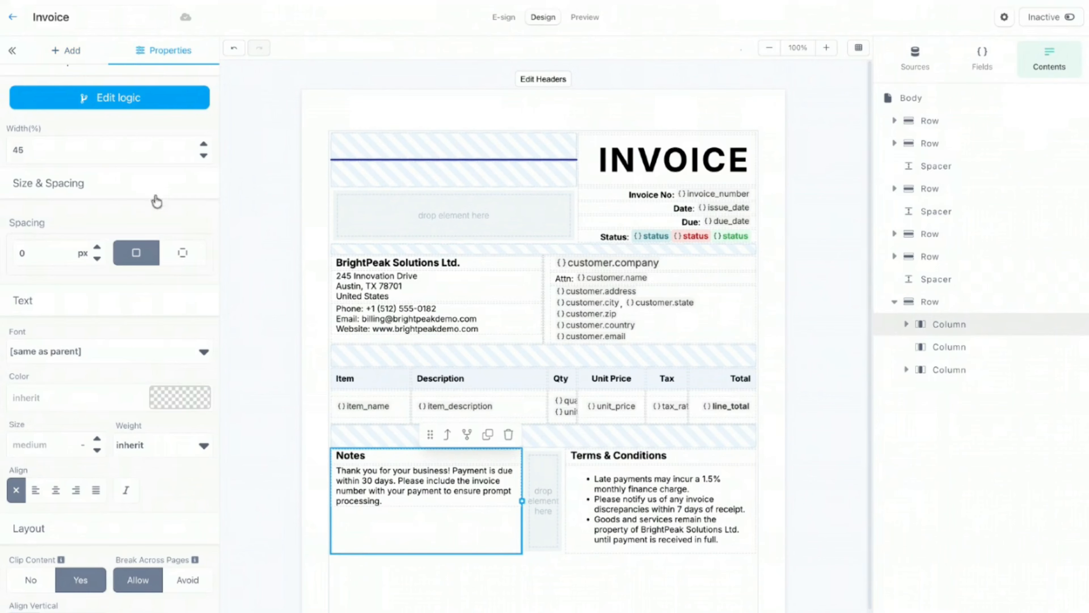
{"action": "left_click", "coordinate": [204, 156]}
{"action": "left_click", "coordinate": [204, 156]}
{"action": "left_click", "coordinate": [204, 156]}
{"action": "left_click", "coordinate": [203, 156]}
{"action": "left_click", "coordinate": [204, 156]}
{"action": "left_click", "coordinate": [204, 156]}
{"action": "left_click", "coordinate": [204, 156]}
{"action": "left_click", "coordinate": [203, 155]}
{"action": "left_click", "coordinate": [204, 156]}
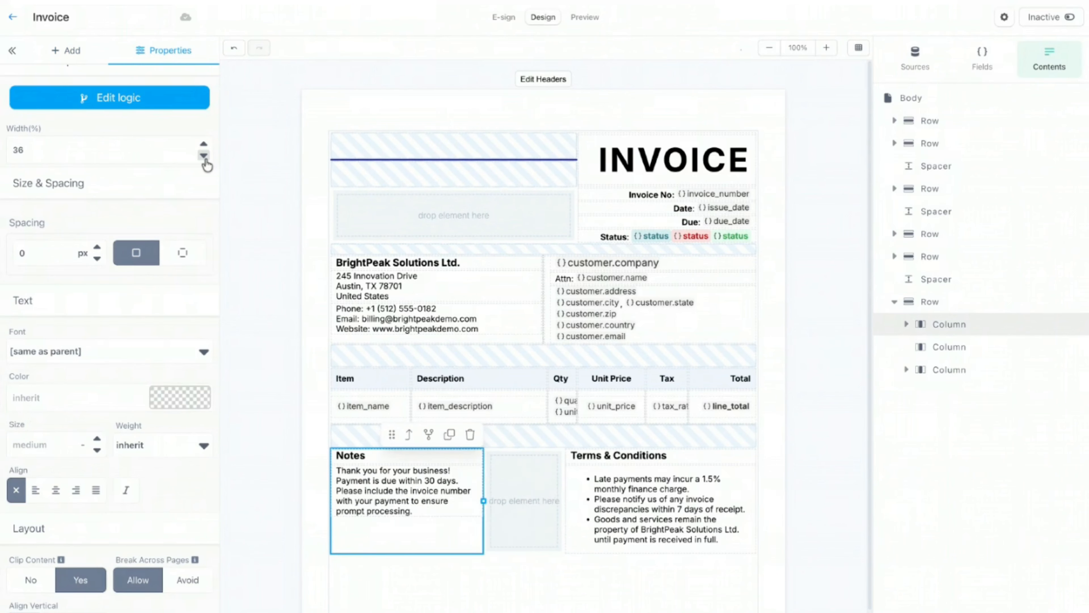
{"action": "left_click", "coordinate": [204, 156]}
{"action": "left_click", "coordinate": [204, 155]}
{"action": "left_click", "coordinate": [204, 156]}
{"action": "left_click", "coordinate": [204, 156]}
{"action": "left_click", "coordinate": [204, 155]}
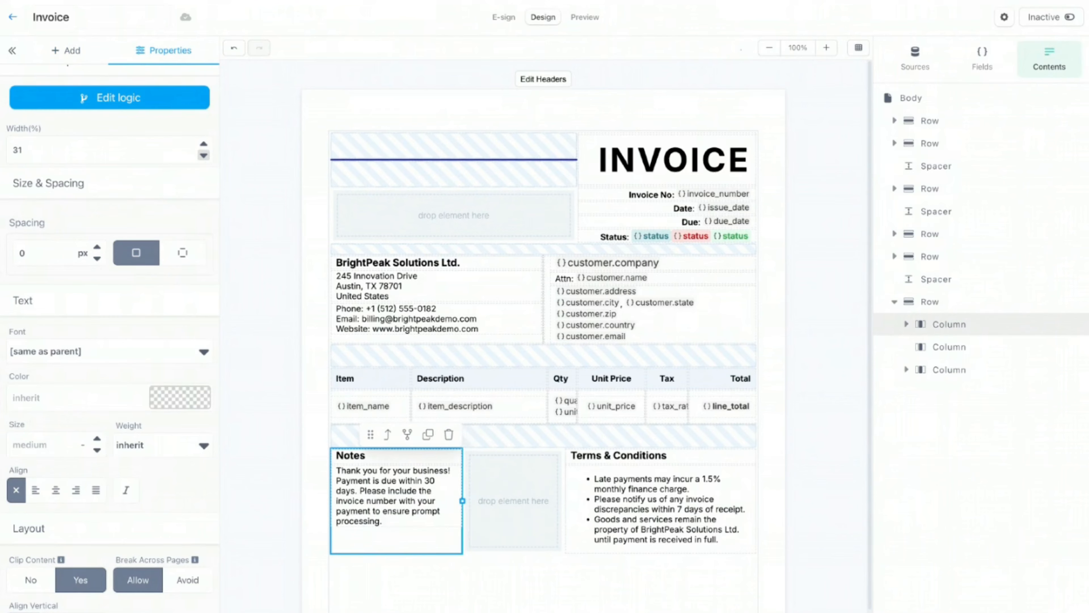
Step: Shrink the empty middle column to about 10% width and preview the invoice
{"action": "left_click", "coordinate": [541, 500]}
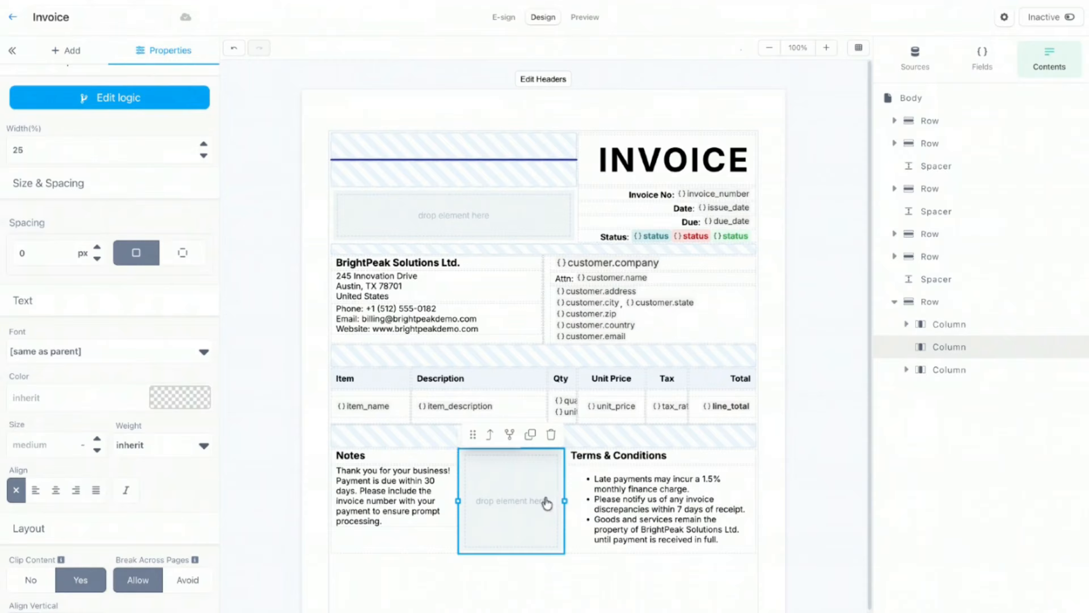
{"action": "left_click_drag", "start_coordinate": [564, 500], "coordinate": [501, 500]}
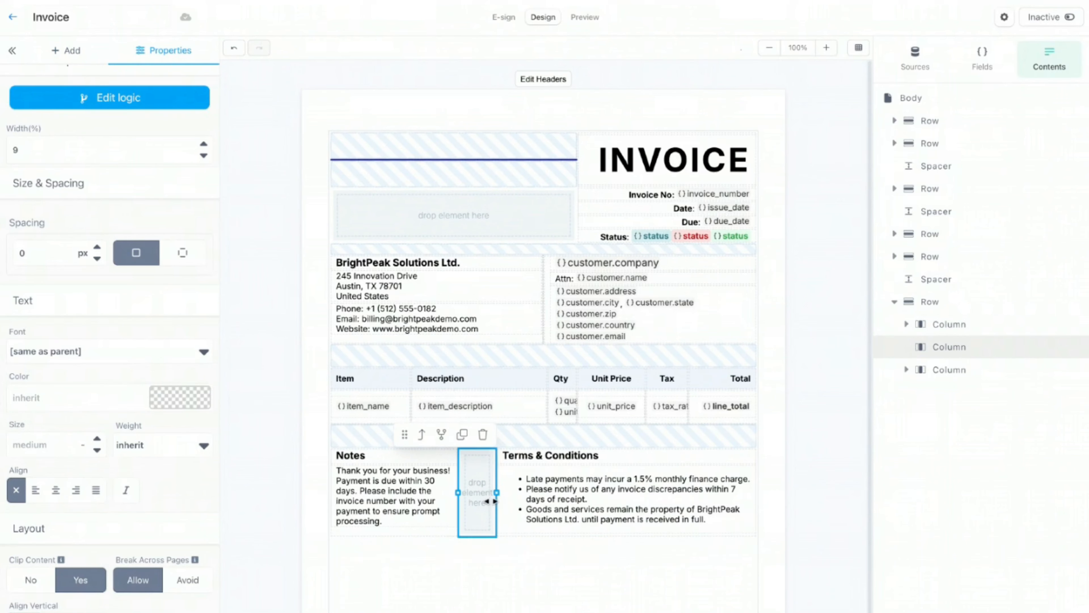
{"action": "left_click", "coordinate": [579, 19]}
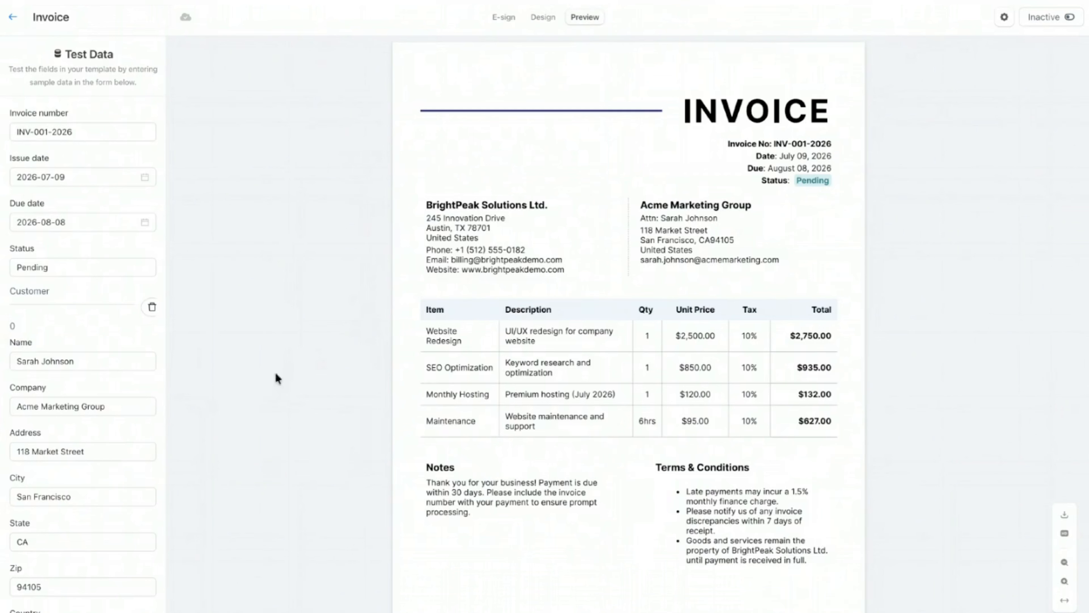